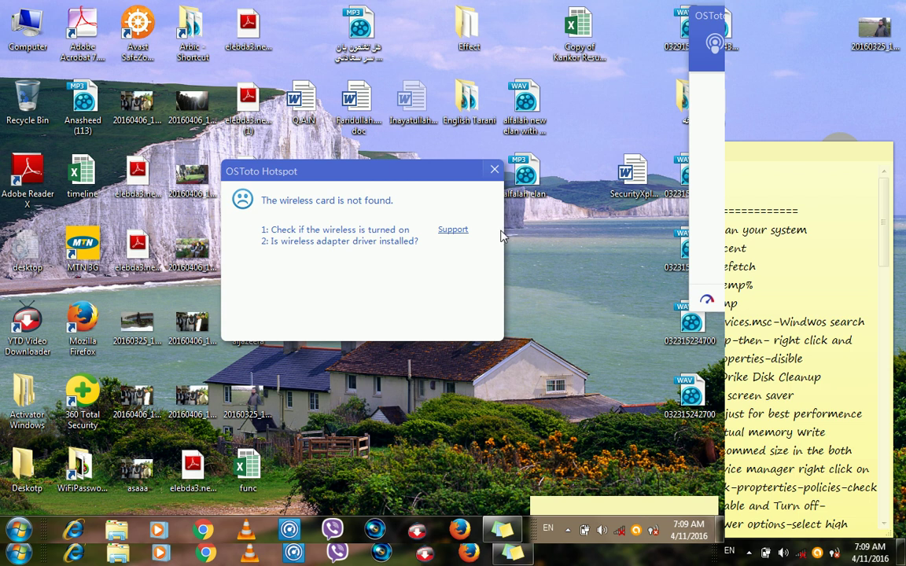
Create a blank Excel workbook, dismissing the wireless card warning and the activation wizard, and maximize its window.
click(493, 169)
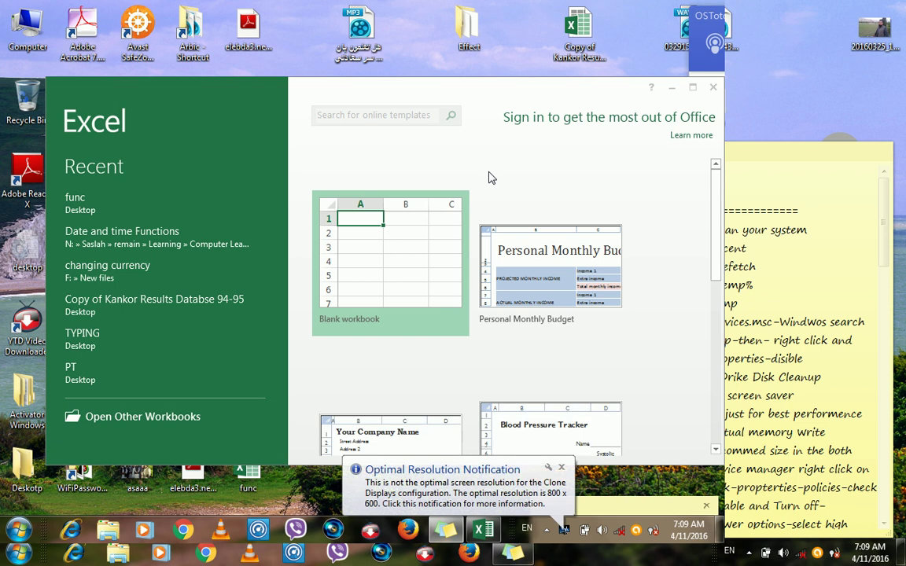
click(416, 228)
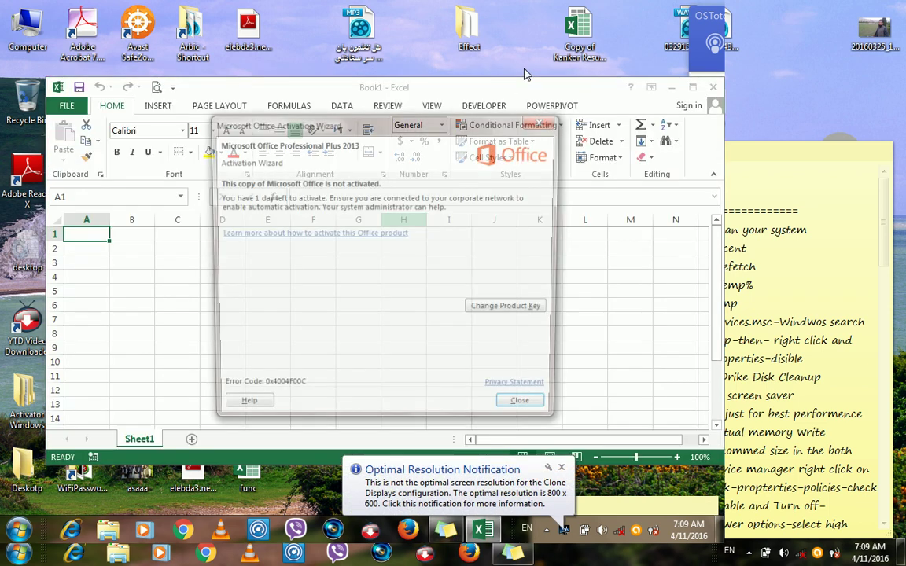
click(548, 119)
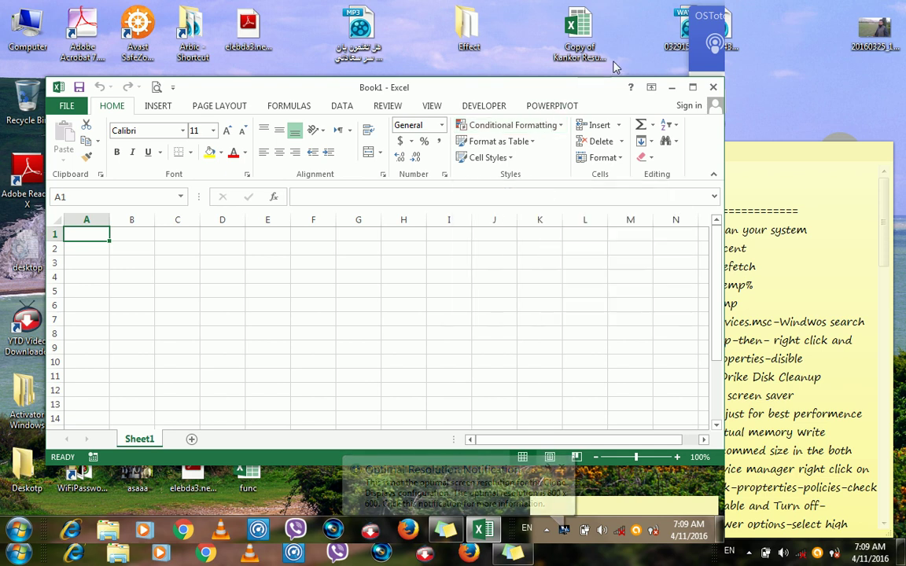
click(692, 86)
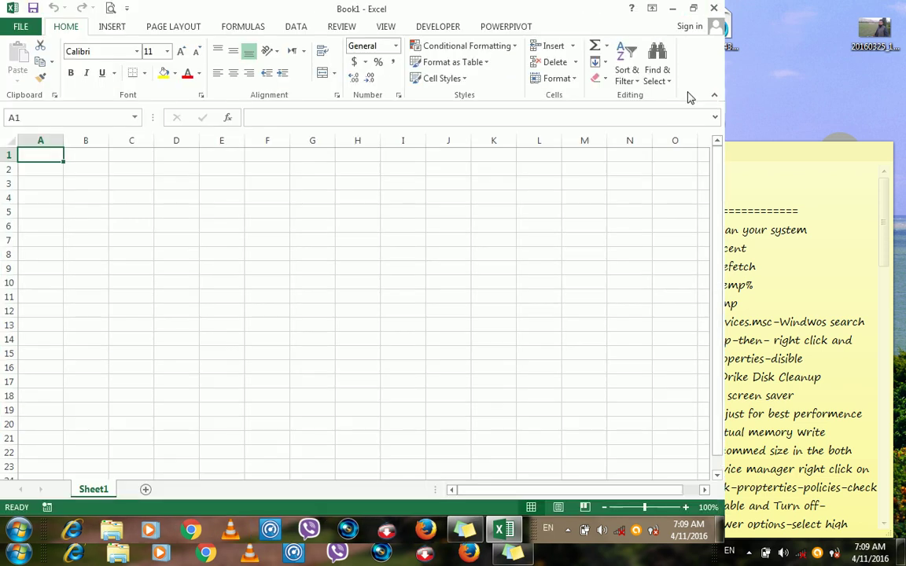
click(504, 198)
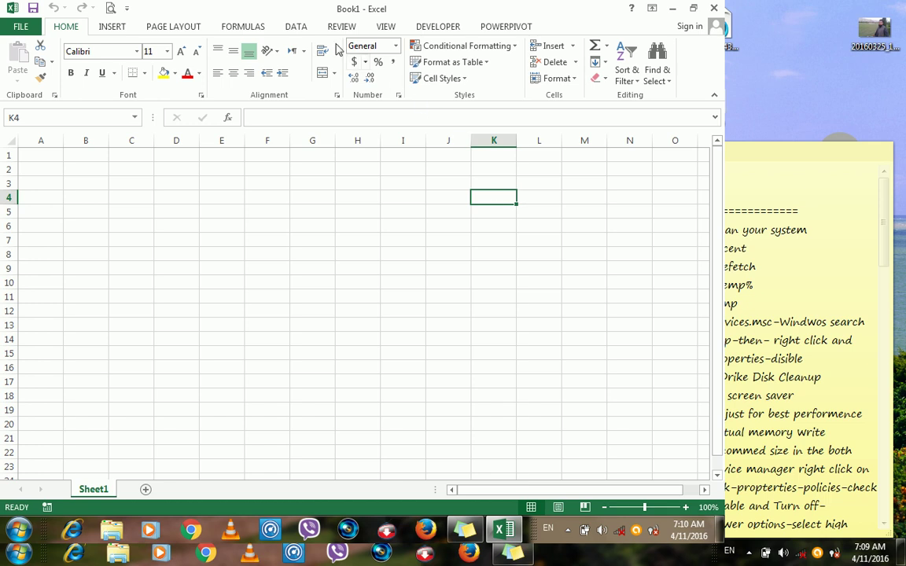
click(297, 27)
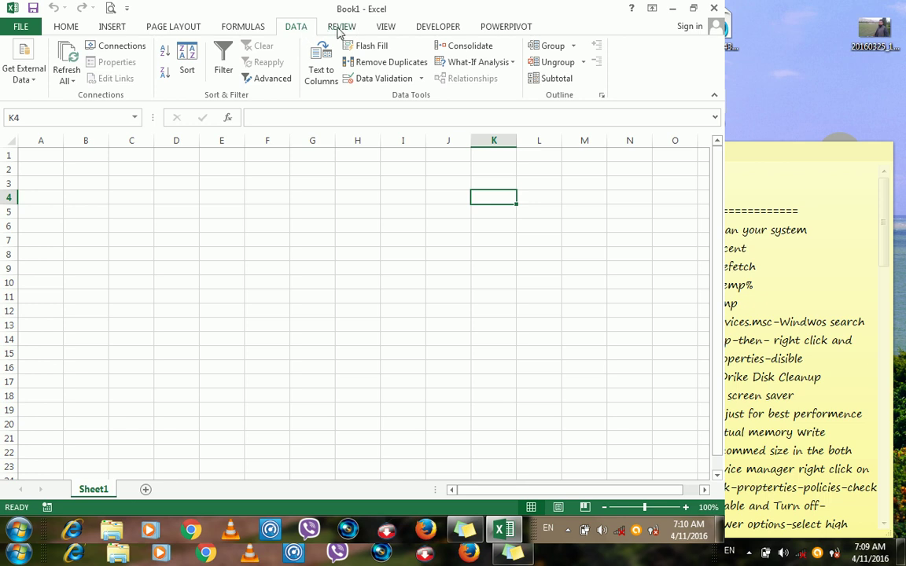
click(261, 32)
click(293, 32)
click(335, 28)
click(380, 29)
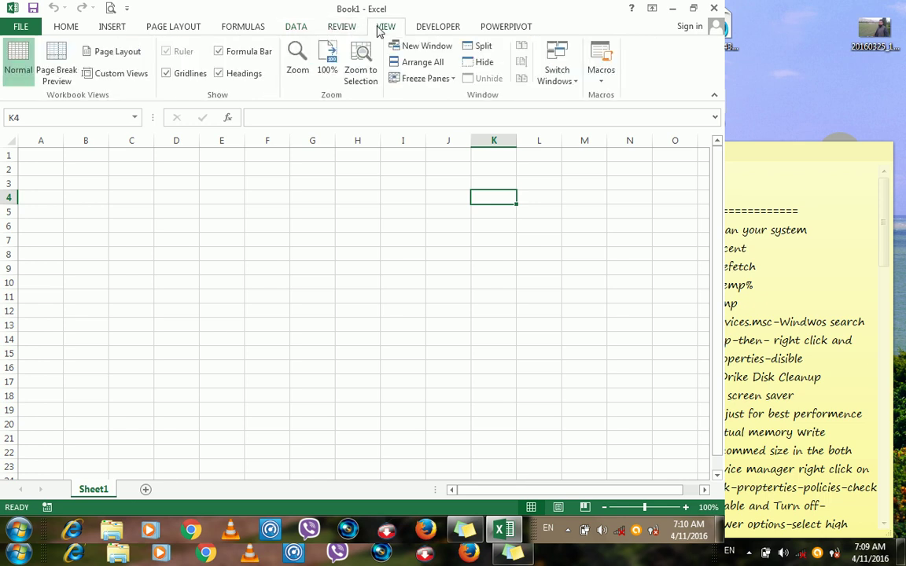
click(287, 29)
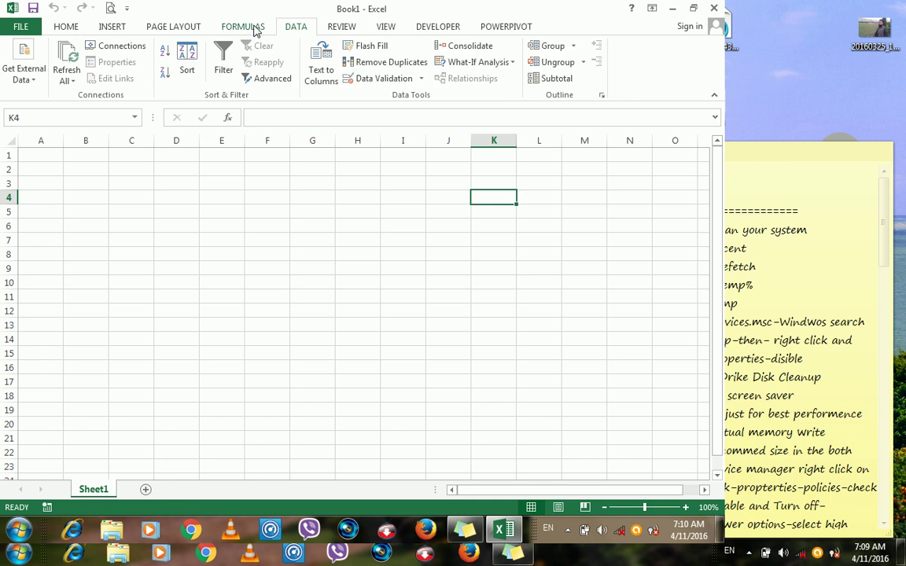
click(255, 29)
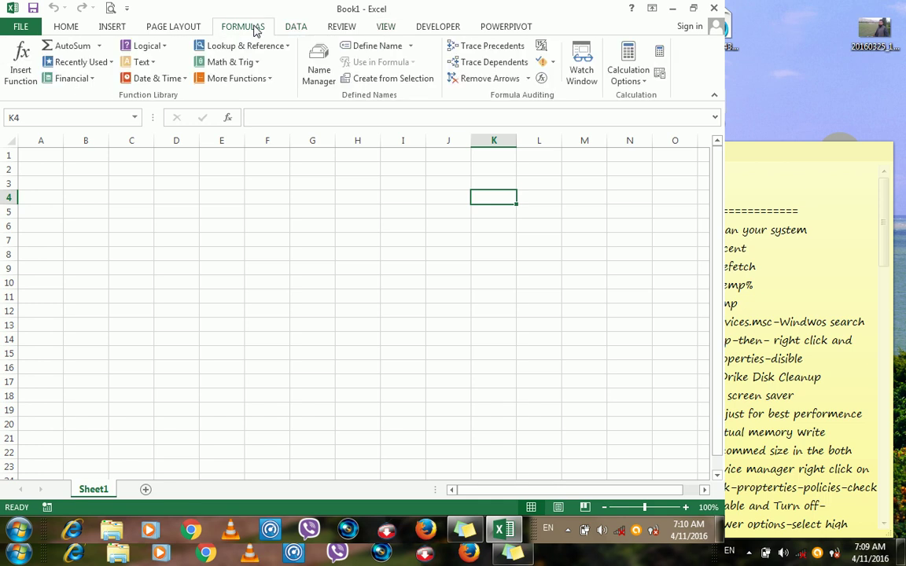
click(297, 32)
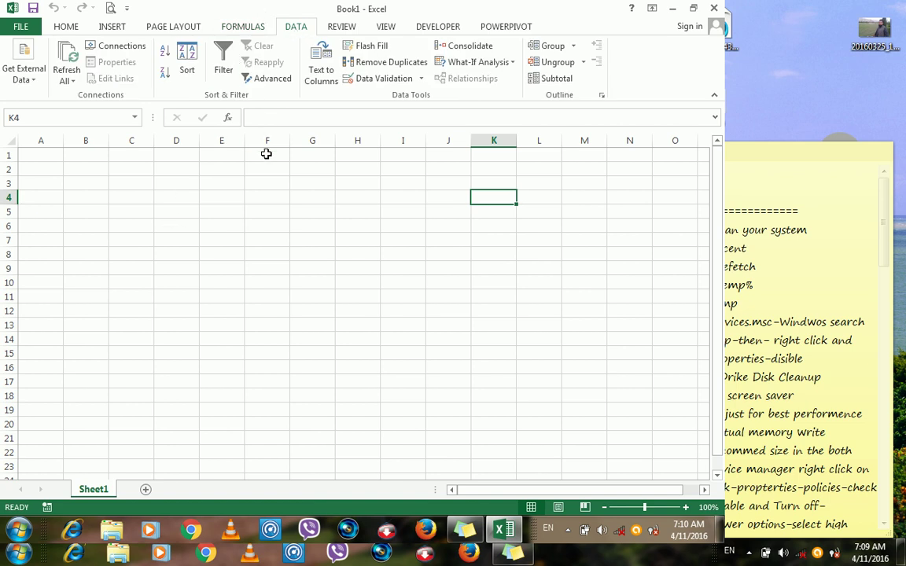
Widen column D and enter the labels "Internal Data" in D3 and "External Data" in D4.
click(224, 192)
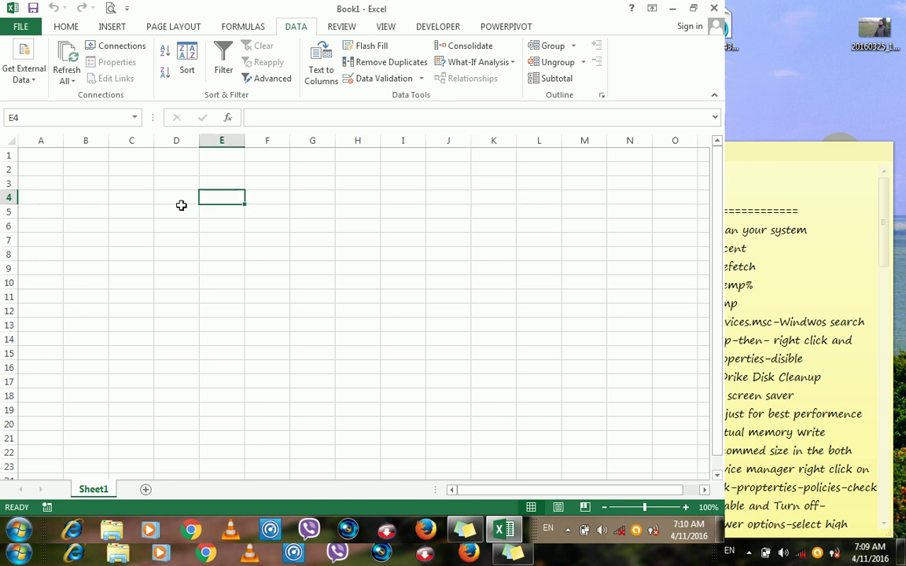
drag(199, 140, 273, 147)
click(224, 185)
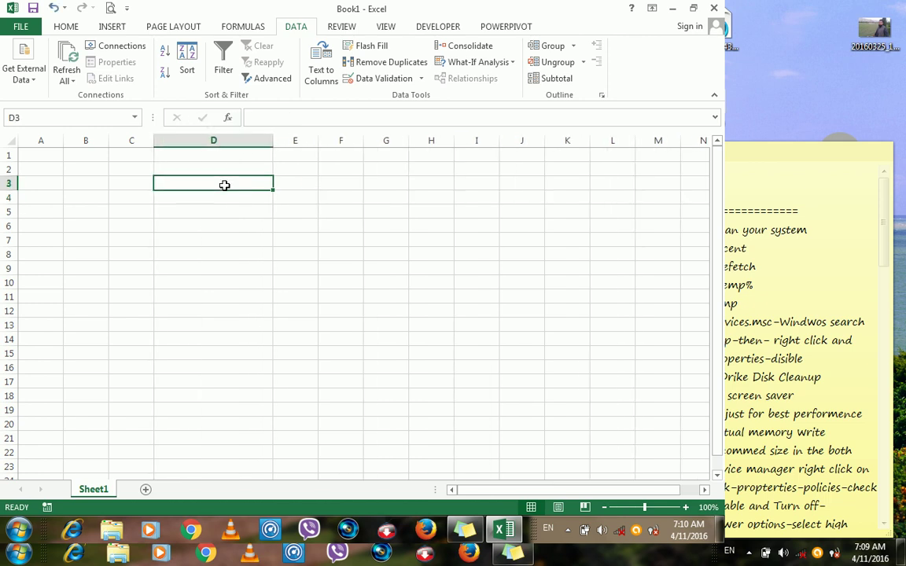
text(Inter)
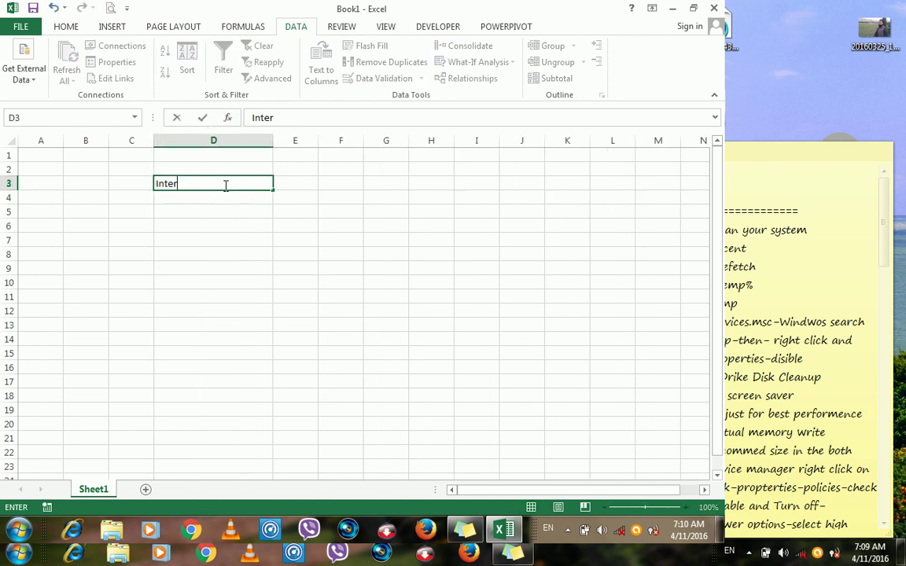
text(nal Data)
key(Return)
text(Ext)
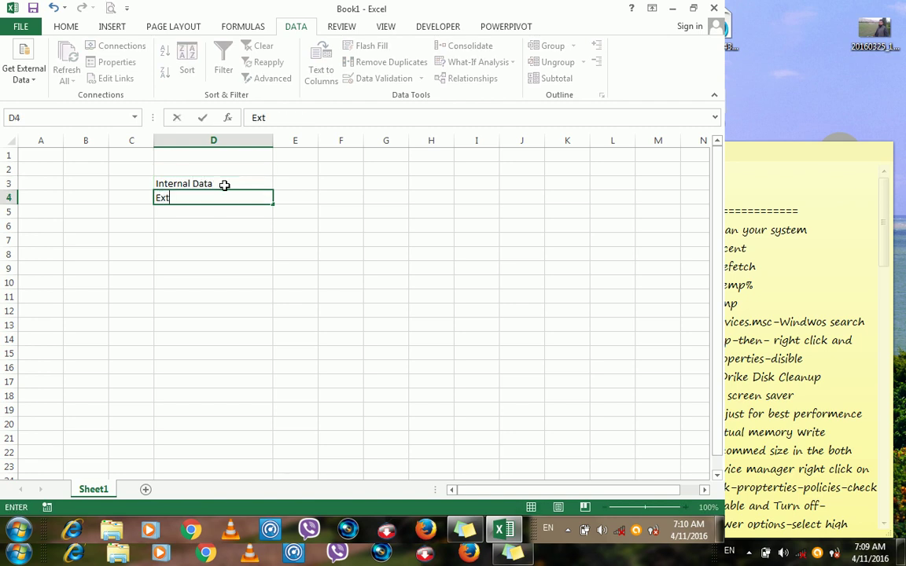
text(ernal Data)
key(Return)
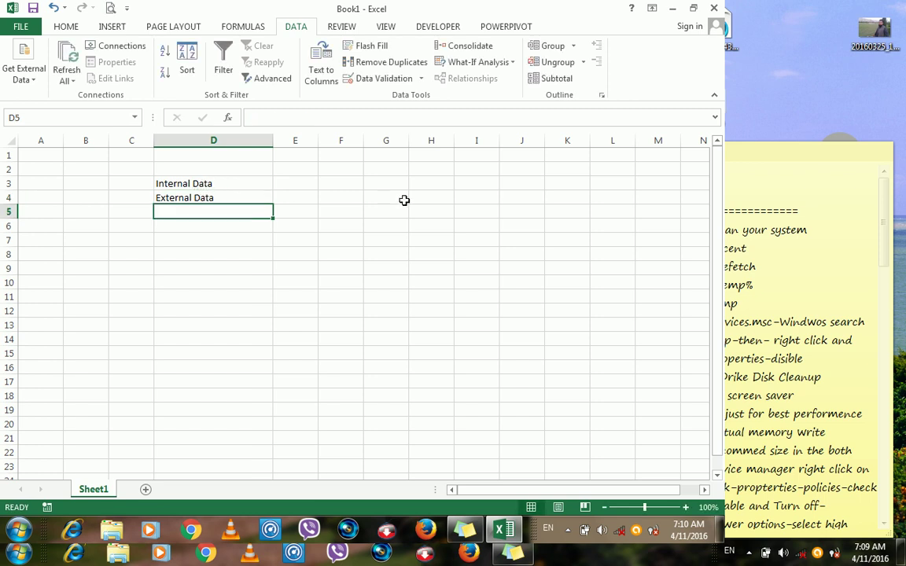
Enter the headers Name, Job and Salary in cells H5 to J5.
click(429, 208)
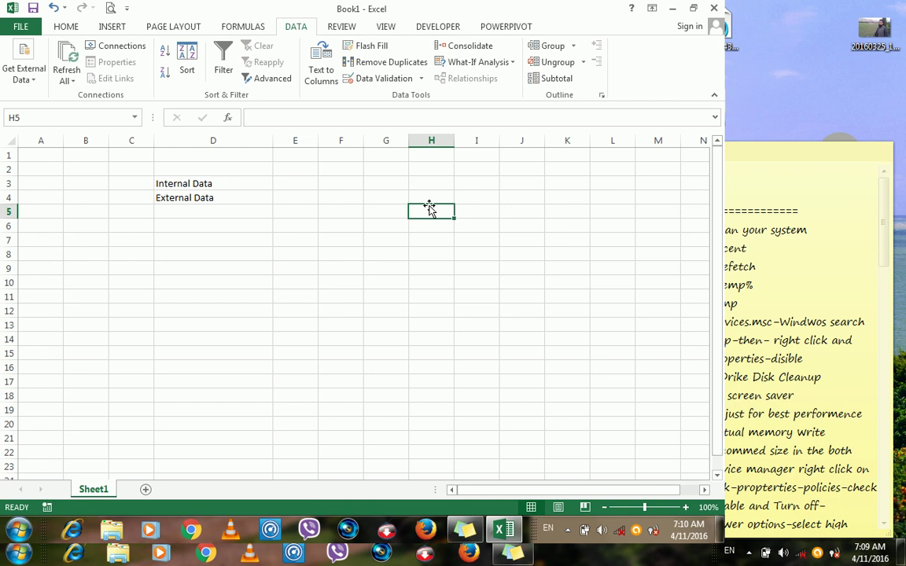
text(Name)
key(Tab)
text(Job)
key(Return)
key(Tab)
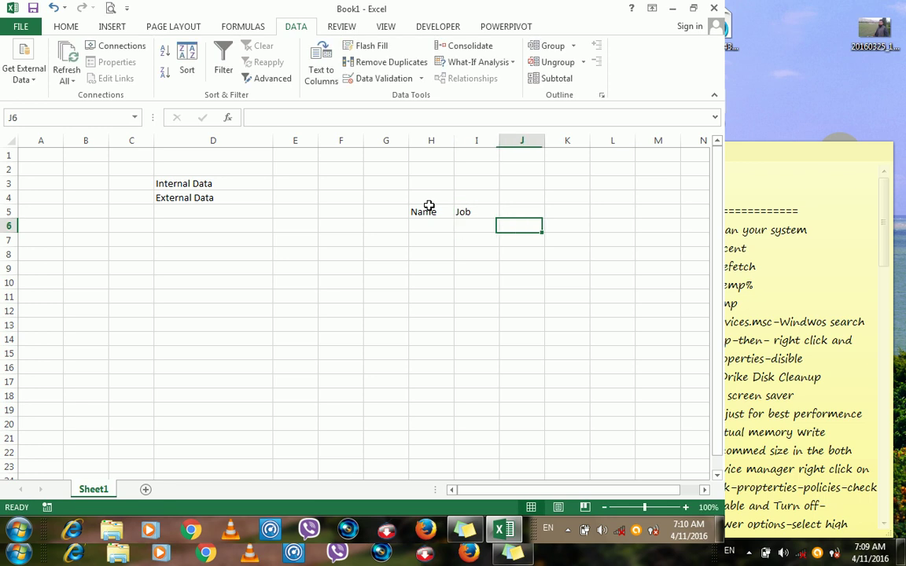
key(Up)
text(Salary)
key(Return)
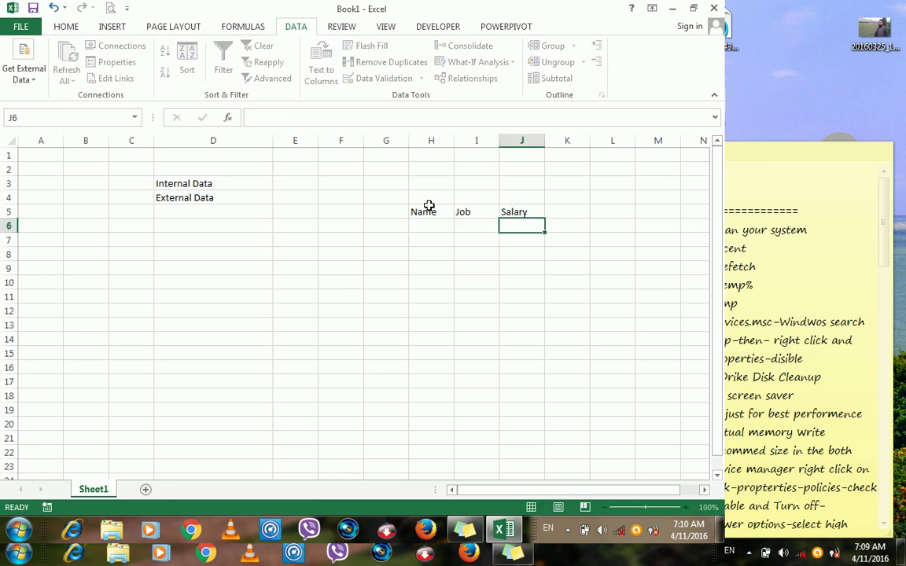
Clear the sample headers in H5:J5 and the two data labels in D3:D4.
drag(425, 208, 508, 215)
key(Delete)
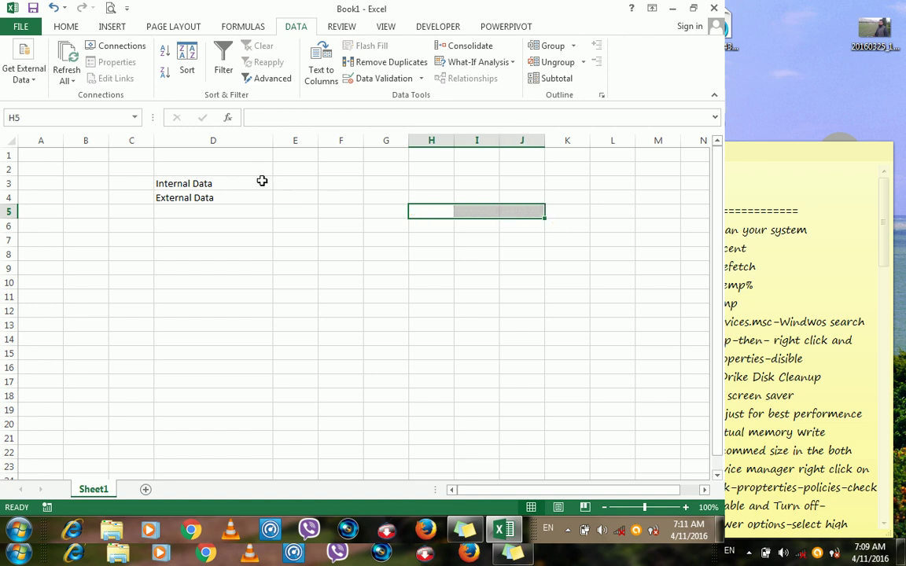
click(191, 201)
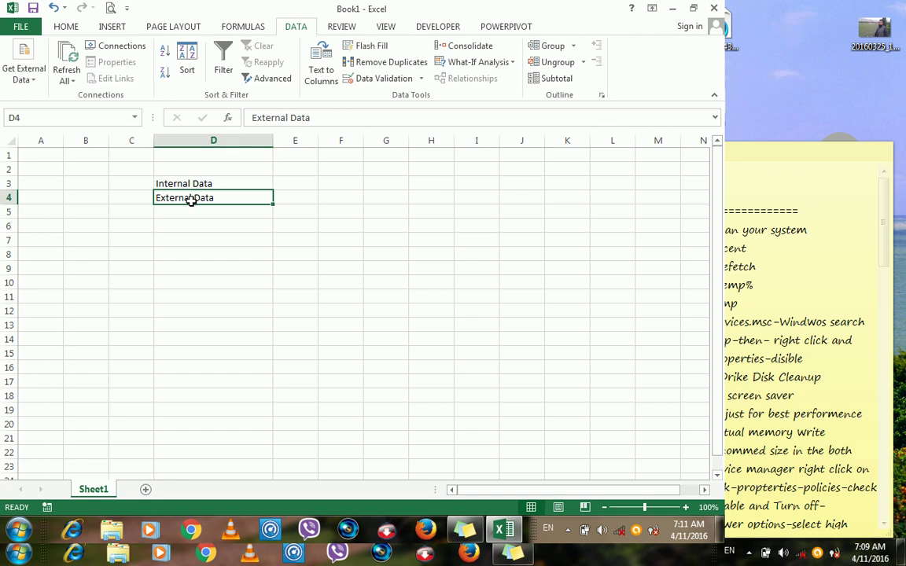
drag(188, 180, 184, 194)
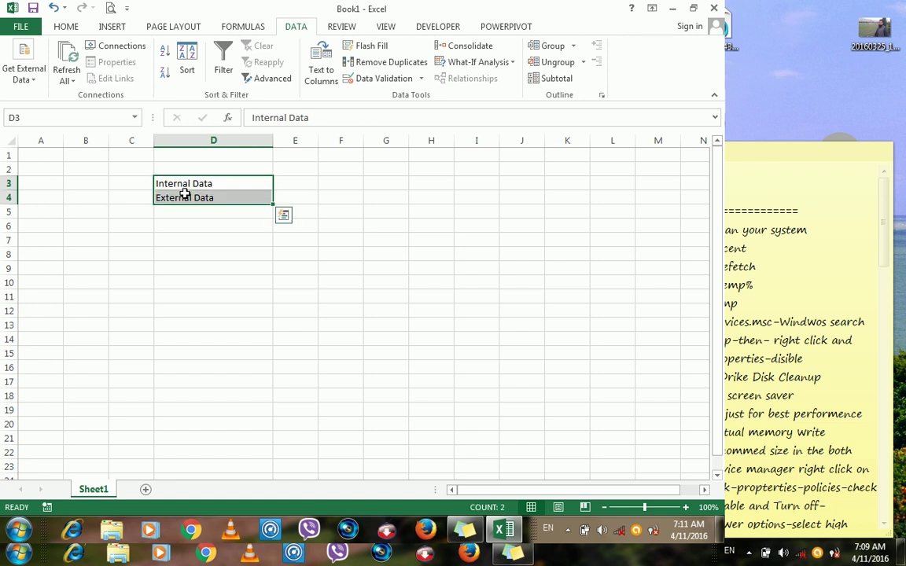
key(Delete)
click(279, 248)
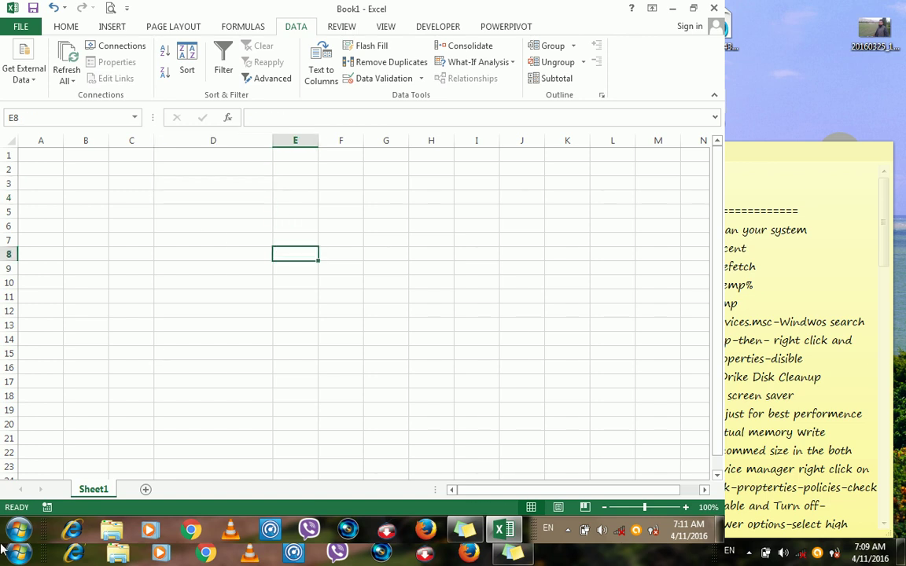
click(20, 83)
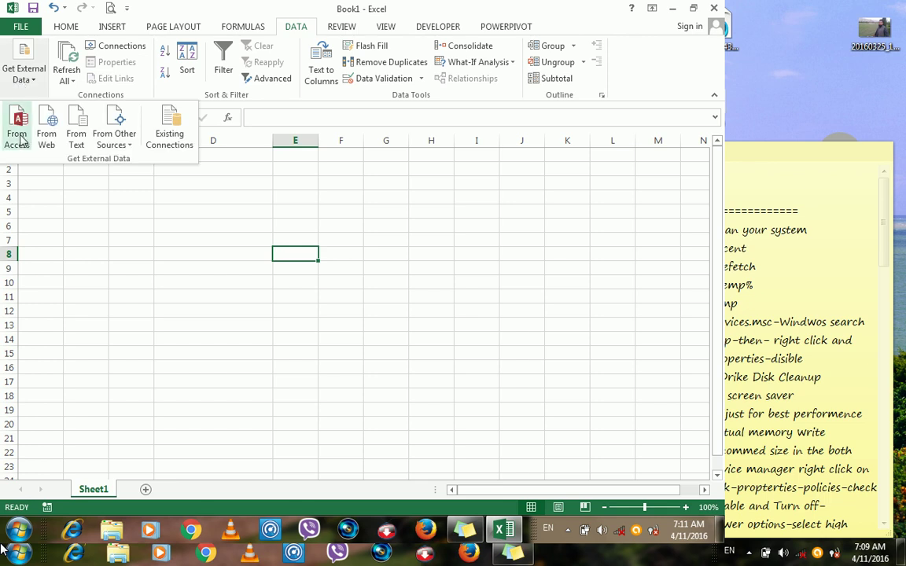
click(274, 261)
key(super+r)
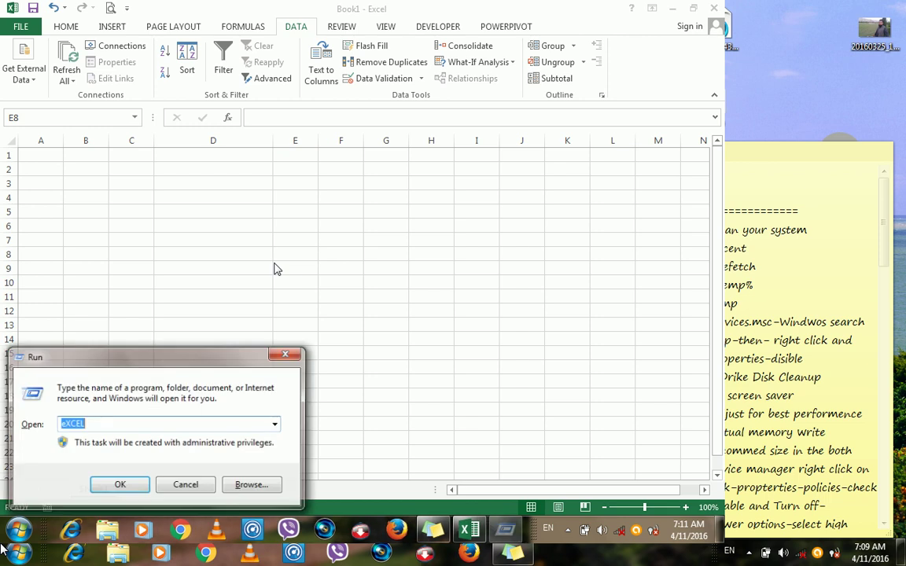
click(273, 262)
text(s)
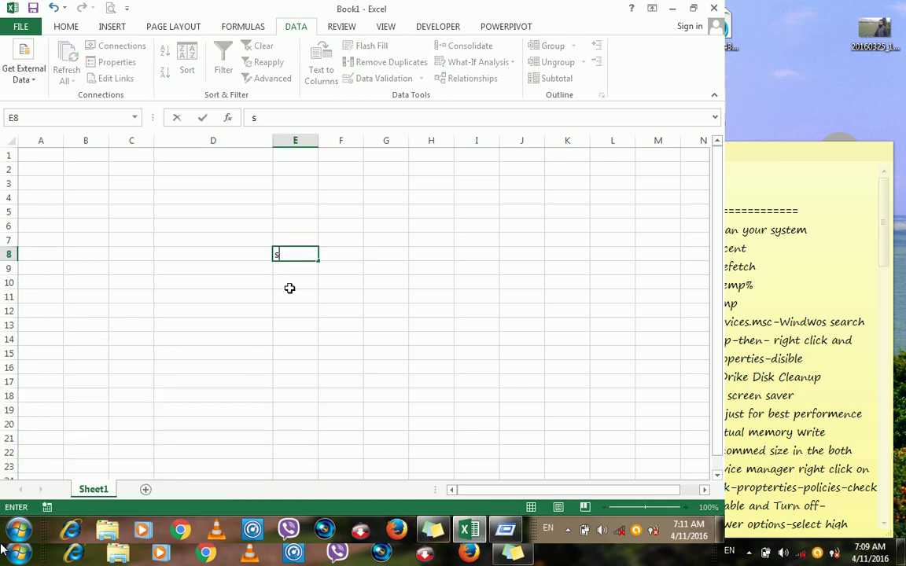
click(291, 290)
key(super)
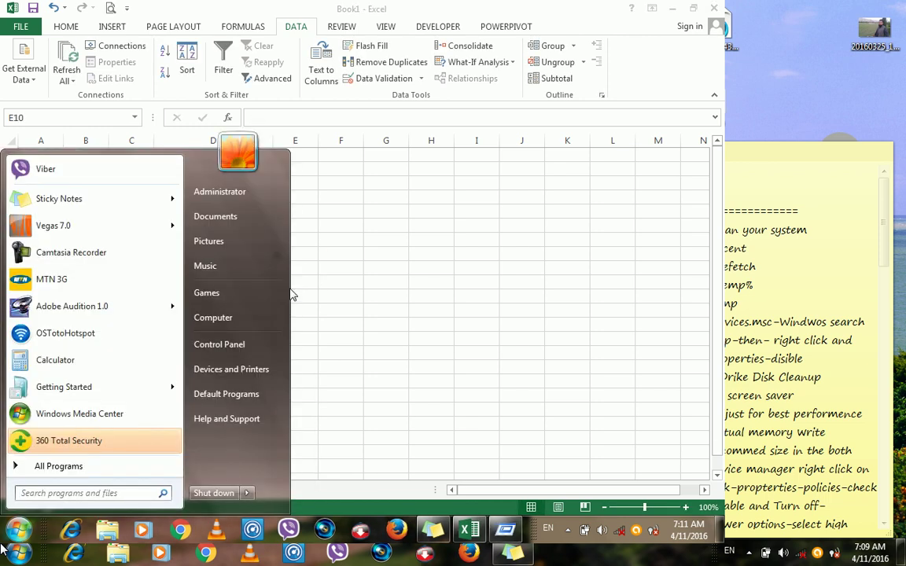
Launch Microsoft Access by running the command Msaccess and dismiss the activation wizard.
key(super+r)
text(Ms)
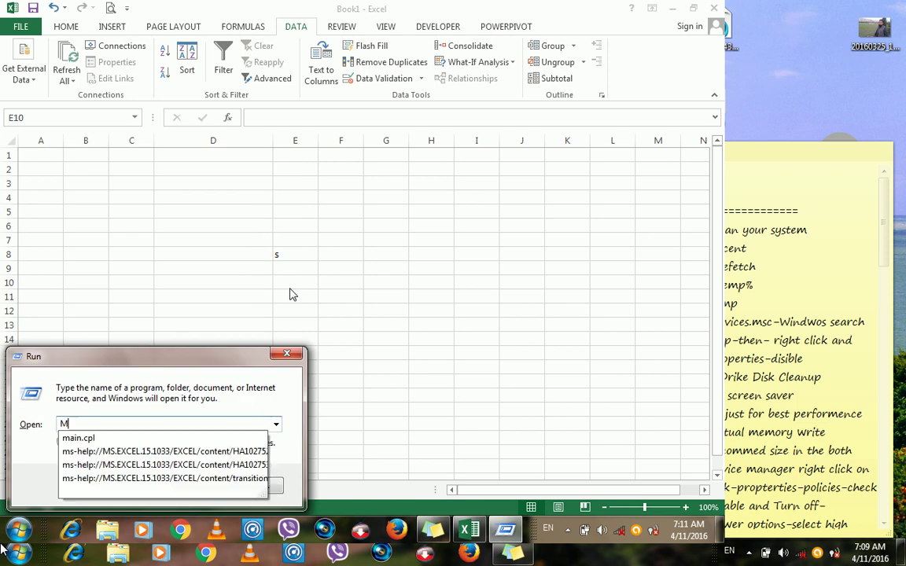
text(access)
key(Return)
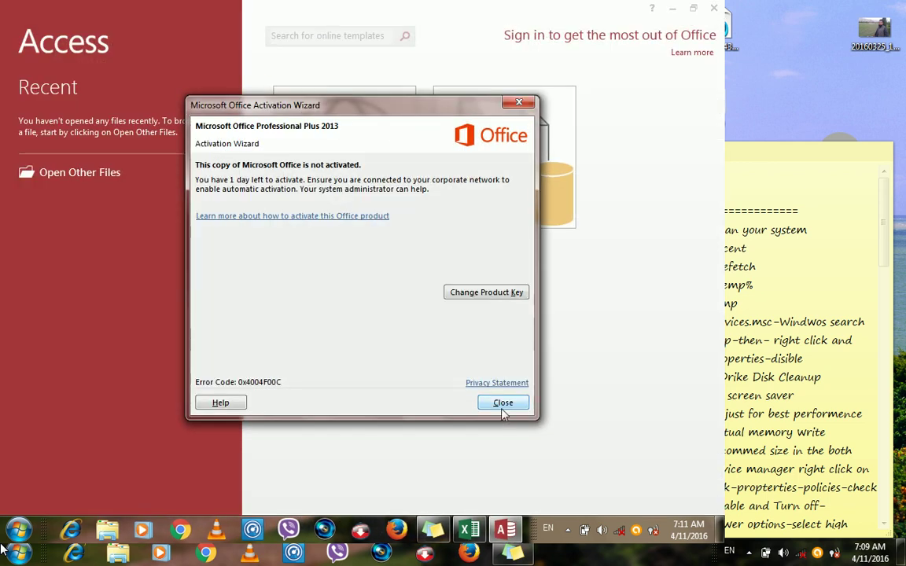
click(503, 403)
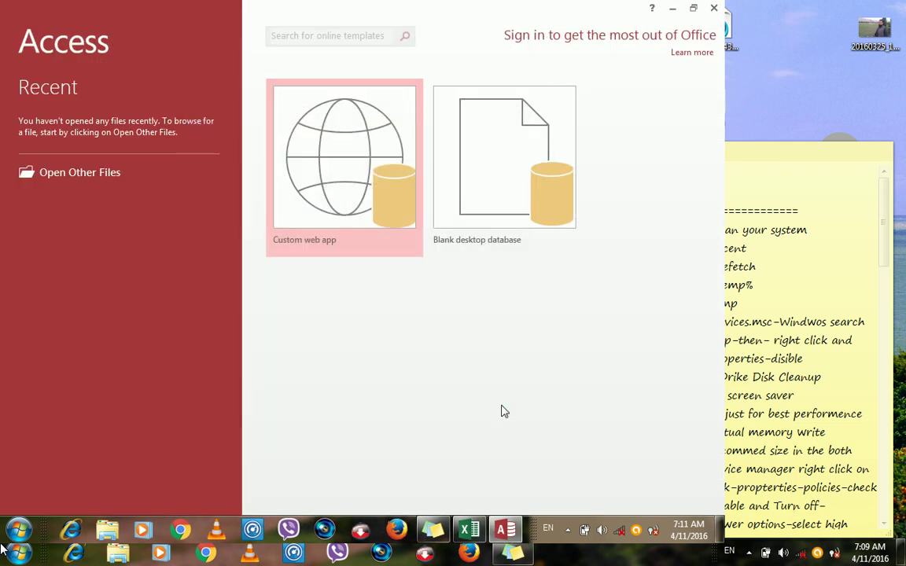
Create a blank desktop database named Database1 and close its default empty table.
click(483, 176)
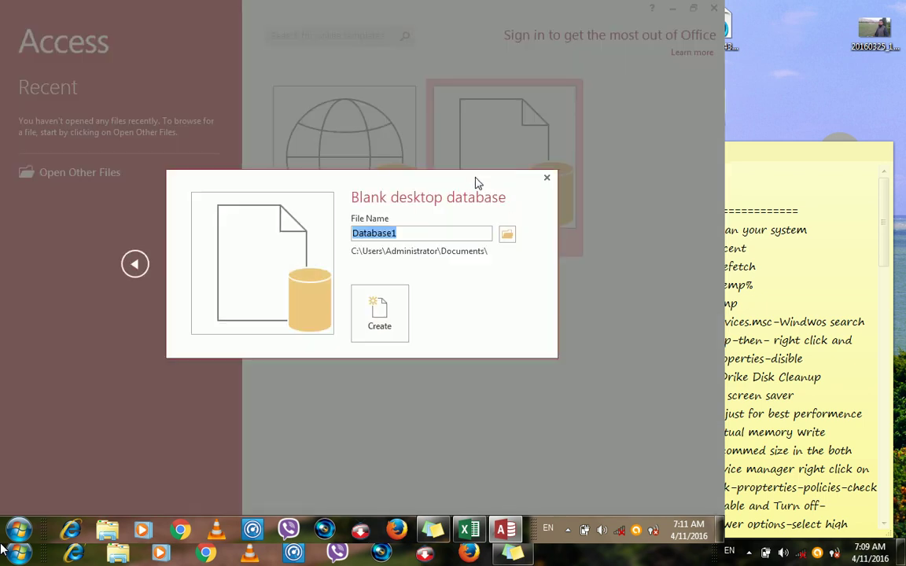
click(380, 312)
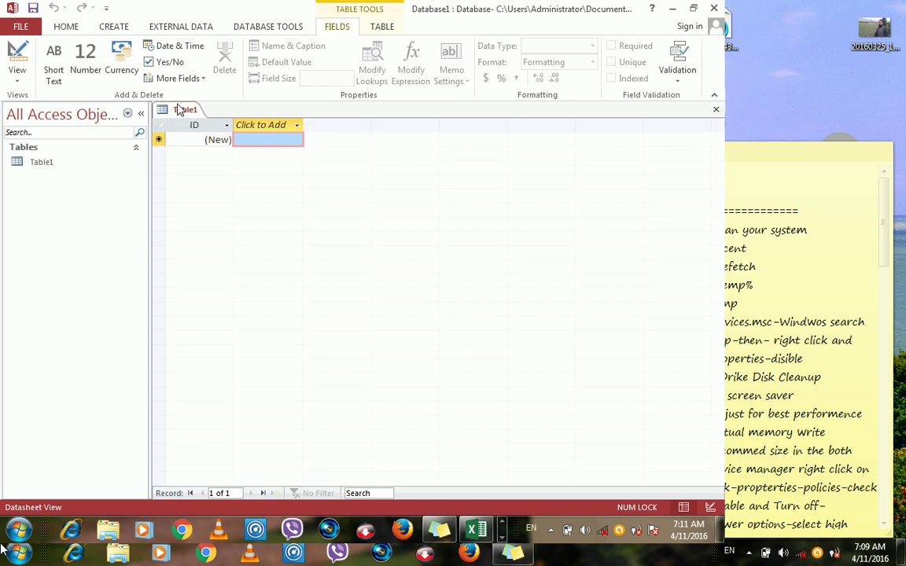
right_click(182, 109)
click(194, 130)
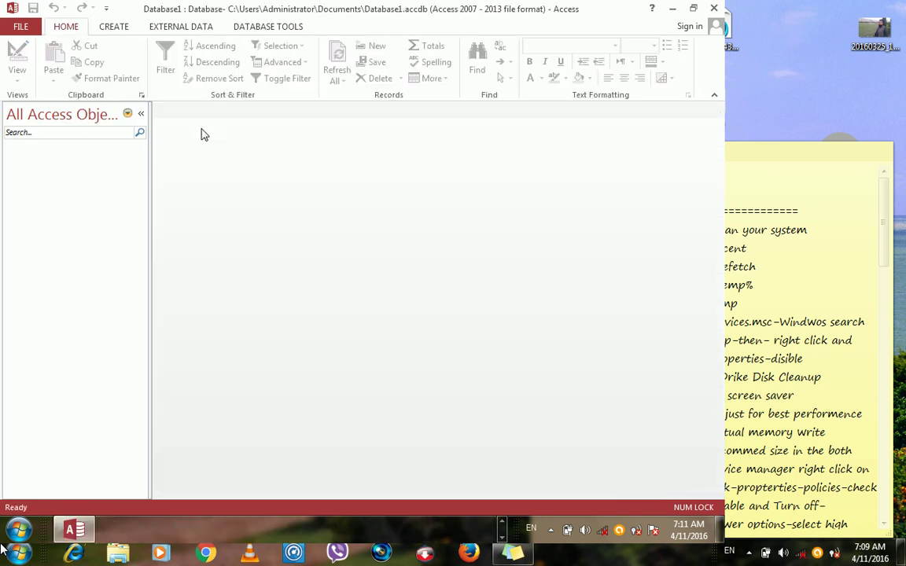
Create a new table in Design view and add a Short Text field called Name.
click(115, 28)
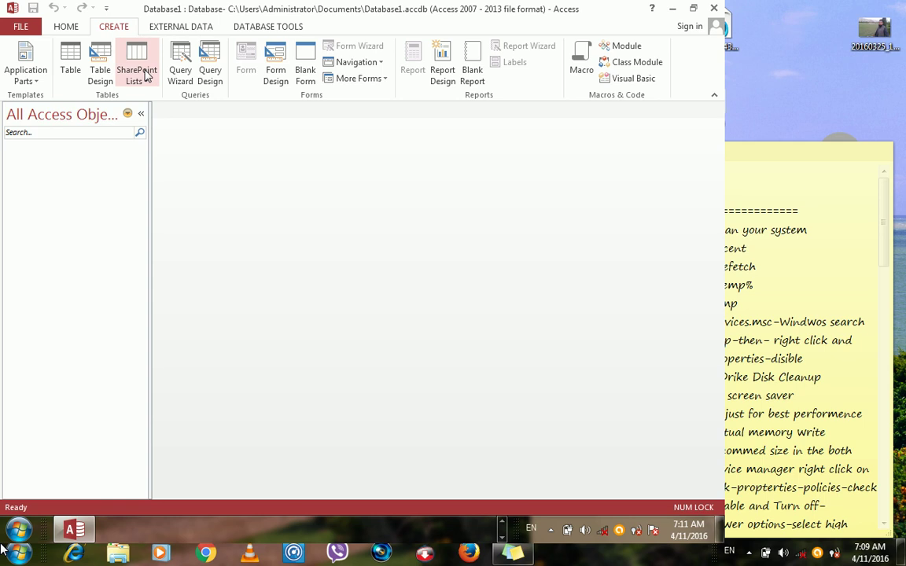
click(100, 73)
text(Name)
key(Tab)
key(Return)
key(Tab)
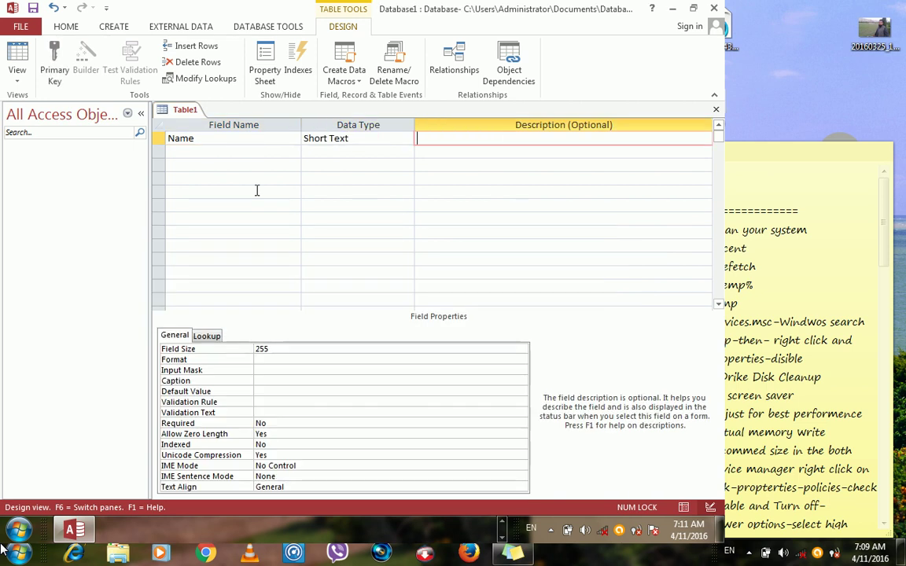
Add a Short Text field called Post and a Number field called Salary to the table design.
key(Tab)
text(Po)
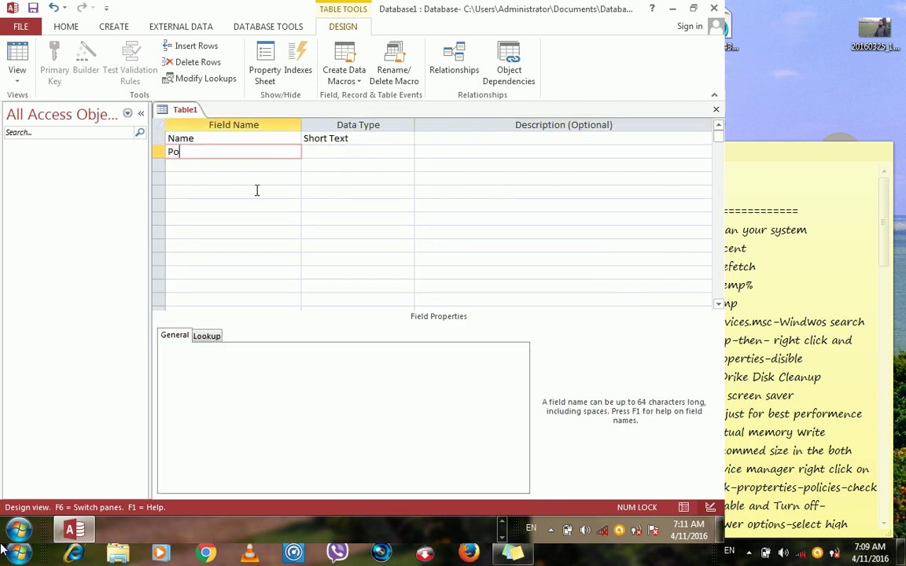
key(Tab)
key(Tab)
key(Tab)
text(Salary)
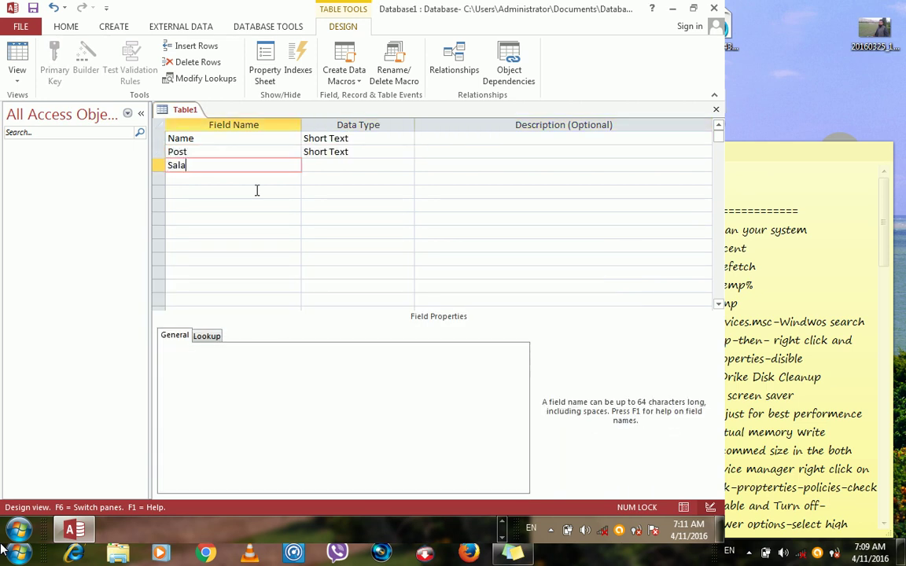
key(Tab)
text(n)
key(Tab)
key(Tab)
Add a Short Text field called Job and a Number field called Overtime below Salary.
text(Job)
key(Tab)
key(Tab)
key(Tab)
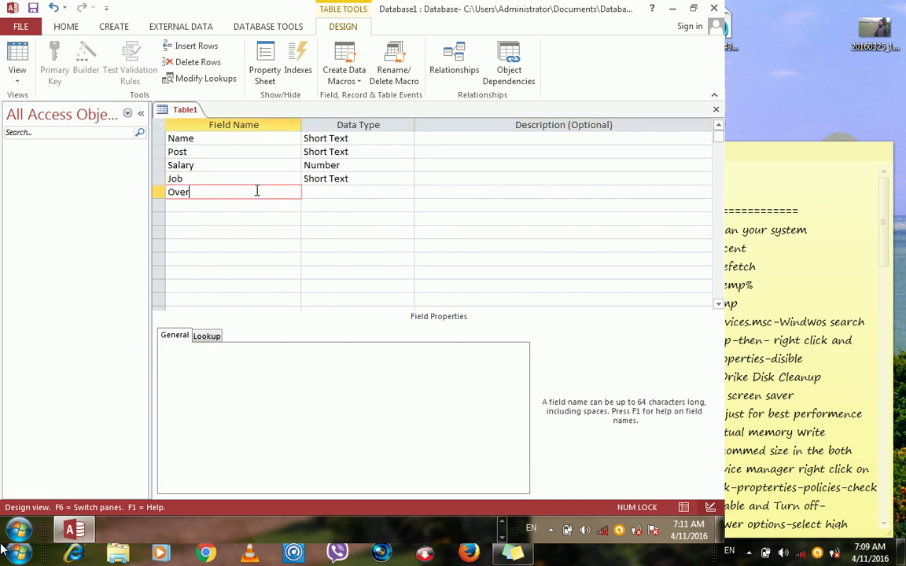
text(Overtime)
key(Tab)
text(n)
key(Tab)
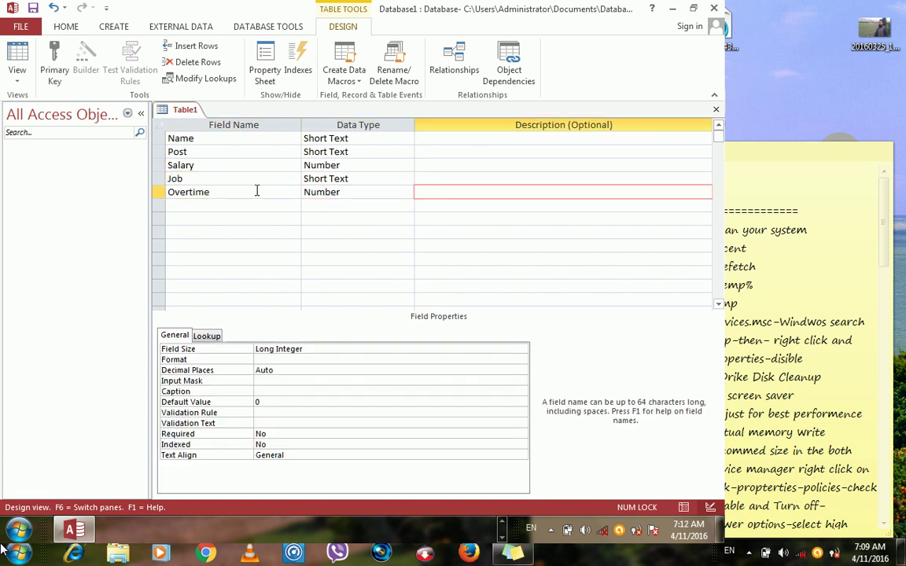
Add a Number field called Food and a Short Text field called Other below Overtime.
key(Tab)
text(Food)
key(Tab)
text(n)
key(Tab)
key(Tab)
text(Other)
key(Tab)
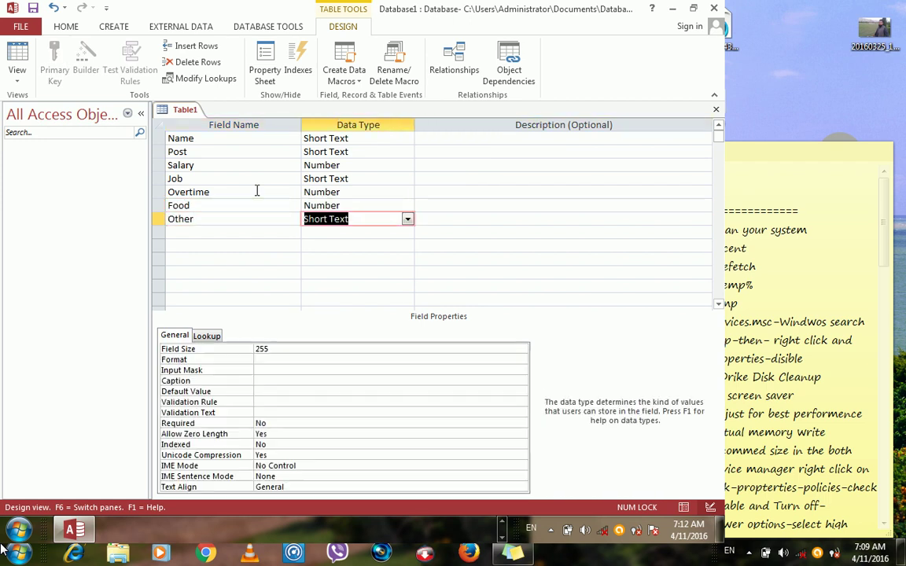
Save the table as Table1, accept creating a primary key, and switch to Datasheet view.
key(ctrl+s)
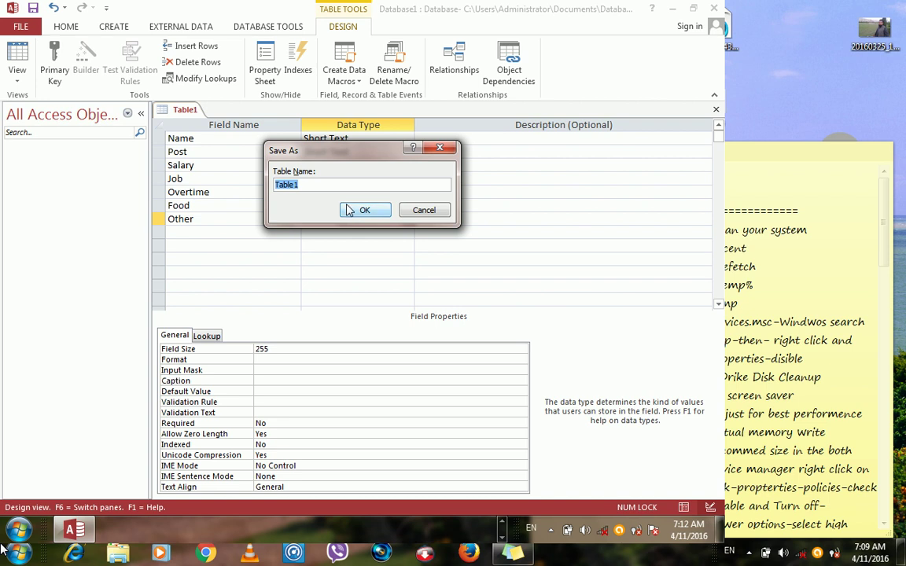
click(351, 210)
click(309, 316)
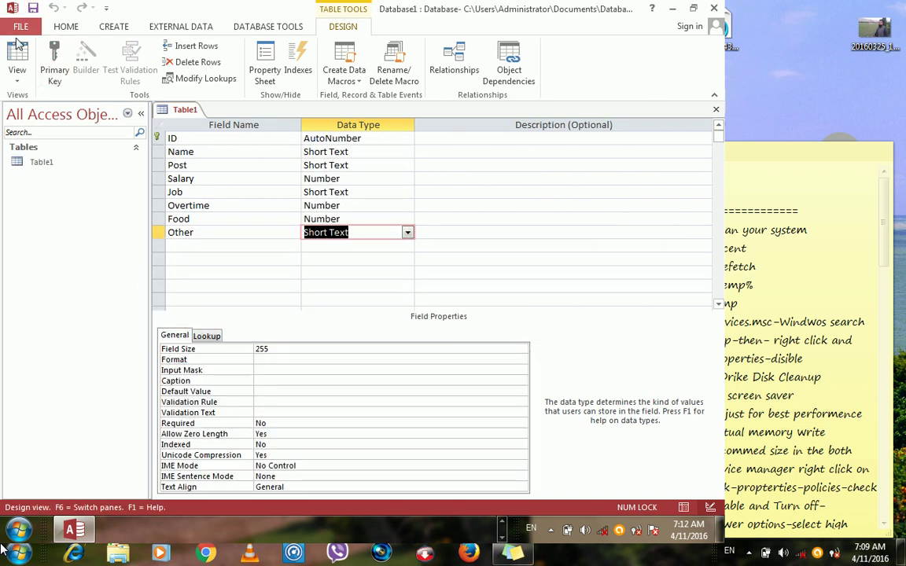
click(17, 73)
click(47, 94)
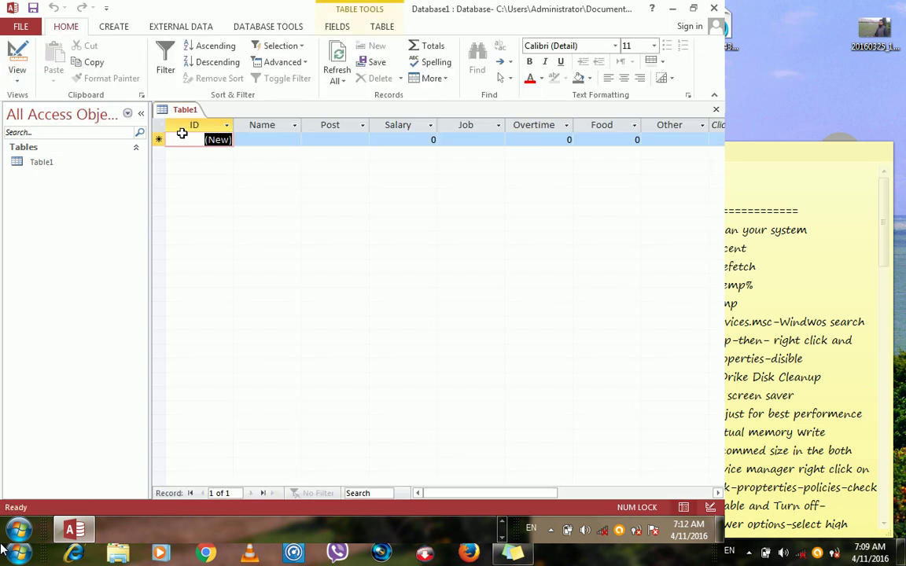
Start the first record with the employee's name, Post Eng and Salary 900.
key(Tab)
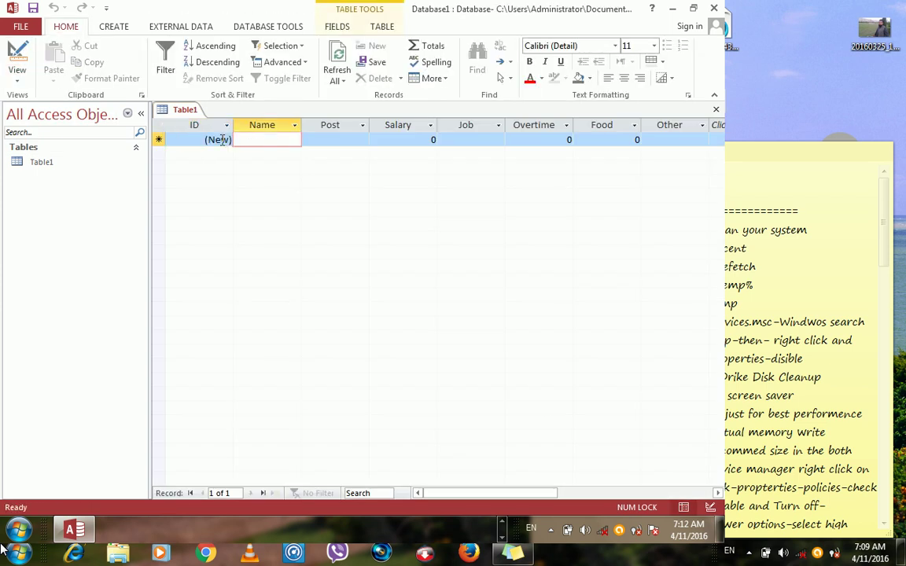
text(Ahmad)
key(Tab)
text(Eng)
key(Tab)
text(9)
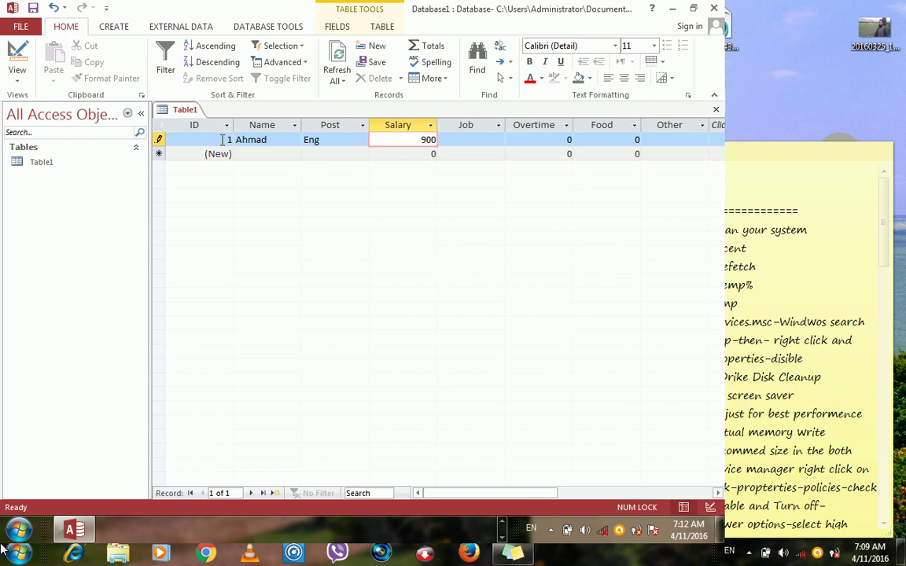
key(Tab)
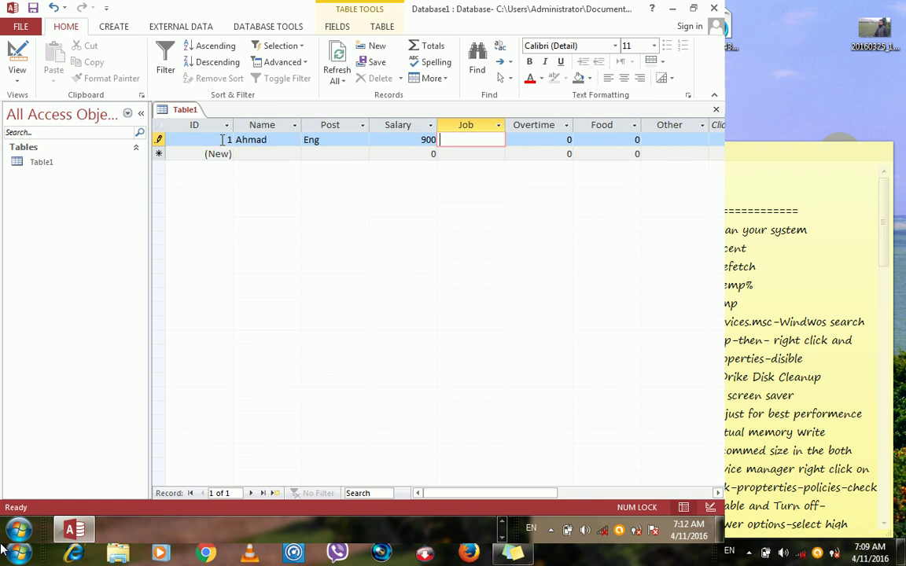
Permanently delete the Job field in Design view and return to Datasheet view.
click(17, 78)
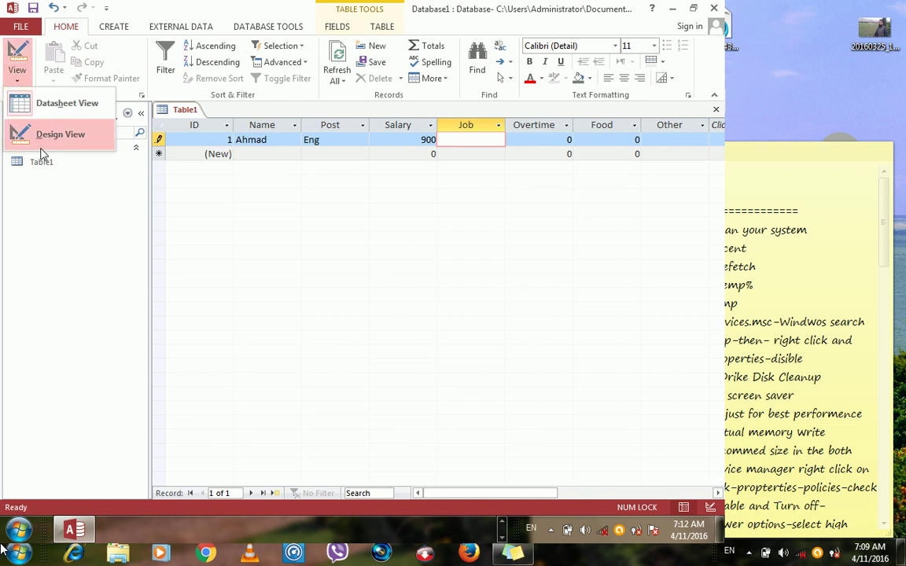
click(44, 145)
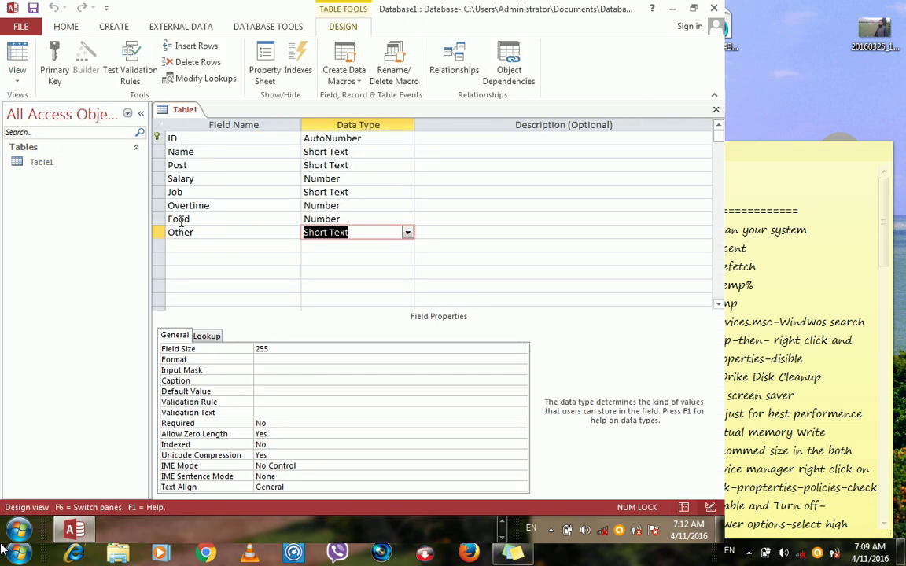
click(159, 192)
right_click(159, 191)
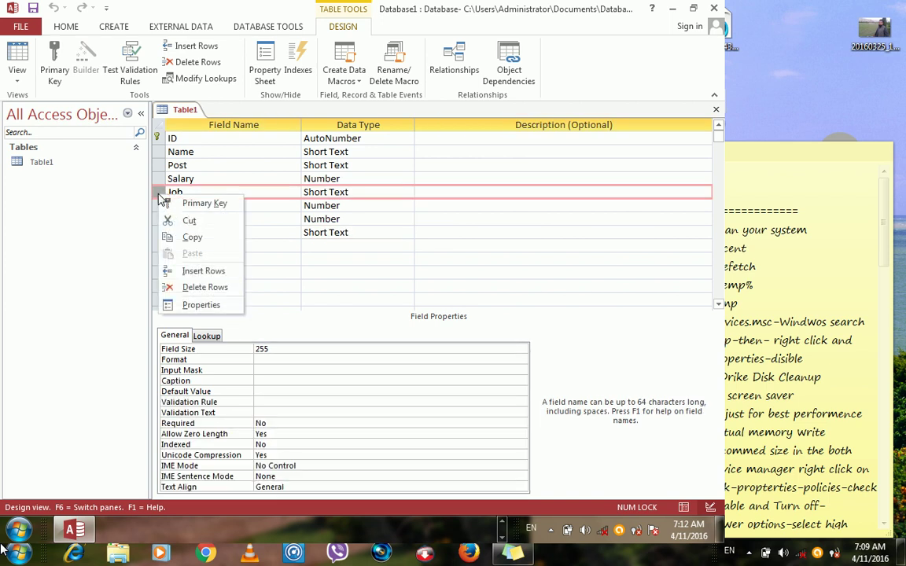
click(204, 288)
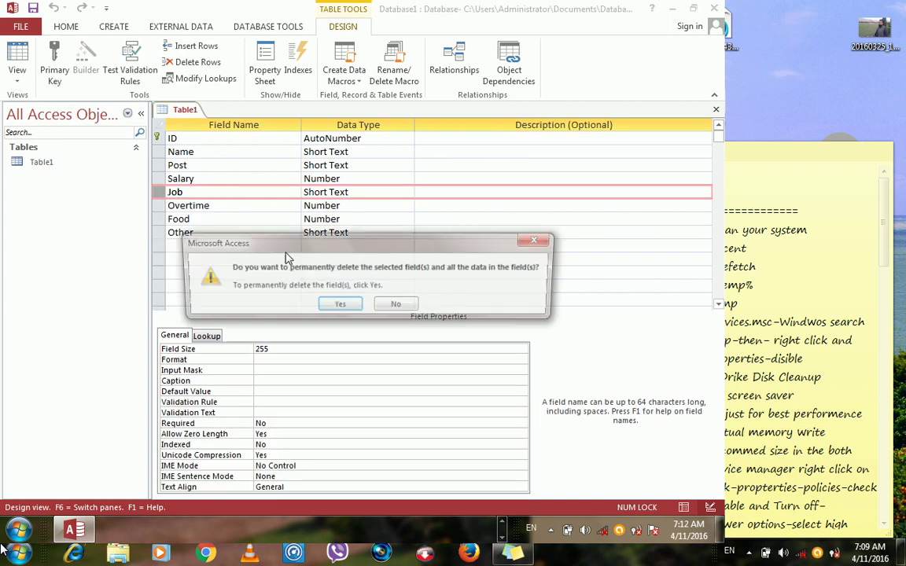
click(348, 305)
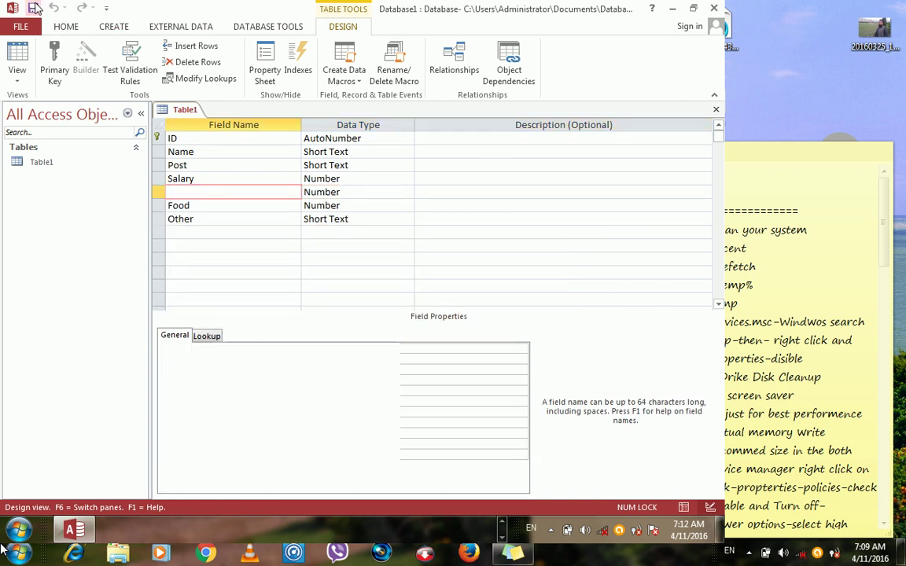
click(15, 62)
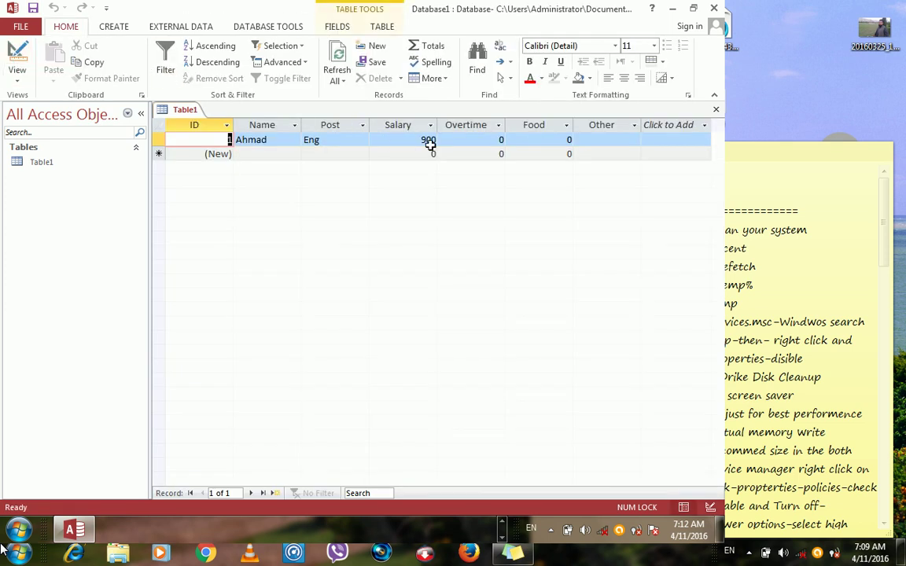
Complete the first record with Overtime 700, Food 700 and Other 800.
click(503, 140)
text(700)
key(Tab)
text(700)
key(Tab)
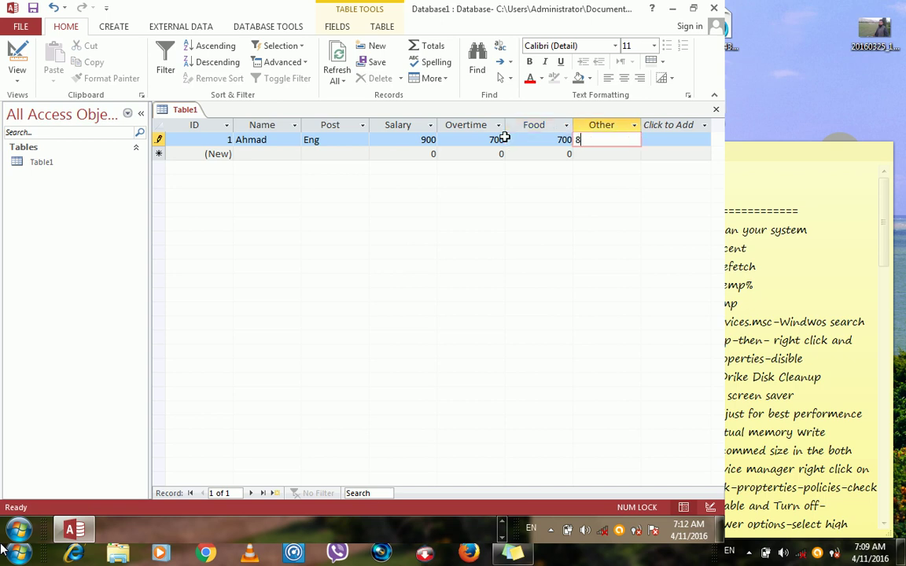
key(Tab)
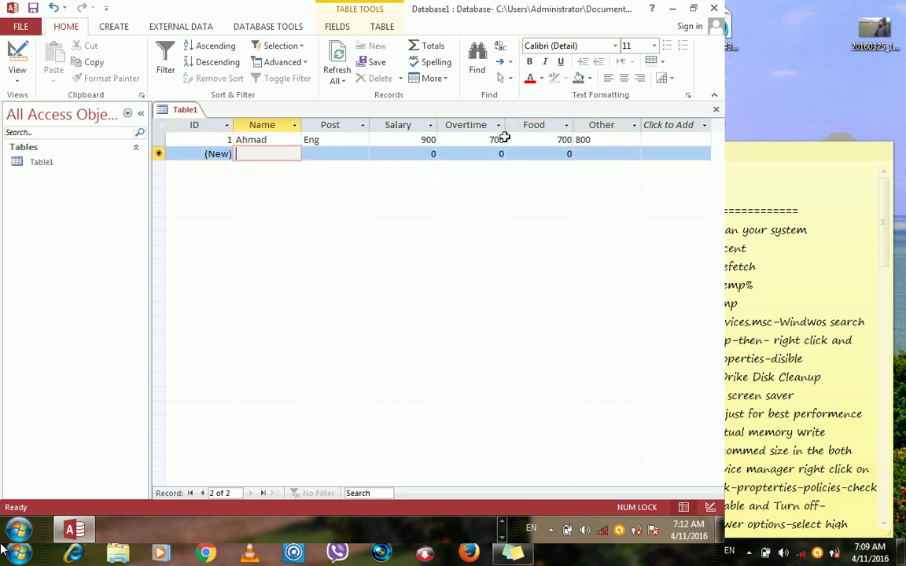
Enter a second record with the employee's name, Post Tea, Salary 200, Overtime 800, Food 800 and Other 77.
text(Jamal)
key(Tab)
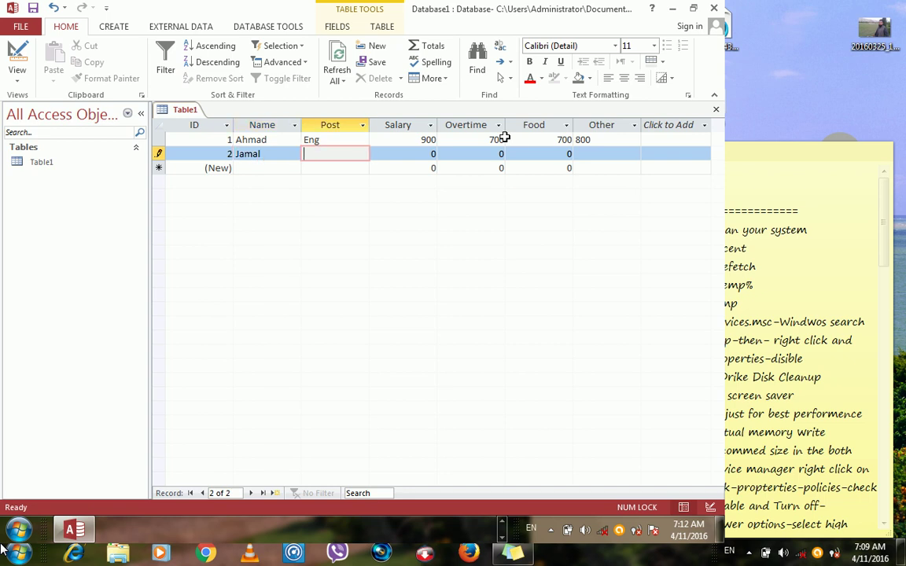
text(Tea)
key(Tab)
text(20)
key(Tab)
text(800)
key(Tab)
text(8)
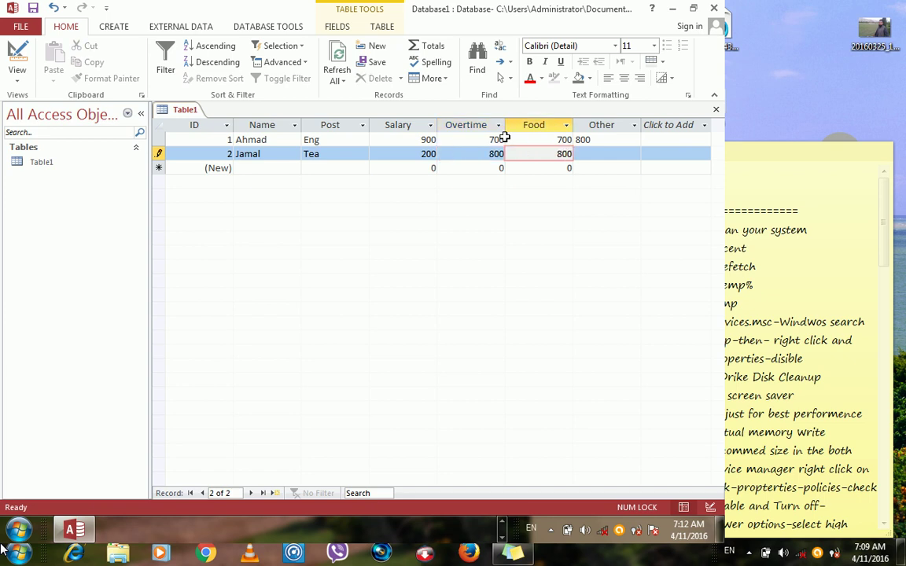
key(Tab)
text(77)
key(Tab)
key(Tab)
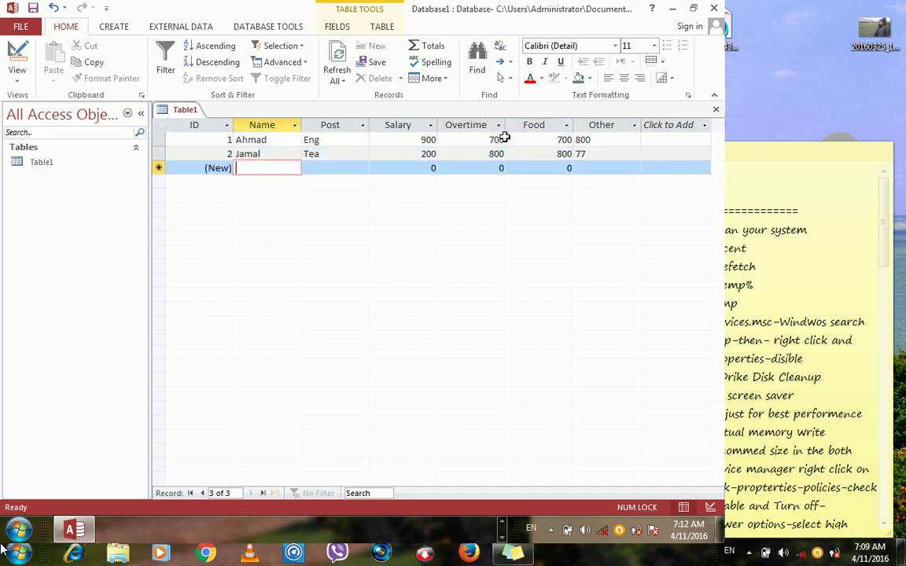
Enter a third record with the employee's corrected name, Post Doc, Salary 100, Overtime 99, Food 88 and Other 77.
text(Akmala)
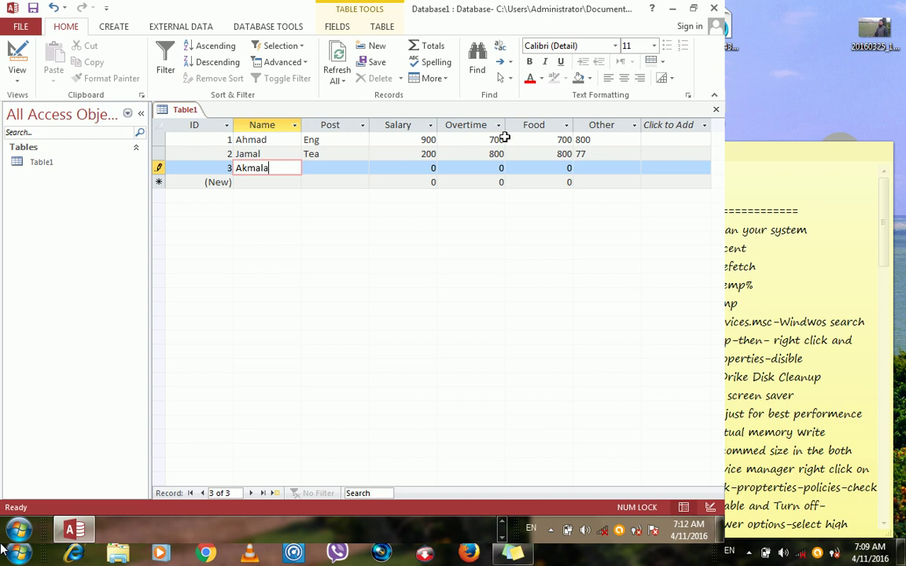
key(Tab)
key(shift+Tab)
key(F2)
key(BackSpace)
key(Tab)
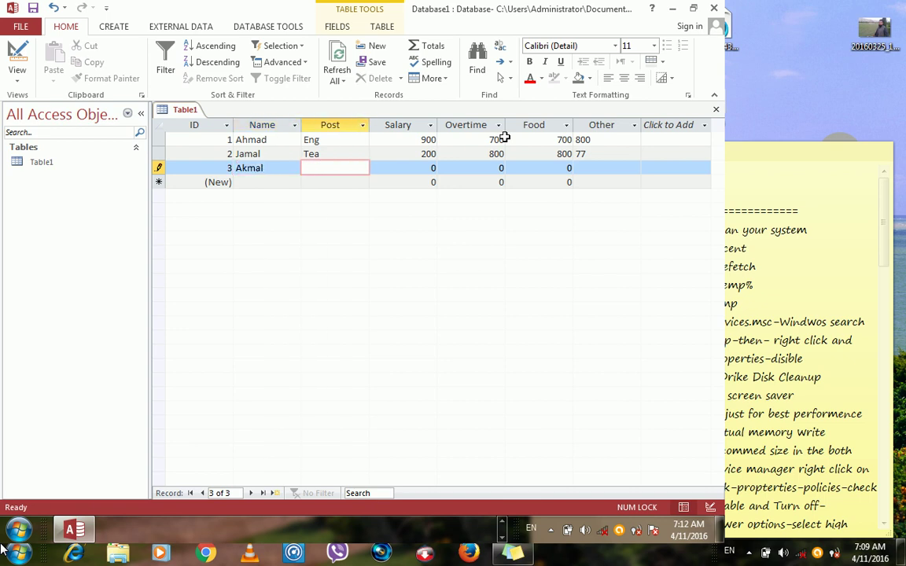
key(Tab)
text(100)
key(Tab)
text(88)
key(Tab)
text(77)
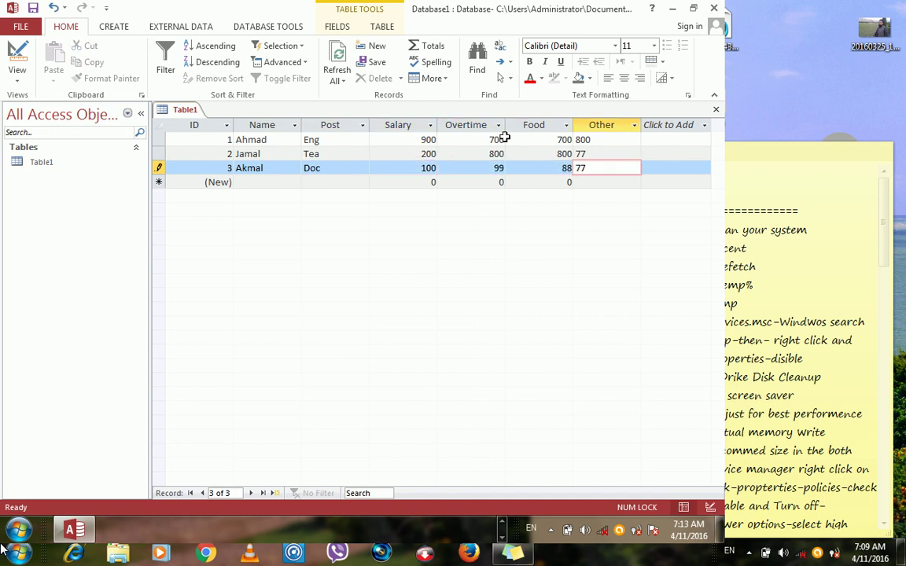
key(Tab)
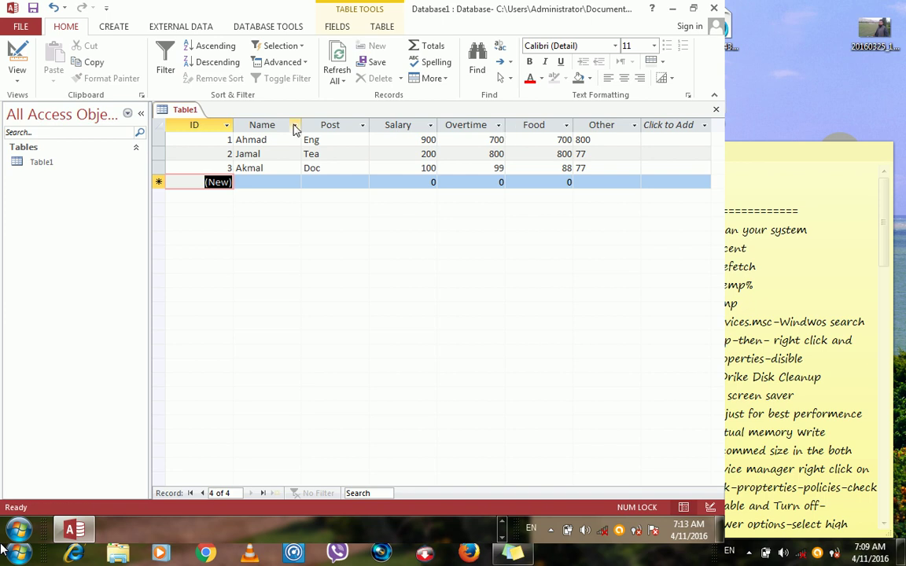
Copy all three records and append the copies to the end of the table with Paste Append.
key(ctrl+a)
click(248, 183)
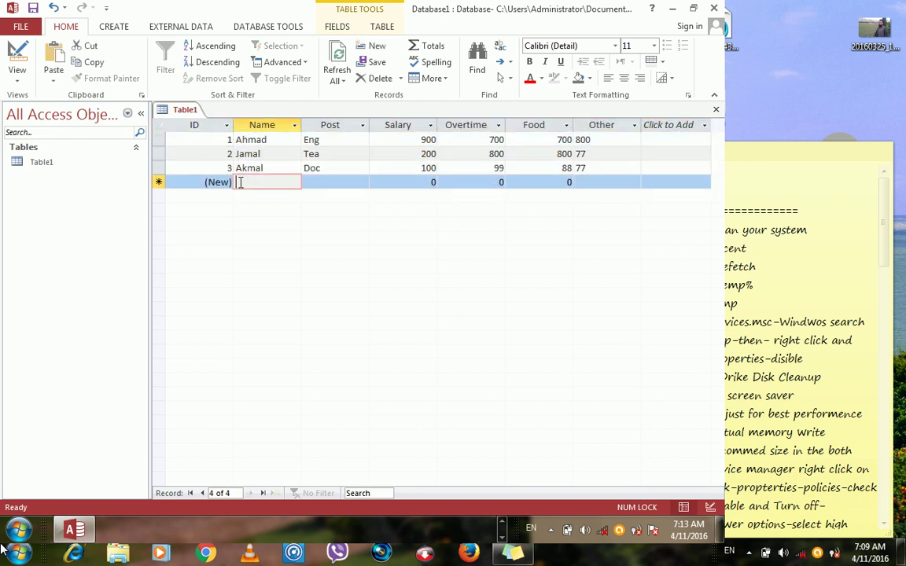
click(53, 76)
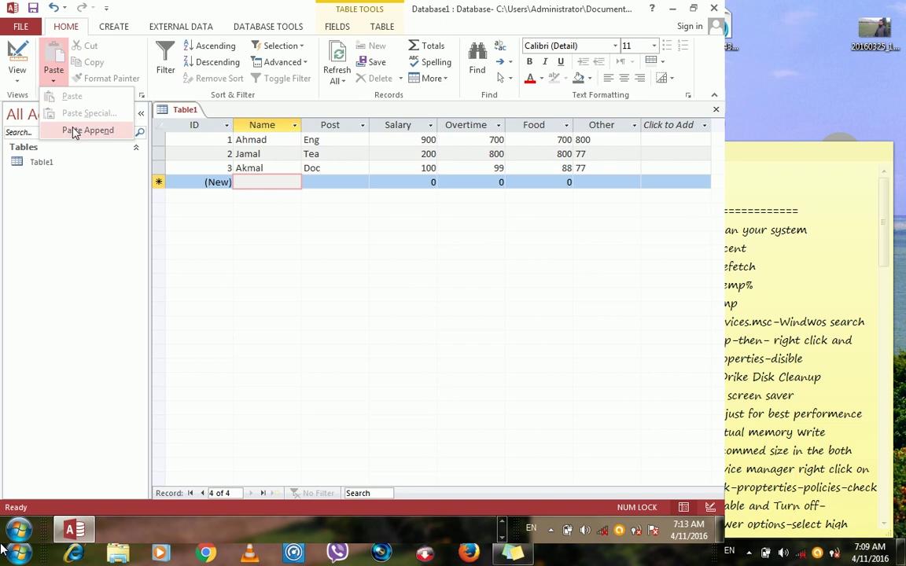
click(74, 130)
click(343, 307)
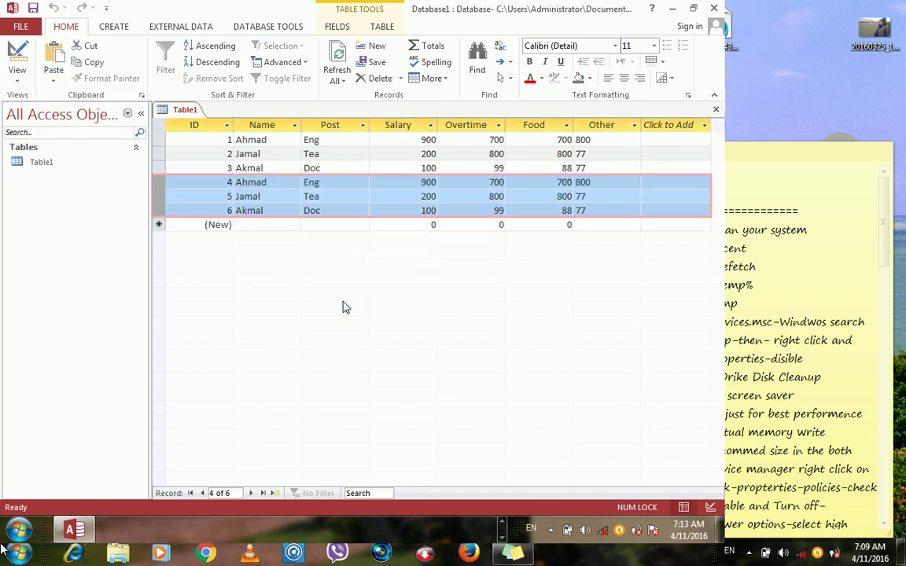
Copy all six records and append them below the existing rows with Paste Append.
key(ctrl+a)
click(250, 225)
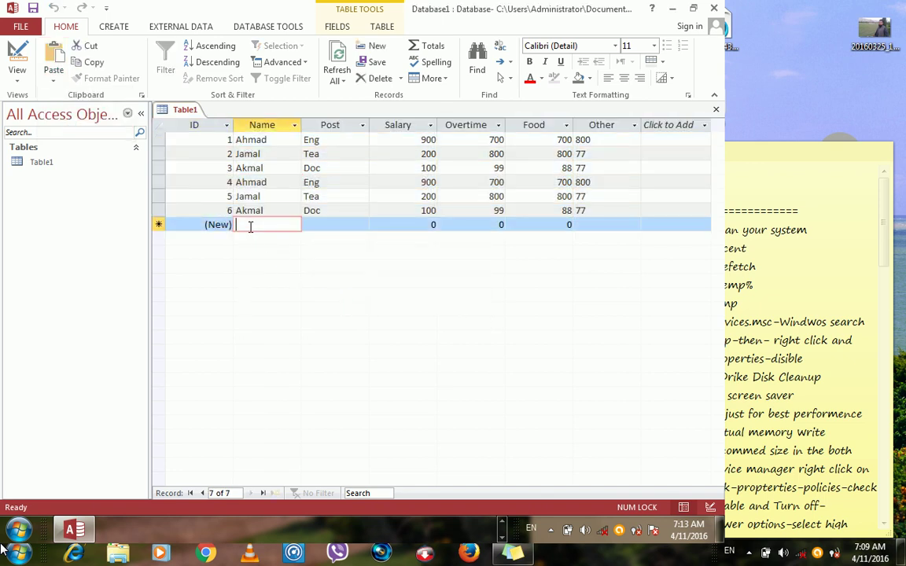
click(53, 76)
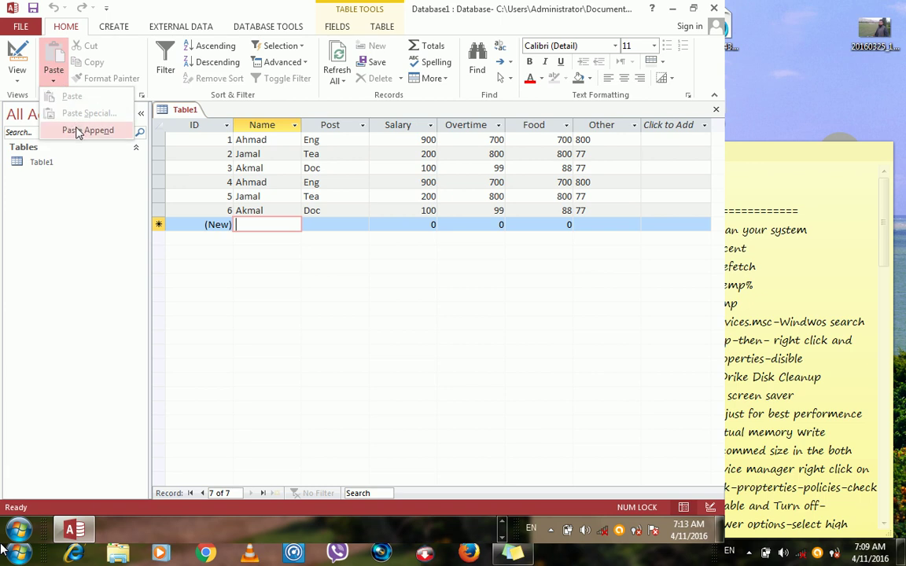
click(76, 131)
click(344, 306)
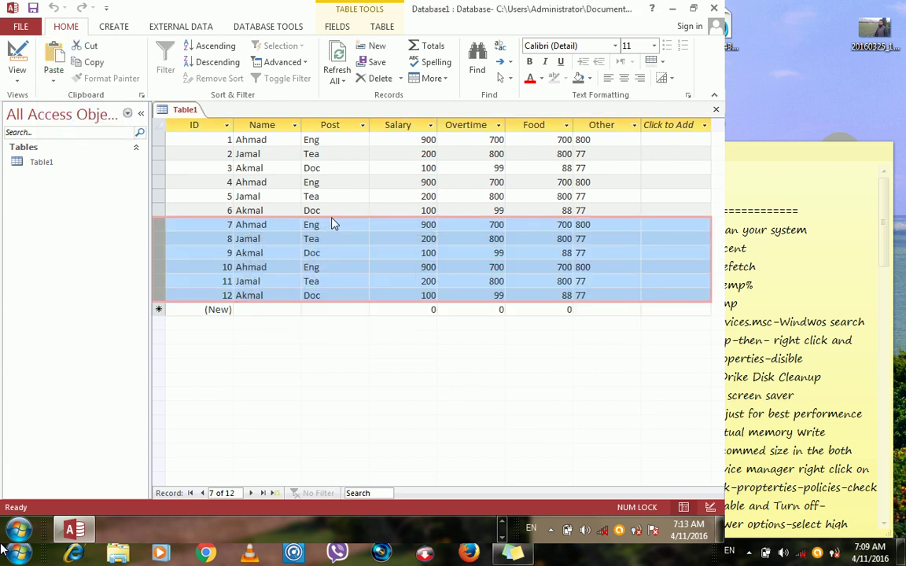
Close the Access database and select cell C6 in the Excel workbook.
click(331, 211)
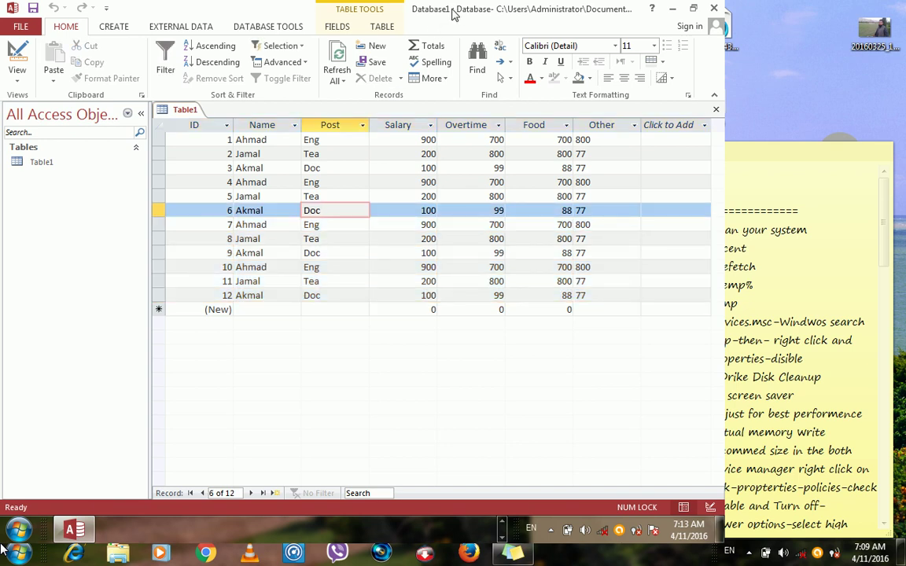
click(720, 7)
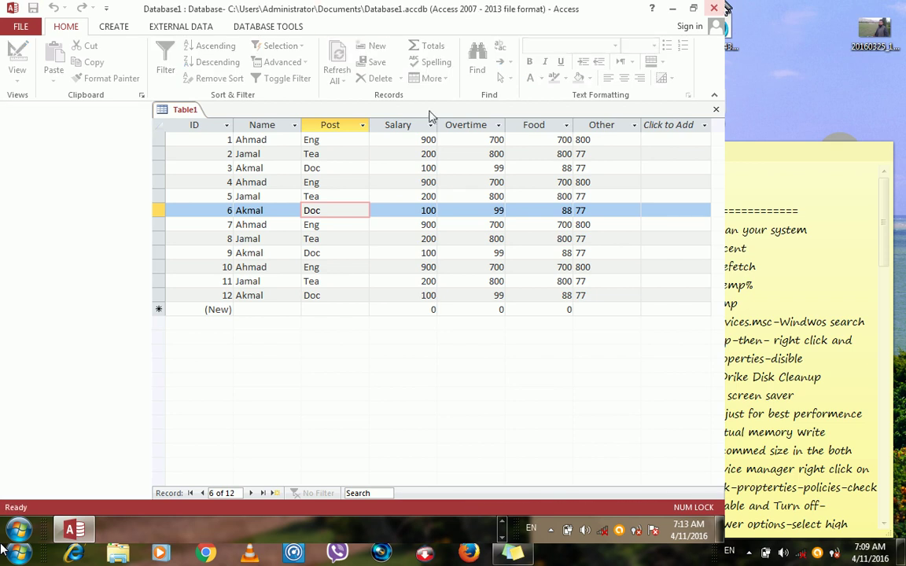
click(113, 228)
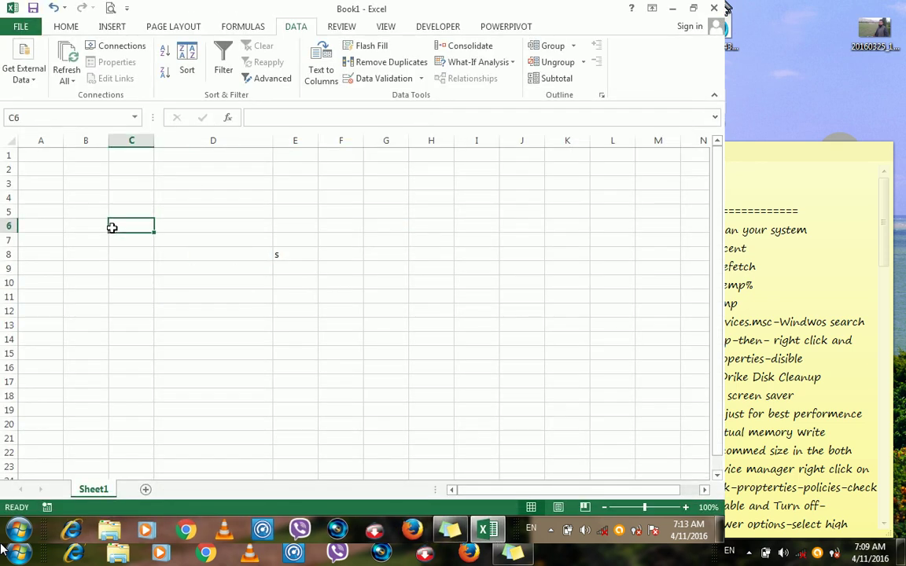
Close Book1 without saving its changes and create a new blank workbook.
key(ctrl+w)
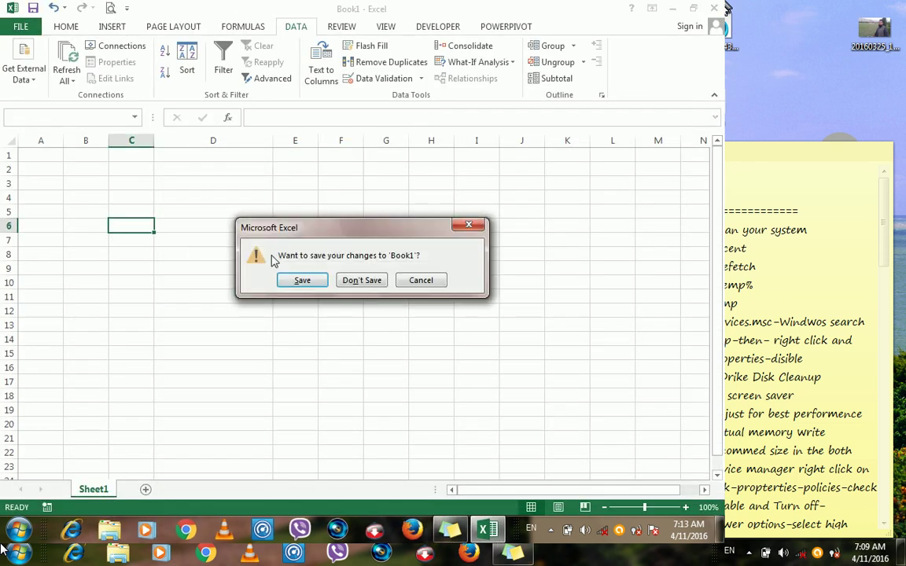
click(361, 281)
key(ctrl+n)
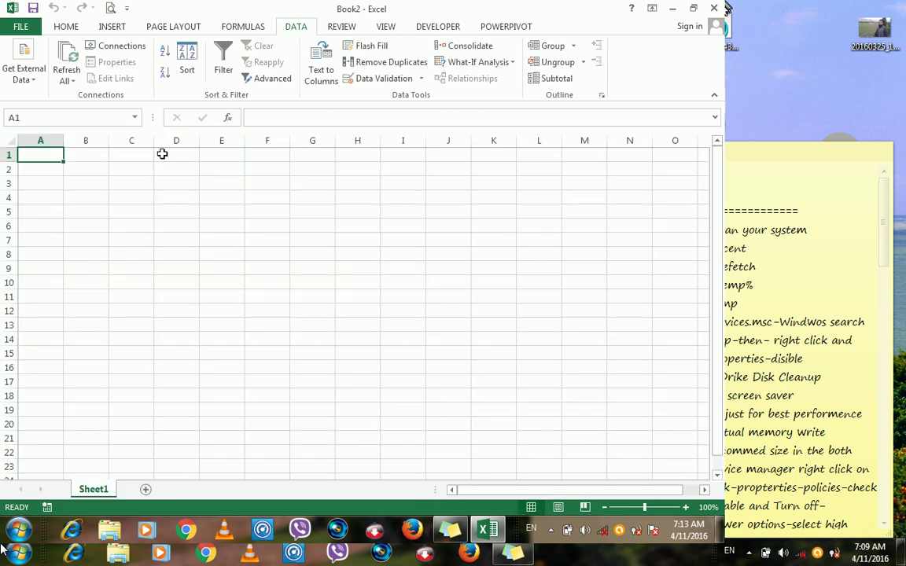
Start an external data import from Access and open Database1 from the Documents library as the source.
click(22, 77)
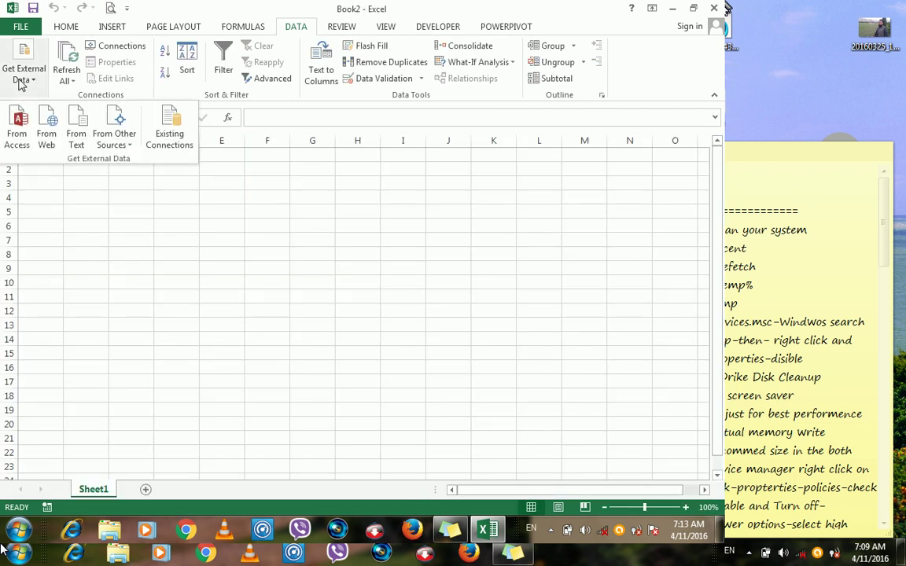
click(24, 146)
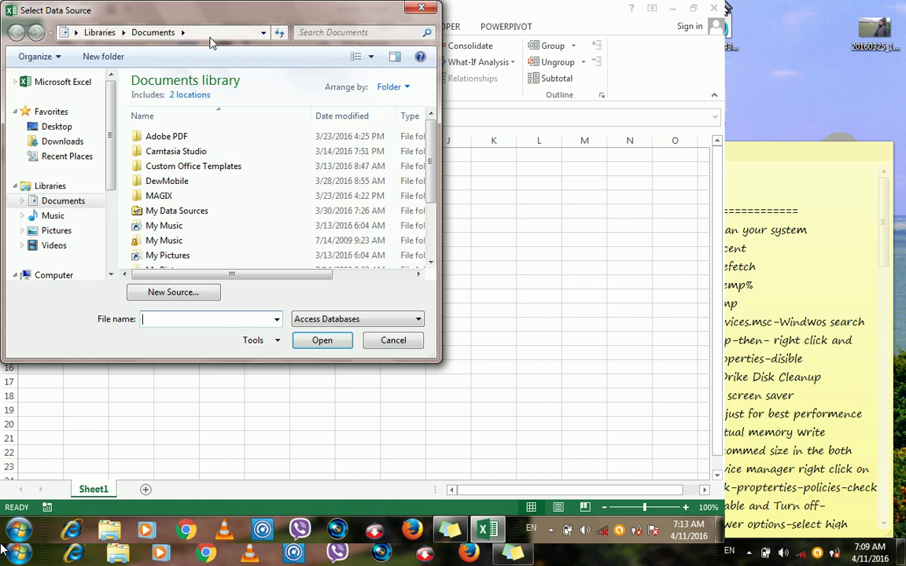
drag(197, 25, 355, 45)
drag(587, 153, 585, 212)
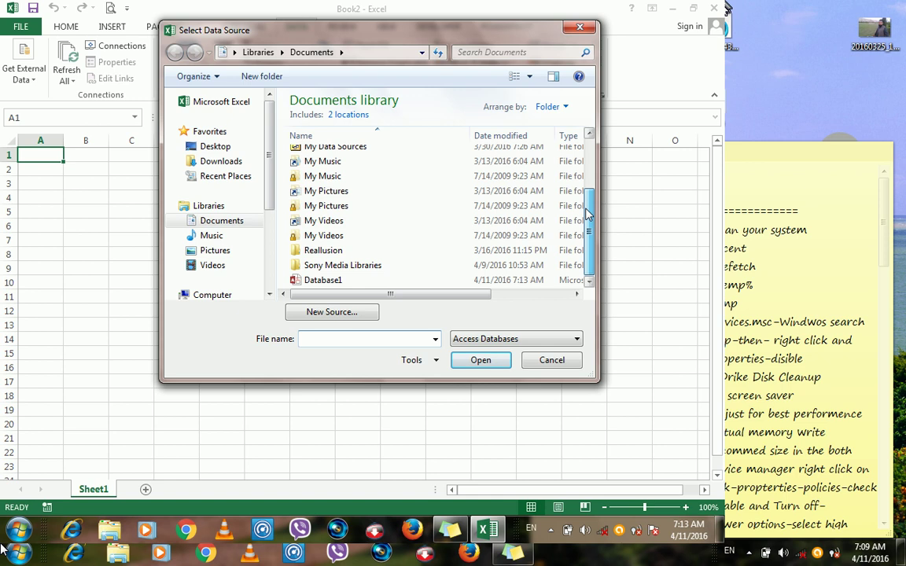
click(321, 282)
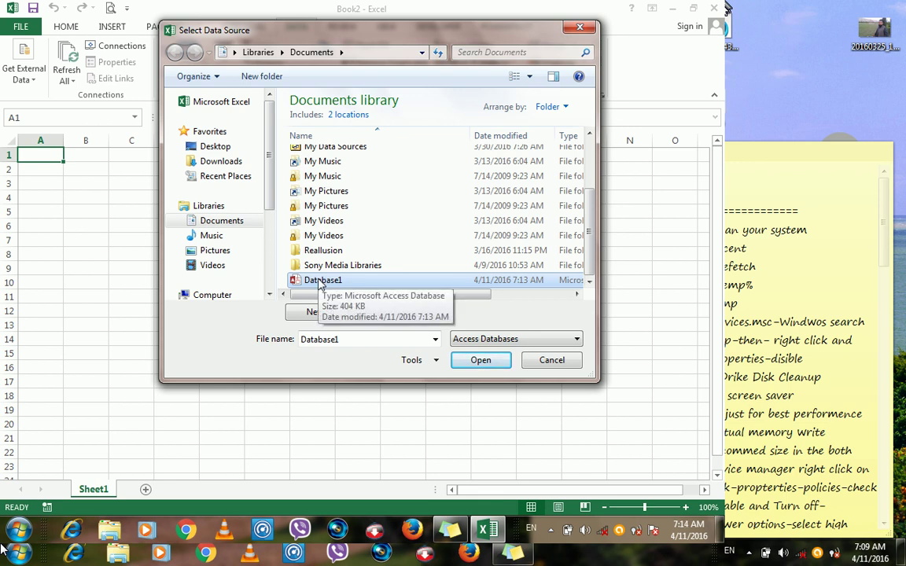
click(477, 361)
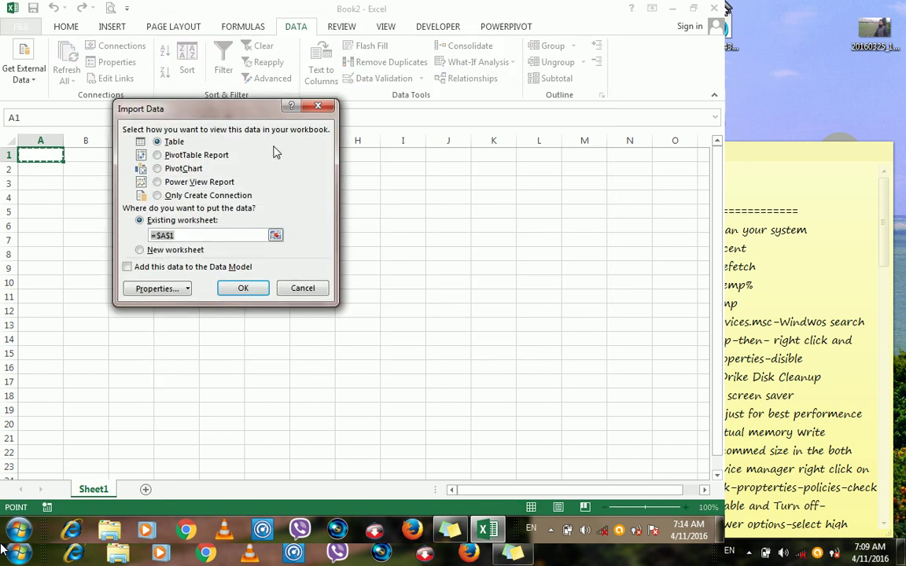
Go through the import view options, choose Table, and import the Access data onto a new worksheet.
drag(232, 118, 424, 130)
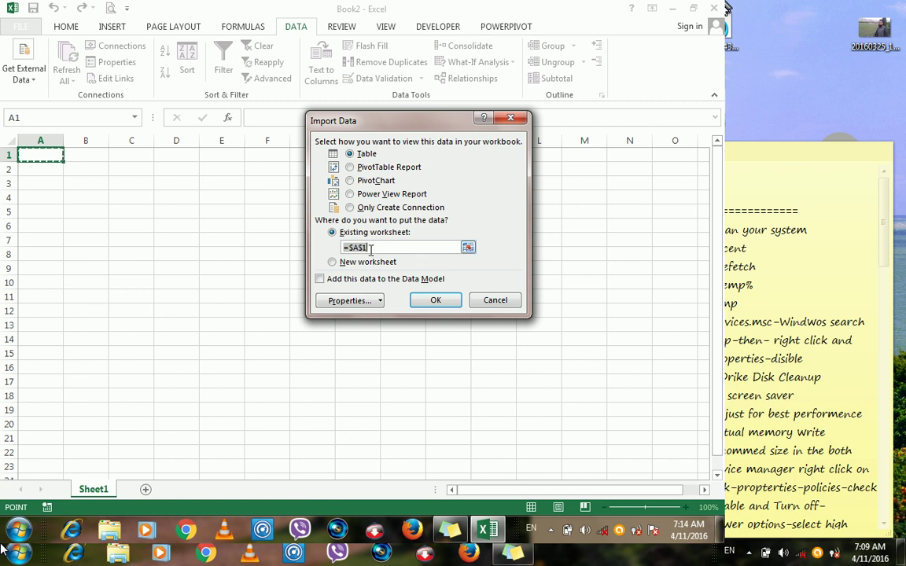
click(361, 170)
click(355, 155)
click(362, 181)
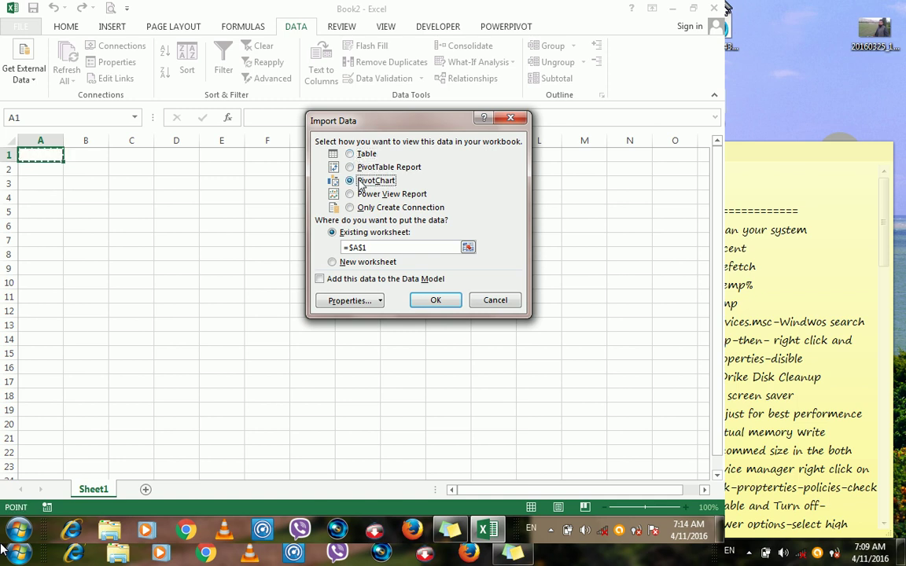
click(363, 196)
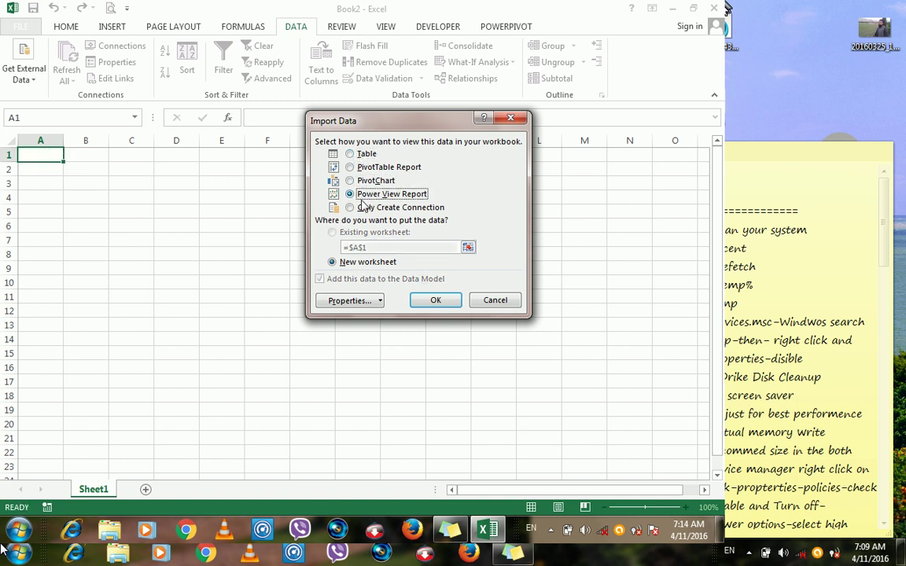
click(363, 209)
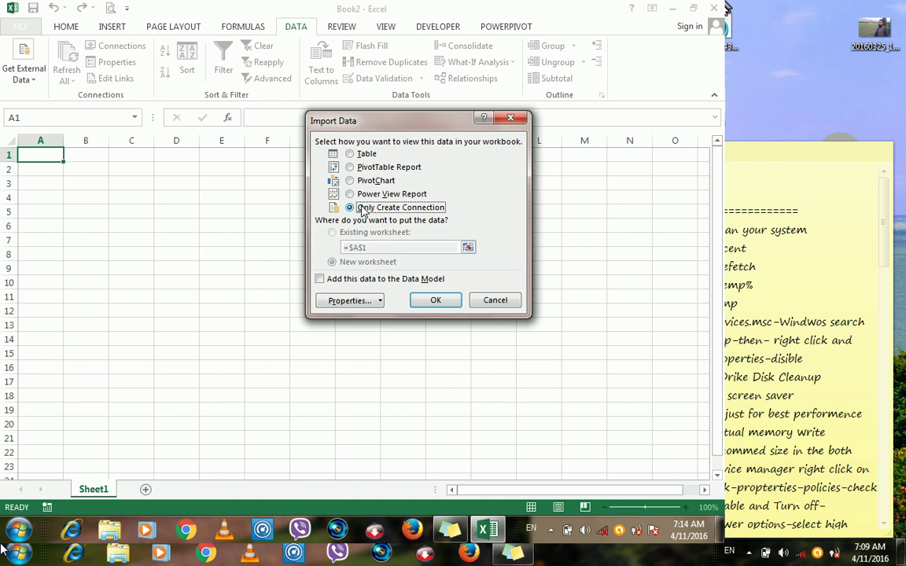
click(352, 155)
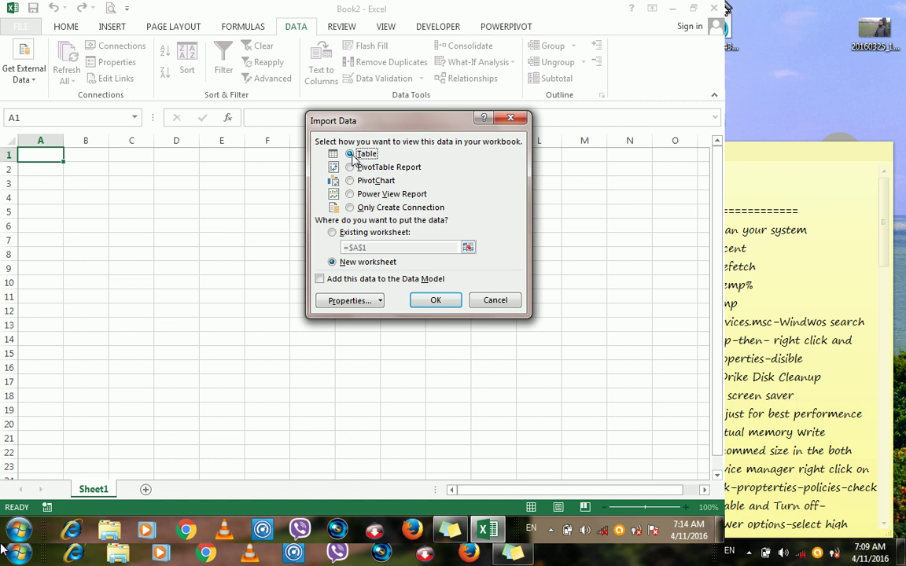
click(434, 300)
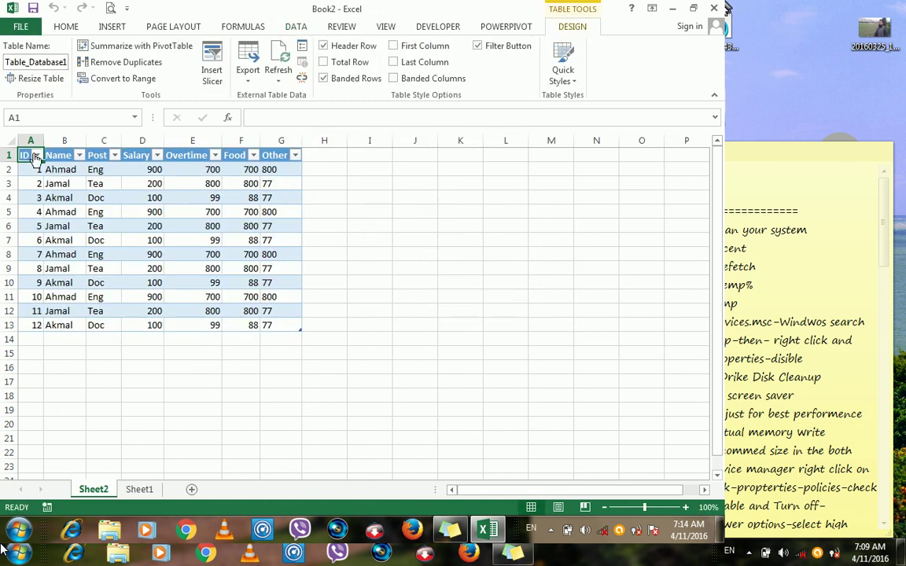
Select the imported table range A1:G13 on Sheet2 to review its records.
drag(26, 154, 292, 334)
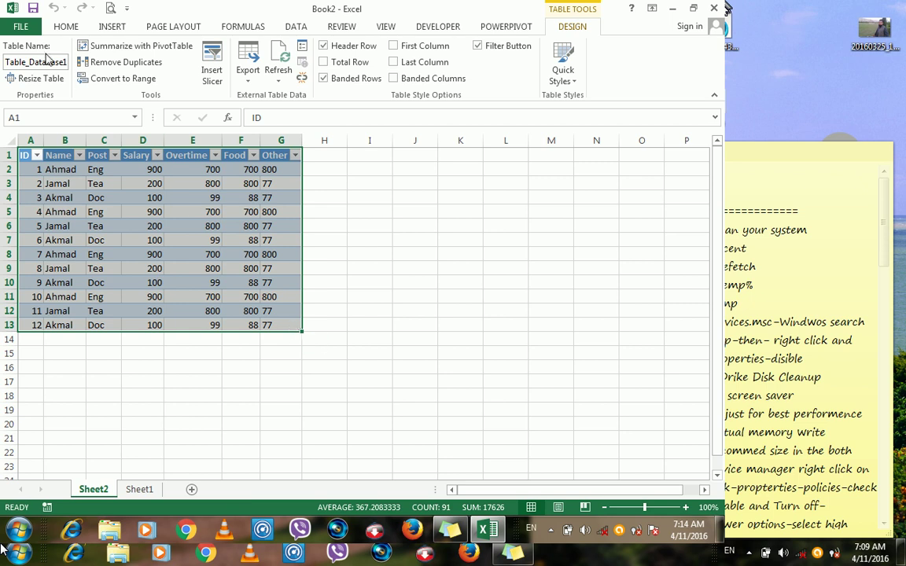
click(174, 282)
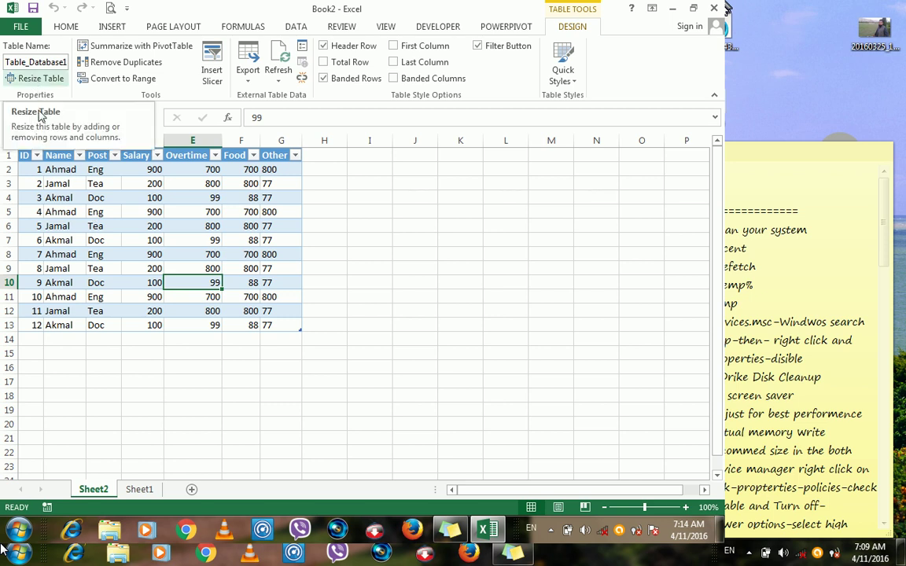
click(56, 197)
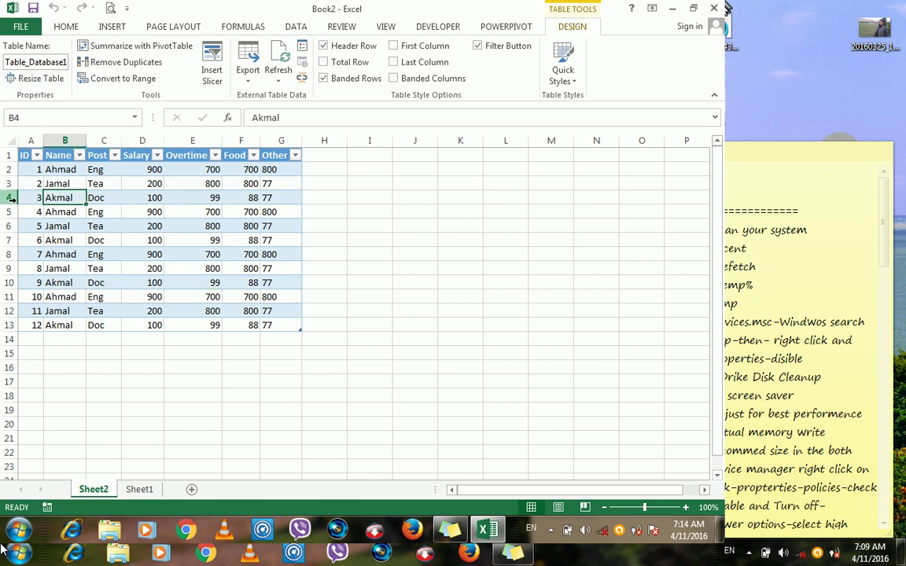
Clear the contents of rows 4 to 9 and refresh the imported table from its Access source.
drag(14, 199, 38, 265)
key(Delete)
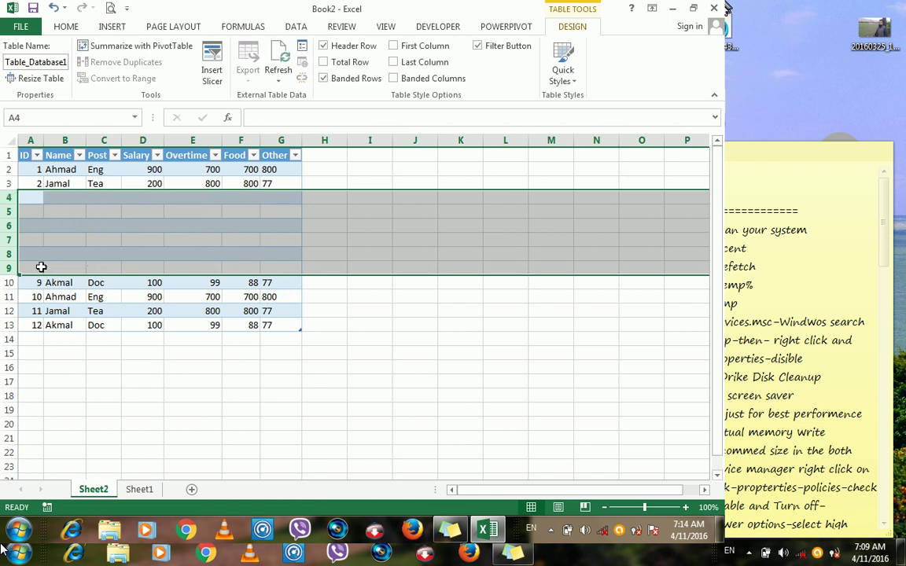
click(180, 239)
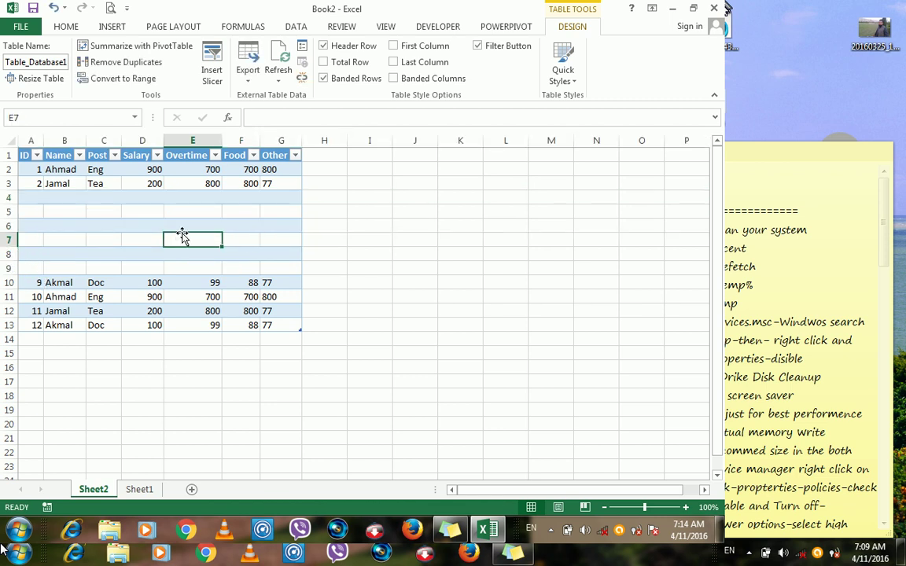
click(271, 78)
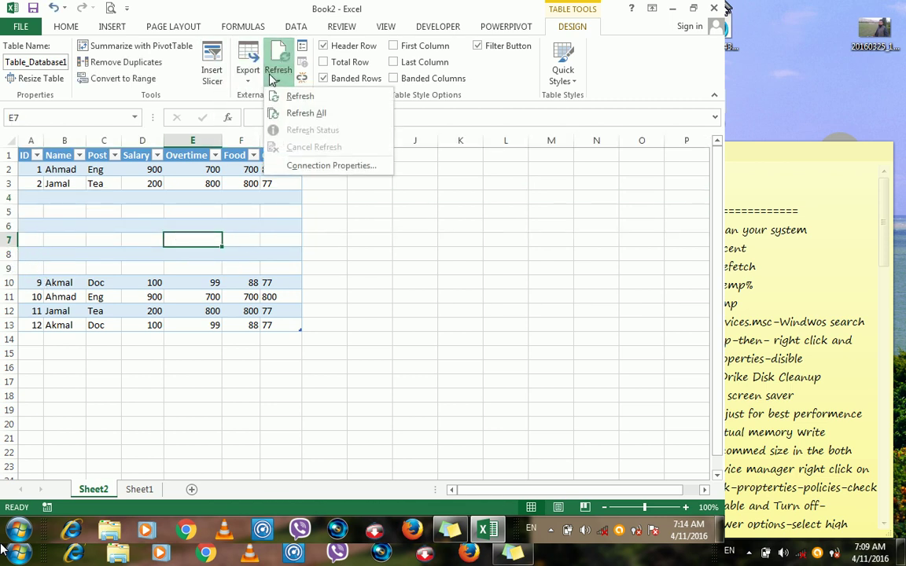
click(291, 95)
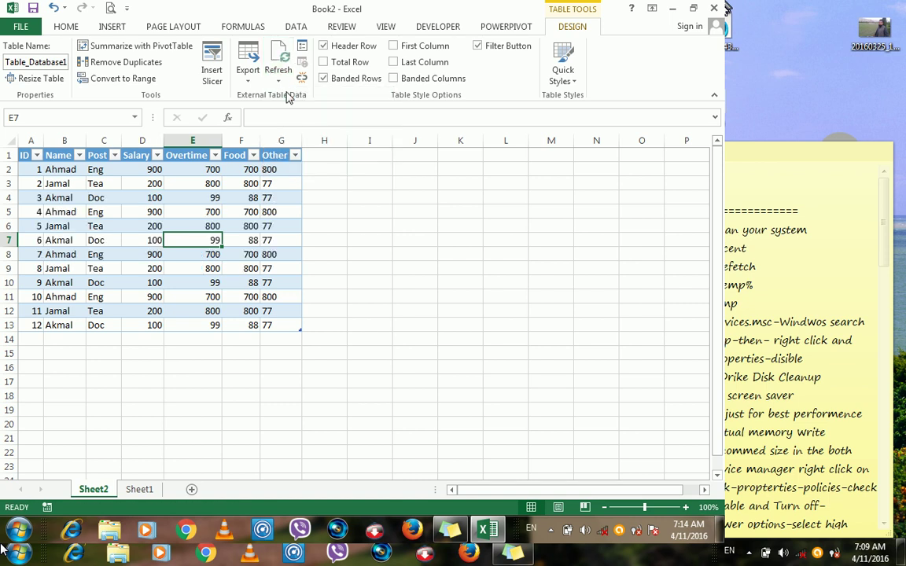
click(206, 196)
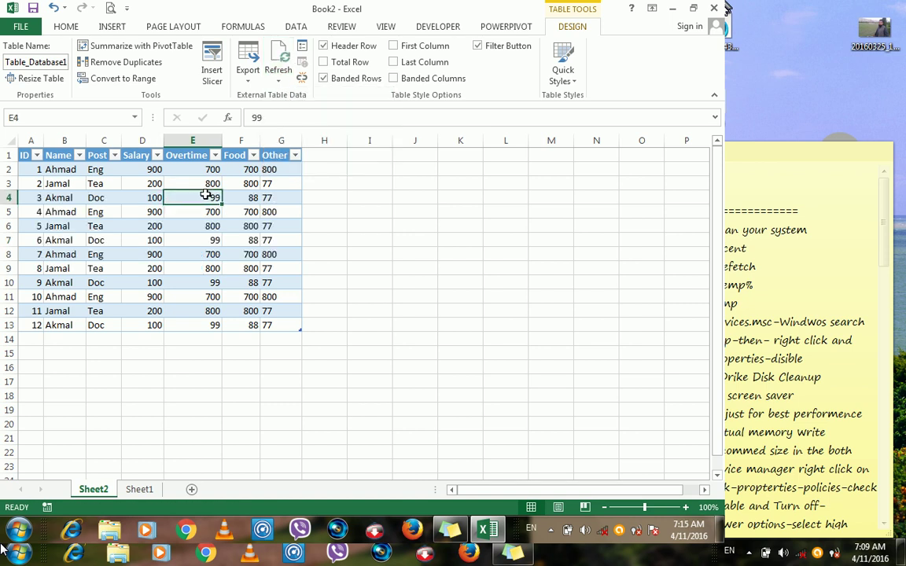
click(133, 214)
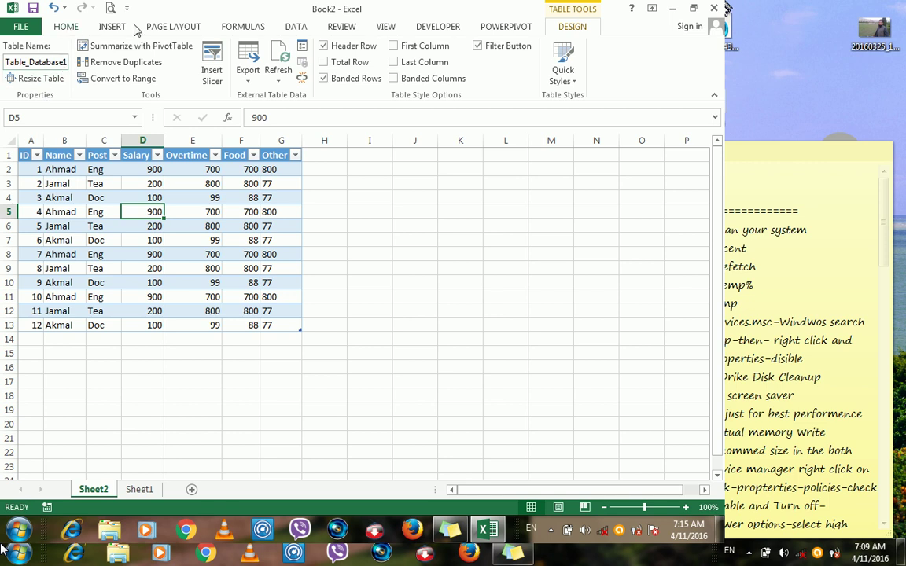
Replace the employee's name in cell B4 with a different name.
click(60, 197)
text(Khan jan)
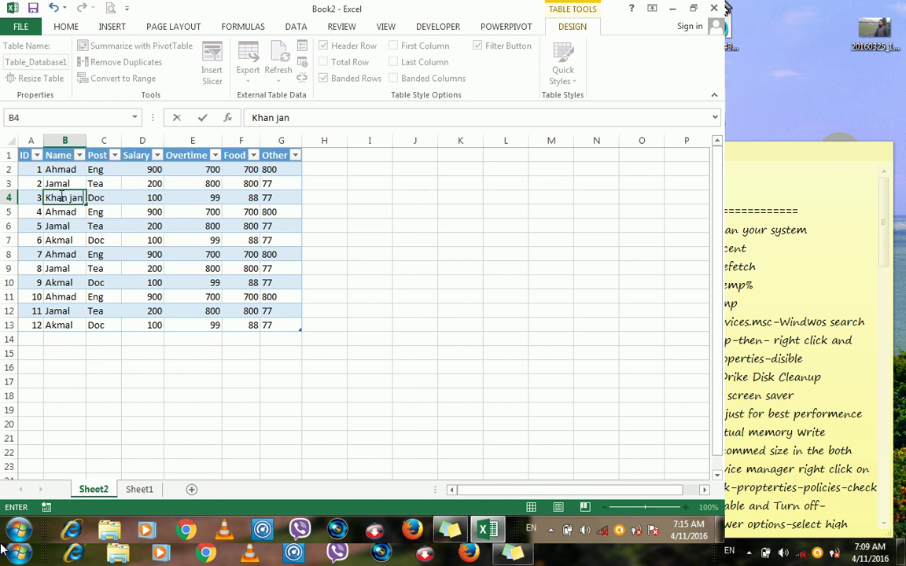
key(Return)
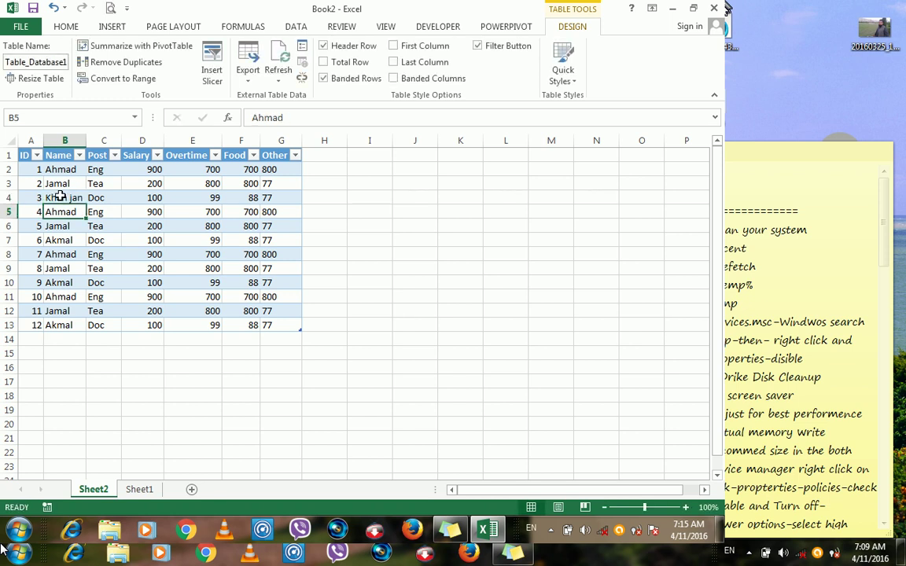
click(249, 77)
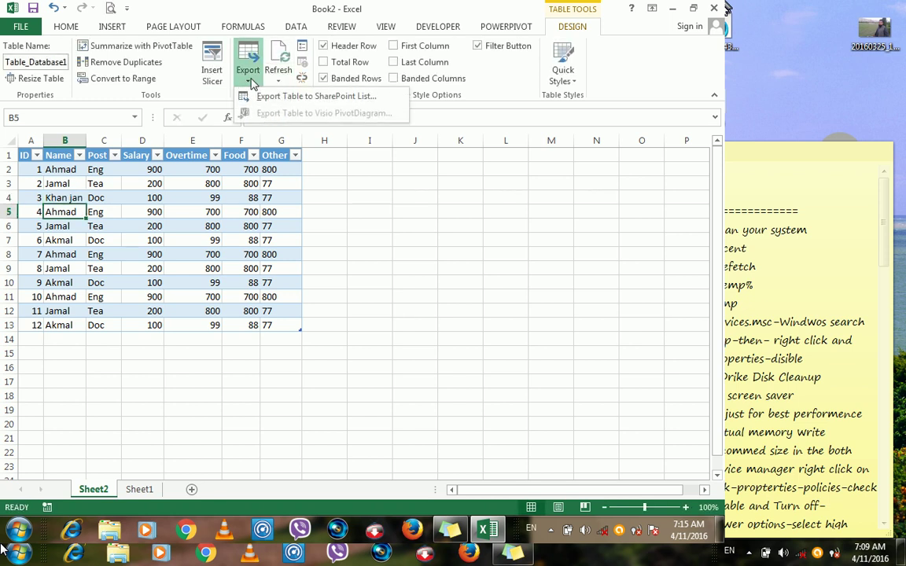
click(172, 207)
key(ctrl+s)
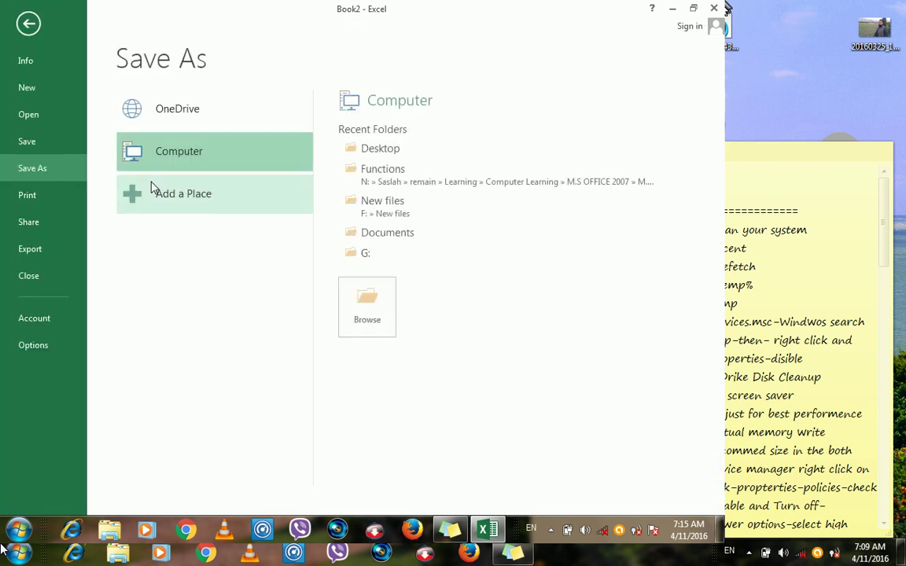
key(Escape)
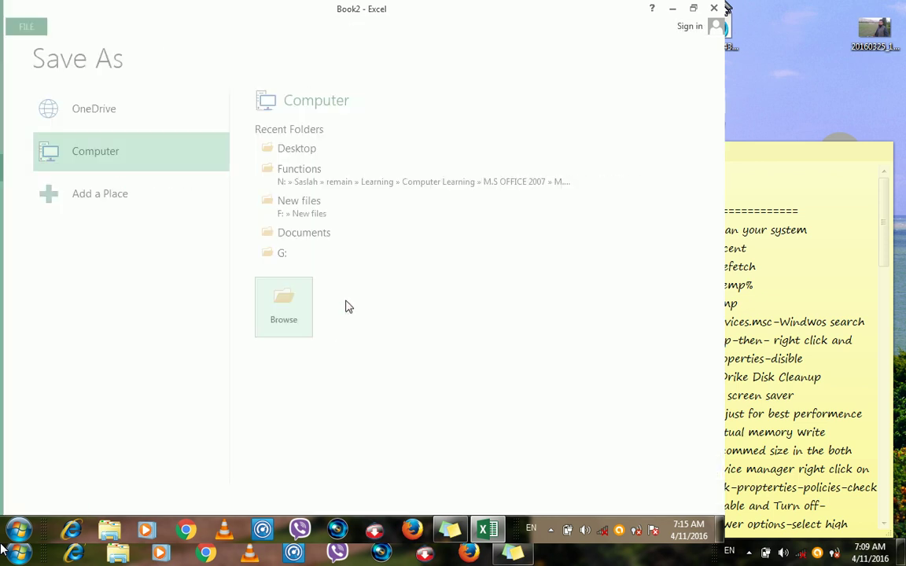
click(240, 267)
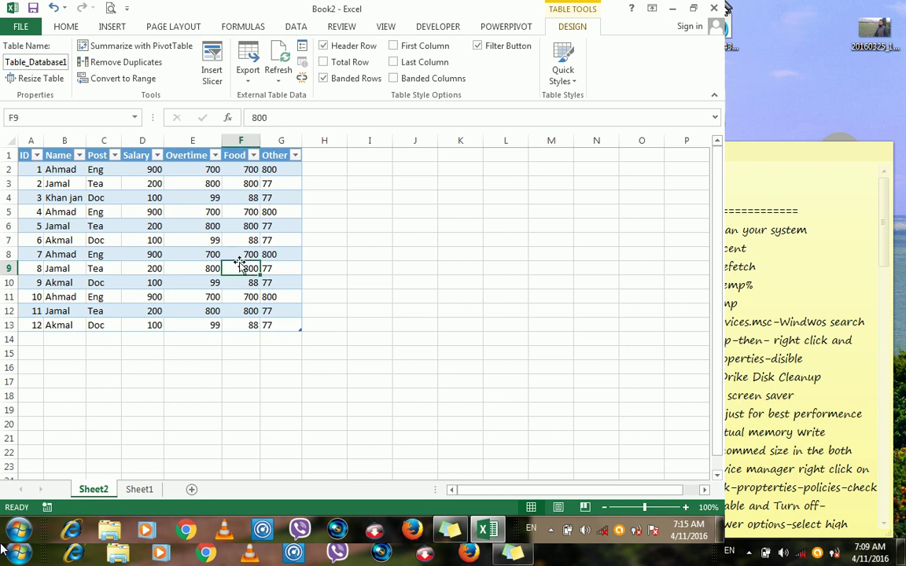
Refresh the table's external data again and check the name in cell B4.
click(279, 72)
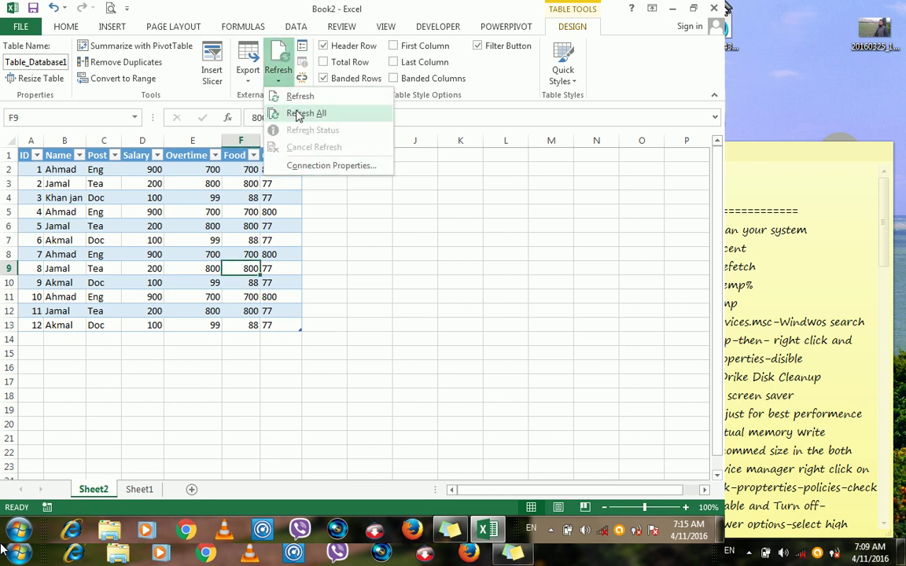
click(298, 96)
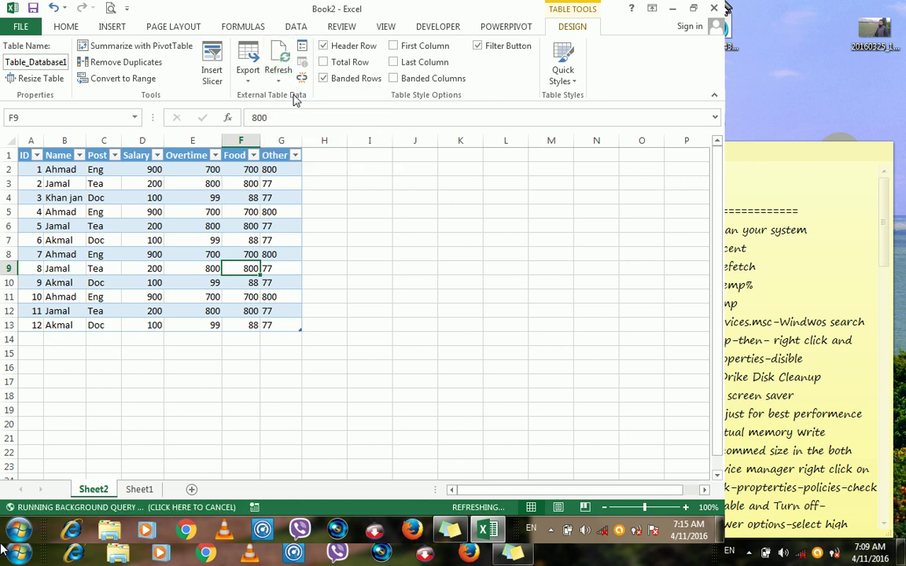
click(56, 199)
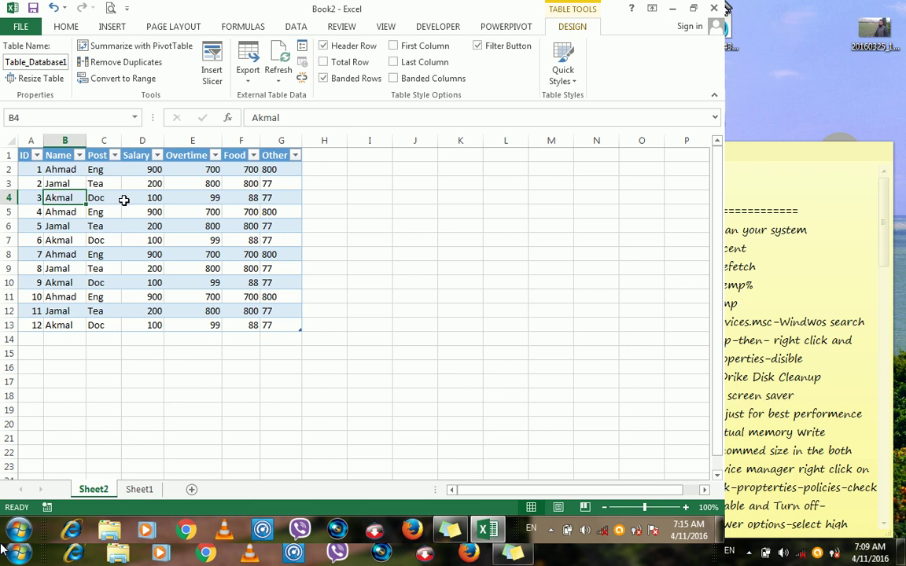
Filter the Post column to show only the Doc records and return to the table design options.
click(297, 29)
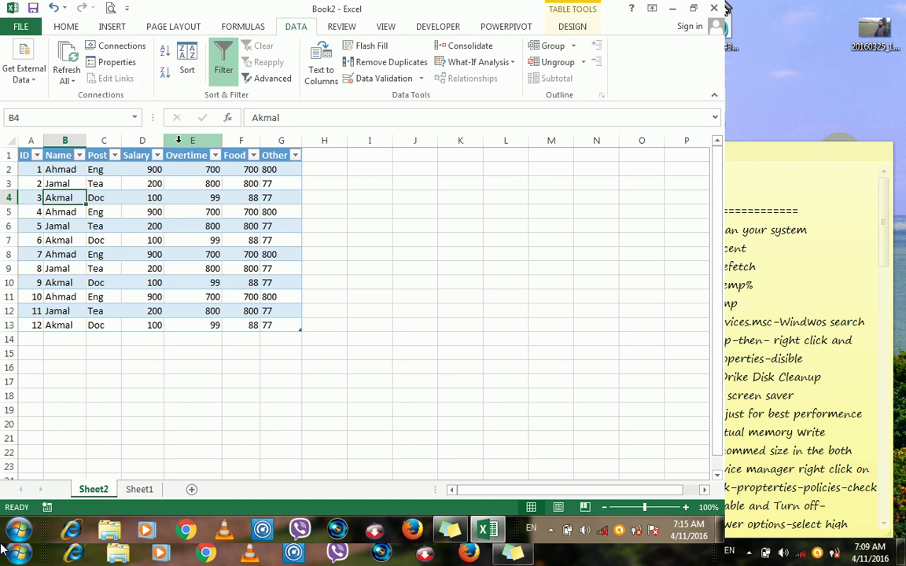
click(114, 155)
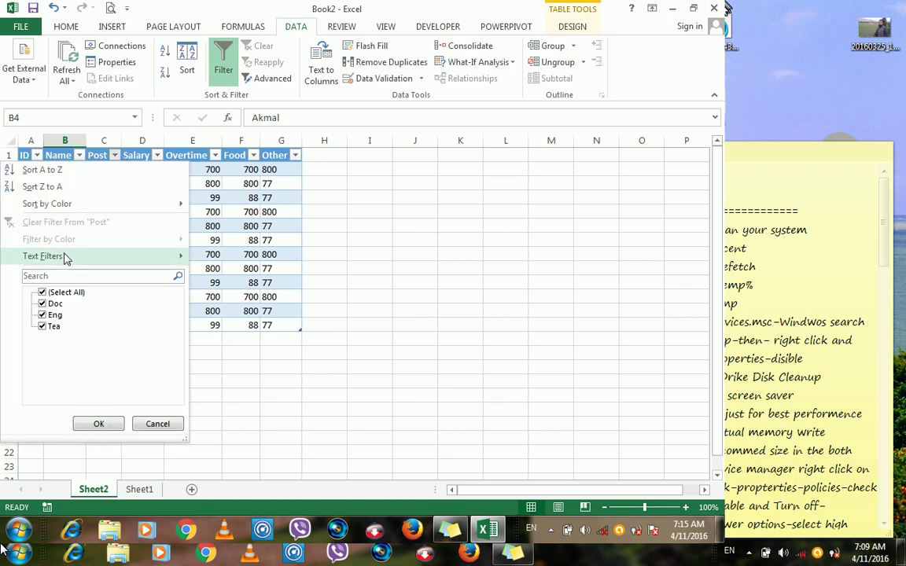
click(44, 292)
click(42, 303)
click(98, 424)
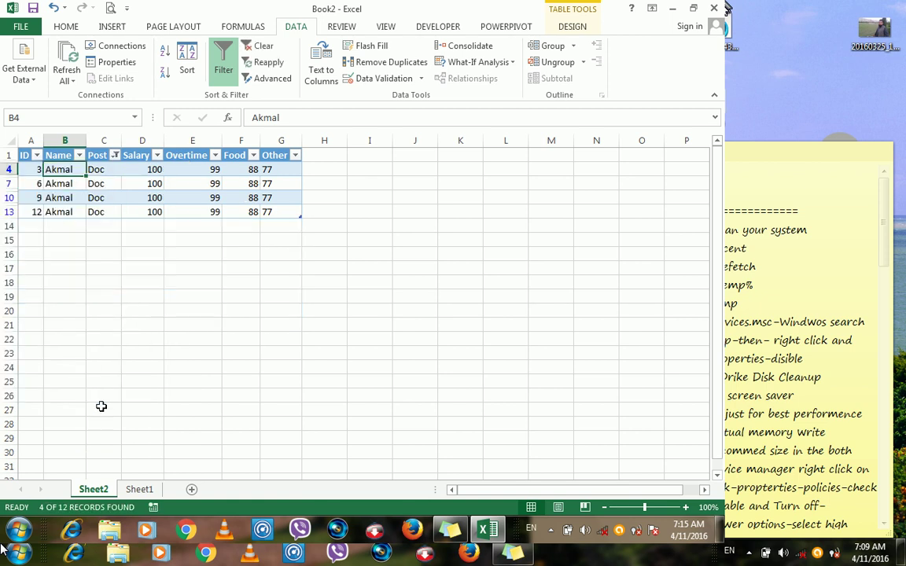
click(563, 28)
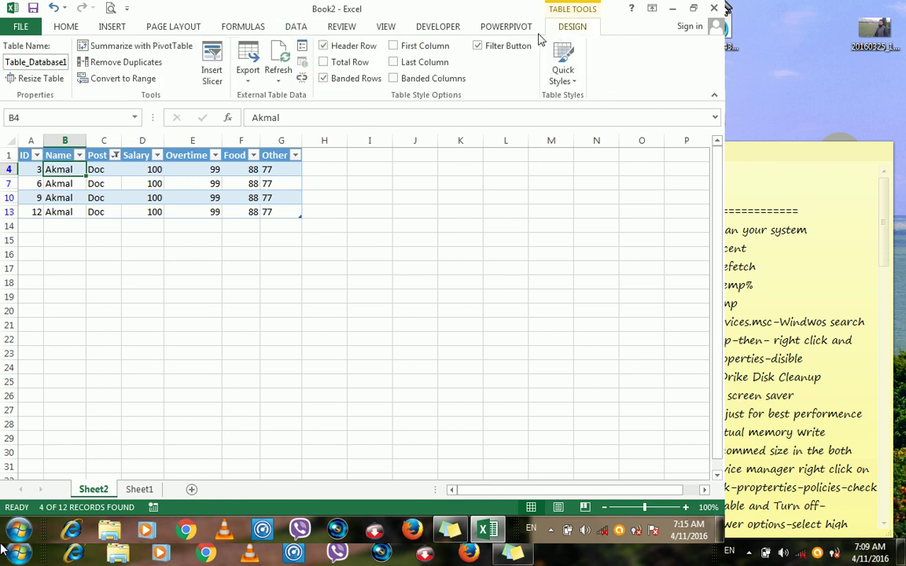
Check the table's resize range without changing it, and turn off the filter on the imported table.
click(17, 79)
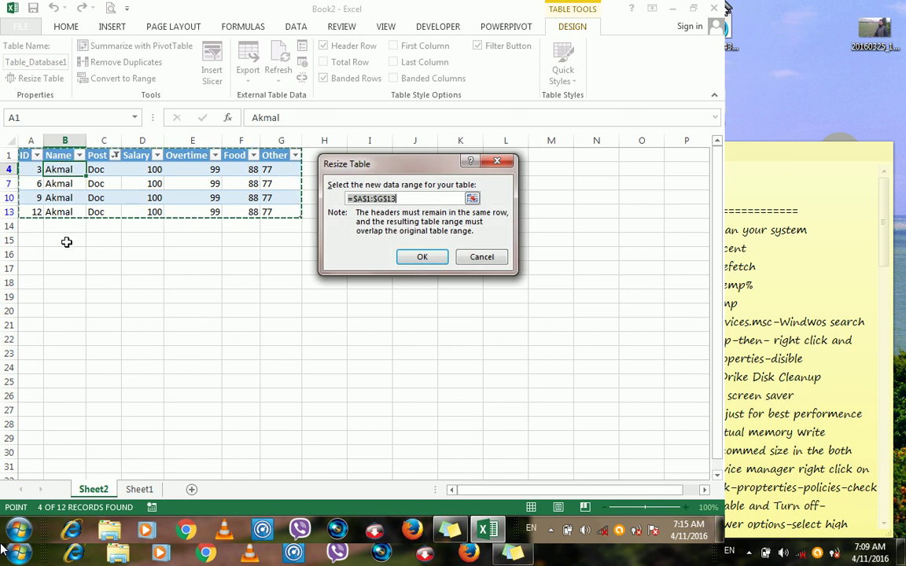
click(468, 258)
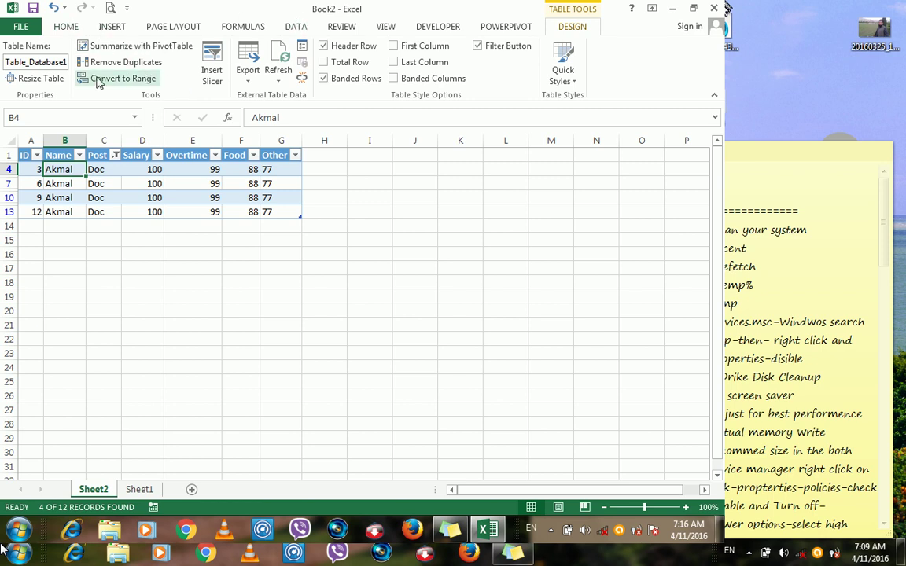
click(296, 27)
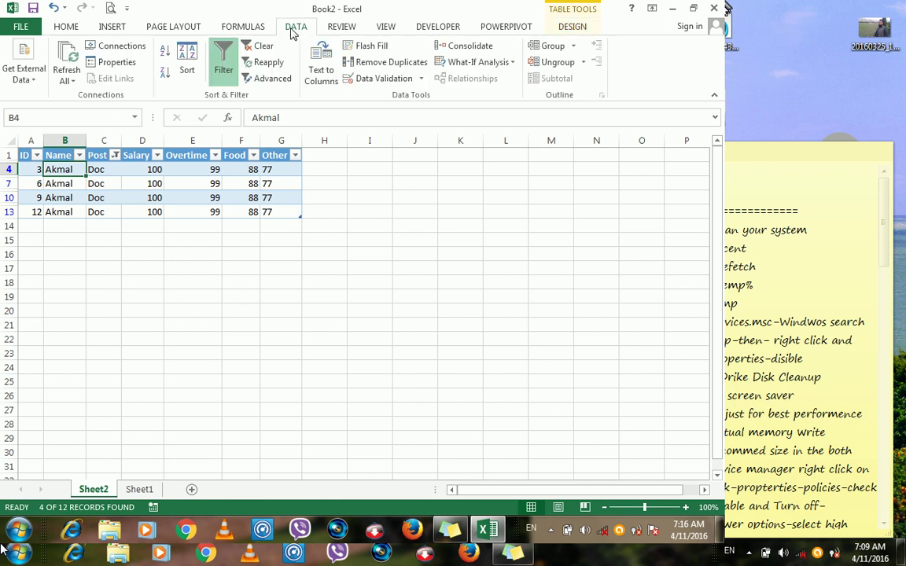
click(225, 62)
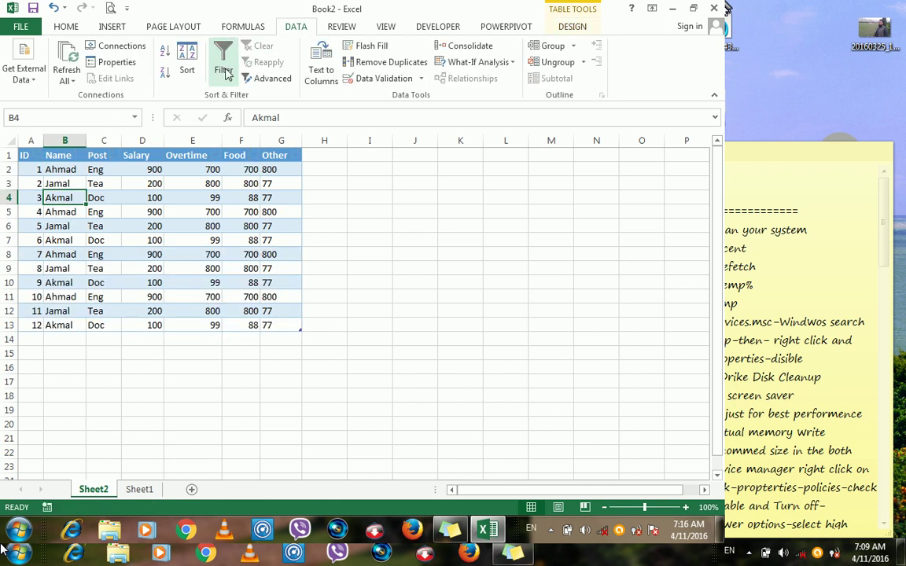
Refresh all external data connections in the workbook.
click(69, 78)
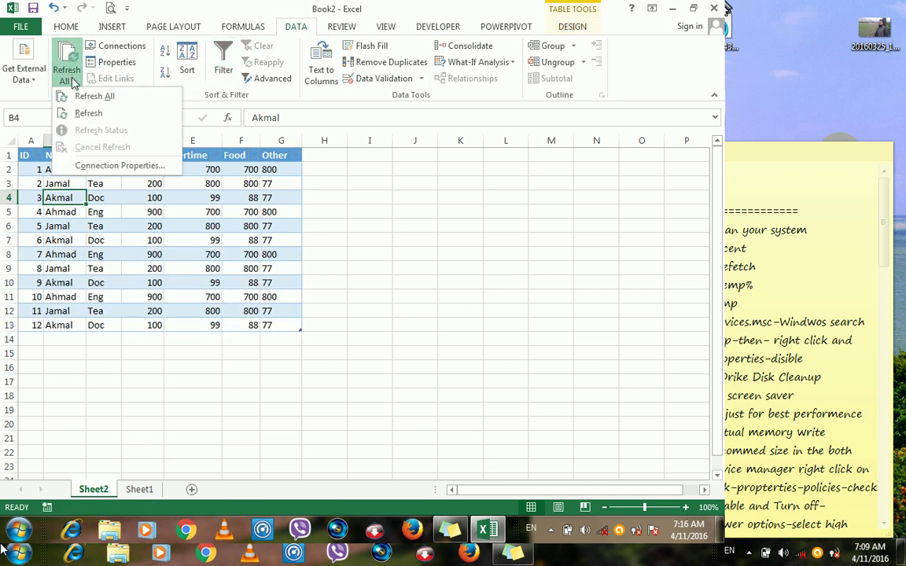
click(89, 96)
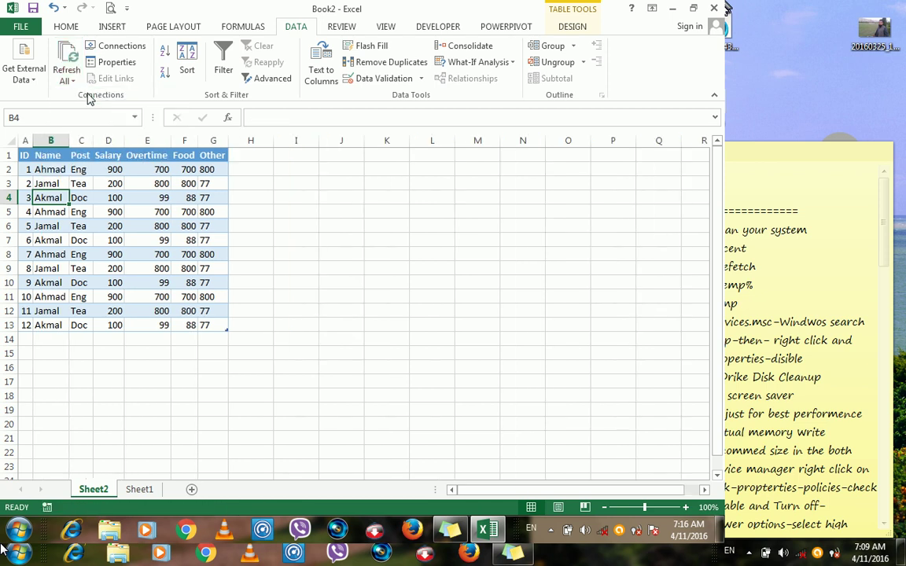
click(71, 84)
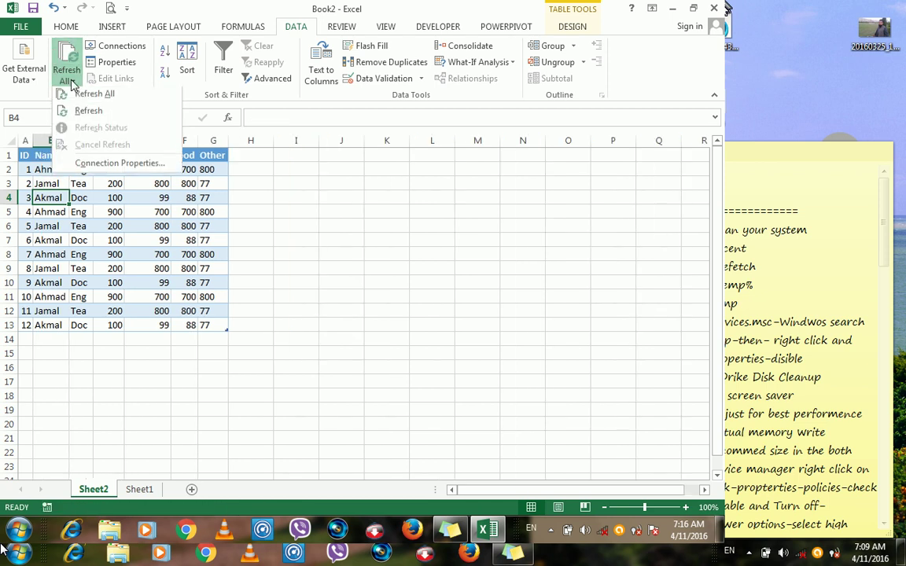
click(166, 188)
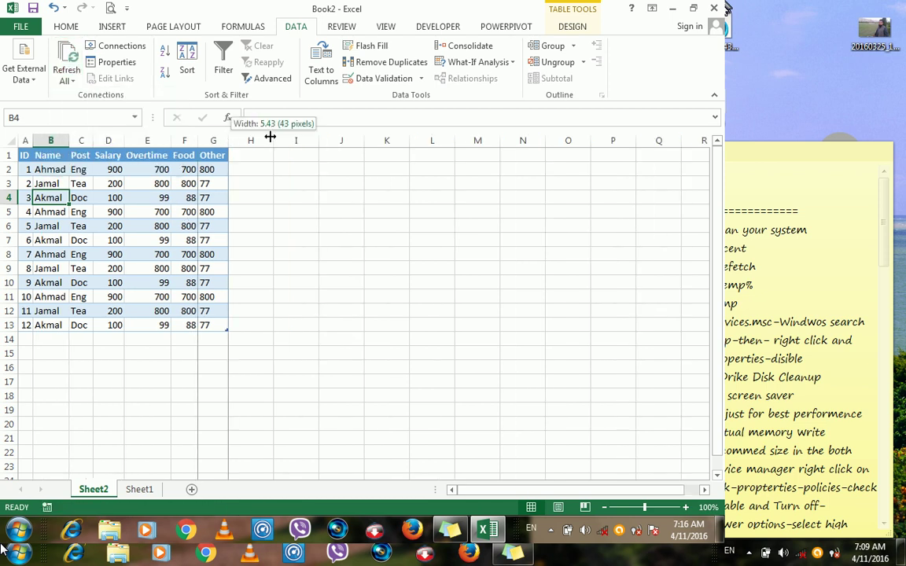
Widen column G of the imported table and refresh all data connections again.
drag(231, 139, 306, 140)
click(67, 79)
click(75, 95)
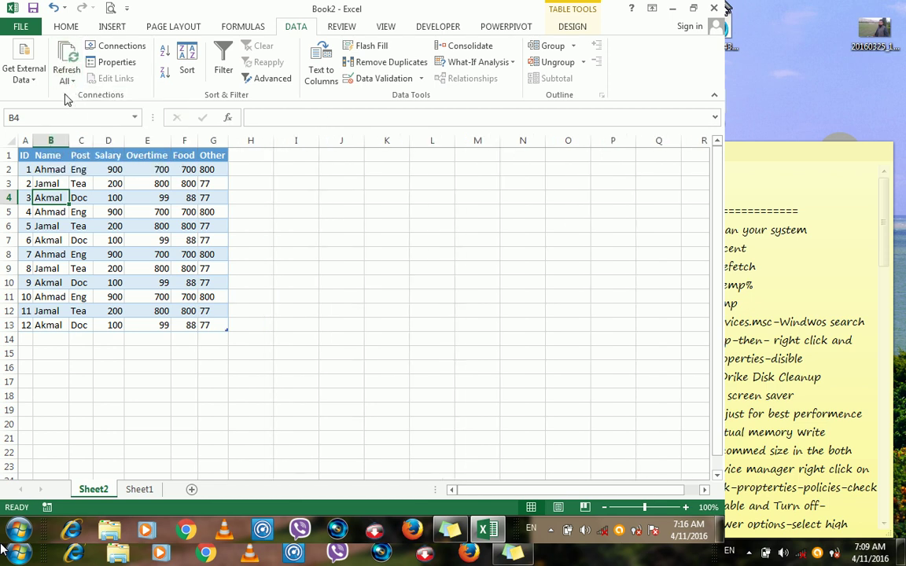
Review the usage and definition settings of the Database1 connection and close its properties without changes.
click(65, 82)
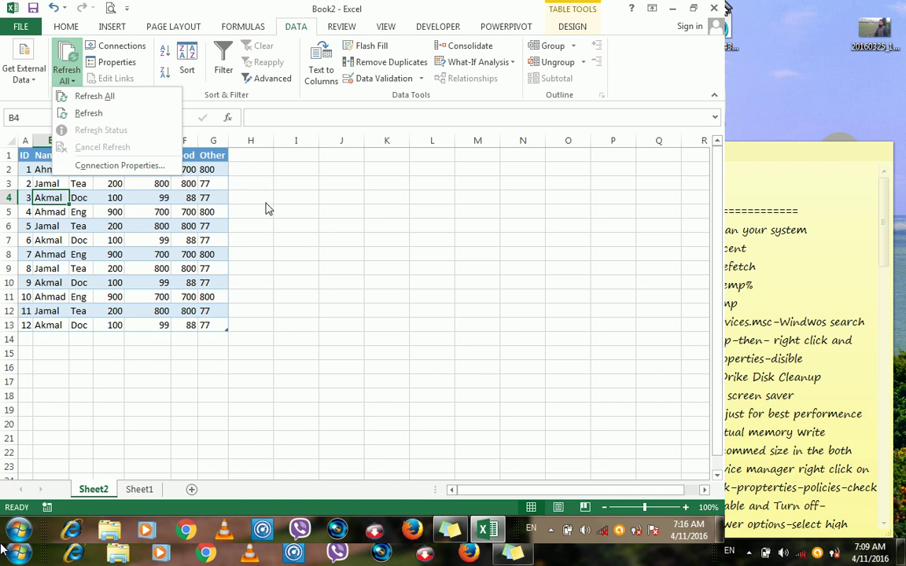
click(135, 164)
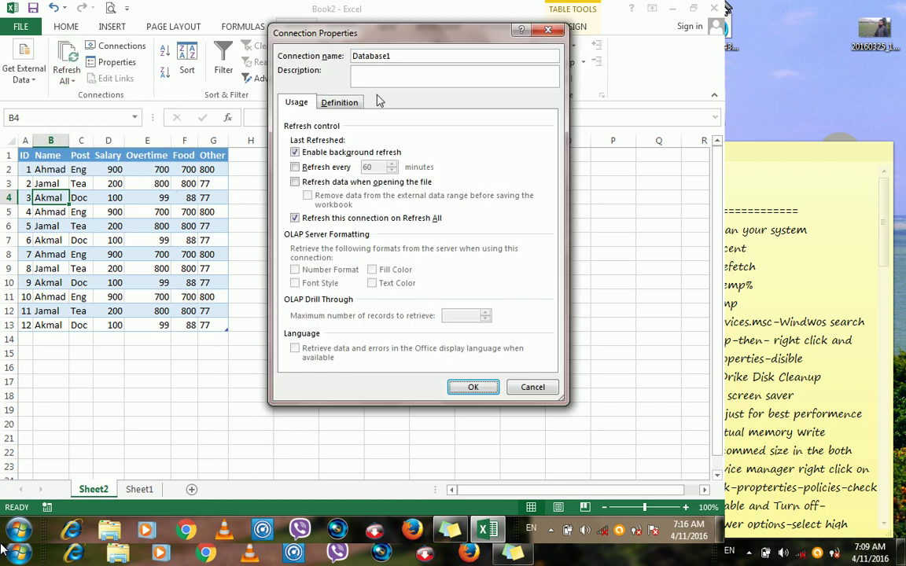
drag(400, 41, 397, 35)
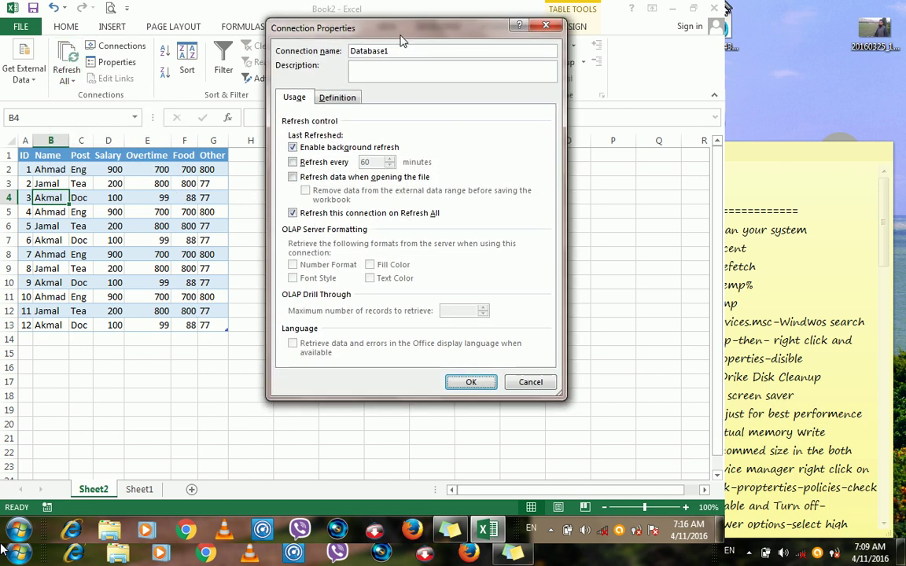
click(342, 99)
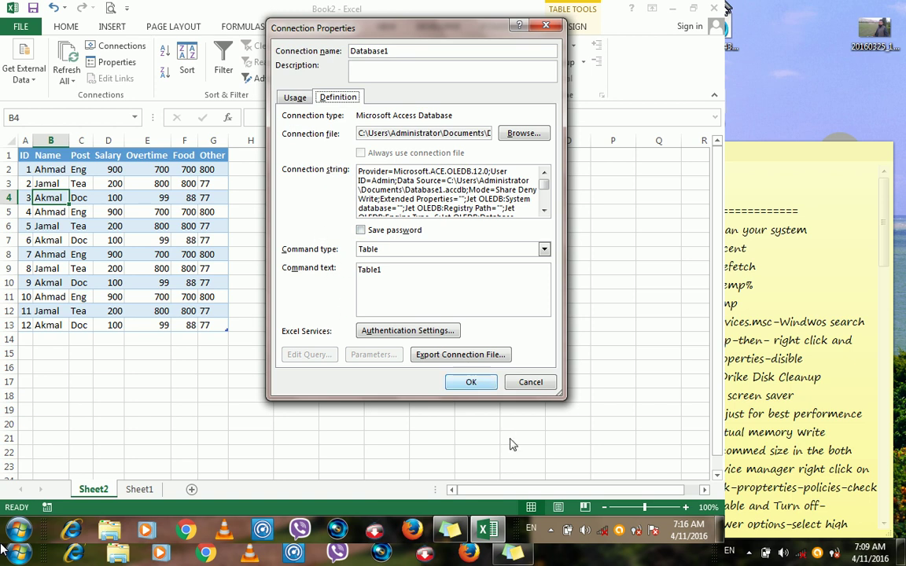
click(540, 385)
click(538, 381)
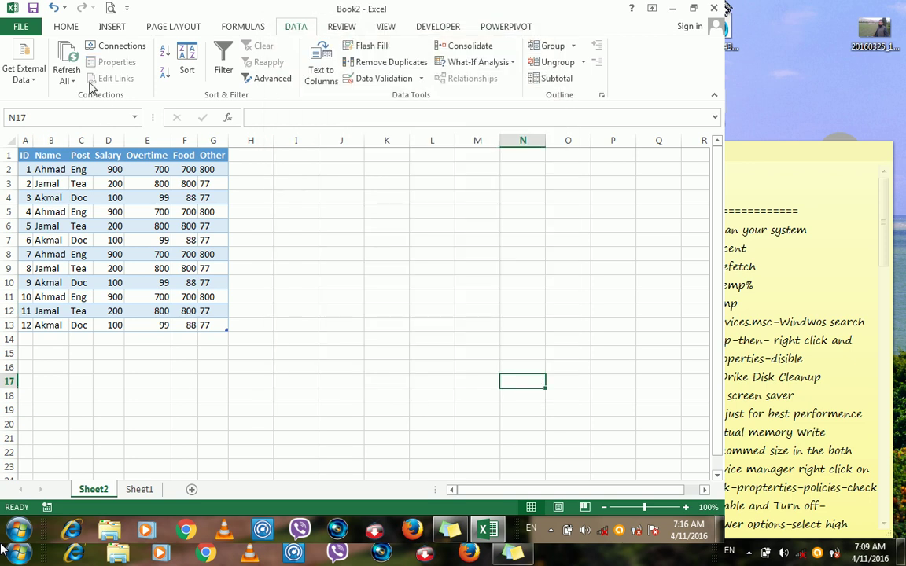
click(23, 75)
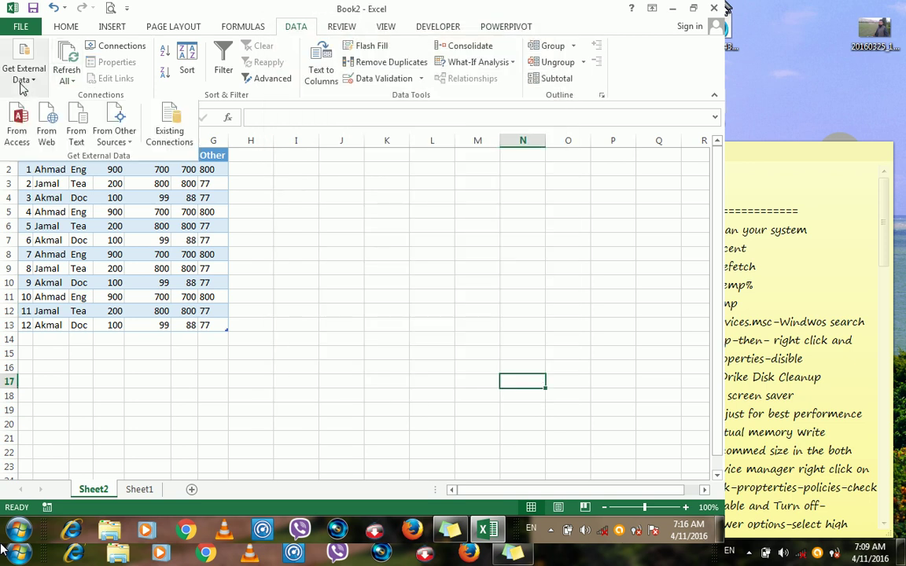
click(17, 129)
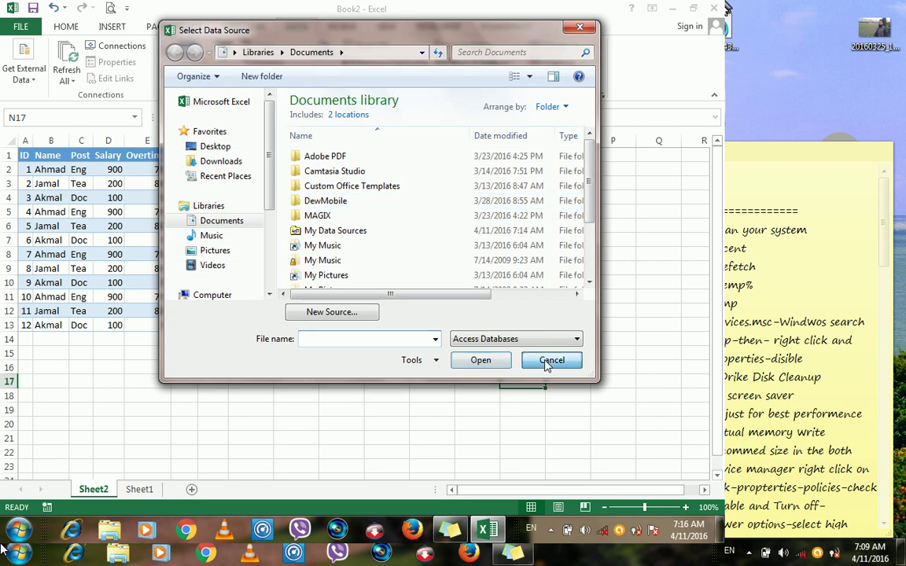
click(548, 361)
On Sheet1, start importing the Database1 Access database and choose the PivotTable Report view.
click(142, 489)
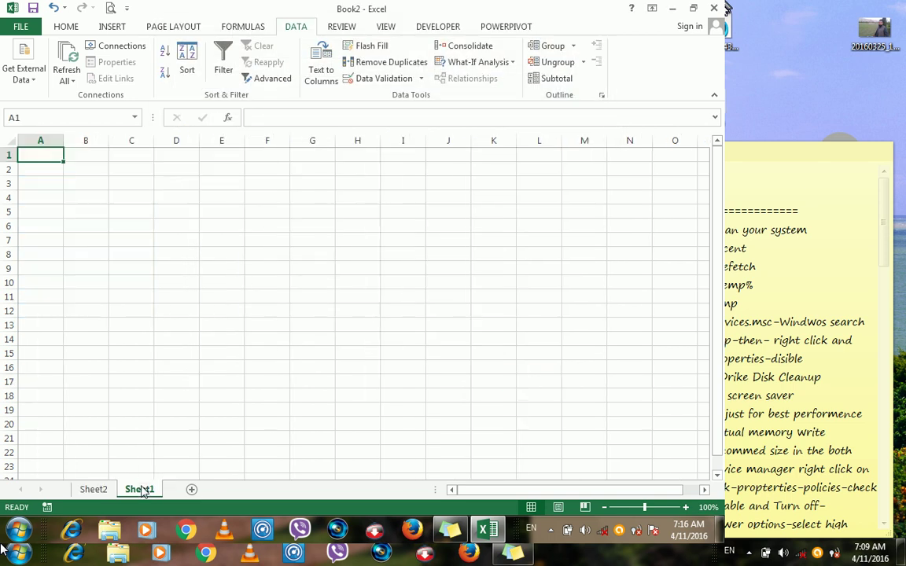
click(13, 76)
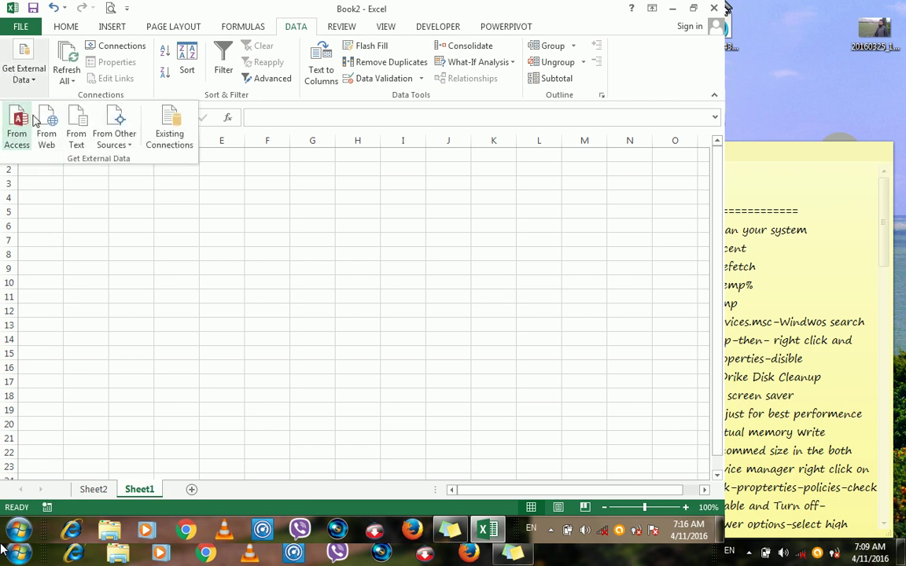
click(18, 132)
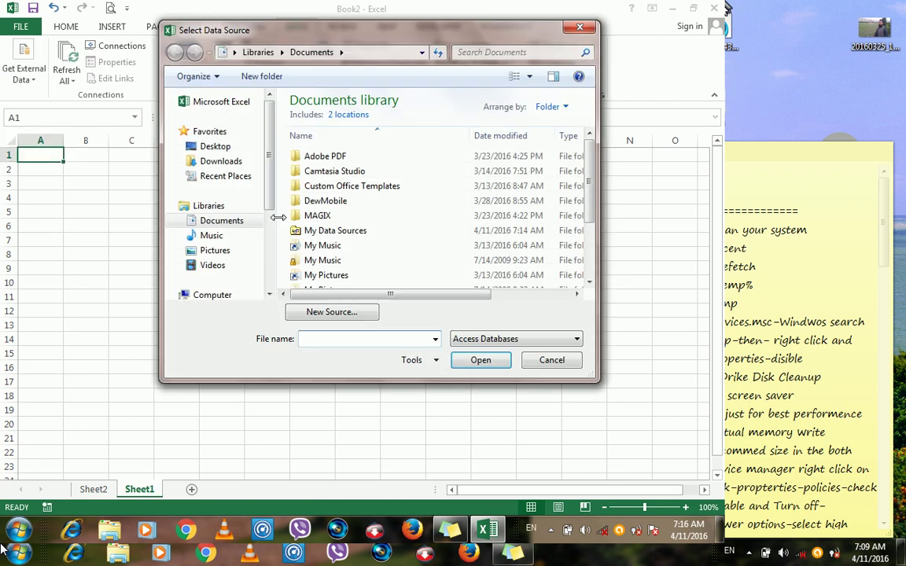
click(480, 359)
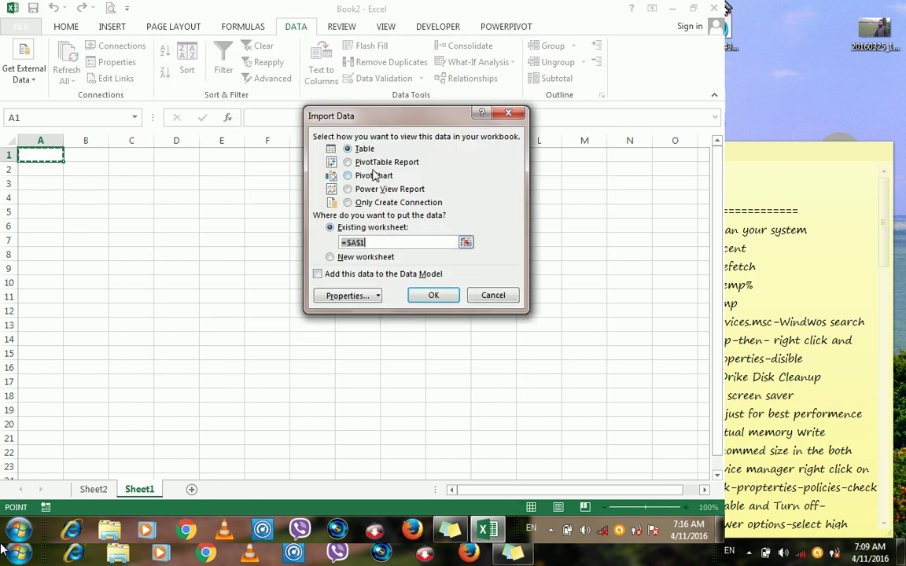
click(372, 164)
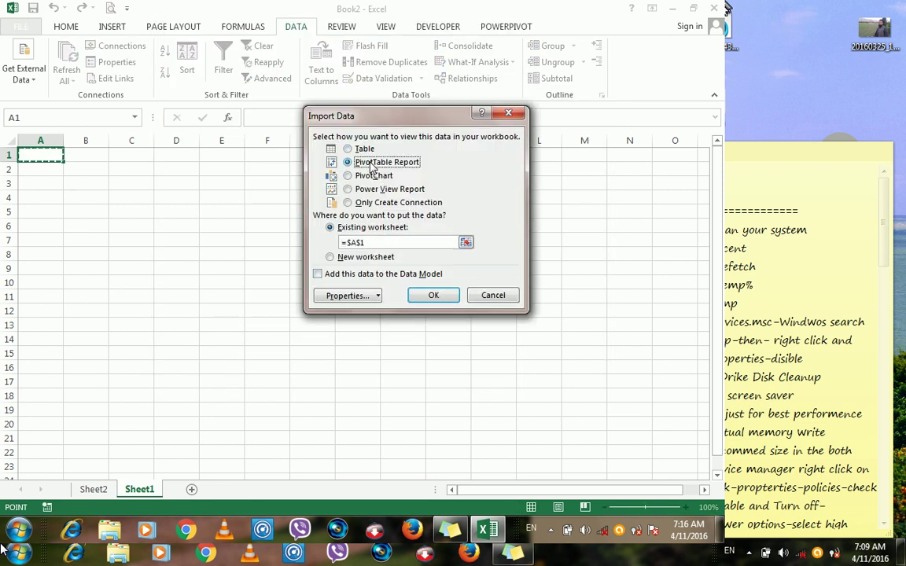
Review the new import connection's definition, including its full connection string, and close the properties without changes.
click(369, 296)
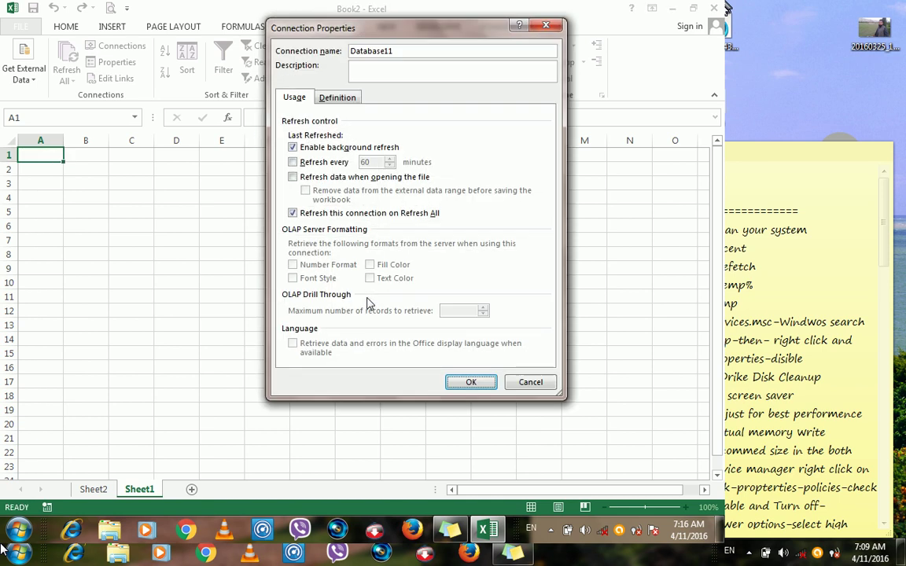
click(335, 99)
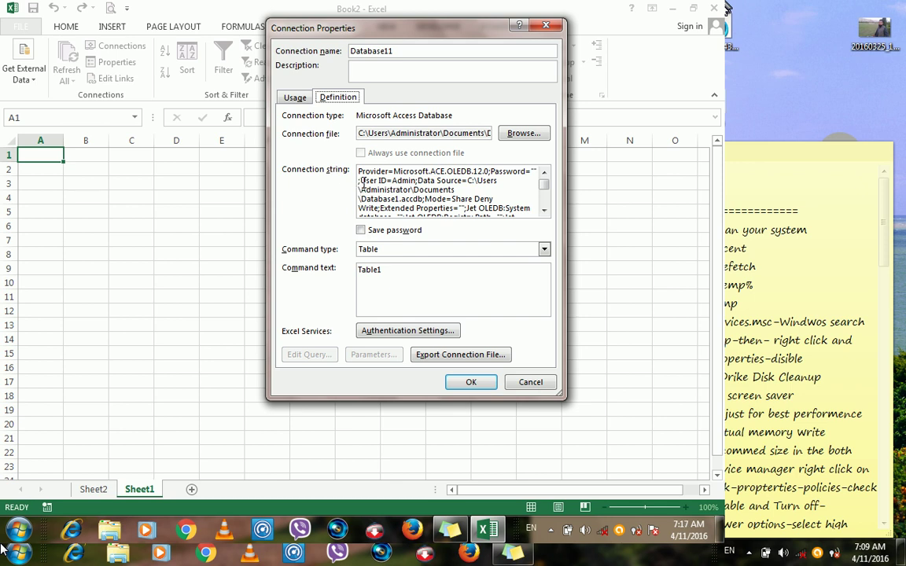
drag(362, 182, 506, 225)
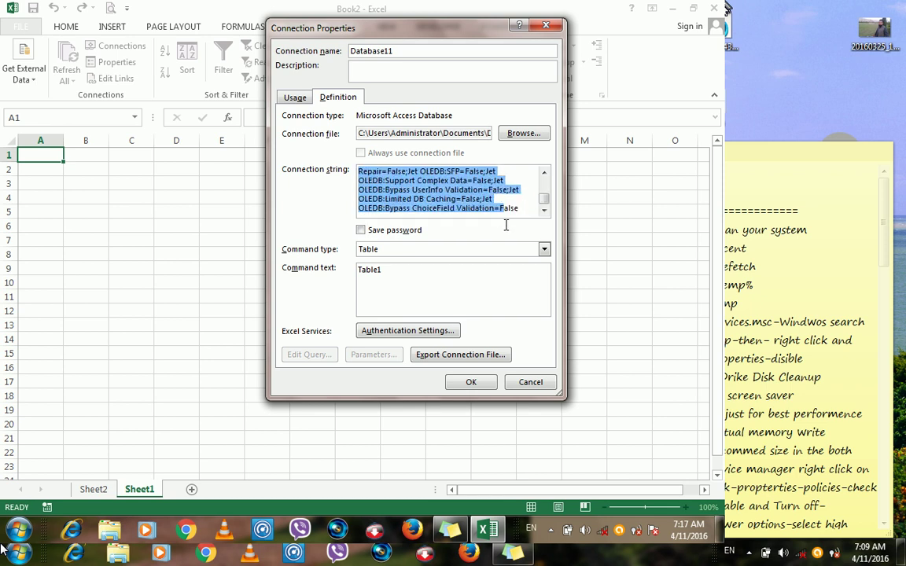
click(529, 381)
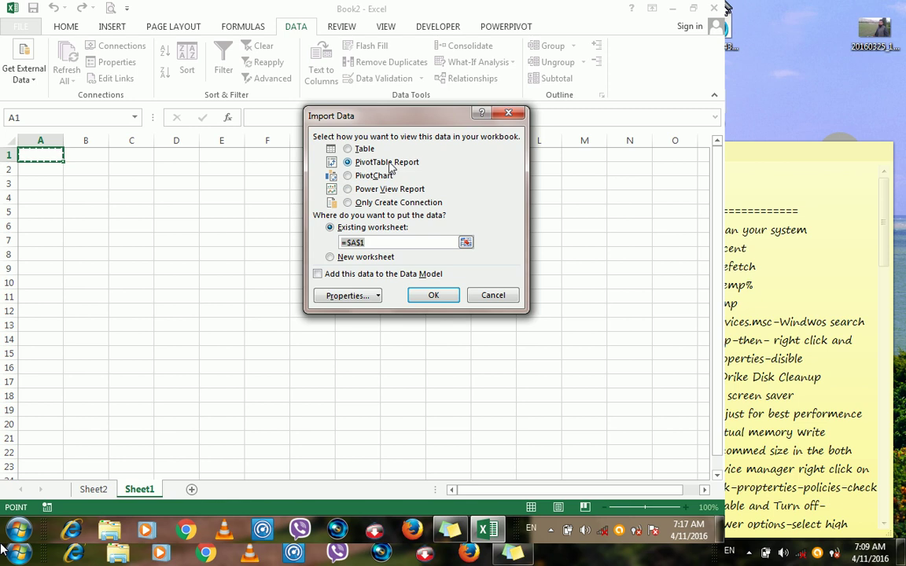
Go through the import view options and import the Access data as a PivotTable report on a new worksheet.
click(348, 175)
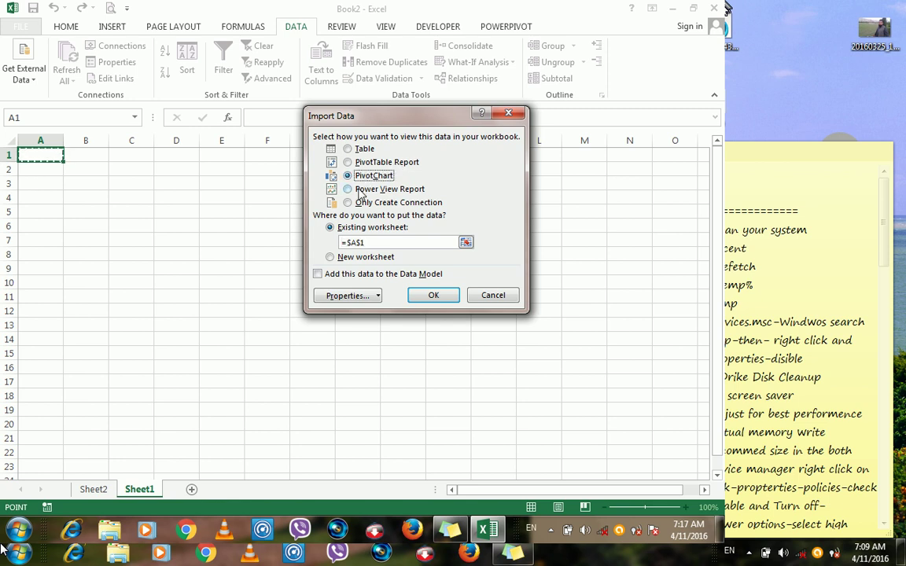
click(360, 189)
click(360, 203)
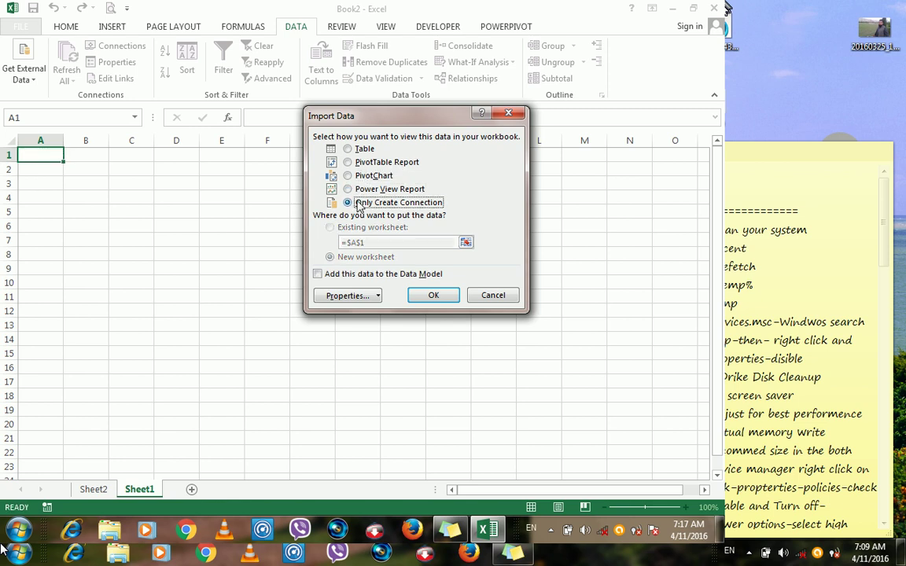
click(358, 149)
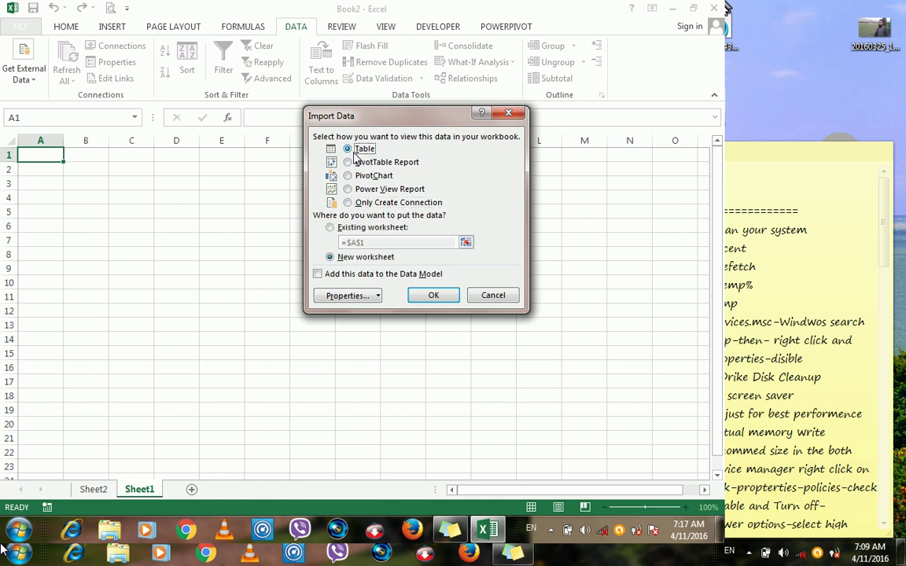
click(424, 293)
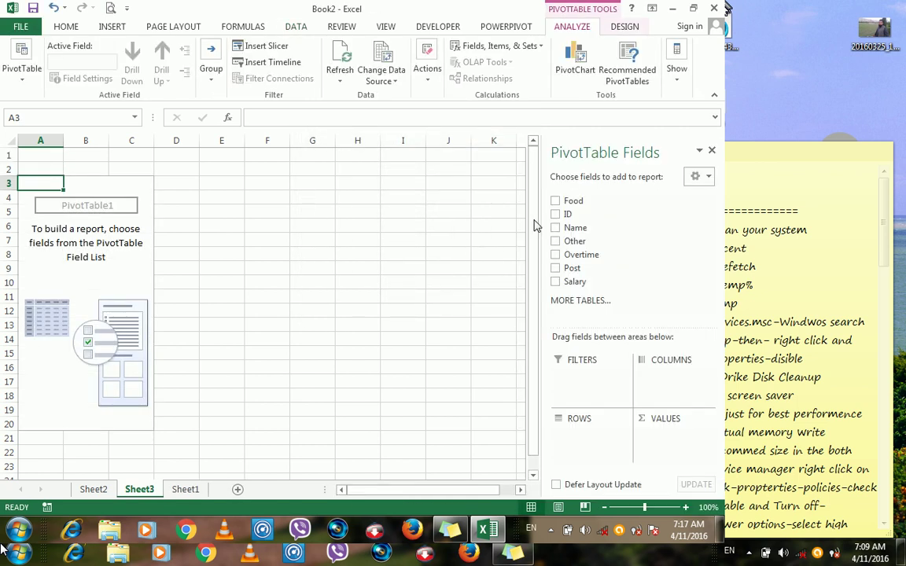
Lay out the PivotTable with Name as rows, Post as filter, and Salary, Food, Overtime and Other as values, placing Salary first.
drag(566, 202, 659, 438)
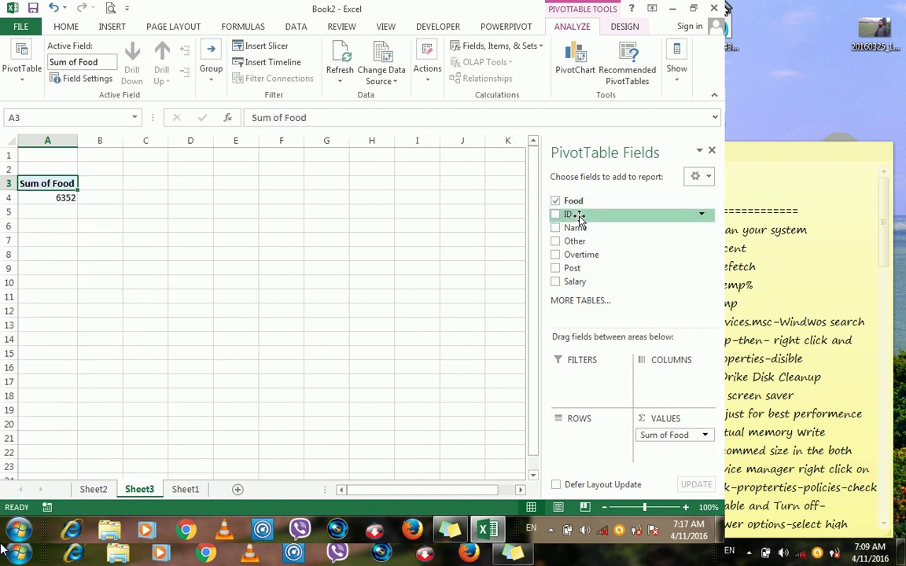
drag(578, 256, 659, 452)
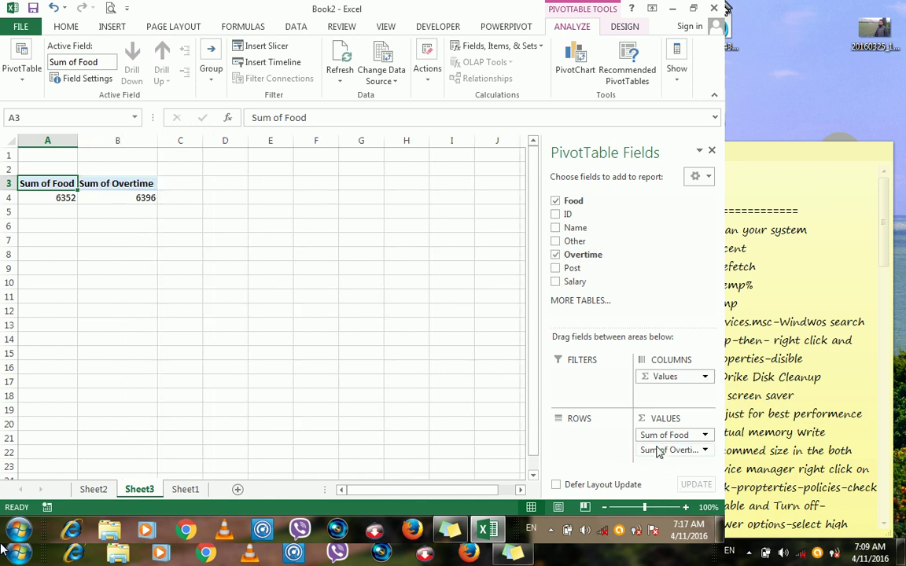
drag(569, 236, 588, 454)
drag(574, 242, 664, 464)
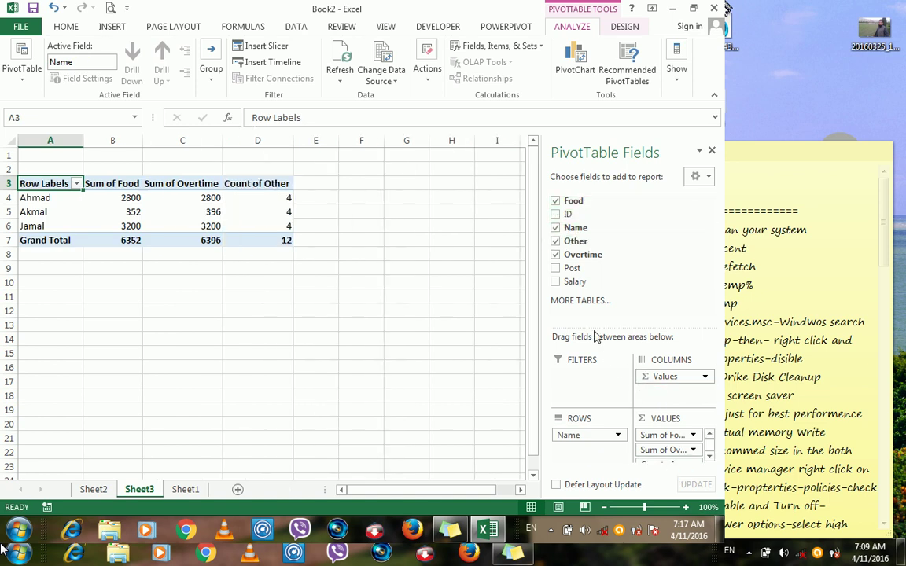
drag(568, 268, 588, 376)
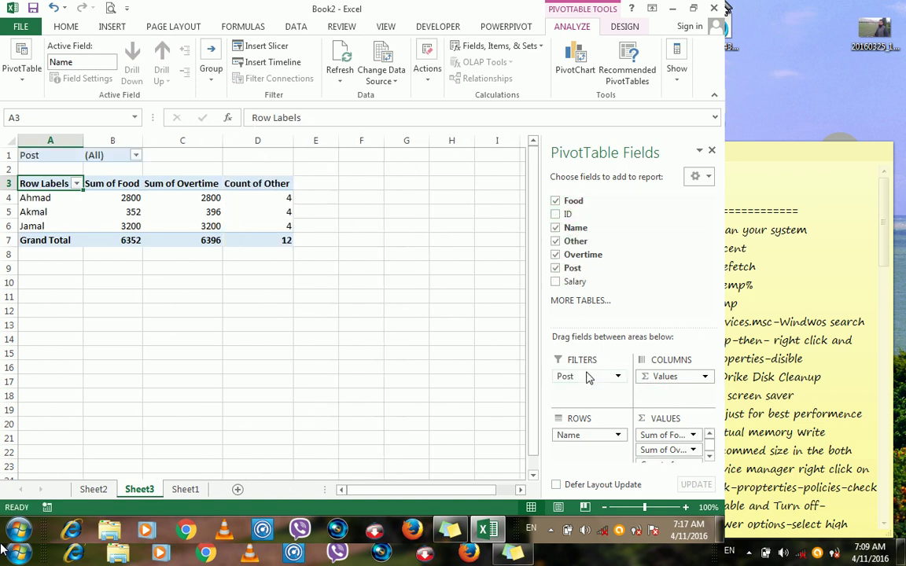
drag(575, 283, 659, 441)
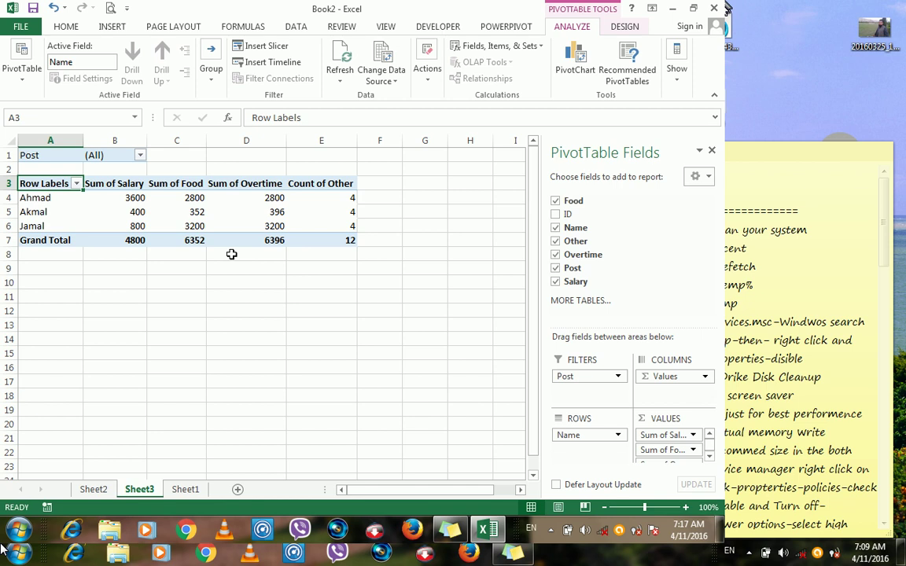
click(124, 196)
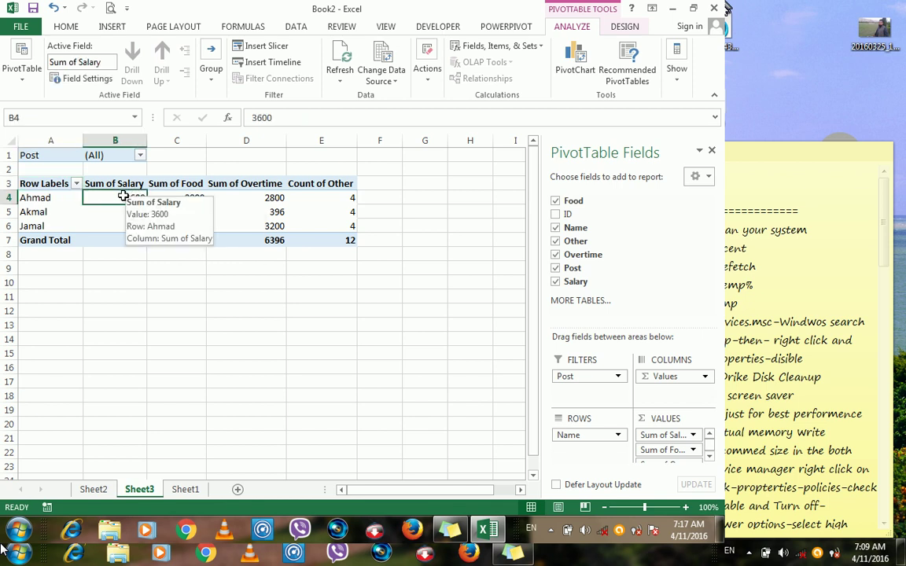
Review the PivotTable's salary, food, overtime and other values for the first employee, along with the grand totals.
click(191, 198)
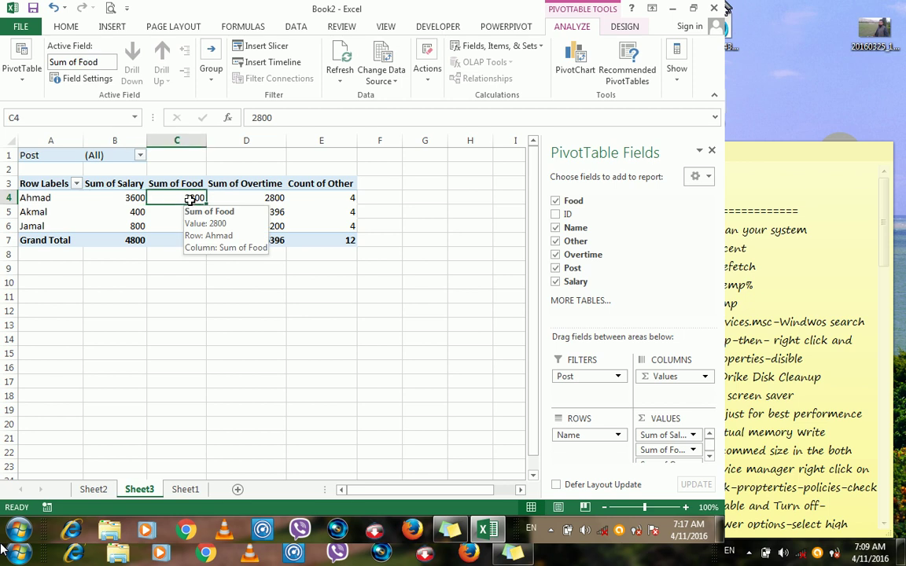
click(250, 195)
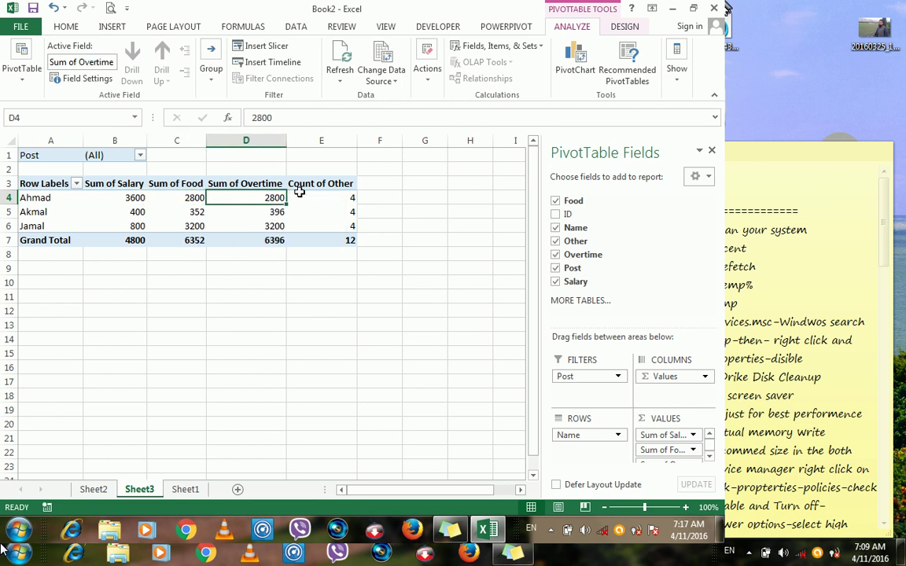
click(321, 198)
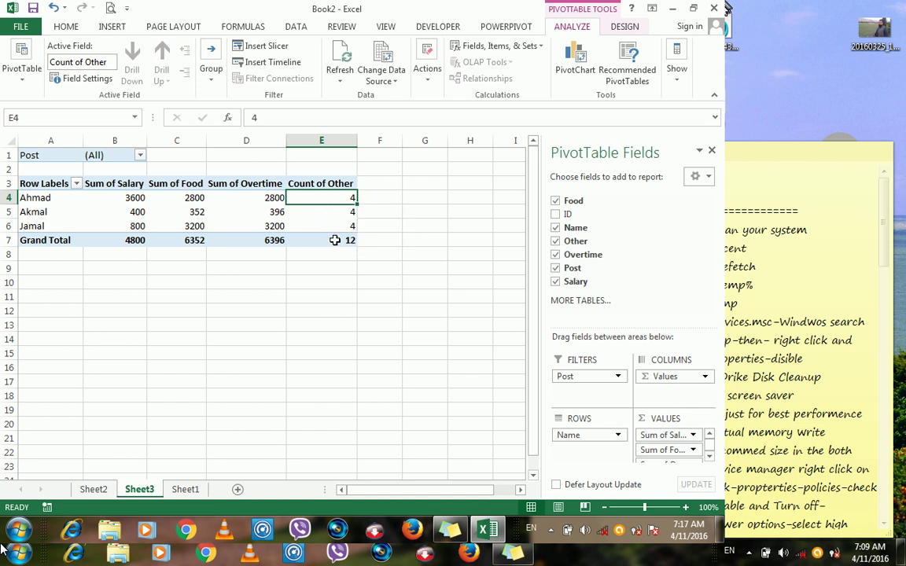
click(82, 240)
drag(82, 240, 344, 184)
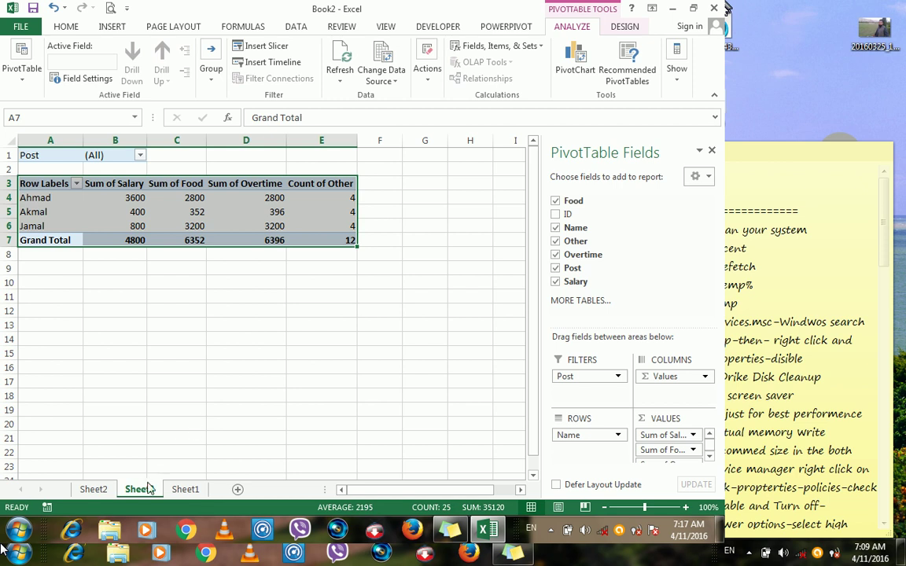
On Sheet1, start another import of the Database1 Access database from the Documents library.
click(184, 489)
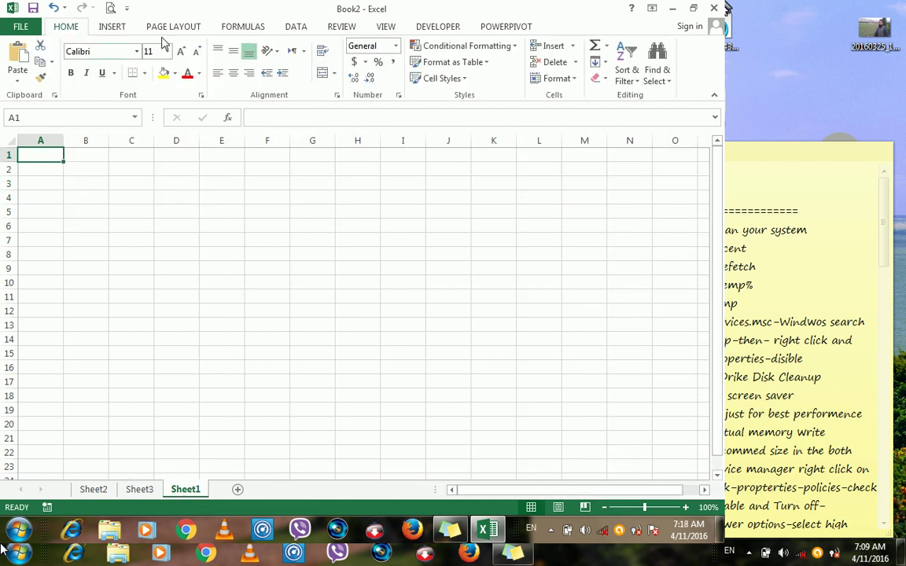
click(293, 27)
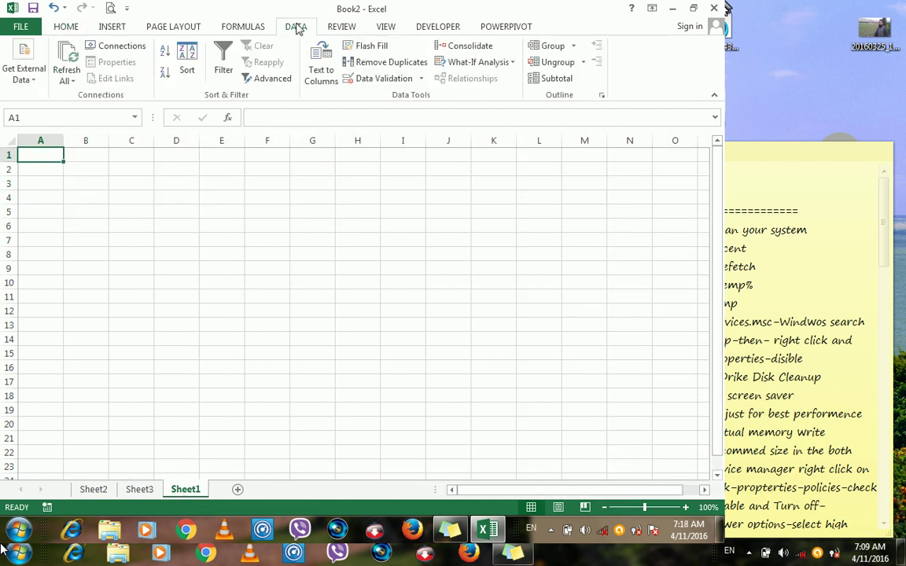
click(26, 82)
click(45, 138)
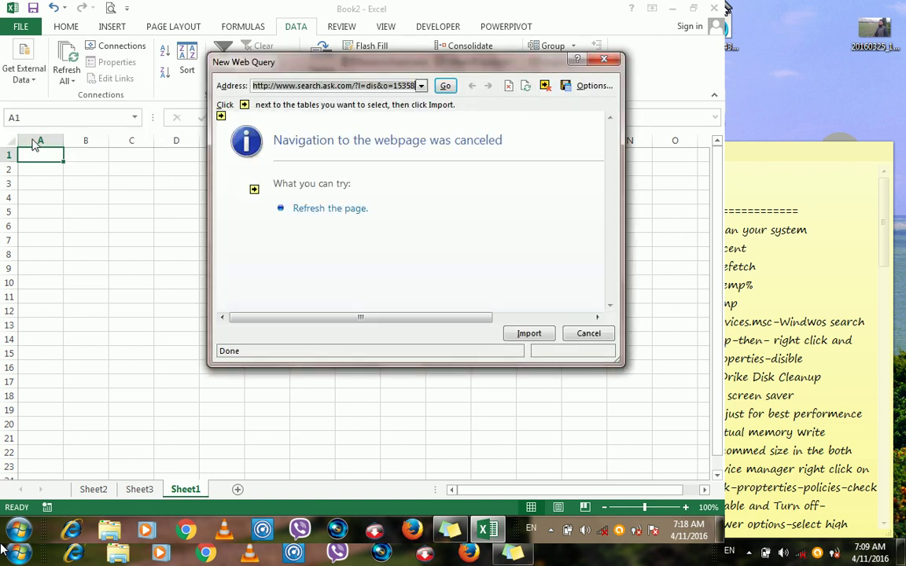
click(603, 60)
click(23, 72)
click(18, 122)
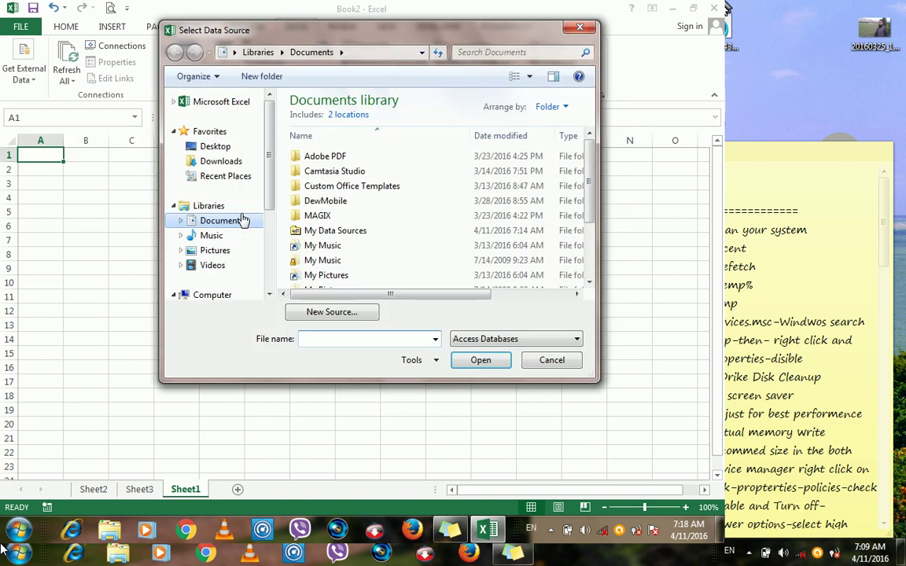
scroll(384, 230, down, 2)
click(409, 279)
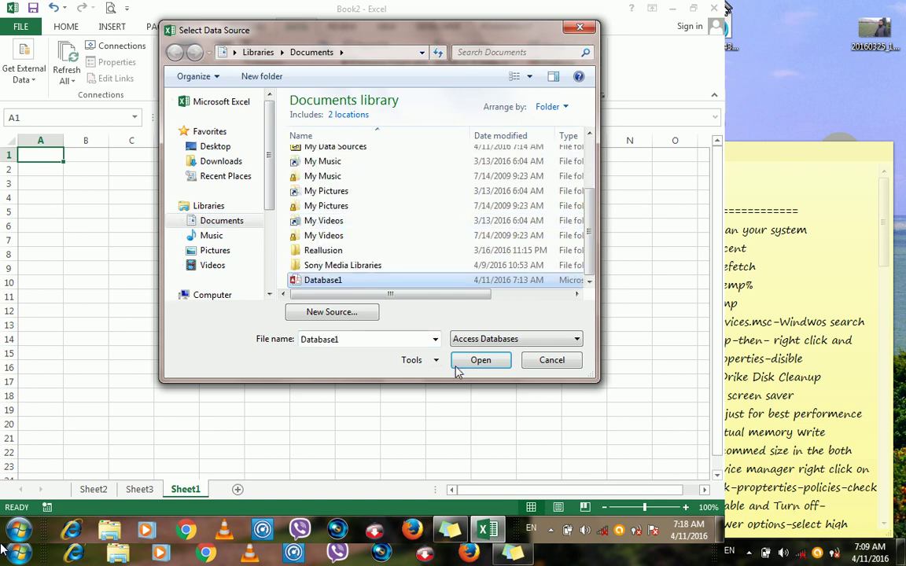
click(478, 362)
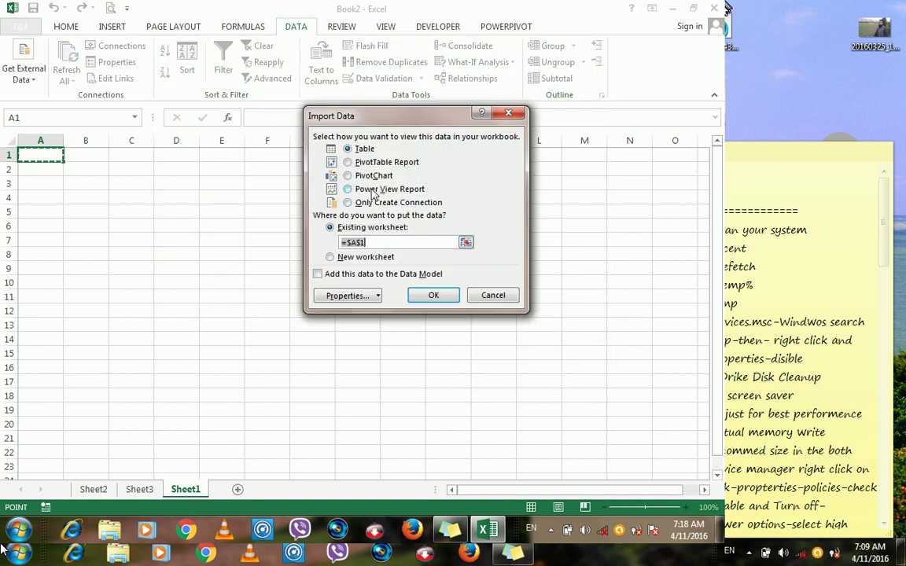
Go through the PivotChart, Power View Report and Only Create Connection view options, and cancel the import.
click(372, 176)
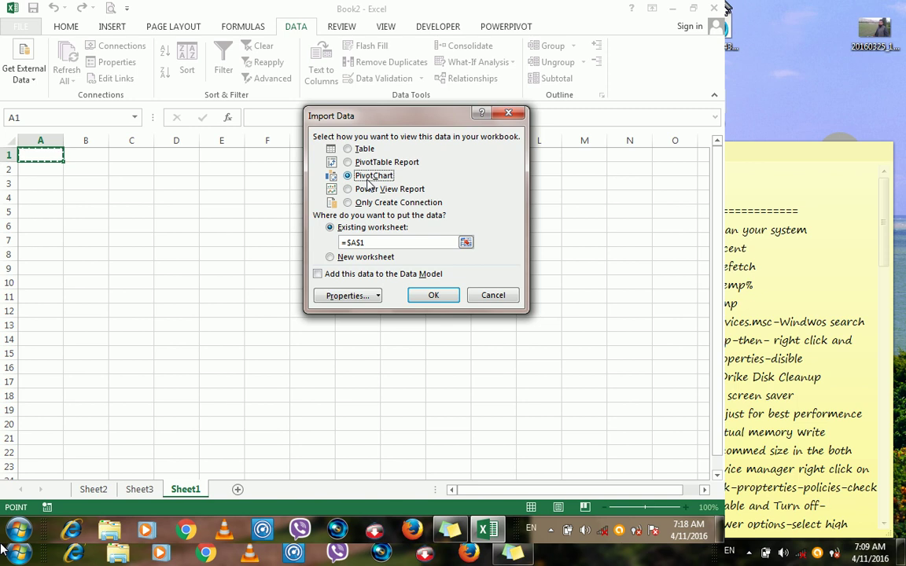
click(370, 193)
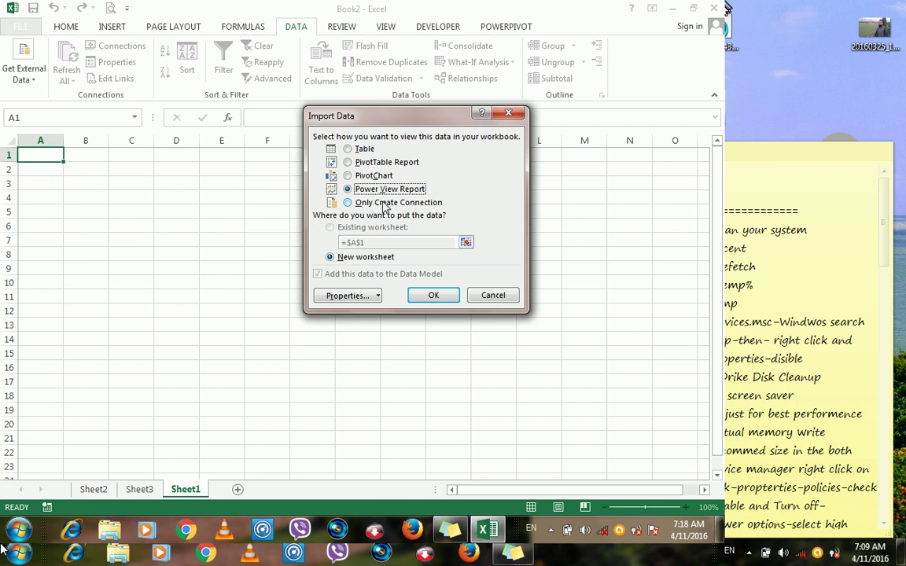
click(385, 205)
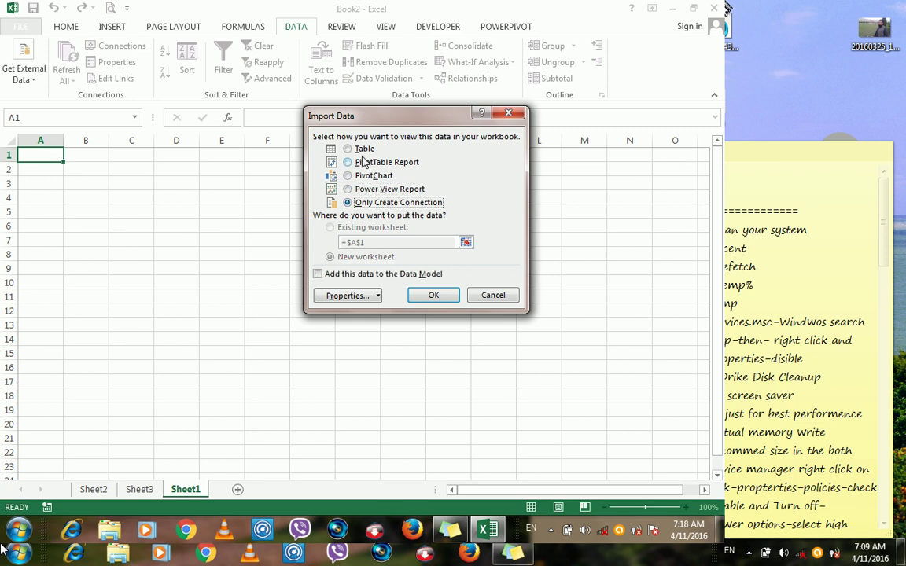
click(493, 296)
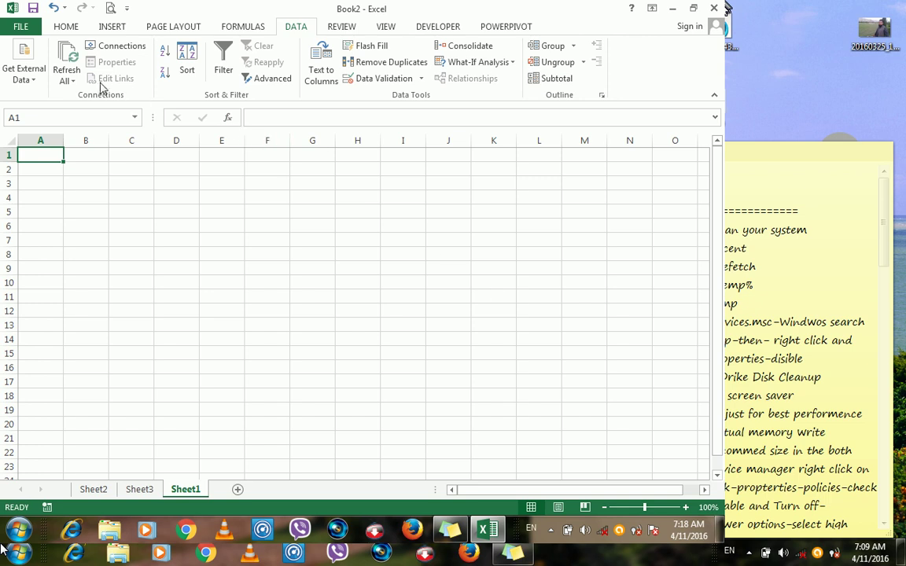
Review the existing connections and the import options of the workbook's Database1 connection, without importing anything.
click(28, 77)
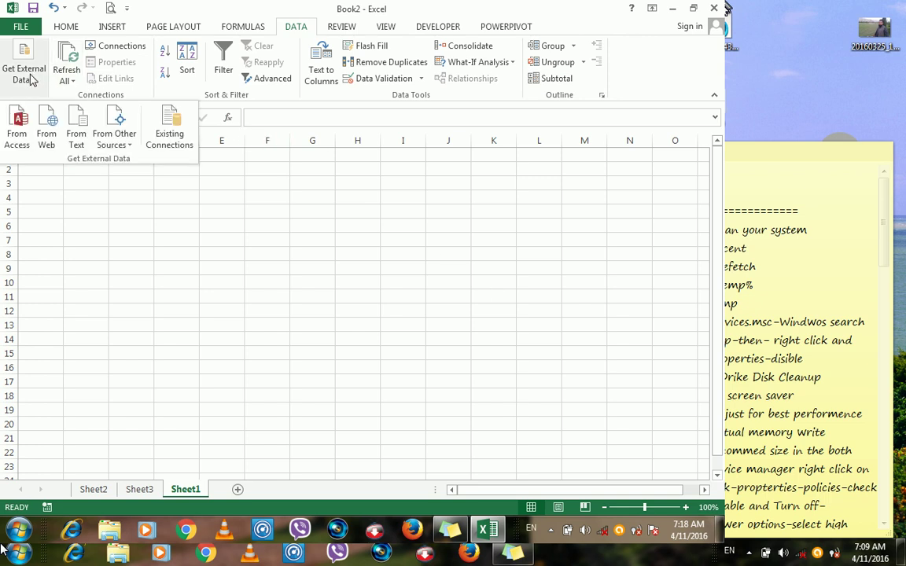
click(173, 132)
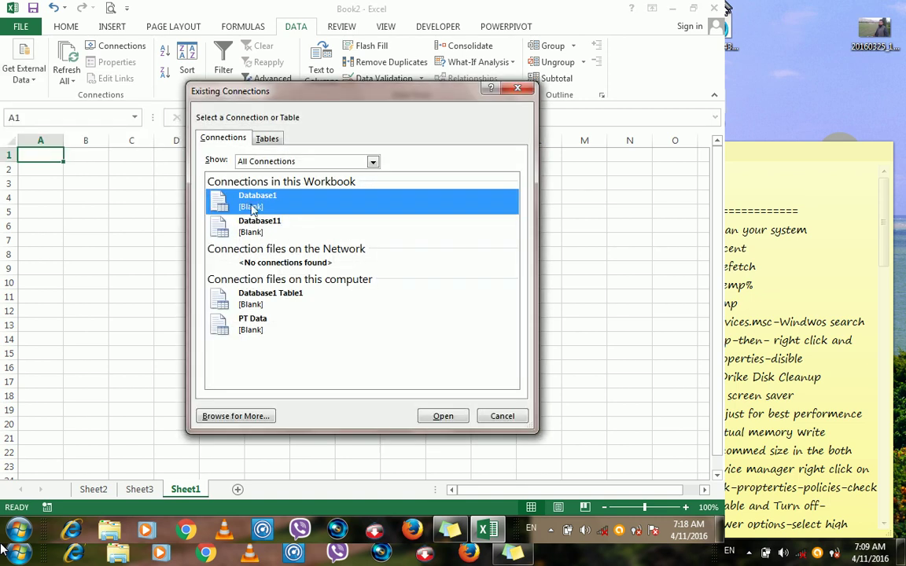
key(Down)
click(250, 202)
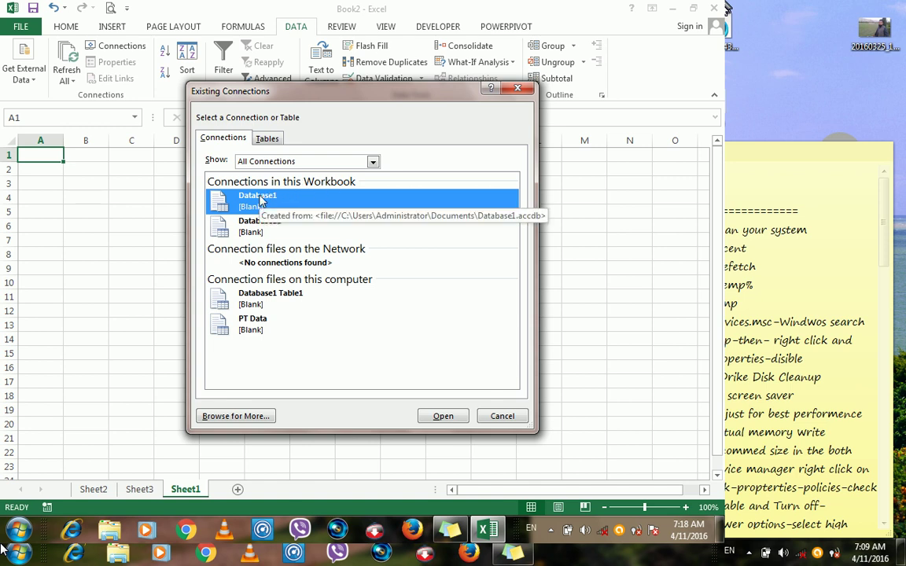
click(431, 415)
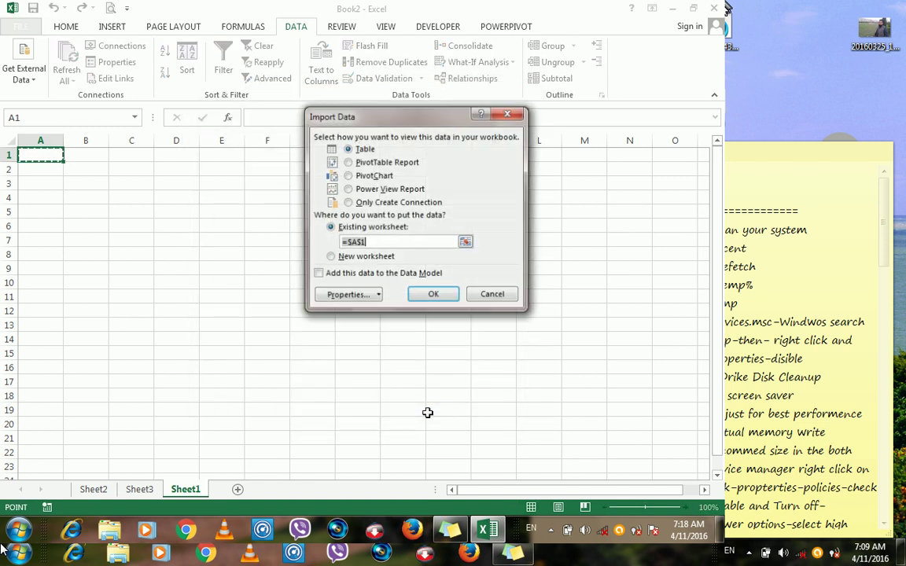
click(481, 294)
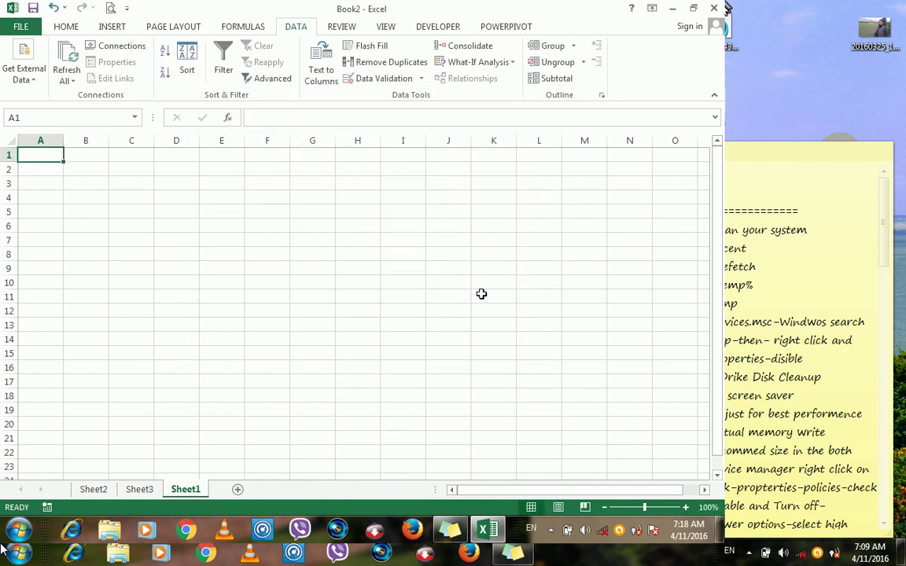
click(22, 80)
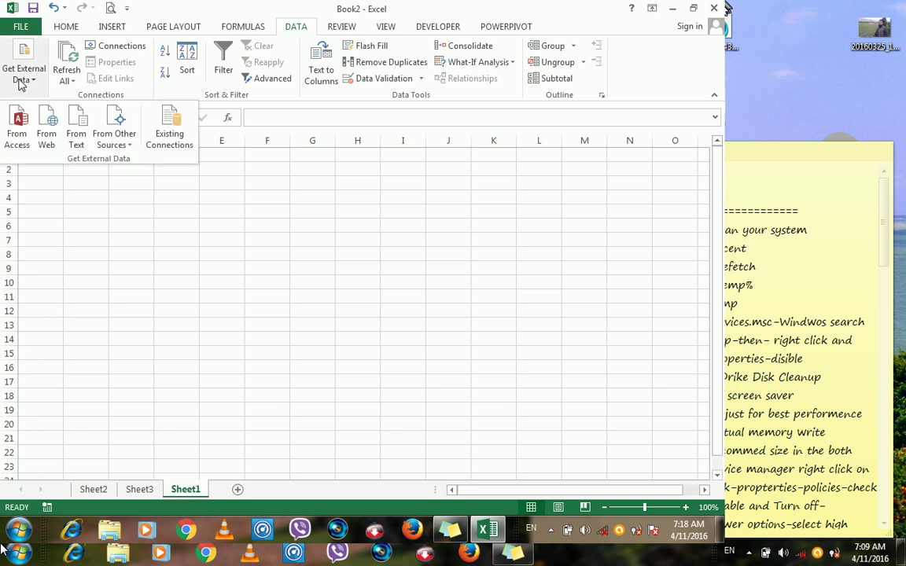
click(171, 135)
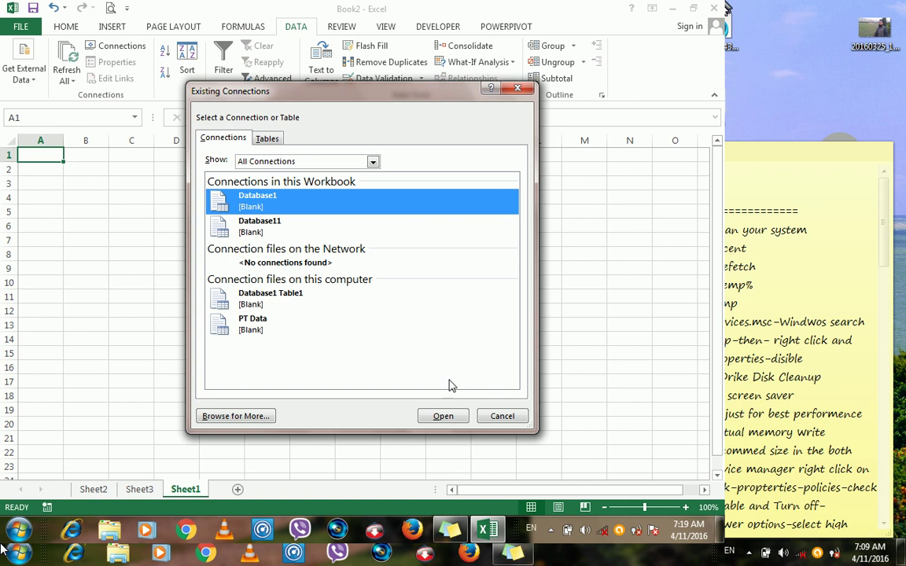
click(489, 422)
click(233, 203)
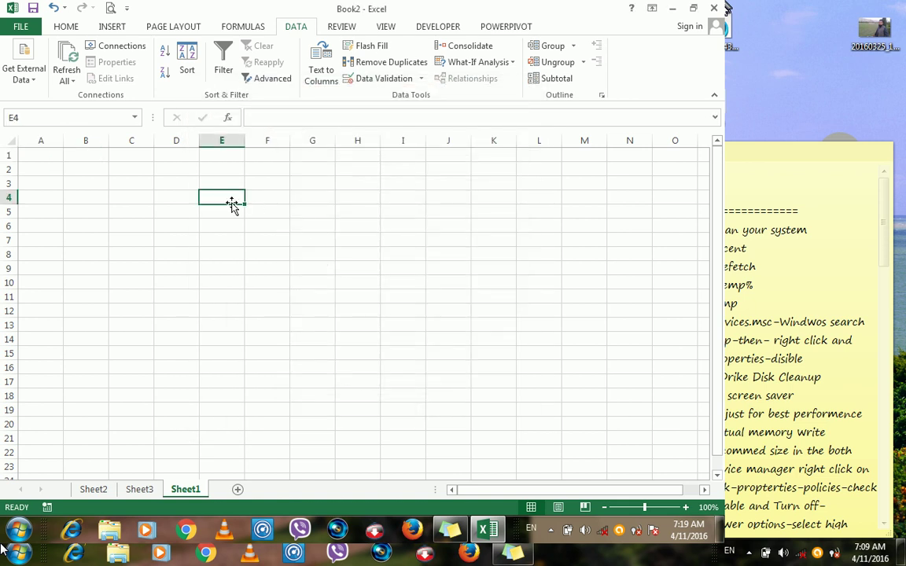
click(21, 77)
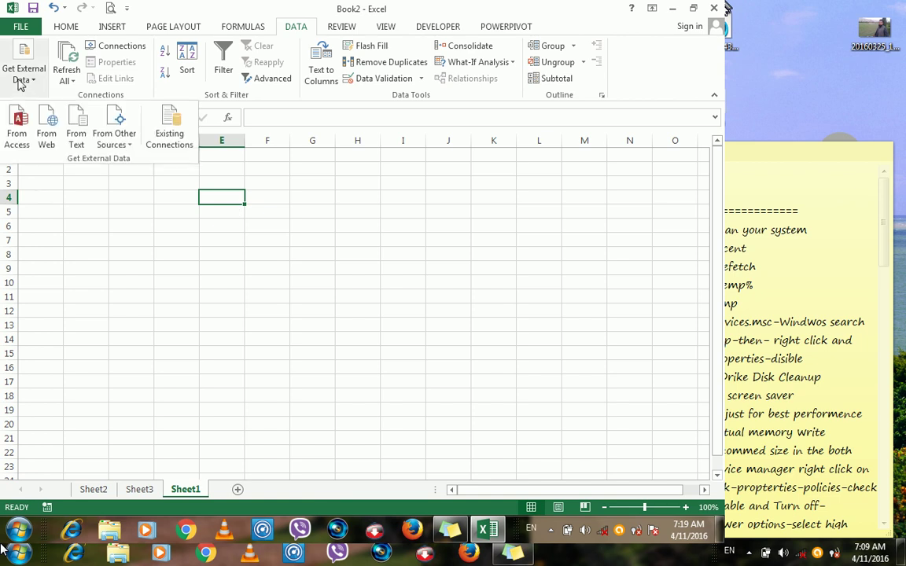
click(46, 142)
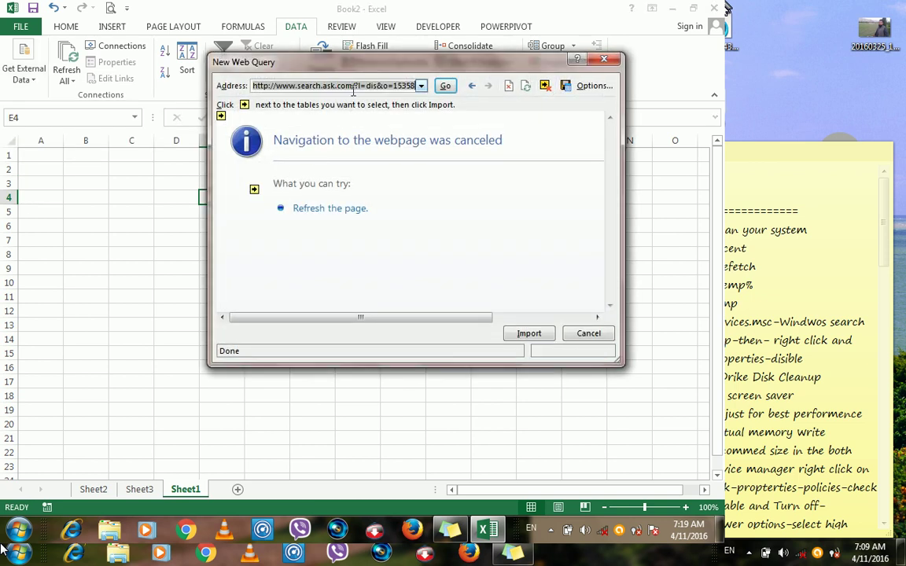
text(www.google.com)
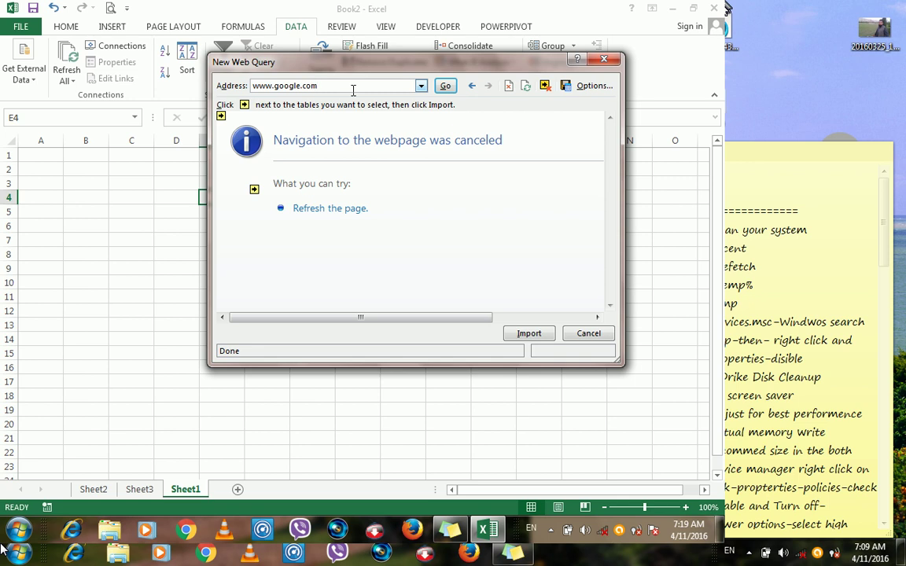
key(Return)
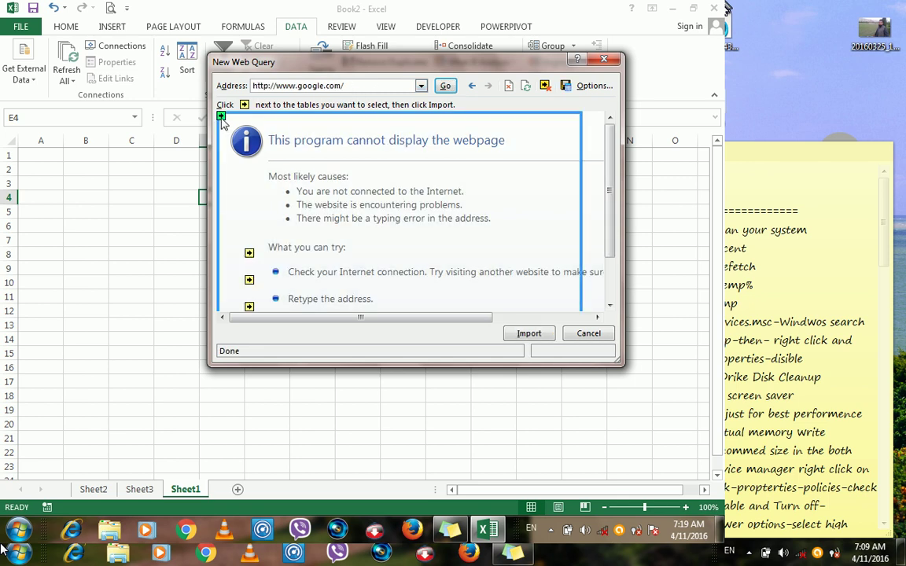
scroll(417, 212, down, 2)
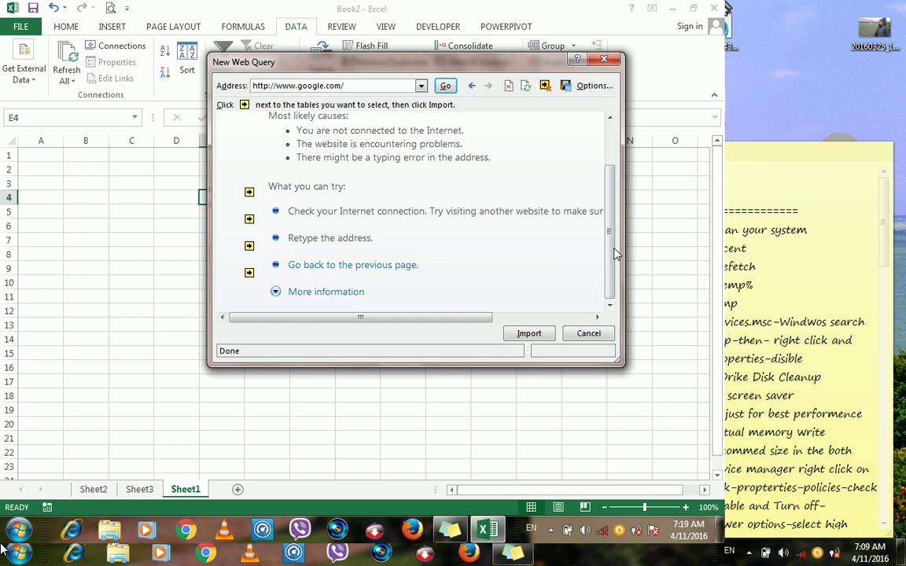
click(529, 333)
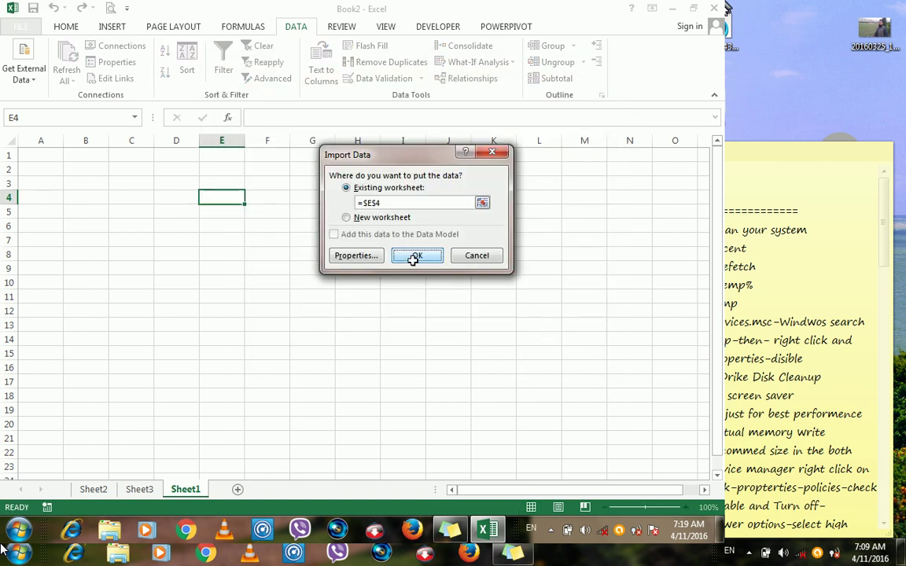
click(415, 256)
click(366, 291)
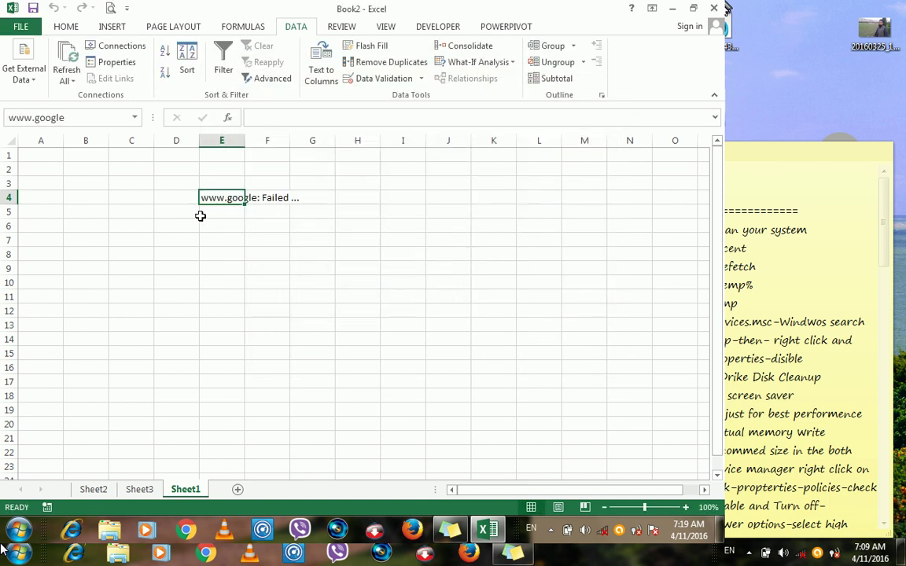
Delete the web query's contents at E4 together with the associated query.
drag(202, 184, 297, 208)
drag(209, 197, 269, 197)
key(Delete)
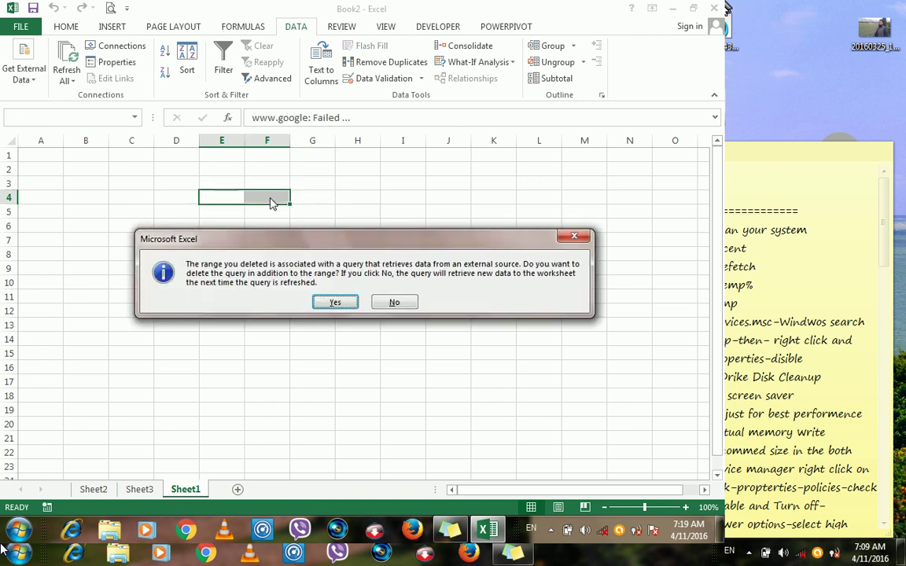
click(346, 302)
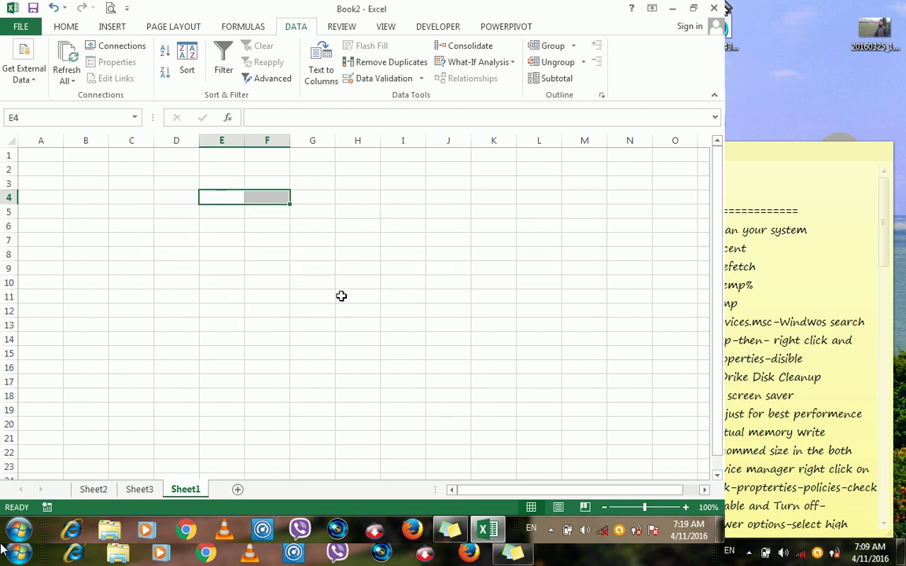
click(171, 219)
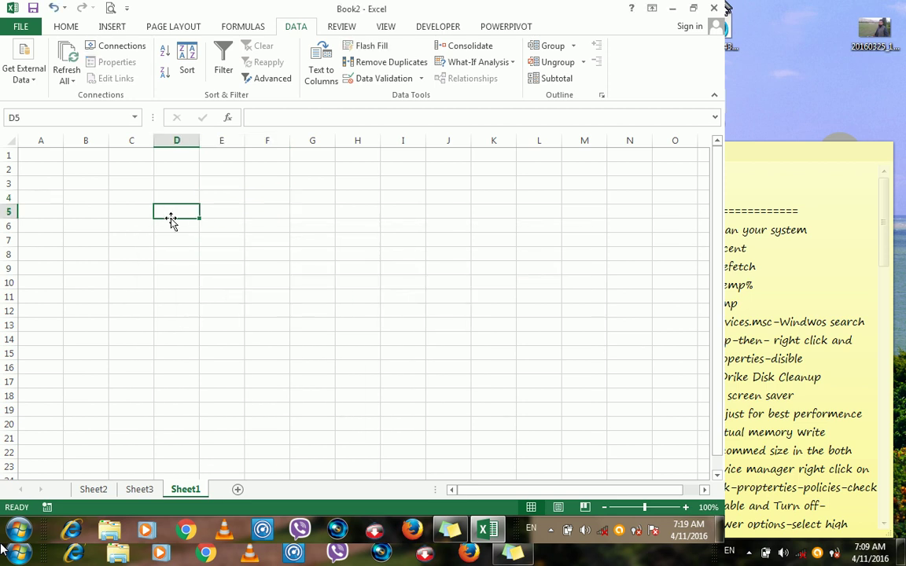
click(26, 28)
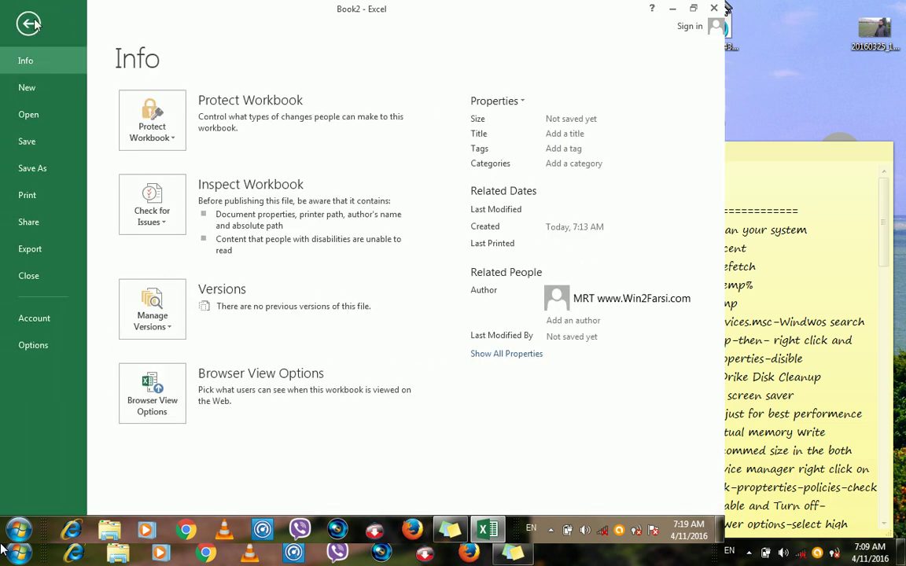
click(30, 23)
click(31, 79)
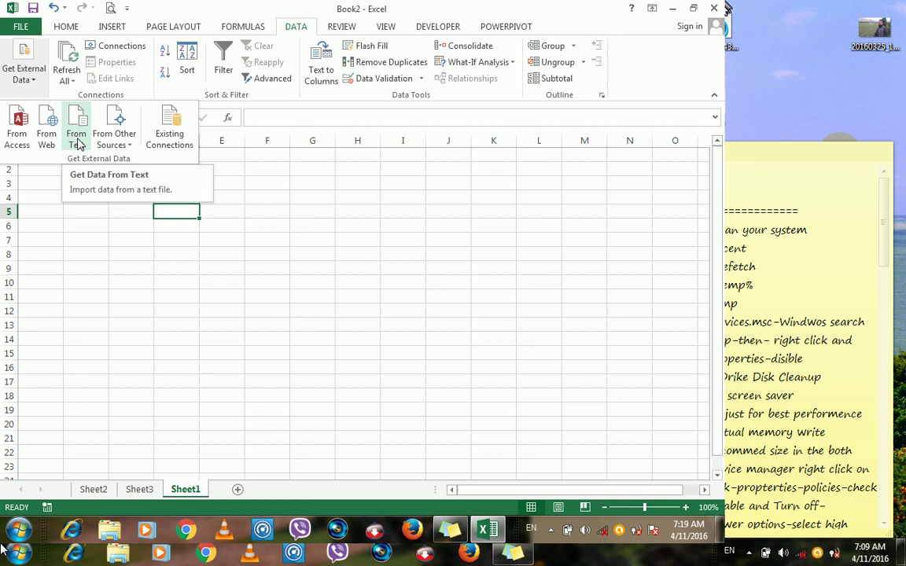
click(549, 531)
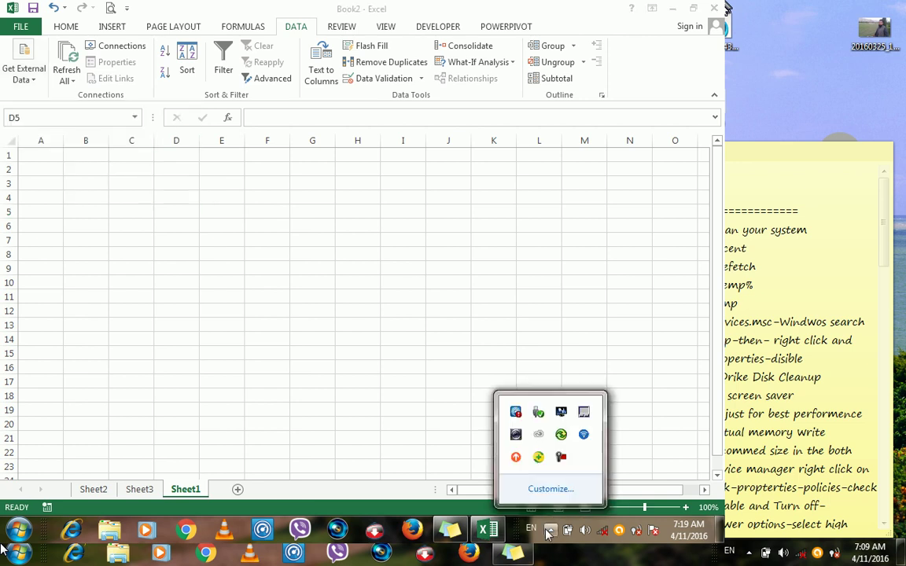
click(240, 192)
click(25, 79)
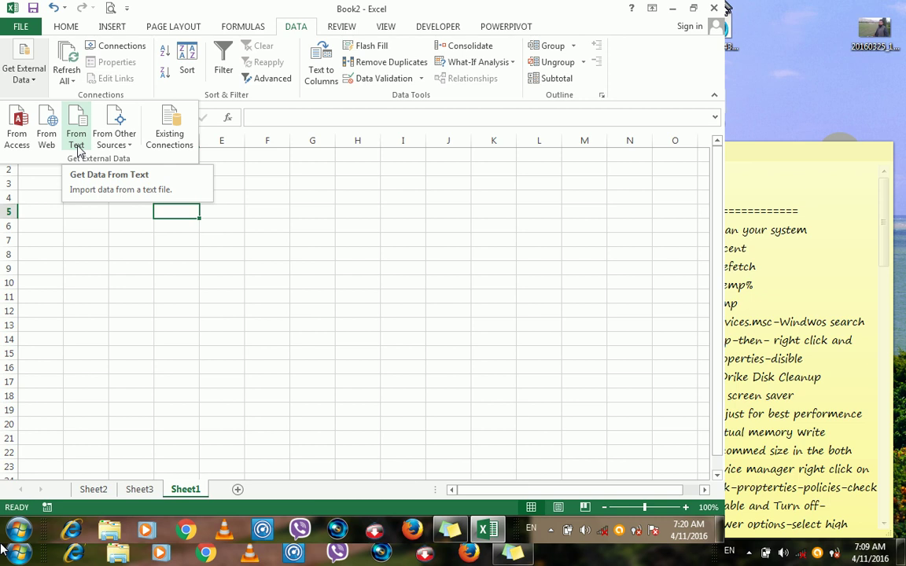
click(223, 254)
Switch to Notepad by opening a new, empty document.
key(super+r)
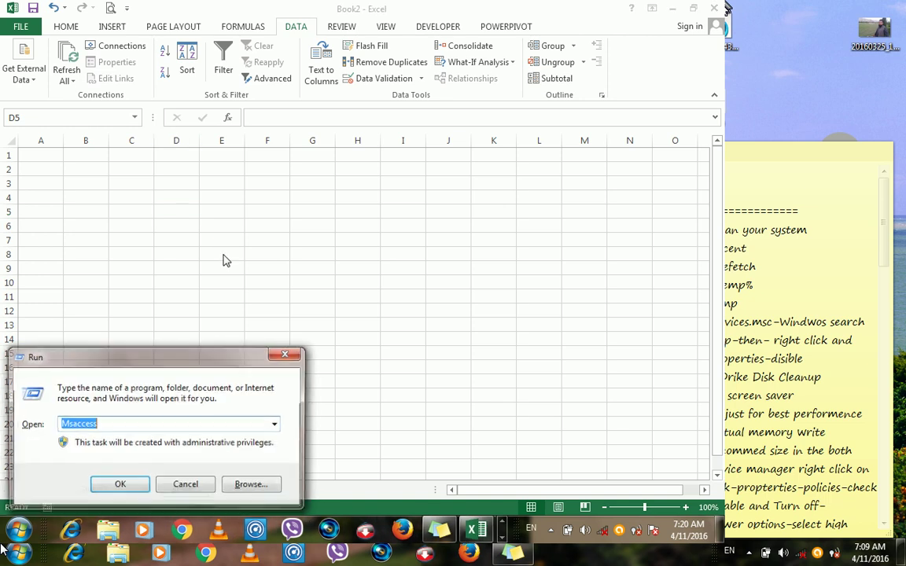
text(Notepad)
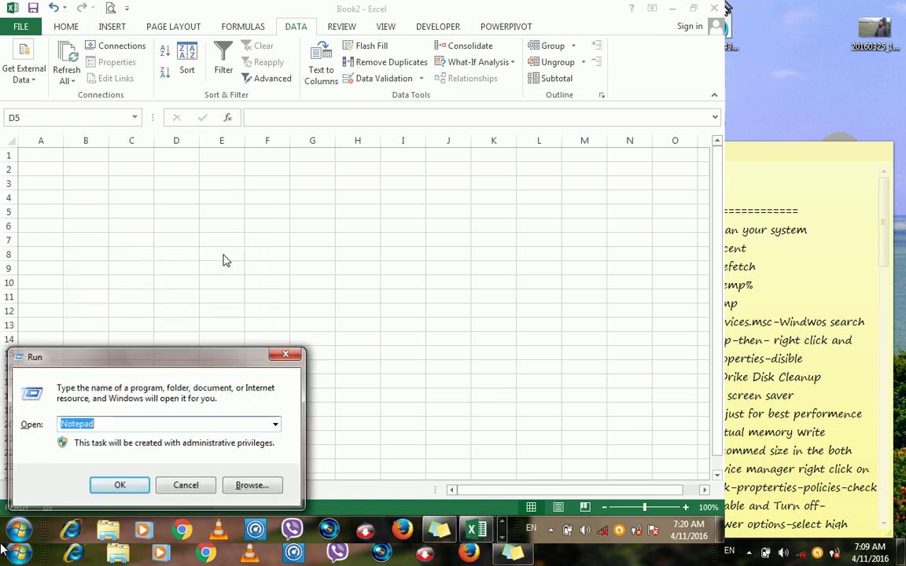
key(Return)
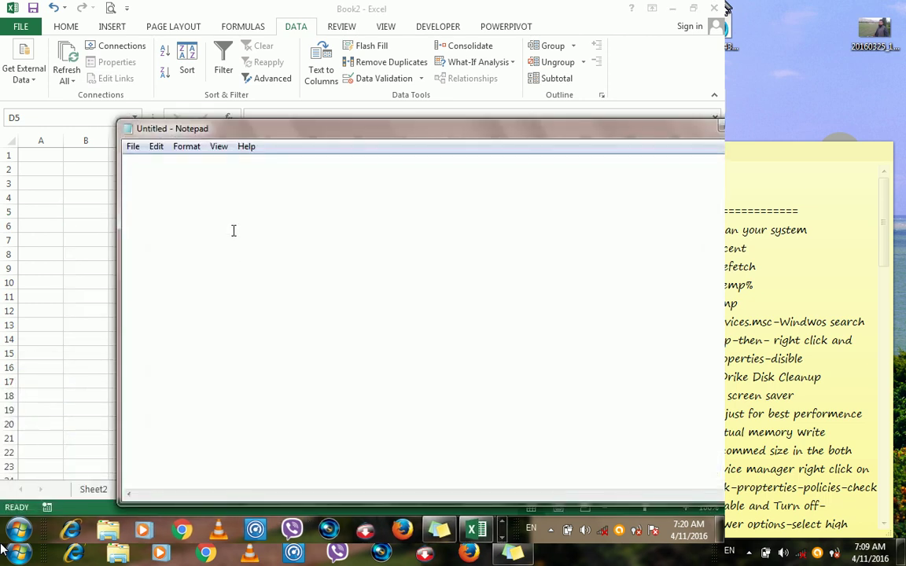
drag(269, 133, 217, 174)
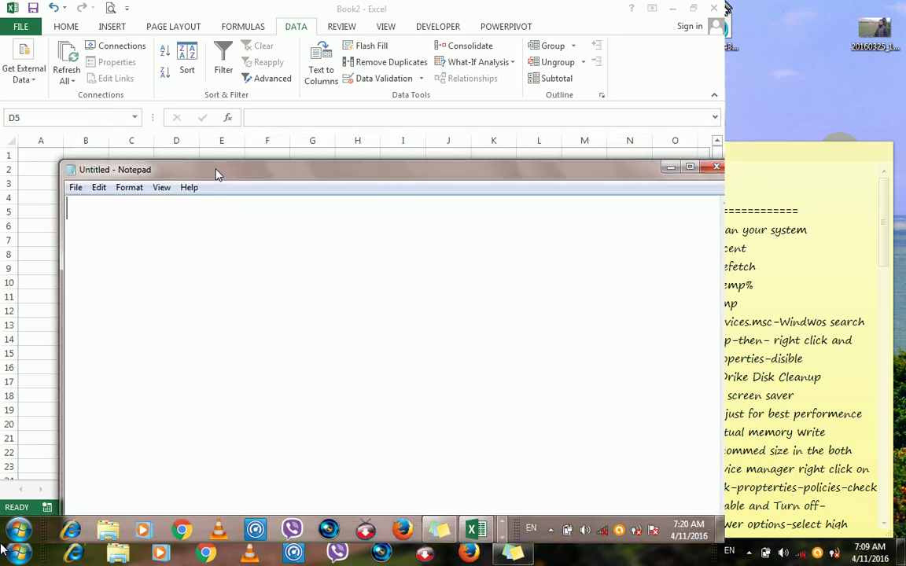
Enter a tab-separated header line with the columns Name, Post and Salary.
text(Name	)
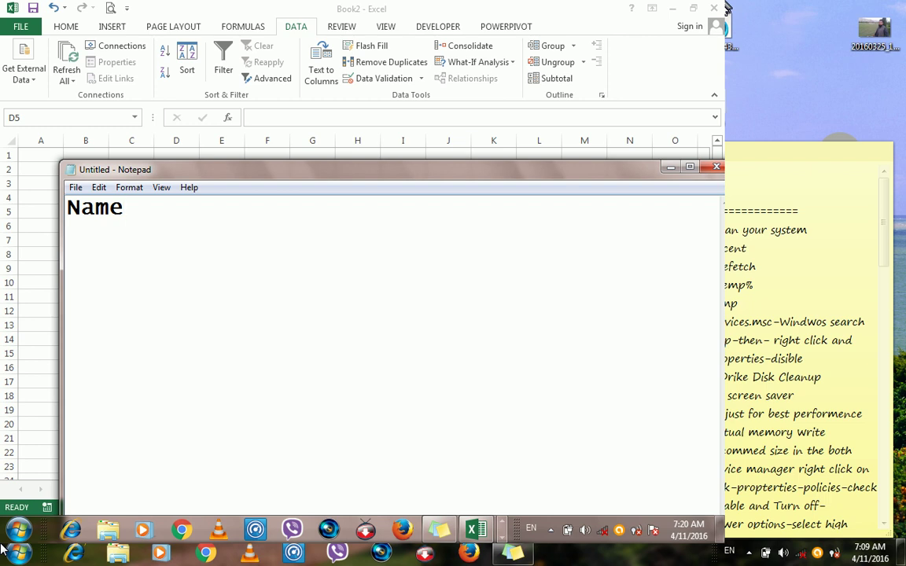
text(Post)
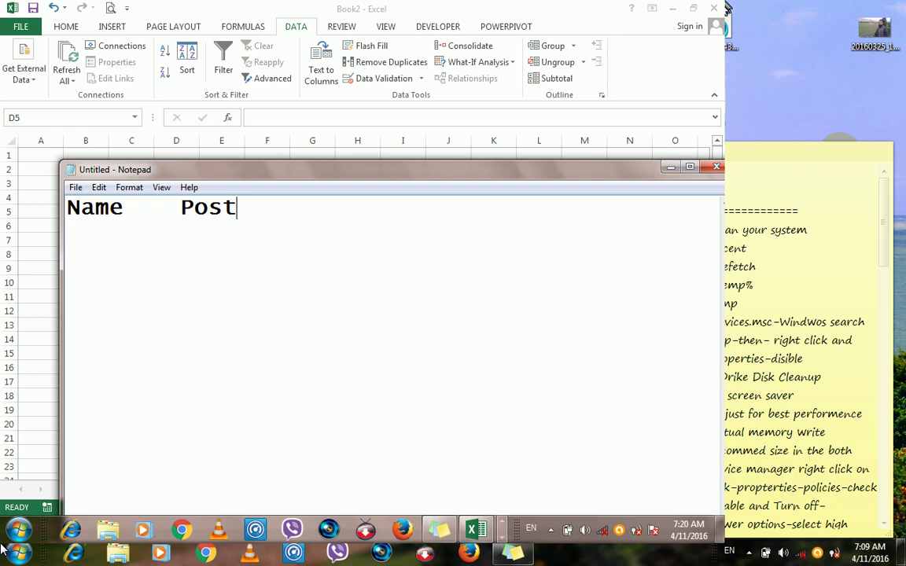
key(Tab)
text(Salary)
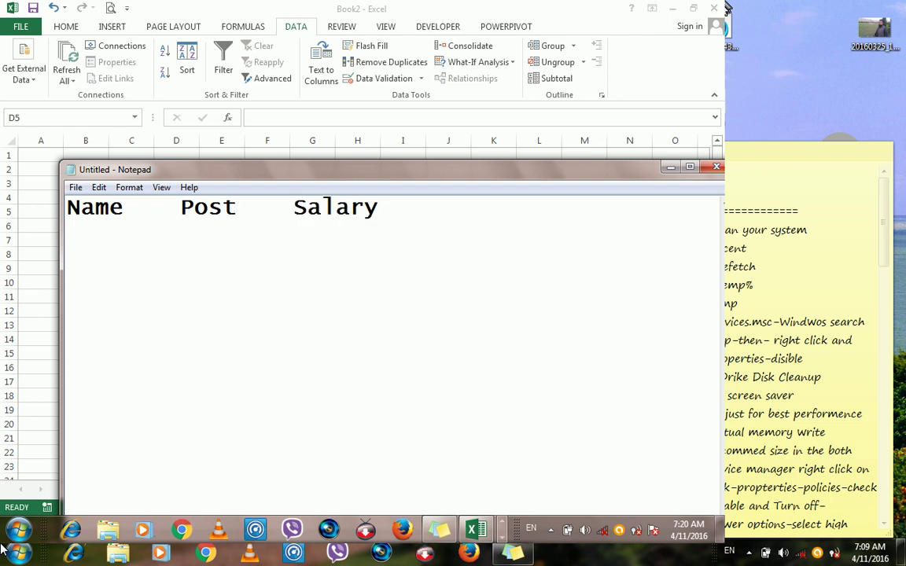
Add two tab-separated employee records with a first name each, posts Eng and Doc, and salaries 900 and 800.
key(Return)
text(JAMal)
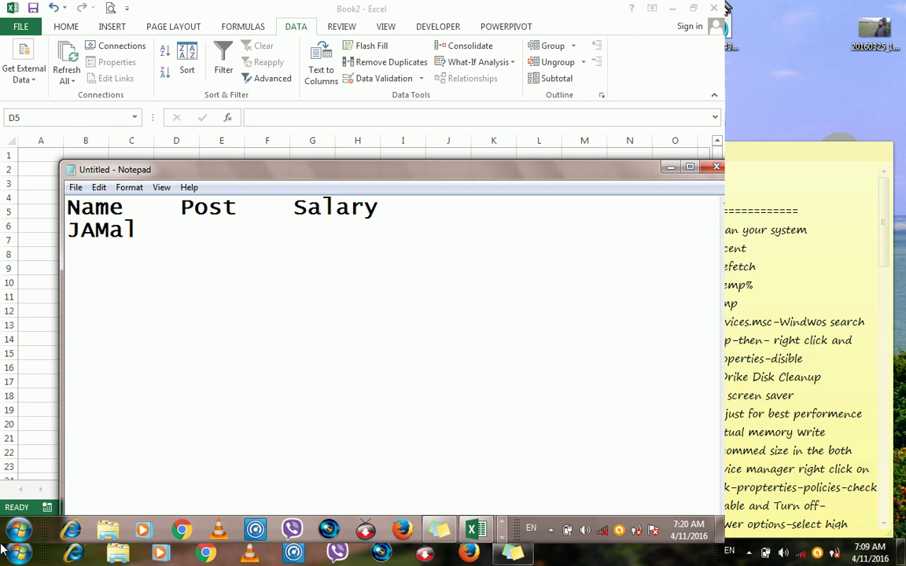
key(Tab)
text(Eng)
key(Tab)
text(900)
key(Return)
text(Jan)
key(Tab)
text(Doc)
key(Tab)
text(800)
key(Return)
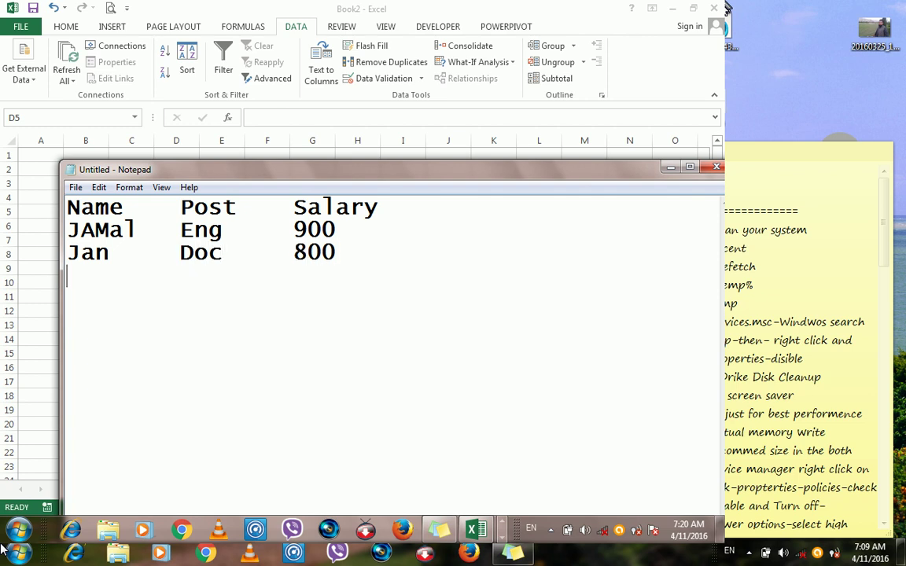
Add a third employee record with a first name, post Tea and salary 600, ending with a new line.
text(Ahmad)
key(Tab)
text(Tea)
key(Tab)
text(600)
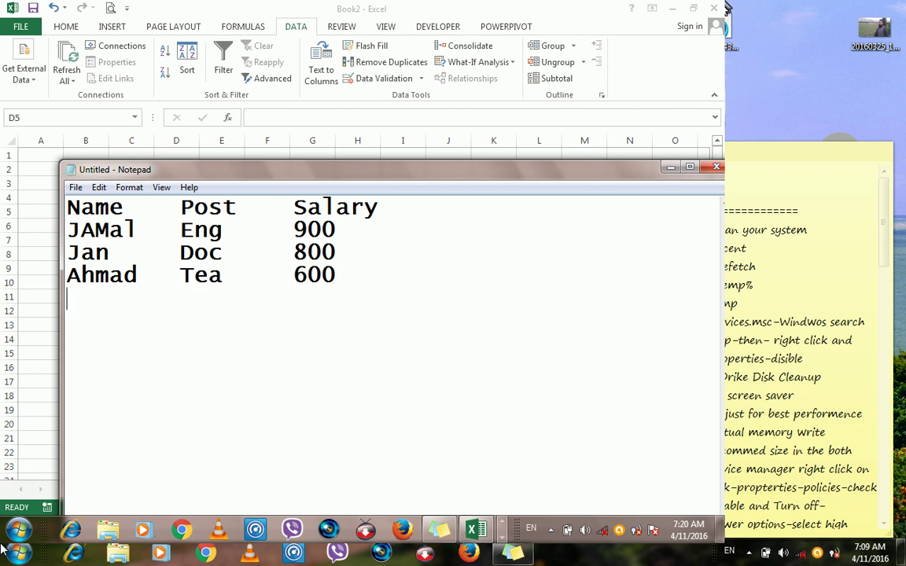
key(Return)
Add two more employee records with first names, posts Director and Eng, and salaries 400 and 700.
text(Saleem)
key(Tab)
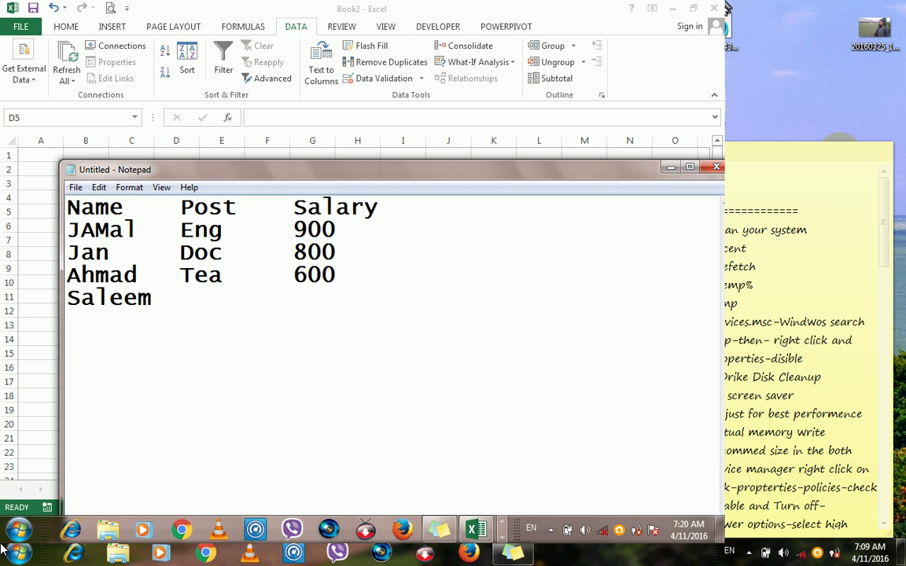
text(Direc)
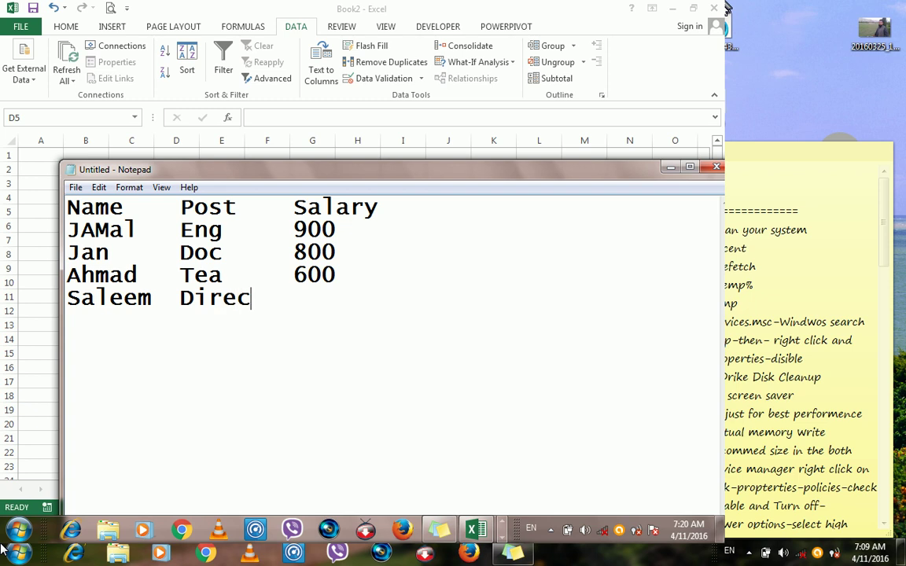
text(tor)
key(Tab)
text(400)
key(Return)
text(AFzal)
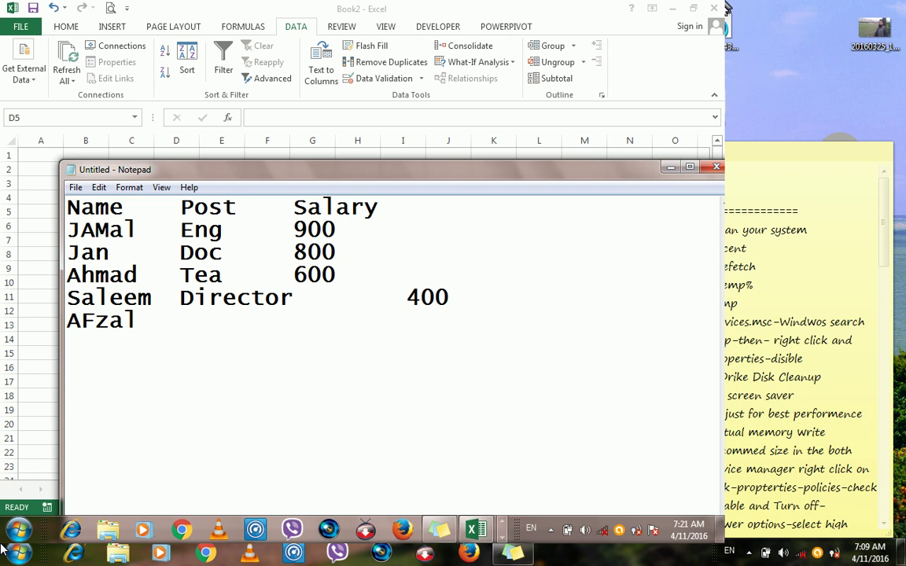
text(Eng)
key(Tab)
text(700)
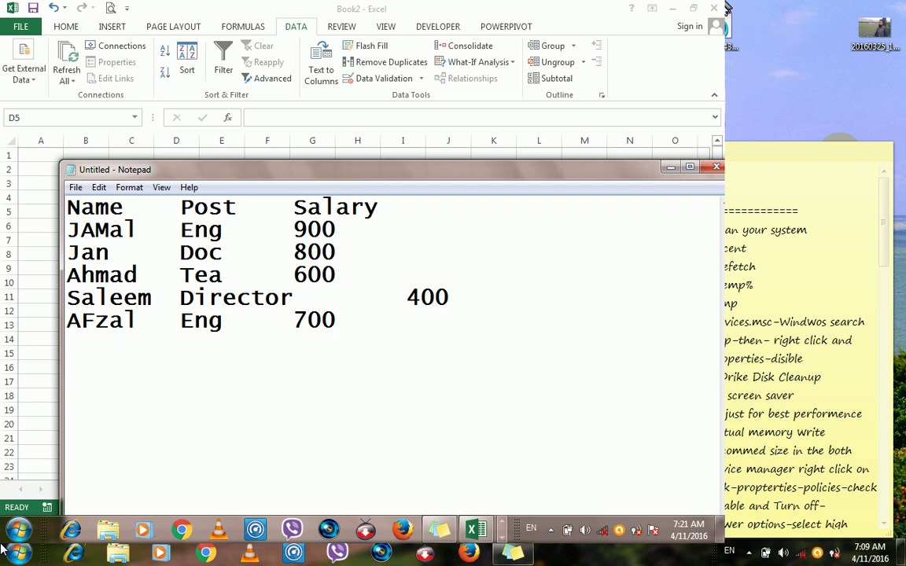
Copy the header and all five records and paste them once below the existing text.
drag(69, 200, 366, 330)
key(ctrl+c)
click(95, 378)
key(Return)
key(ctrl+v)
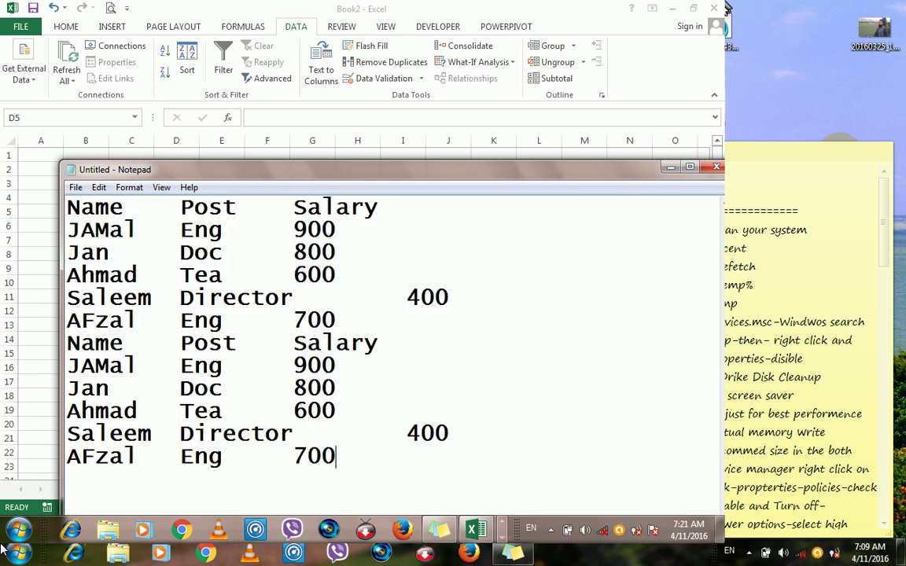
Clear the entire text and undo the deletion.
key(ctrl+a)
key(Delete)
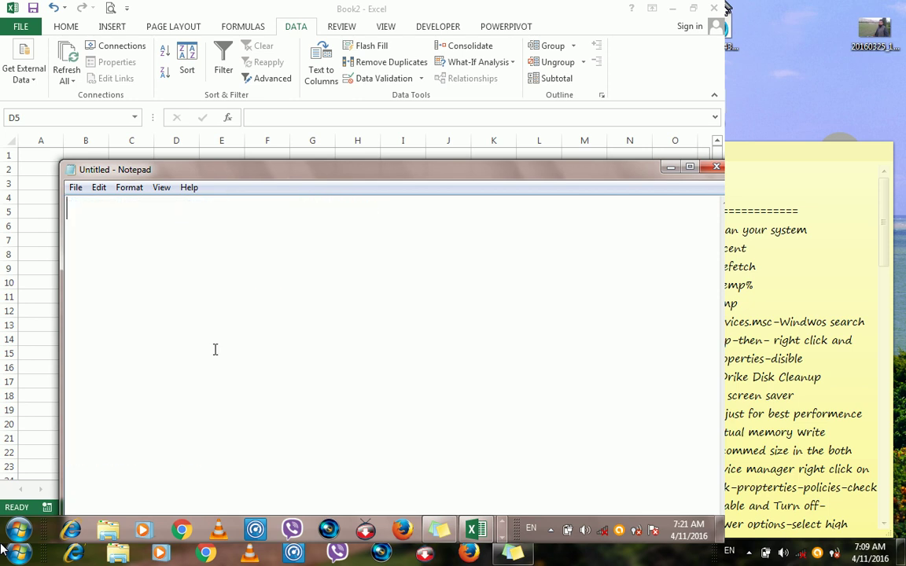
click(98, 188)
click(103, 202)
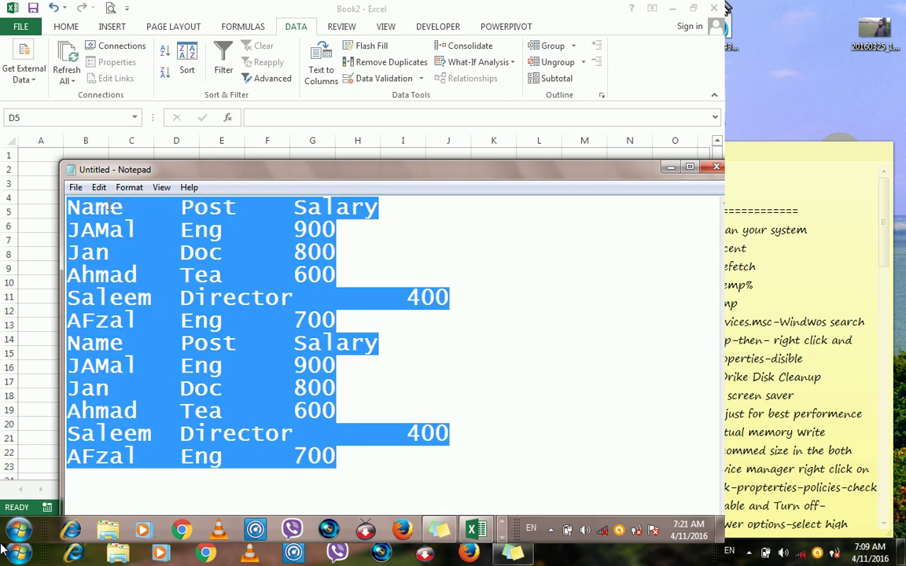
Delete all lines from the Director record down to the end of the text.
click(159, 302)
drag(67, 297, 412, 467)
key(Delete)
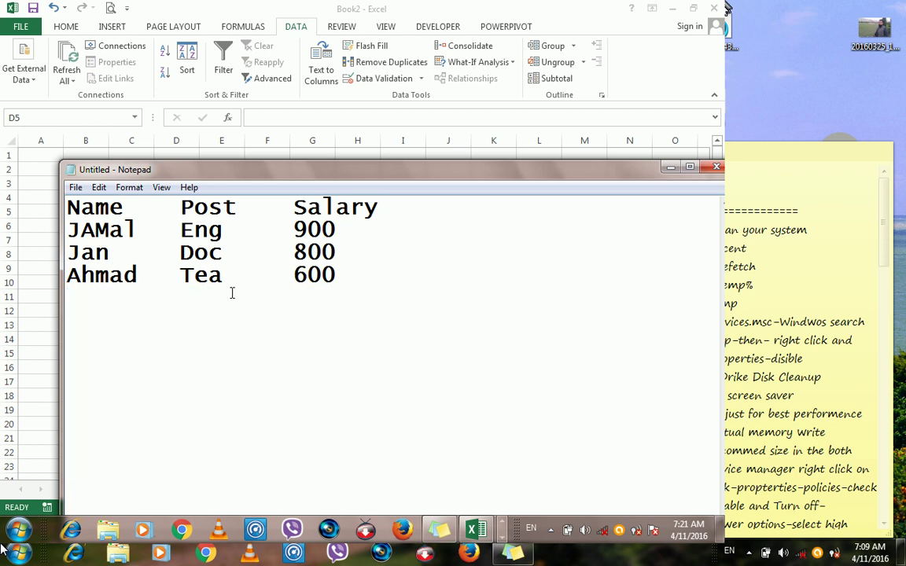
Copy the three employee records without the header and paste them repeatedly below to lengthen the list.
drag(68, 222, 301, 292)
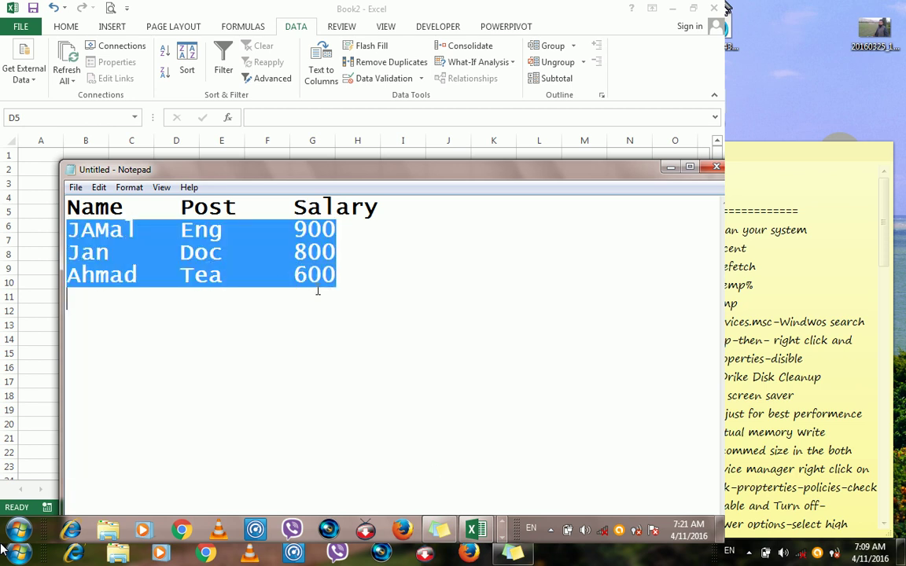
key(ctrl+c)
click(125, 303)
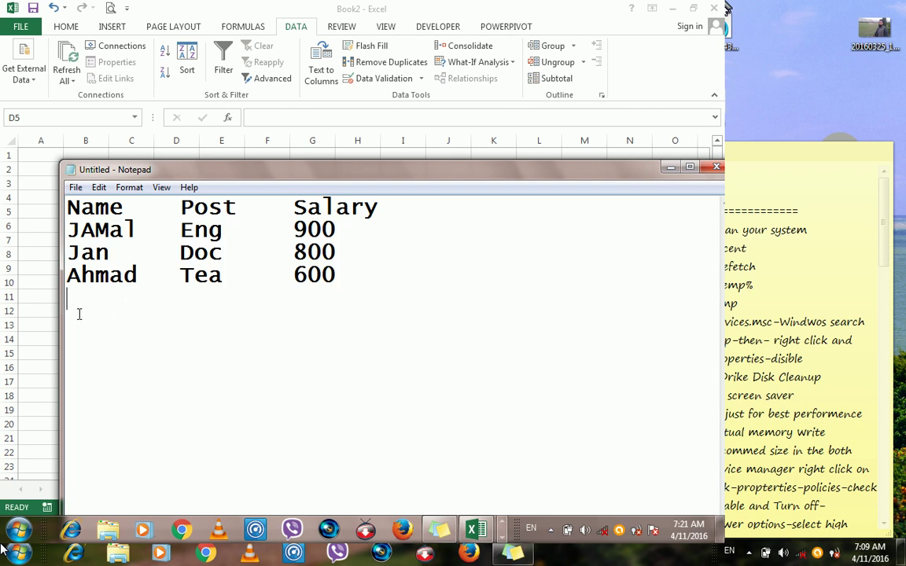
key(ctrl+v)
key(ctrl+v)
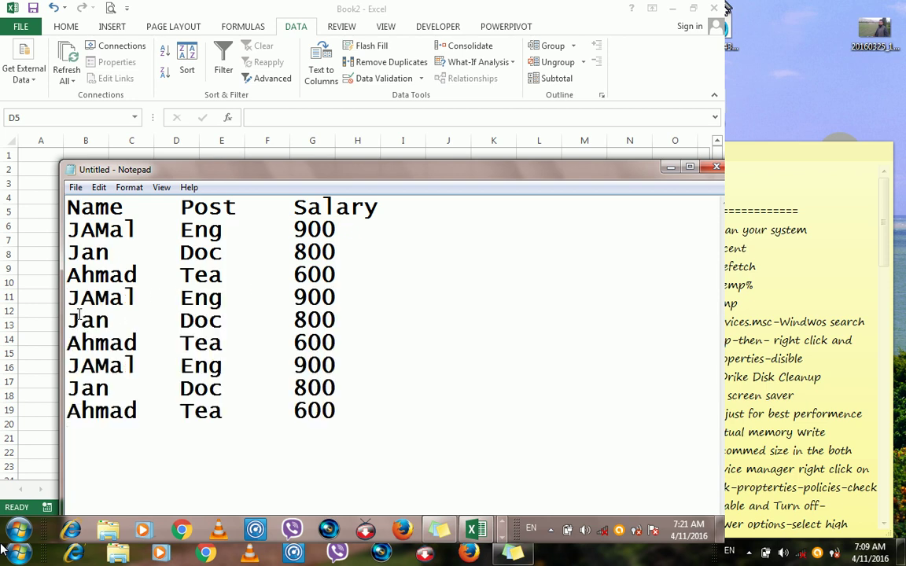
key(ctrl+v)
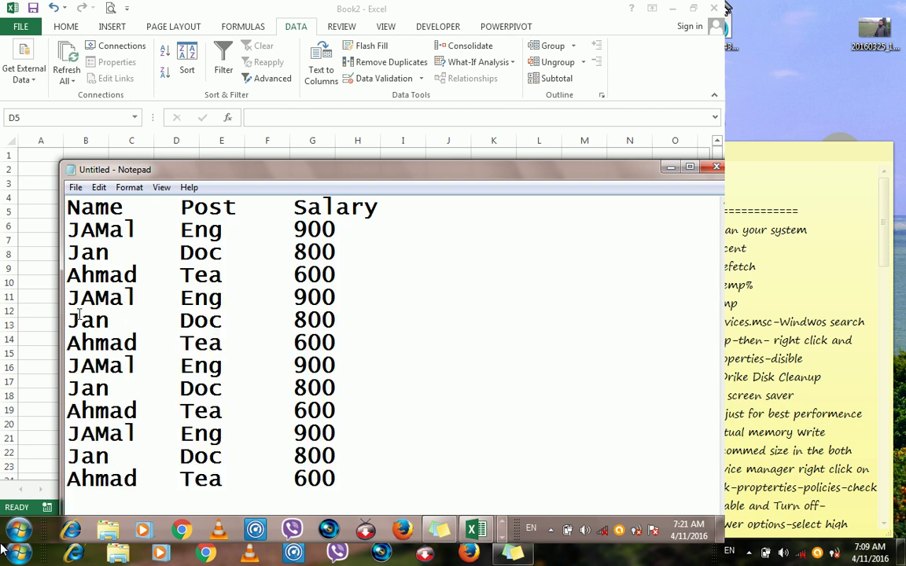
key(ctrl+v)
key(ctrl+v)
key(ctrl+v)
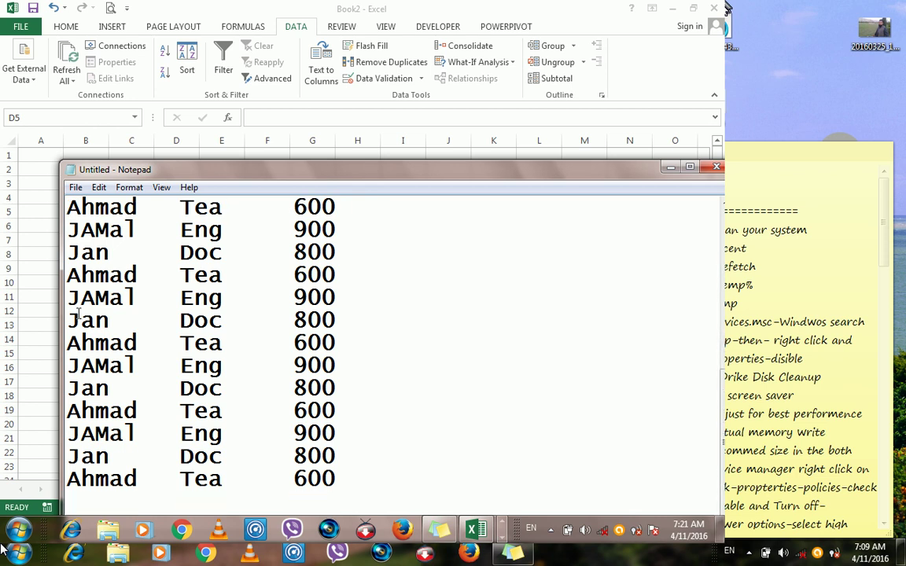
Save the list in the Documents library as a text document named "Txt File".
drag(219, 175, 240, 144)
click(96, 154)
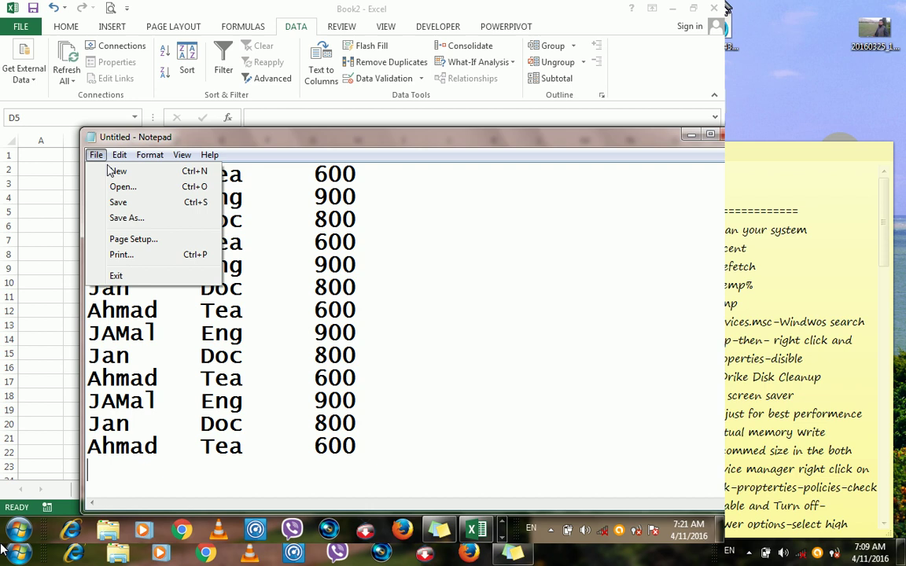
click(125, 218)
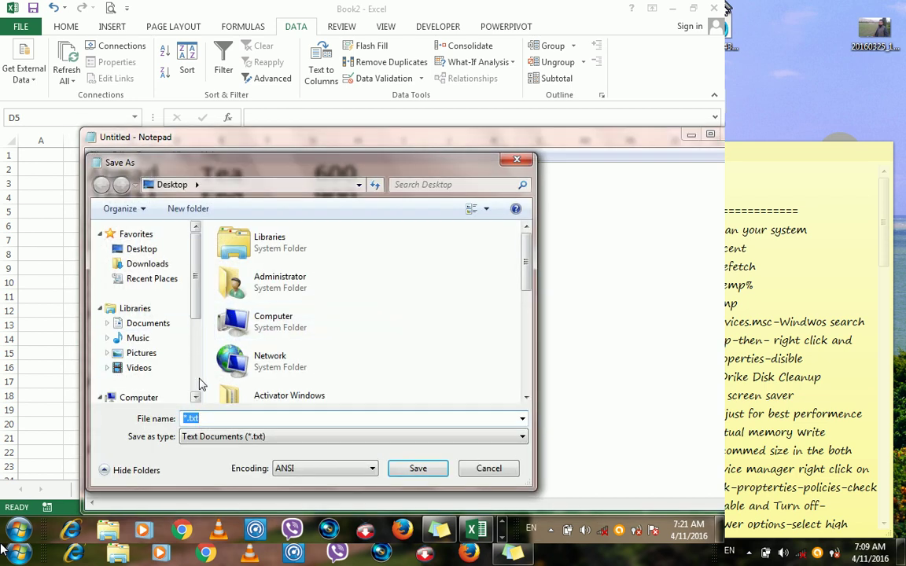
click(195, 436)
click(199, 461)
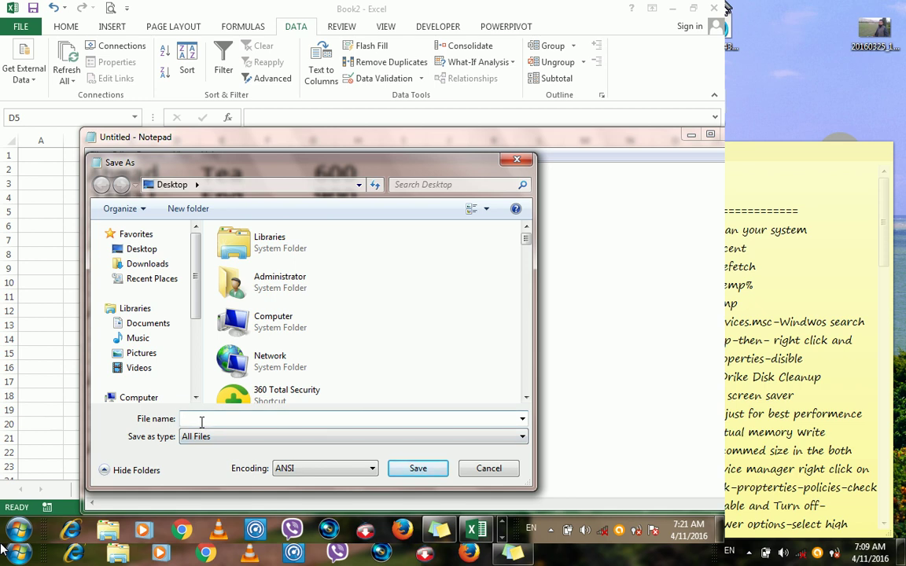
click(198, 443)
click(199, 449)
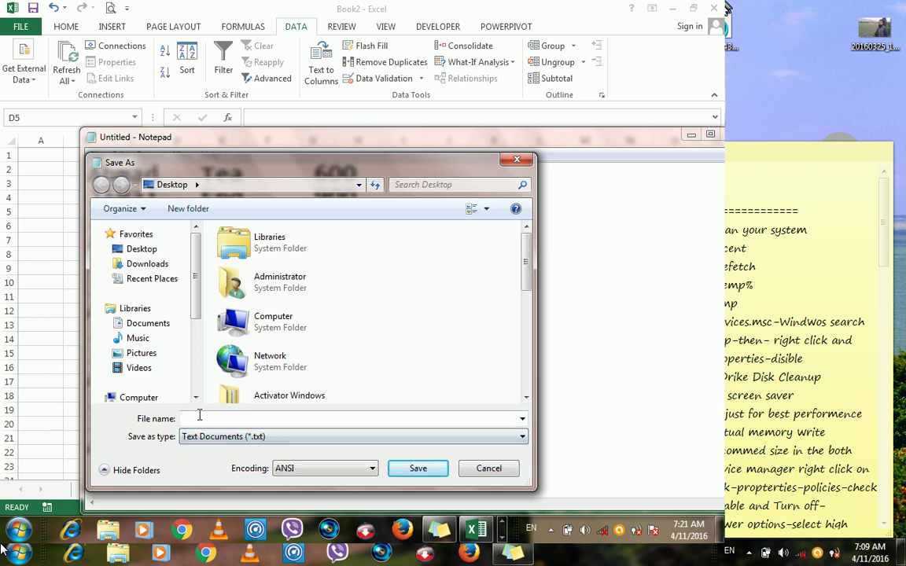
click(141, 248)
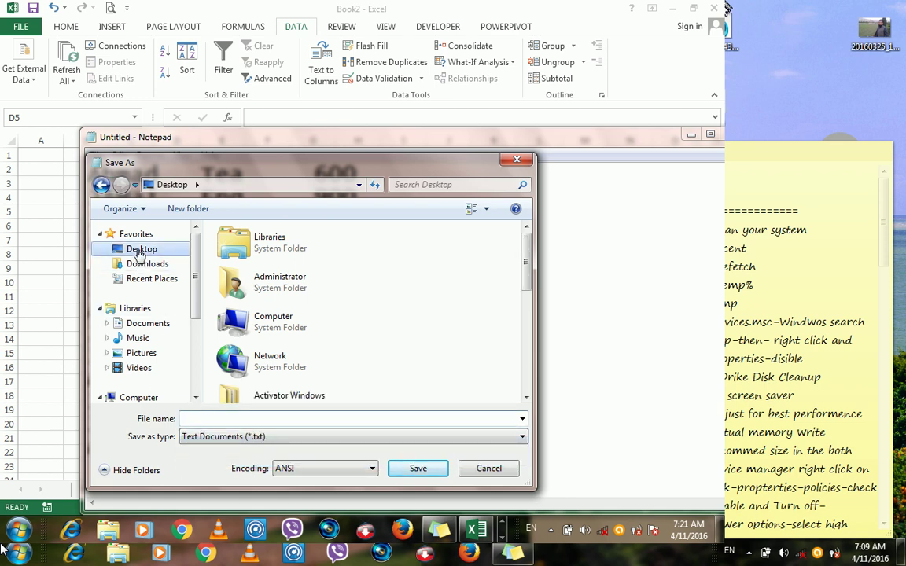
click(164, 325)
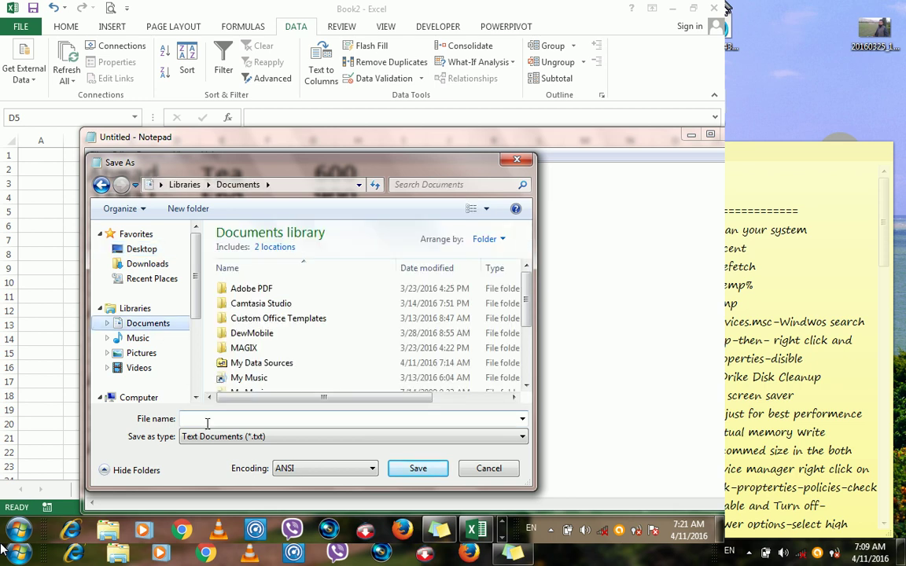
text(Txt)
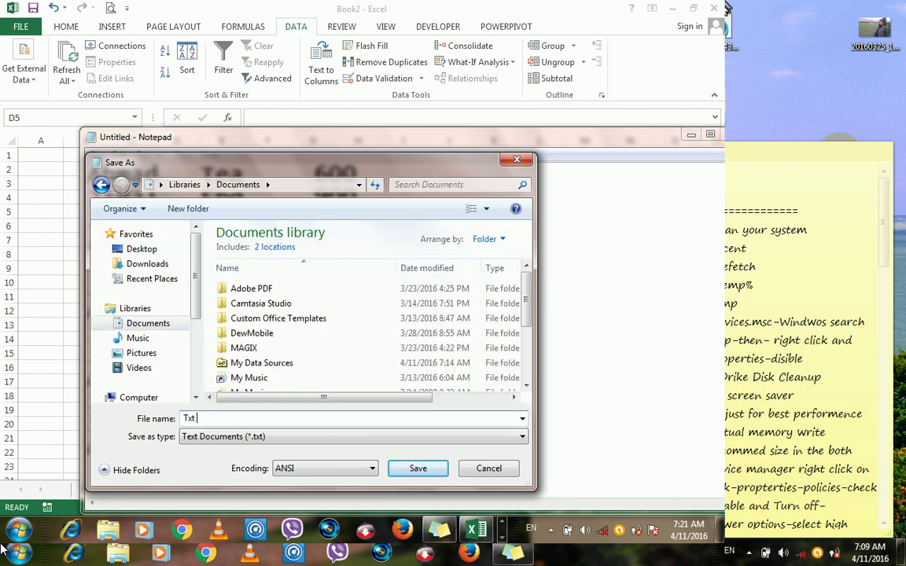
text( File)
key(Return)
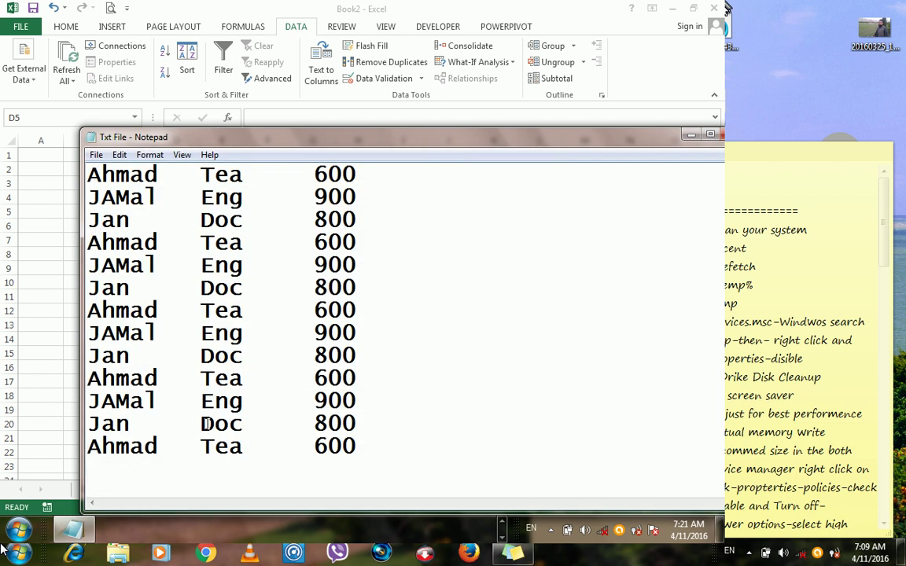
Switch to Excel and start a text import of "Txt File" from the Documents library with cell H8 of Sheet1 selected.
click(563, 7)
click(357, 253)
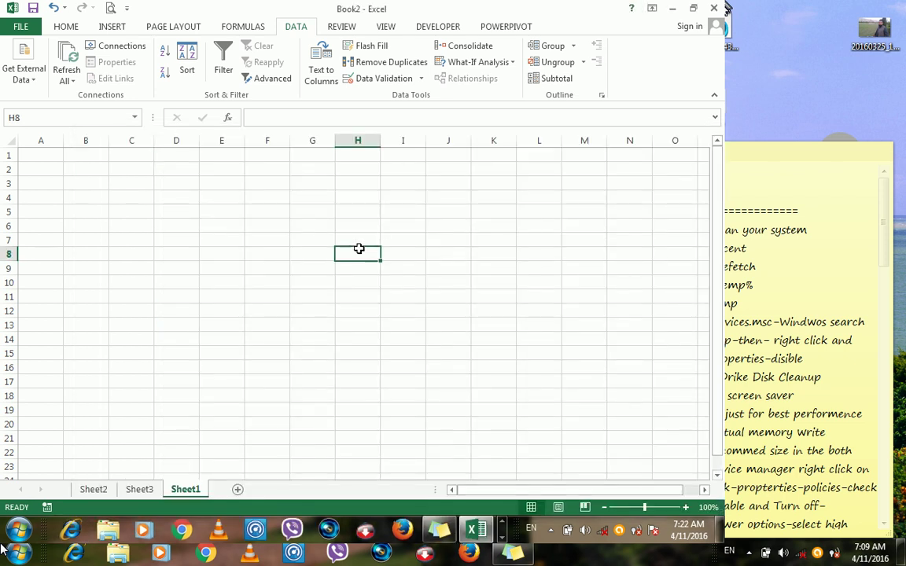
click(29, 63)
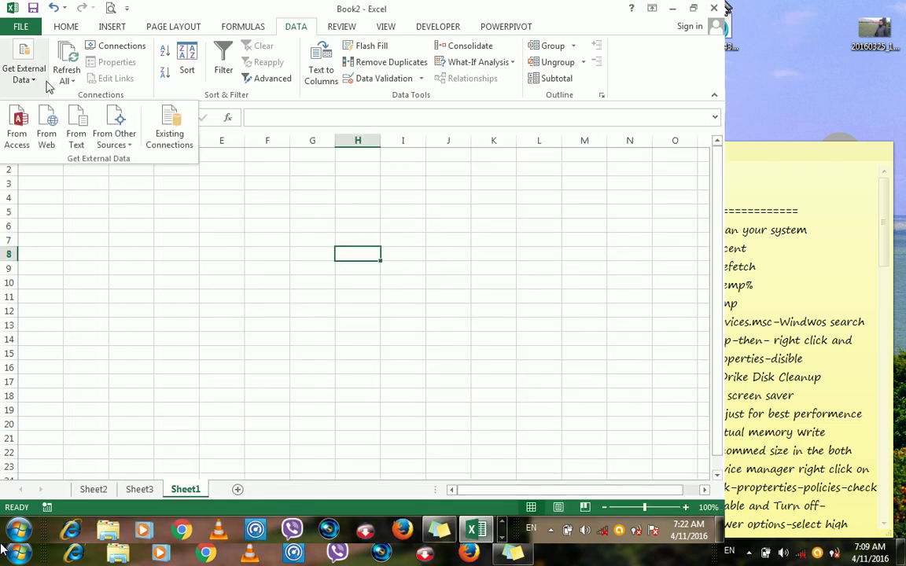
click(79, 138)
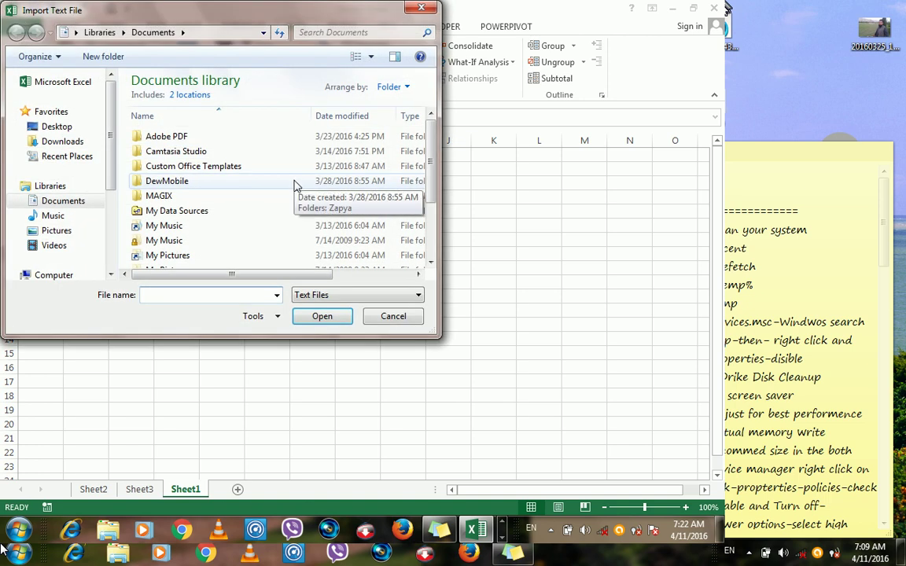
click(182, 234)
key(End)
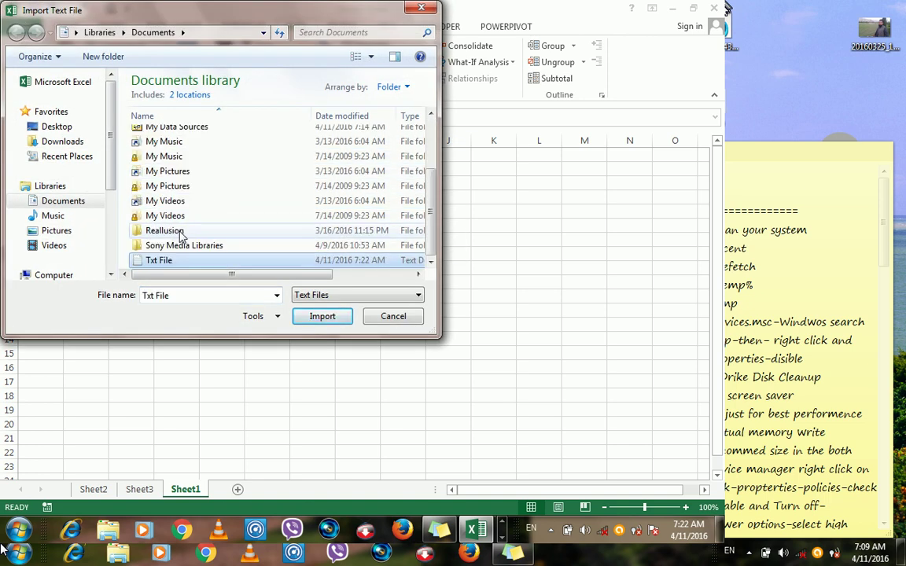
click(161, 260)
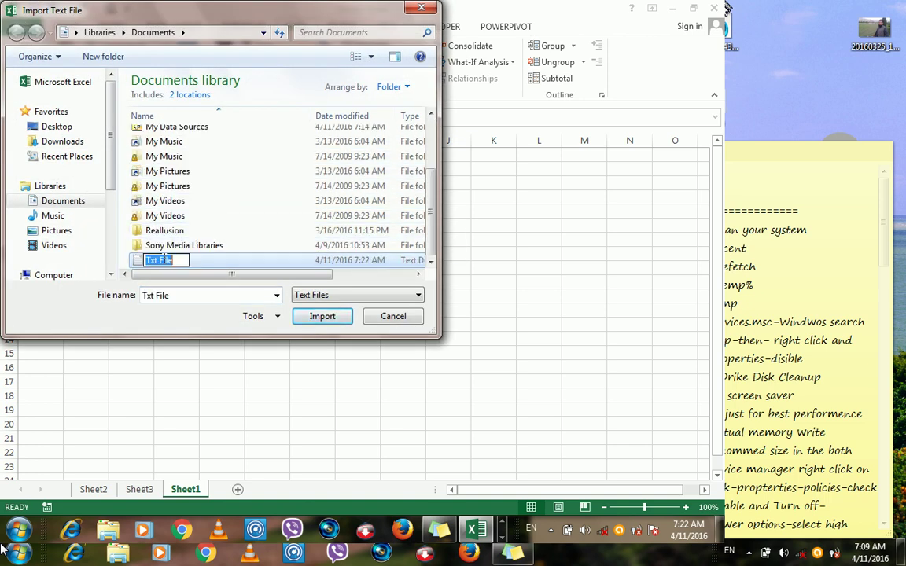
key(Escape)
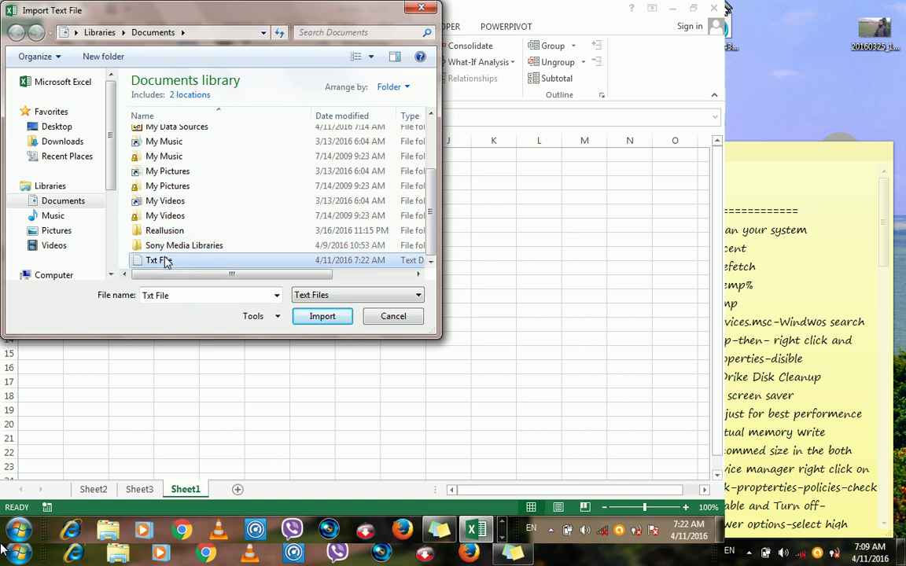
click(311, 317)
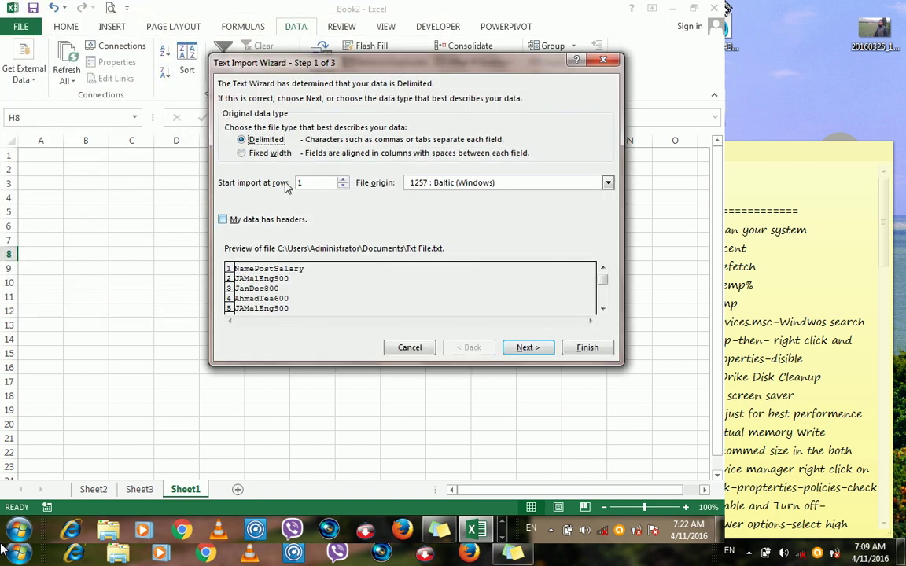
Keep the original data type as Delimited and mark the data as having headers in the import wizard's first stage.
click(259, 154)
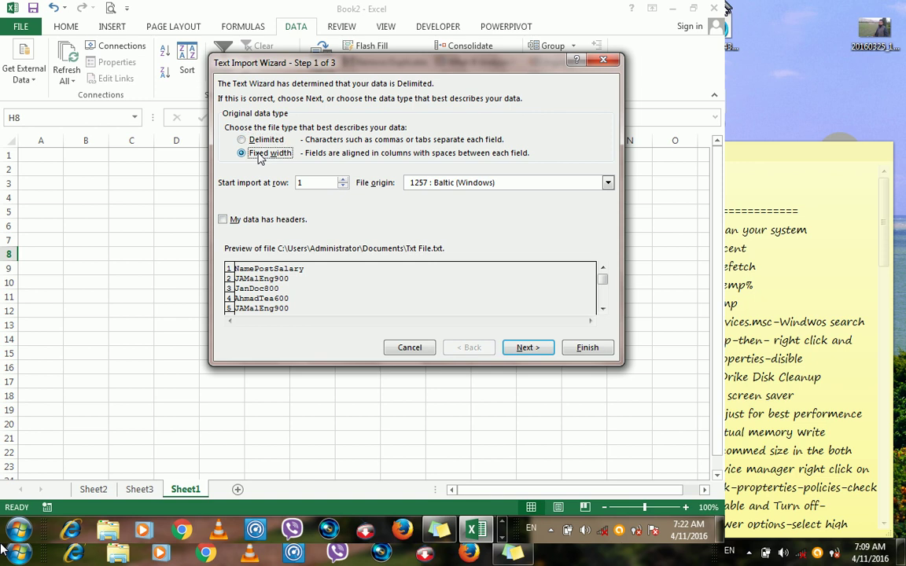
click(256, 143)
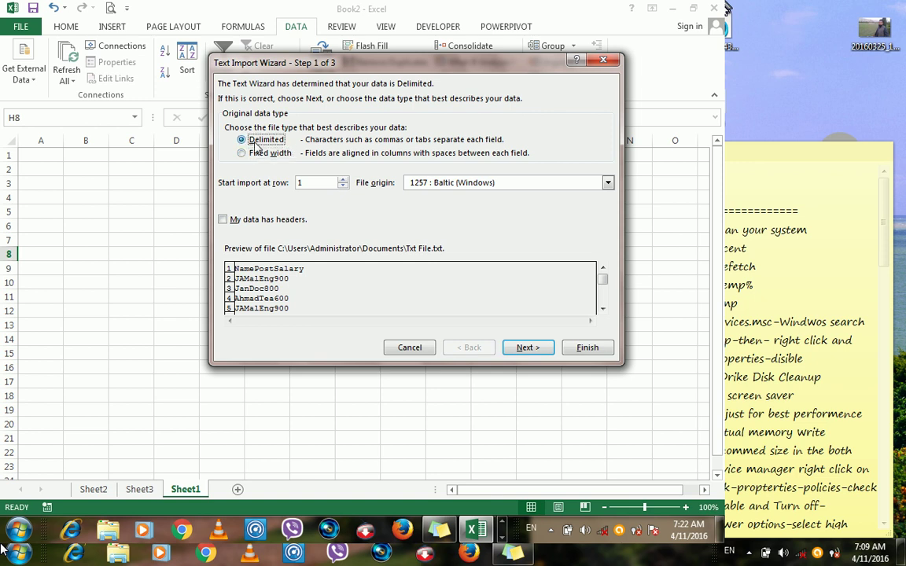
click(225, 221)
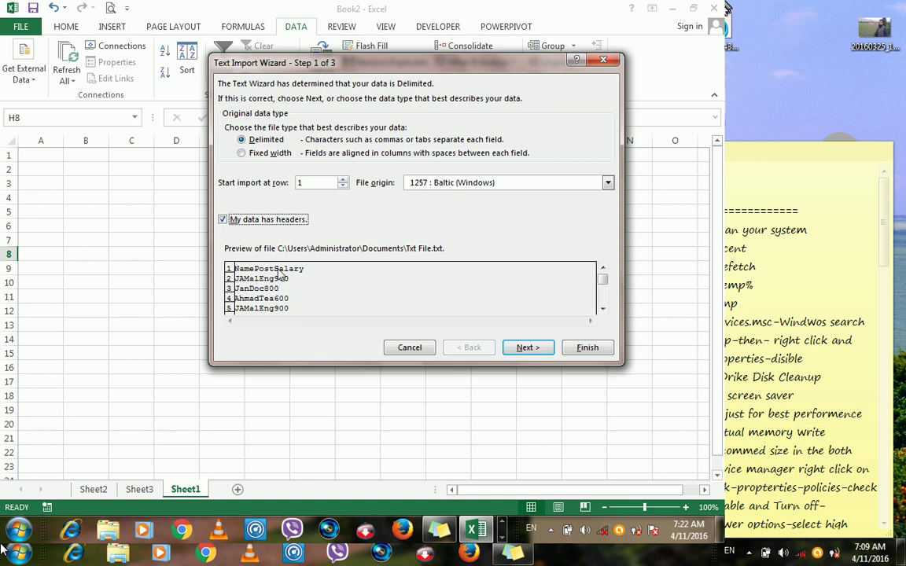
click(523, 348)
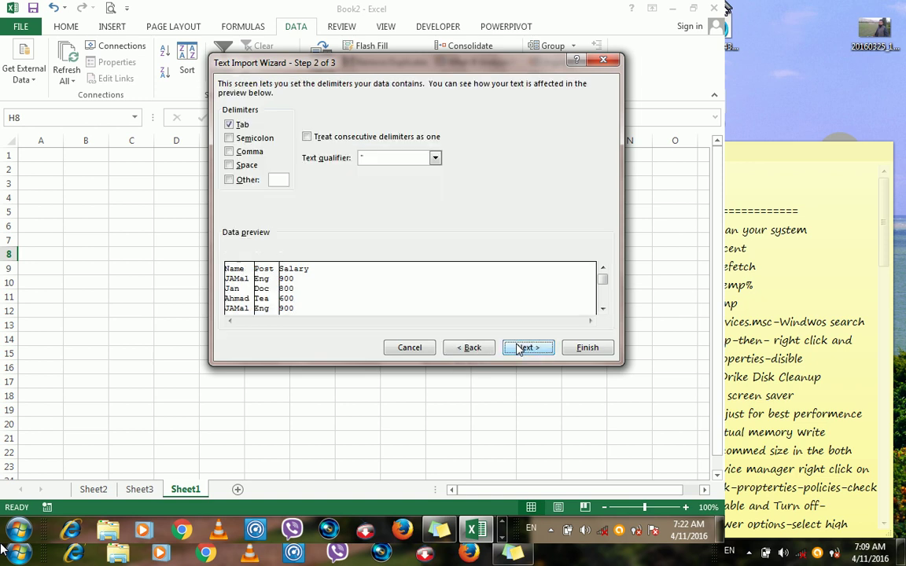
Try the Space, Comma, Semicolon and Other delimiters in place of Tab, and restore Tab as the only delimiter.
click(230, 125)
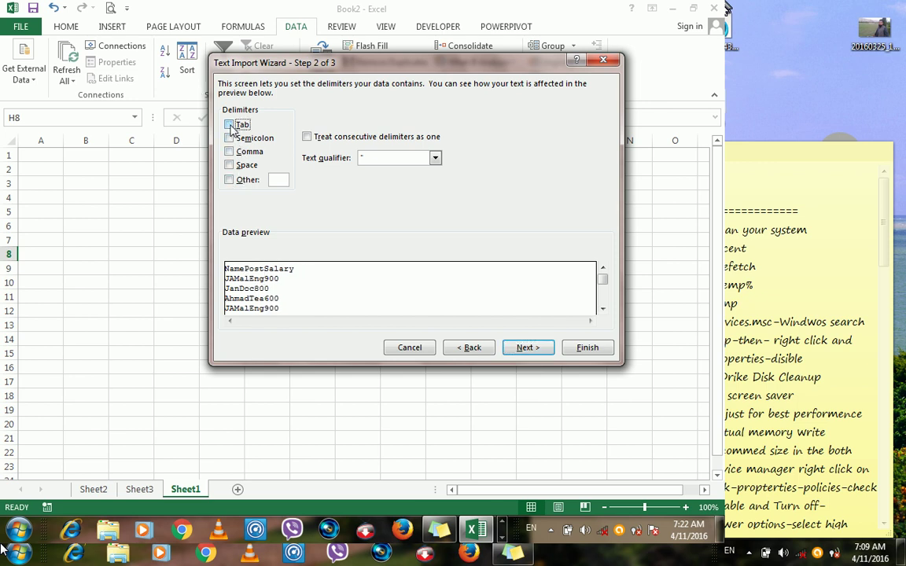
click(230, 165)
click(229, 165)
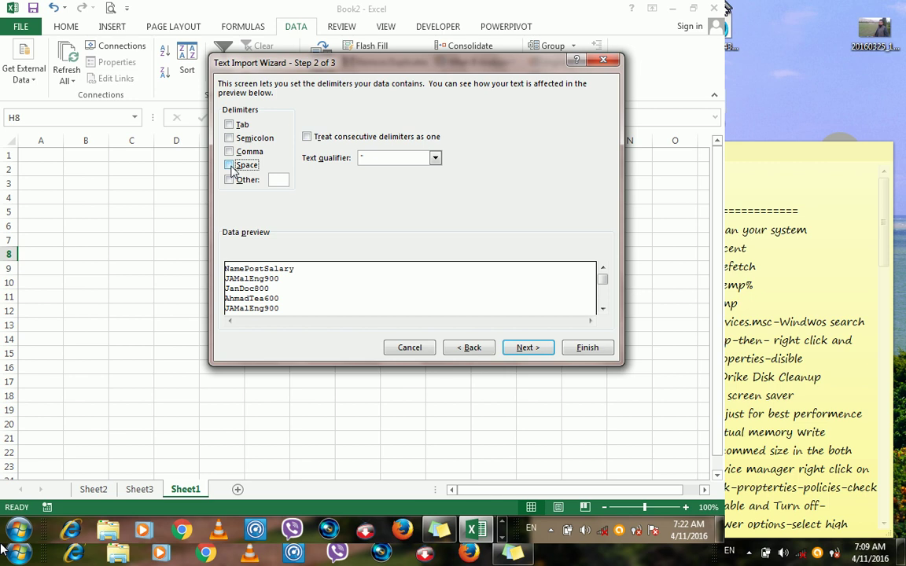
click(229, 152)
click(229, 139)
click(229, 138)
click(230, 181)
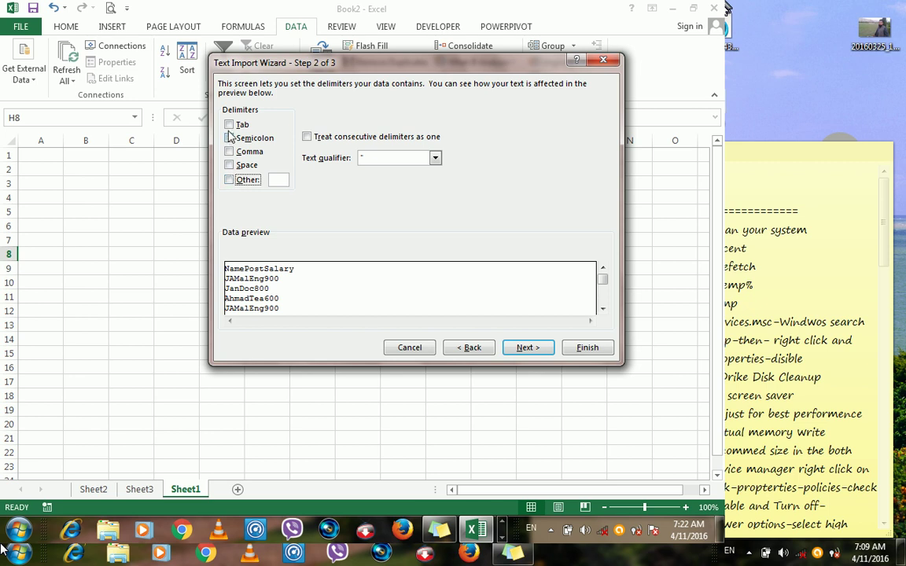
click(229, 125)
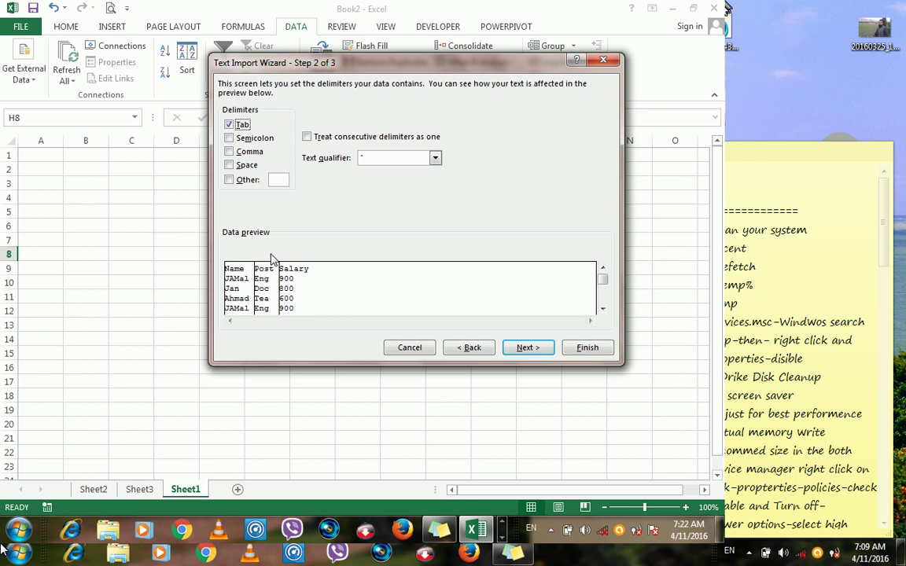
Finish the text import with the General column format and place the data in the existing worksheet at $H$8.
click(518, 349)
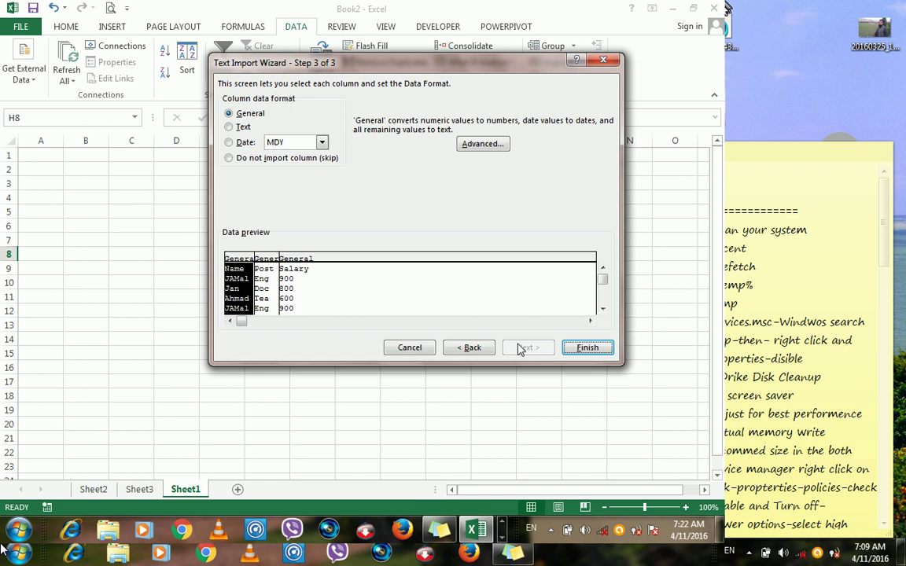
click(236, 114)
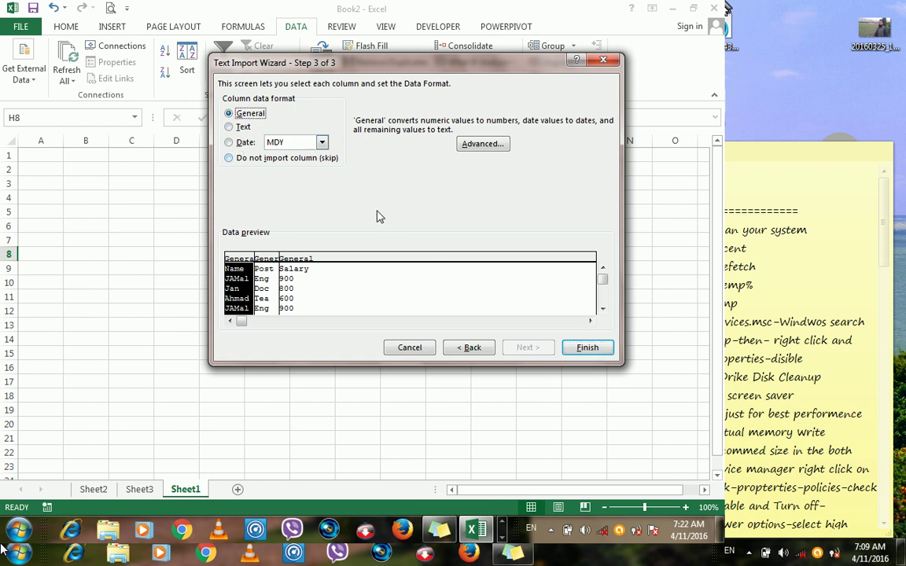
click(586, 348)
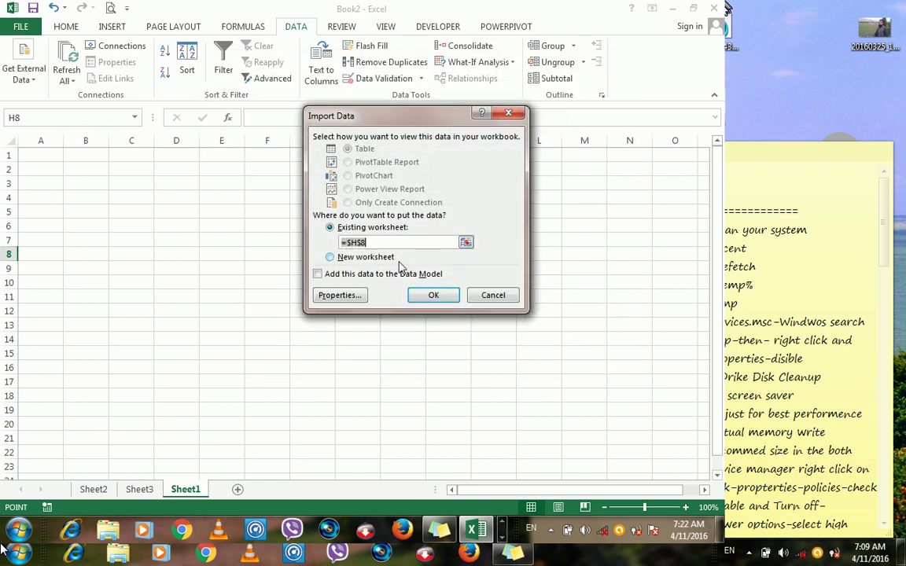
click(433, 295)
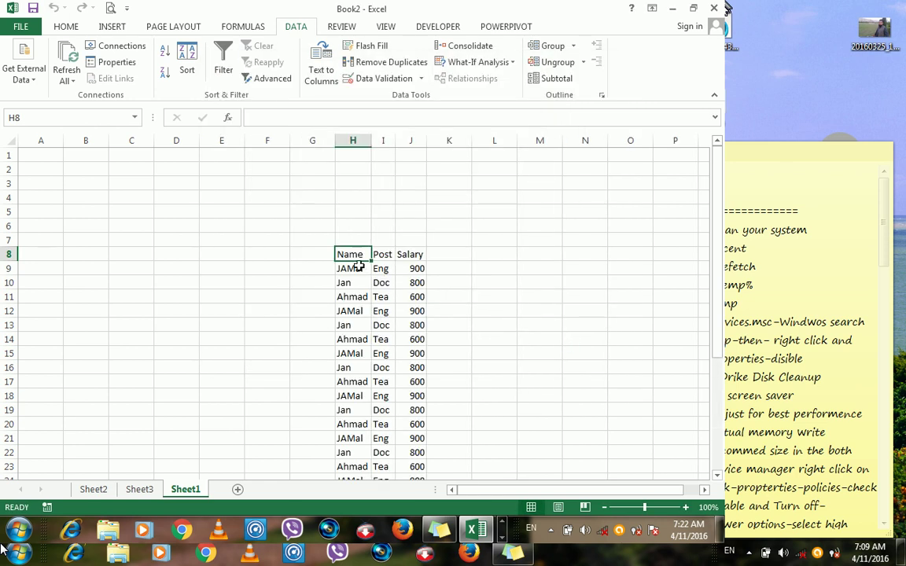
Widen the Post column of the imported data and apply all borders to the header cells H8:J8.
drag(350, 254, 417, 467)
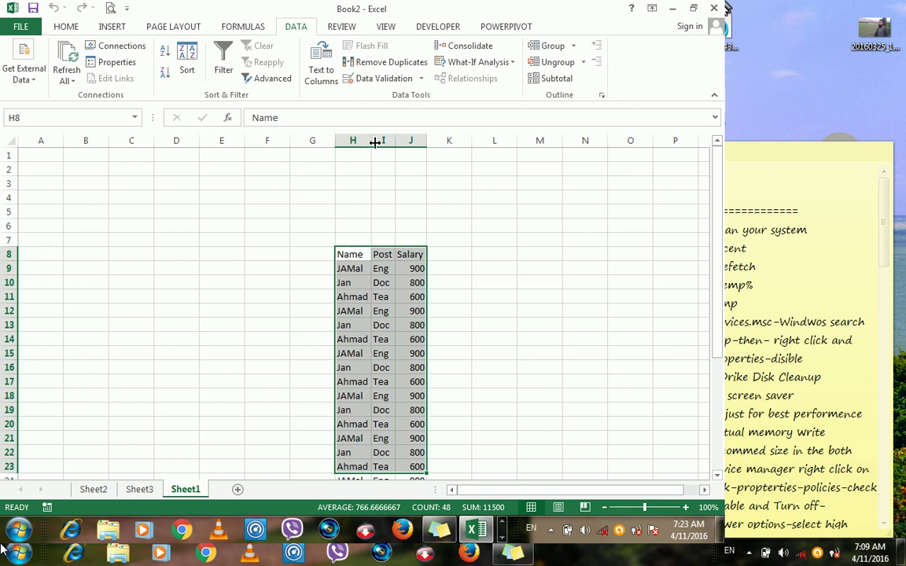
drag(396, 140, 417, 140)
drag(344, 252, 421, 253)
click(67, 27)
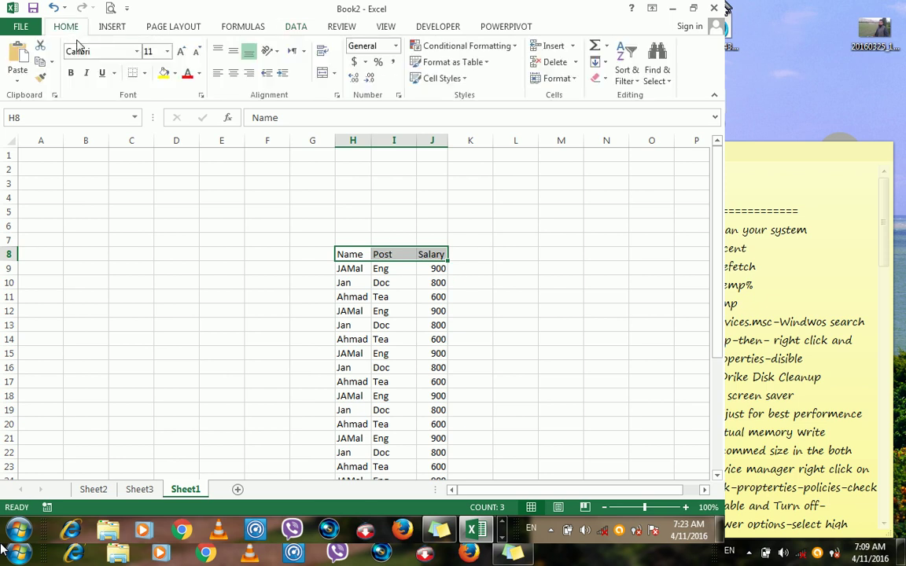
click(144, 72)
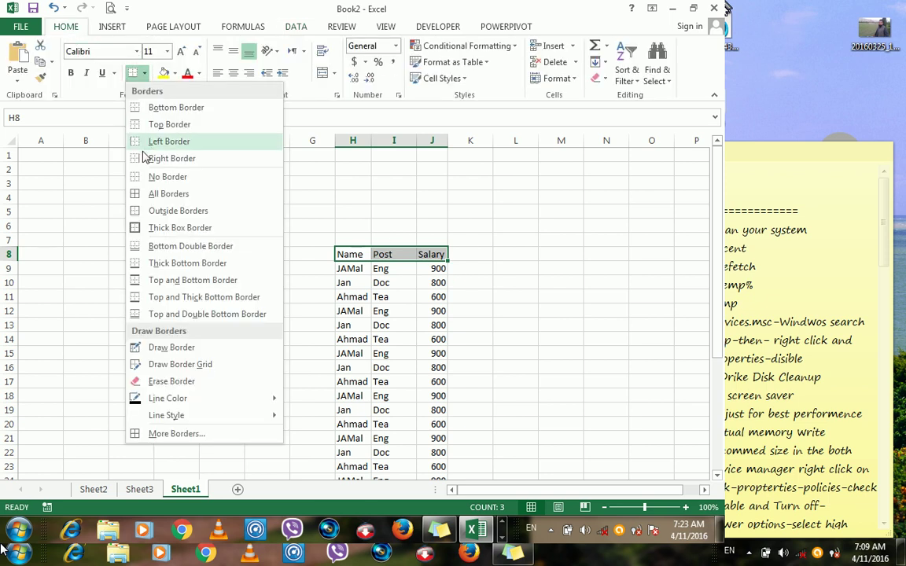
click(144, 194)
click(329, 268)
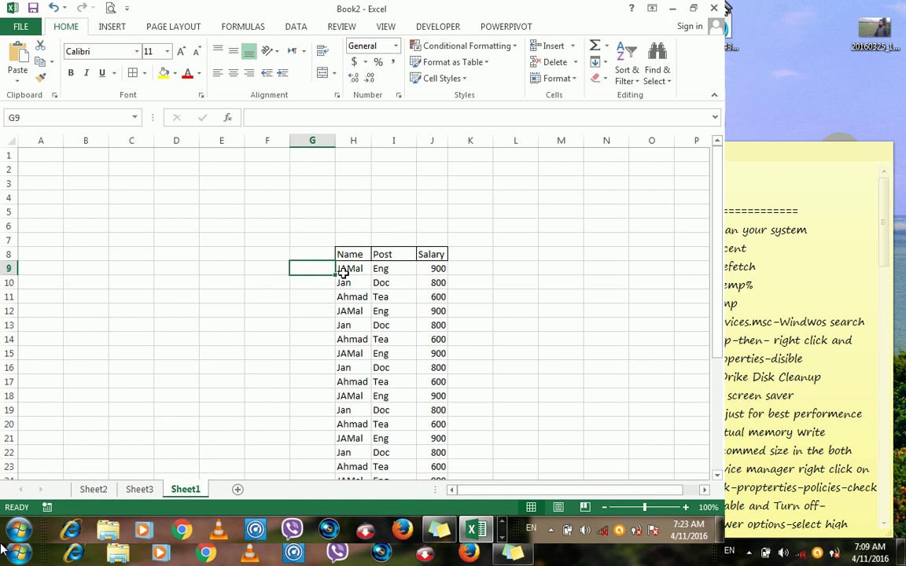
Make the header and the first seven records of the imported data bold (H8:J15).
click(393, 311)
drag(347, 253, 431, 354)
click(70, 73)
click(310, 244)
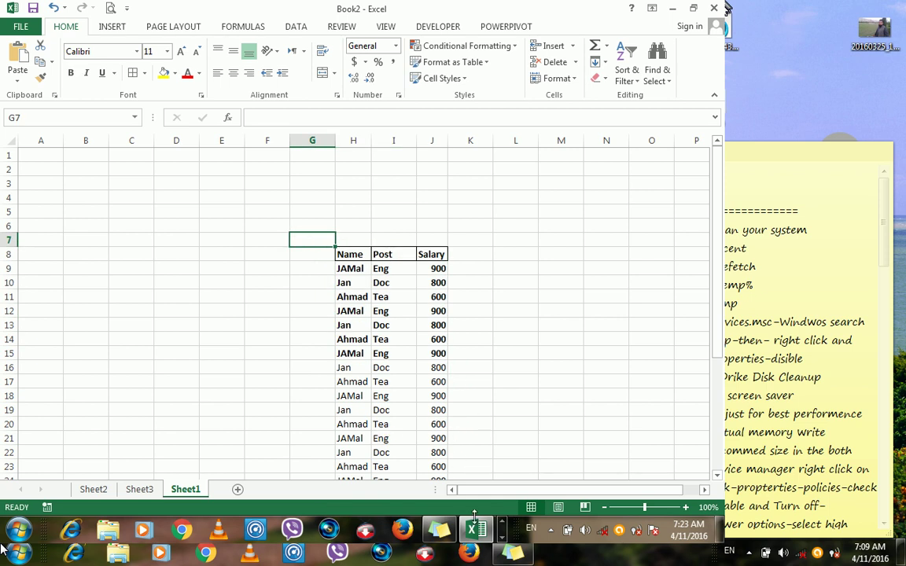
Switch to the text file in Notepad and change the name in the sixth visible line, a Doc record, to "Afghan".
click(476, 529)
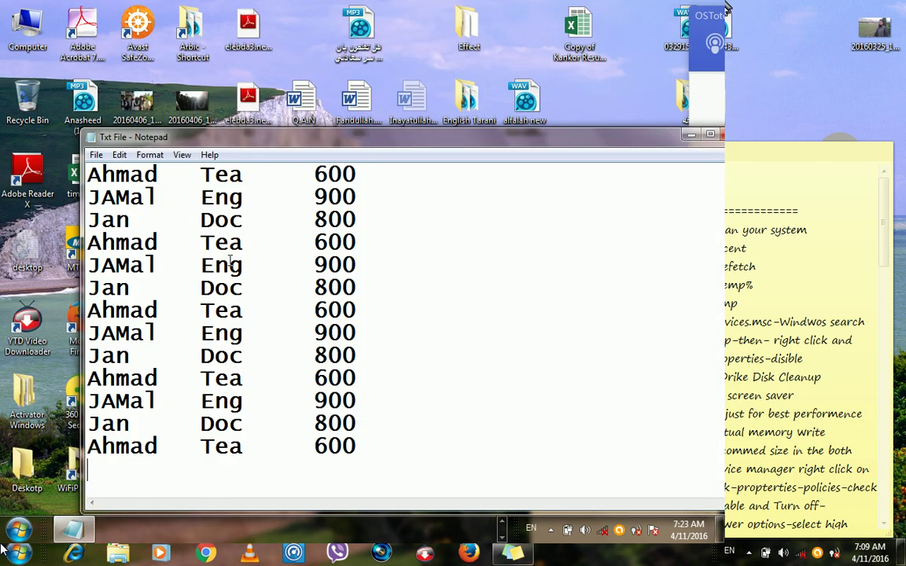
drag(87, 288, 139, 288)
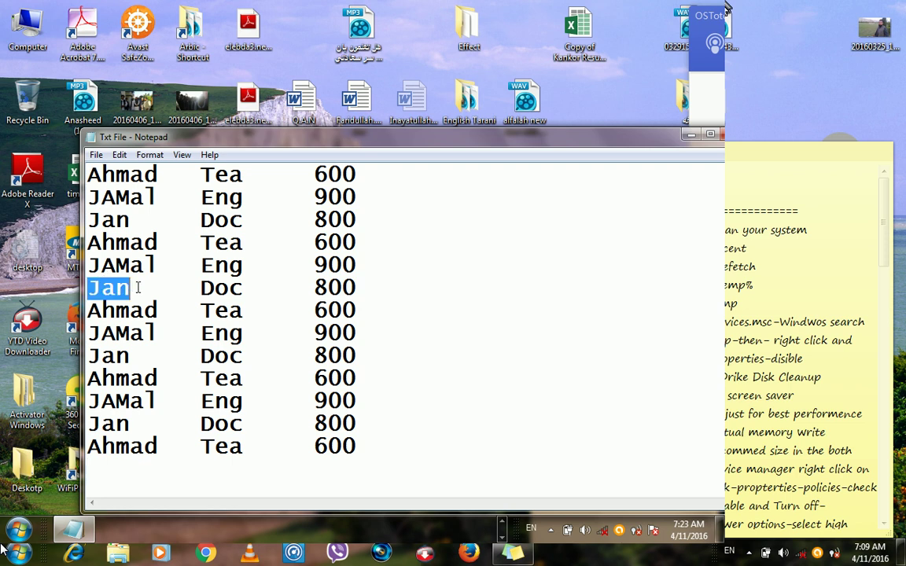
text(Afghan)
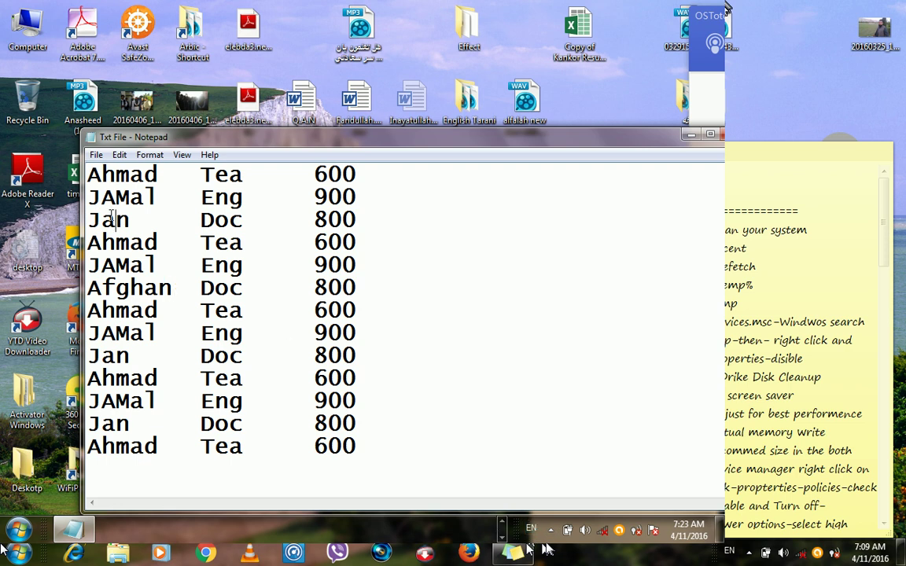
Replace every remaining occurrence of the Doc employee's old name in the text file with "Afghan".
key(ctrl+h)
text(jan)
key(Tab)
text(Afghan)
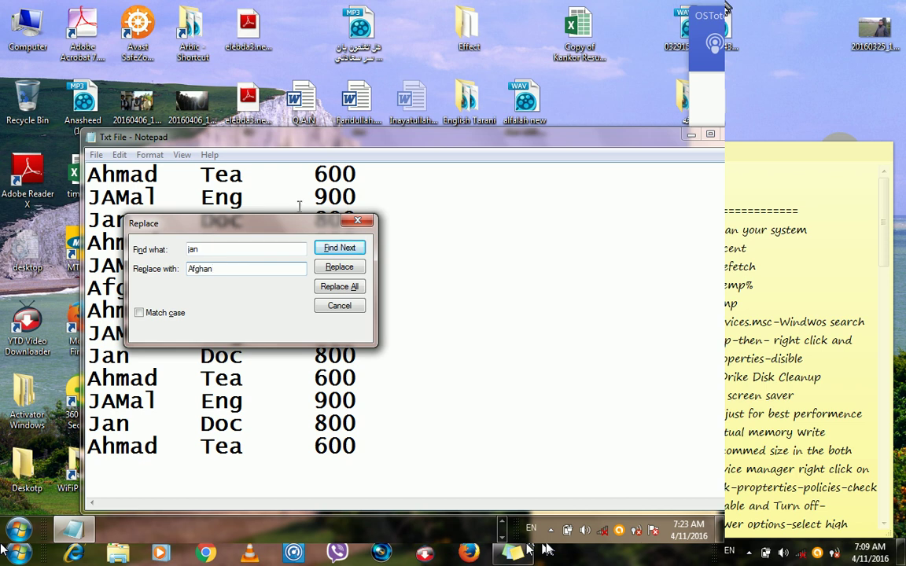
click(333, 286)
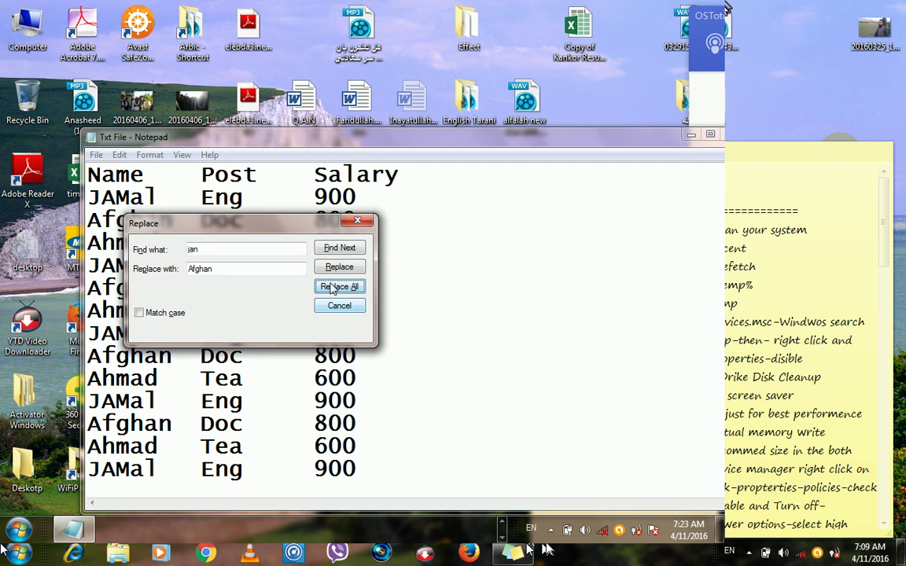
click(339, 305)
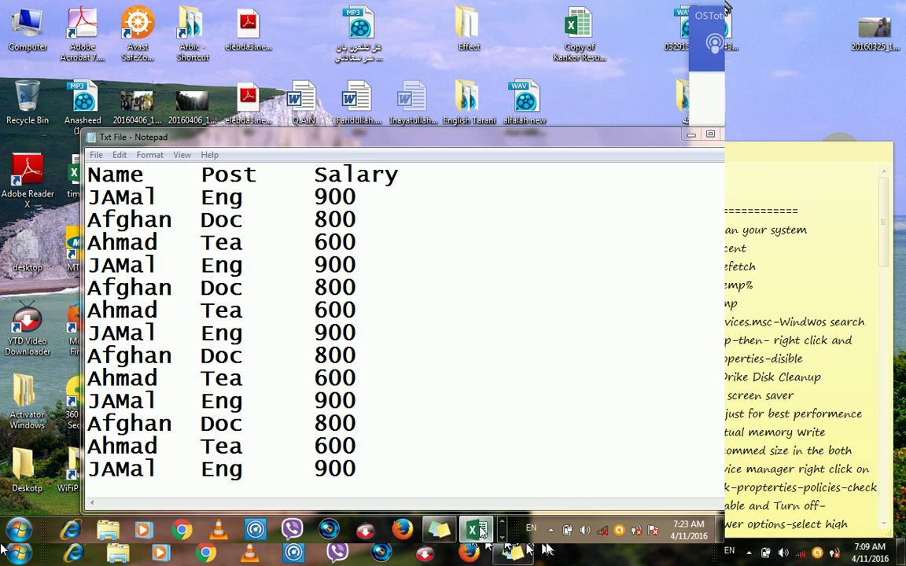
Switch back to Excel and refresh the imported table at H8 from the Txt File in the Documents library.
click(479, 531)
click(347, 323)
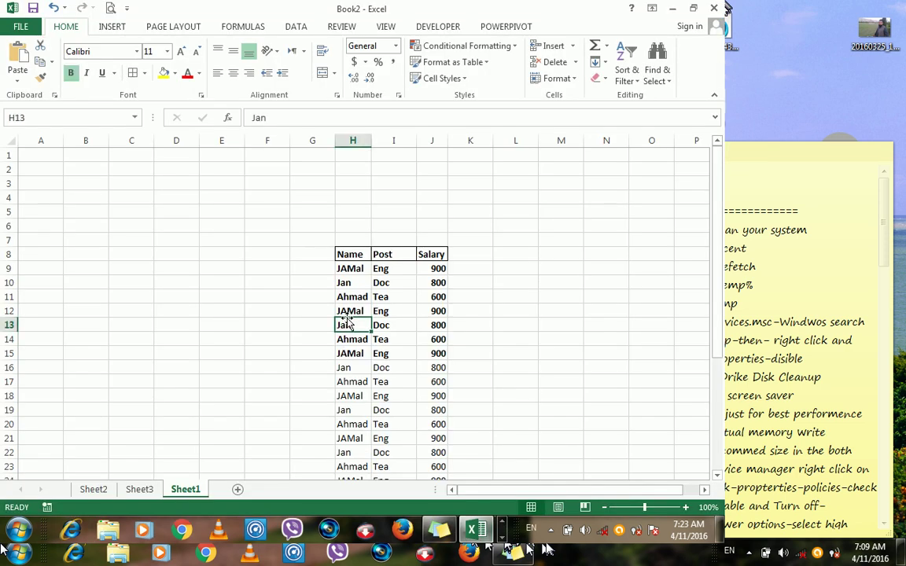
double_click(351, 296)
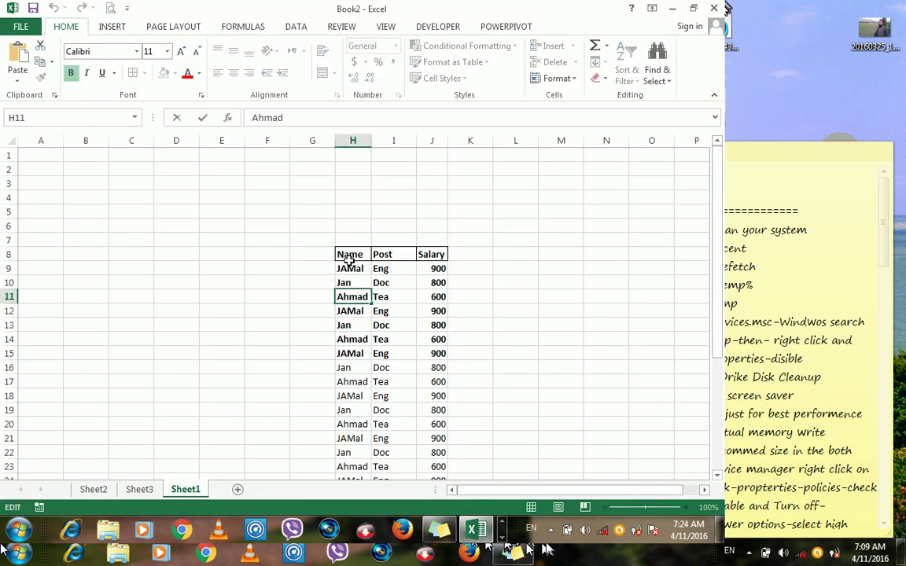
click(349, 258)
click(296, 26)
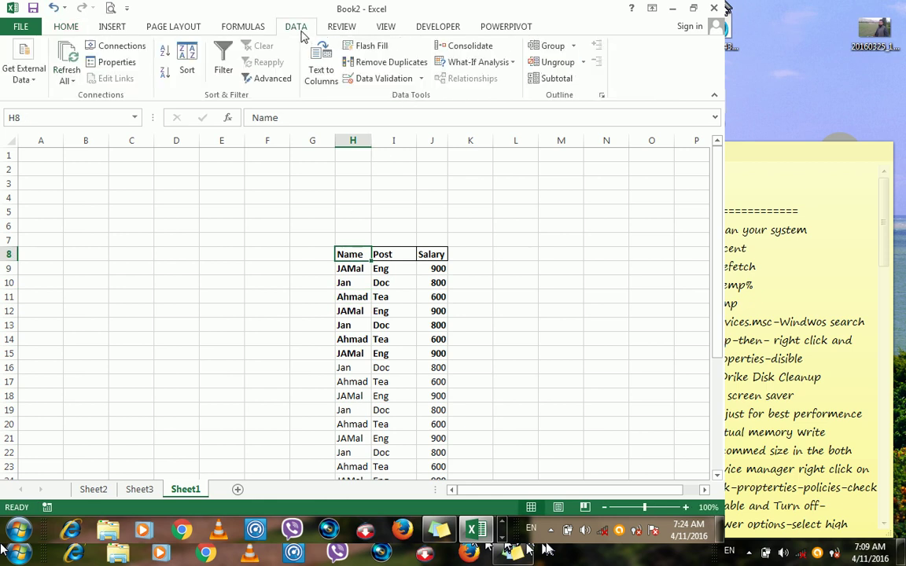
click(72, 79)
click(85, 94)
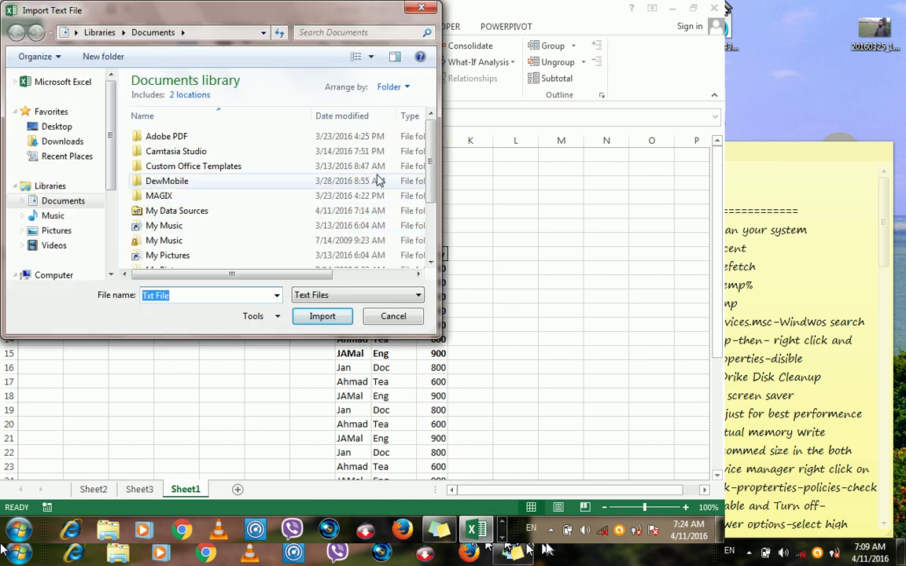
scroll(389, 228, down, 3)
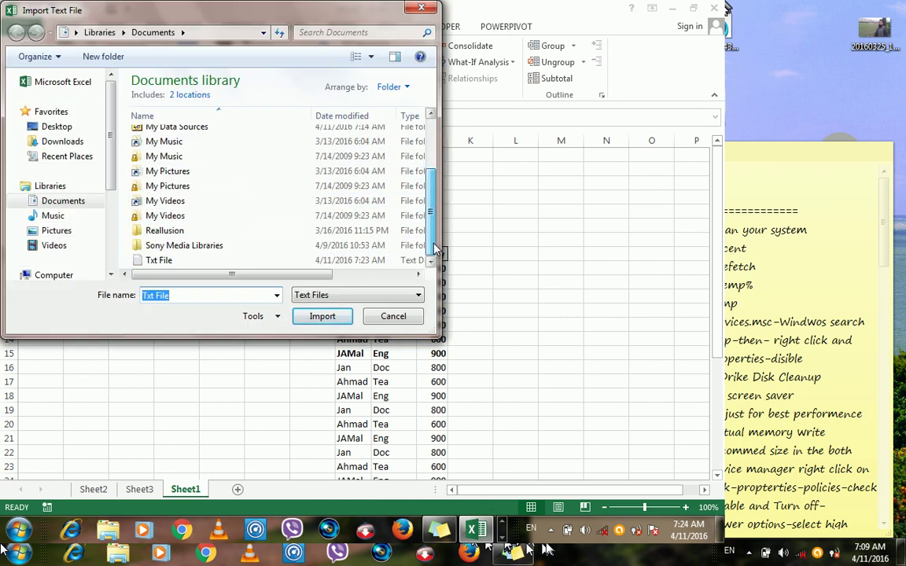
click(162, 260)
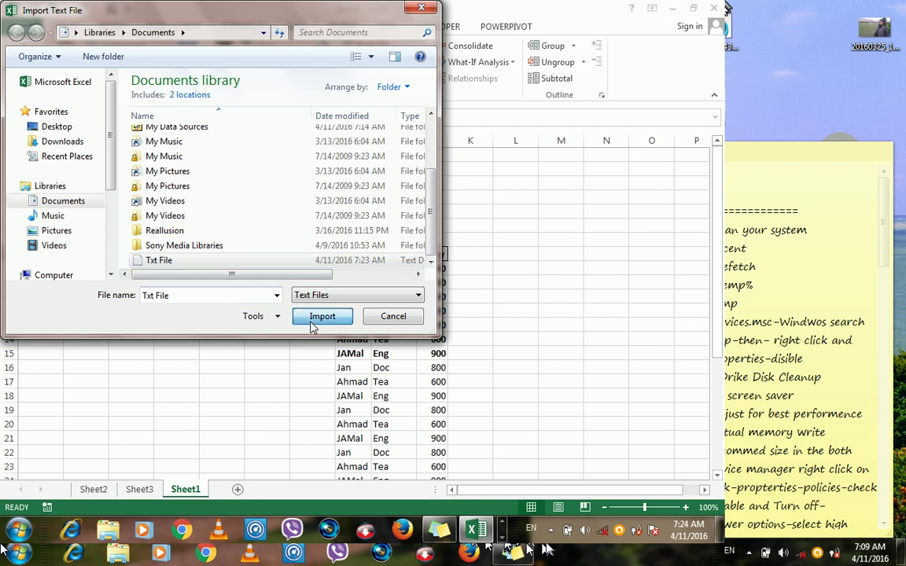
click(313, 325)
click(356, 283)
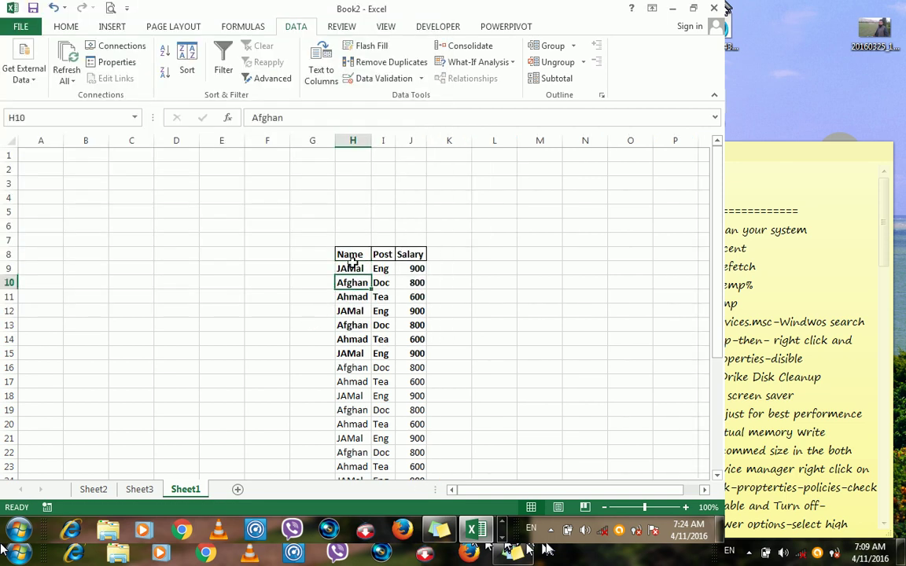
drag(353, 255, 422, 446)
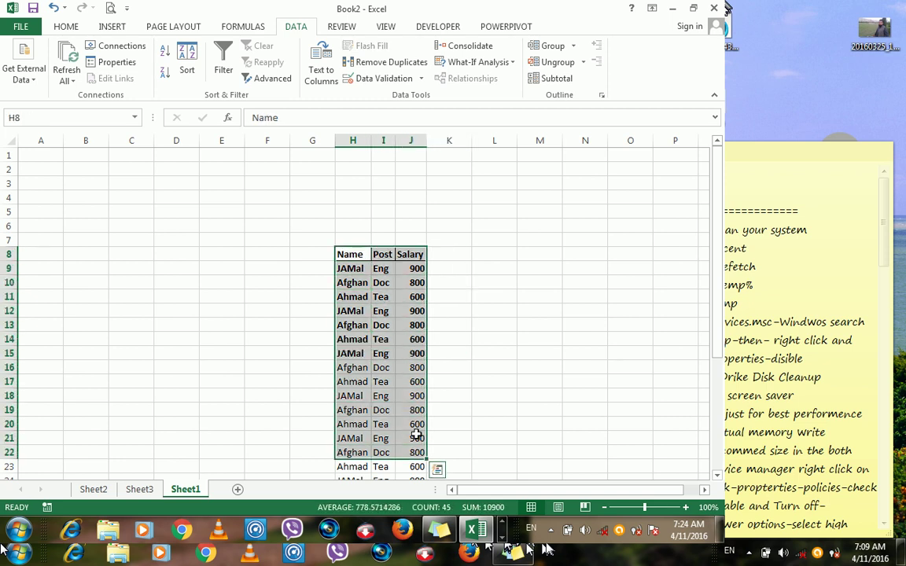
Examine the external data import options, including the other sources from SQL Server to Microsoft Query.
click(26, 75)
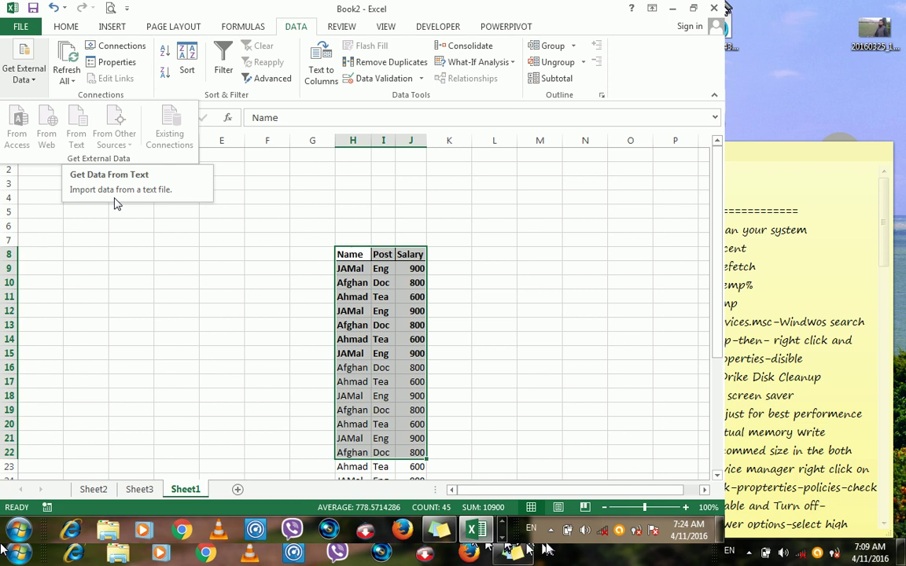
click(193, 247)
click(192, 244)
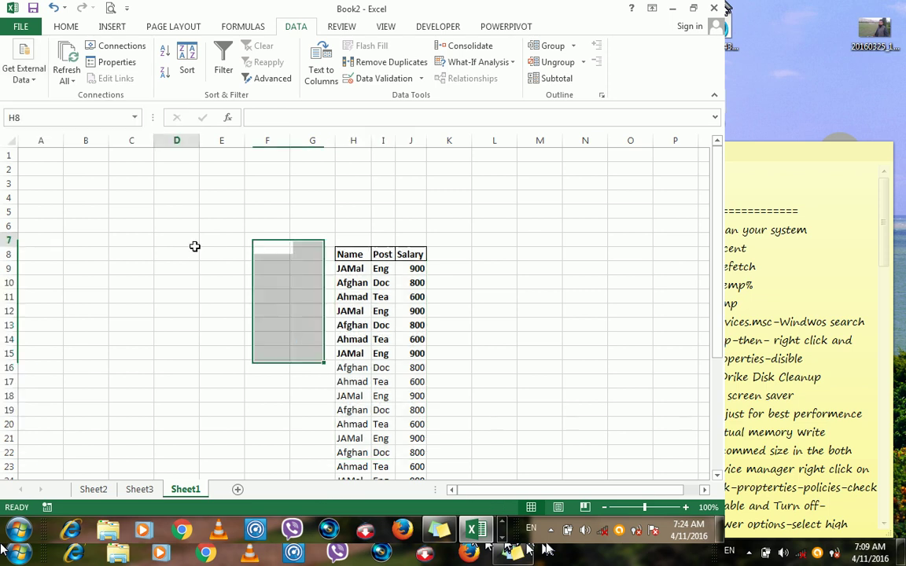
click(24, 71)
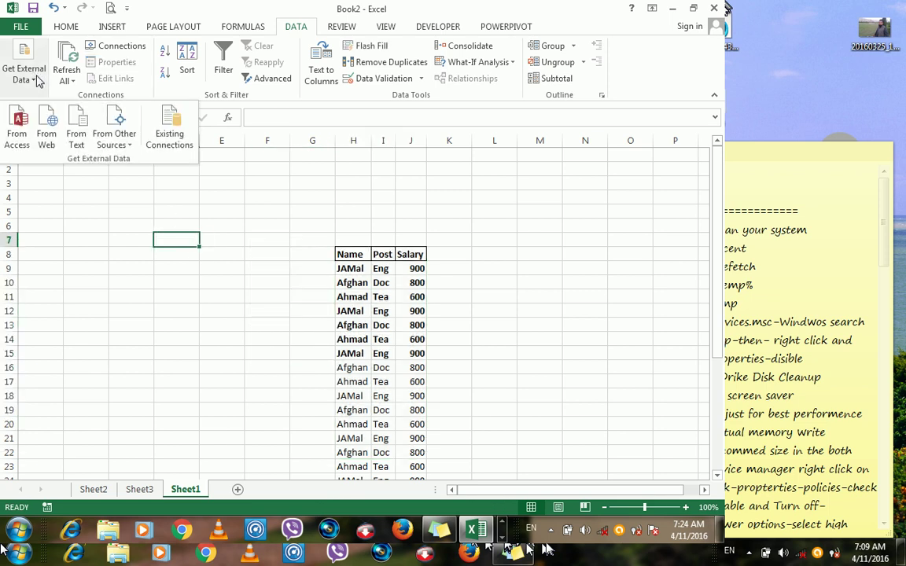
click(108, 138)
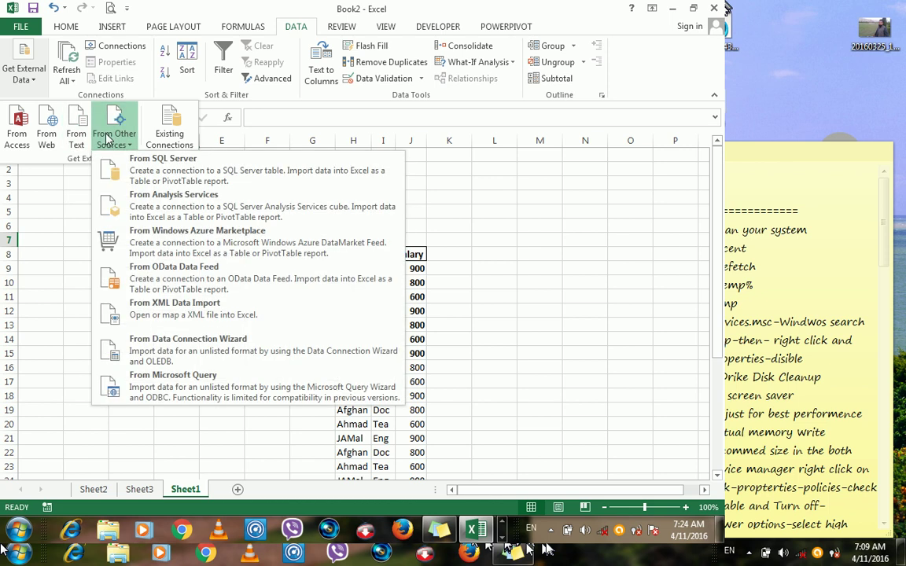
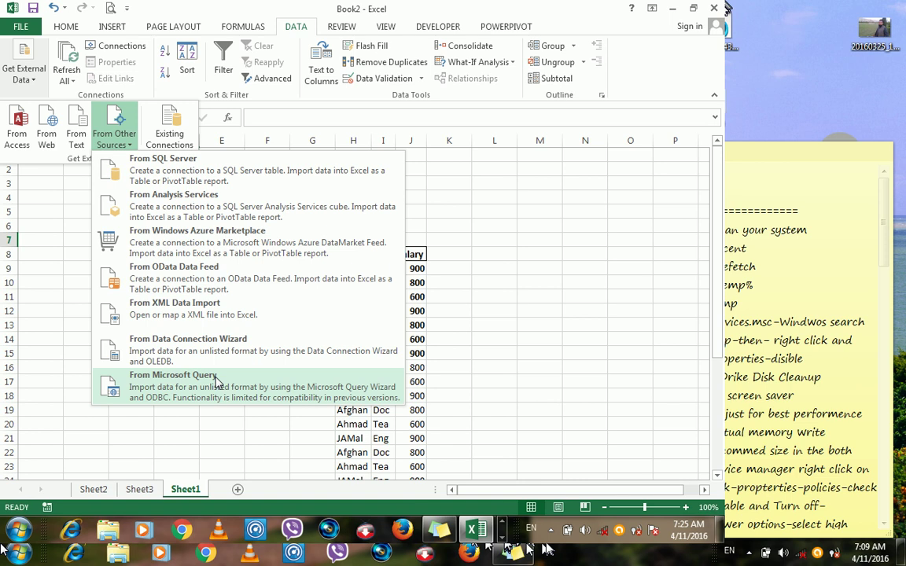
key(Escape)
key(Escape)
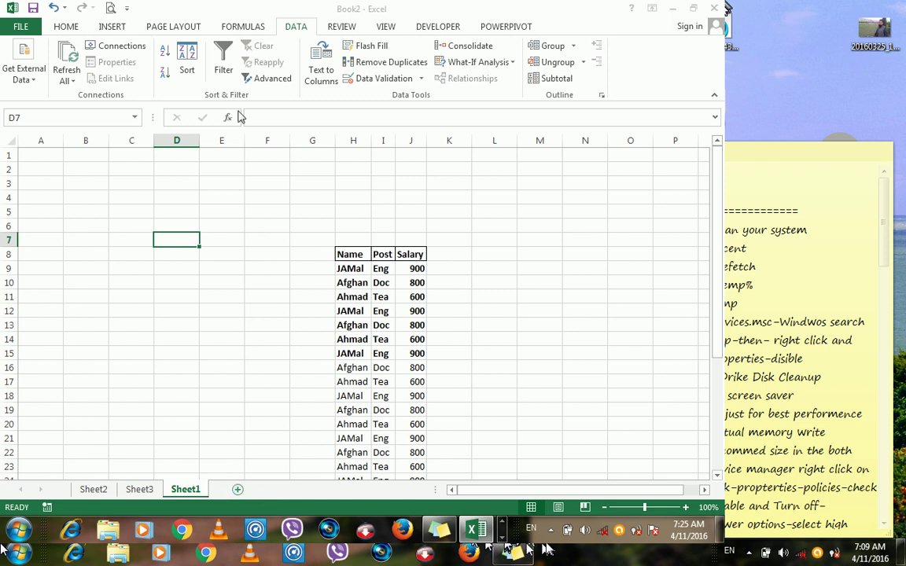
Create a new blank workbook and enter the headers Name, Salary and Post in cells D3:F3.
key(ctrl+n)
click(180, 188)
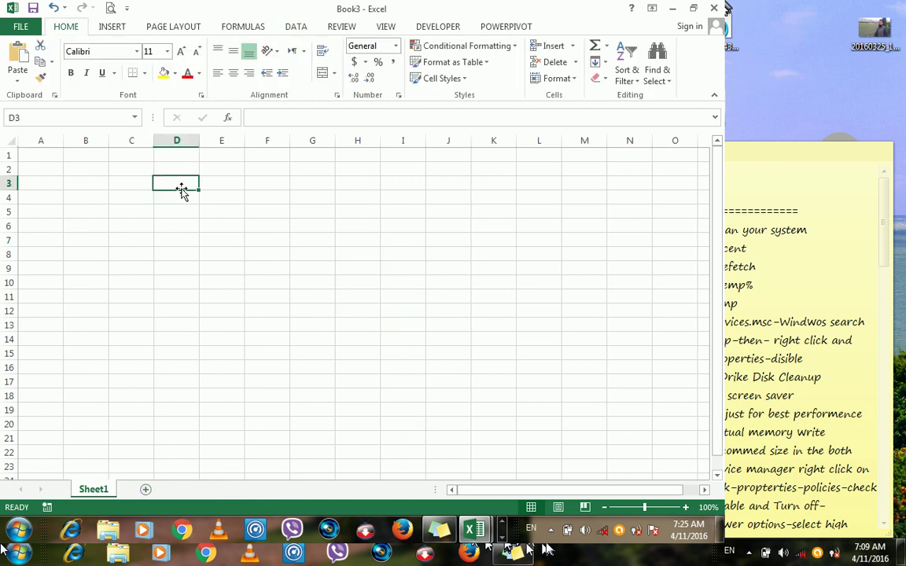
text(NAme)
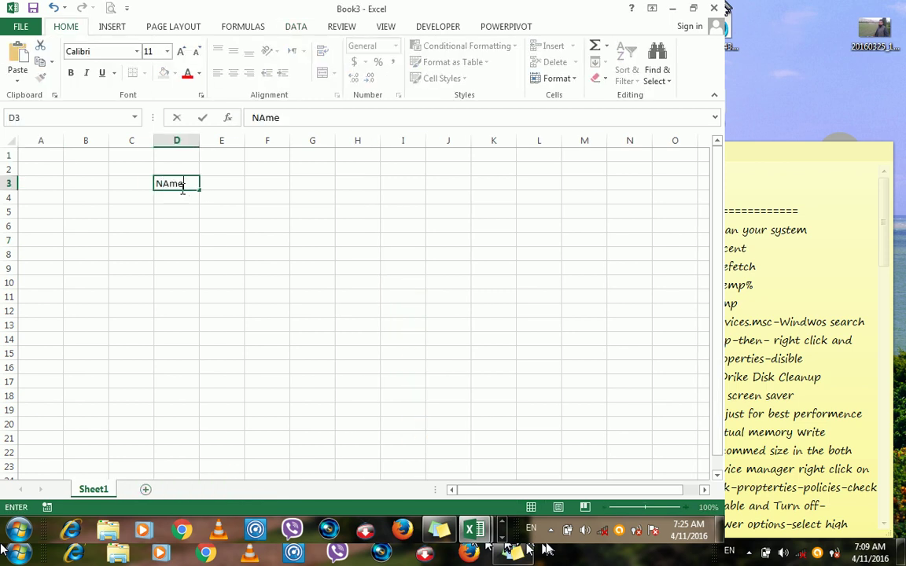
key(Tab)
text(Salary)
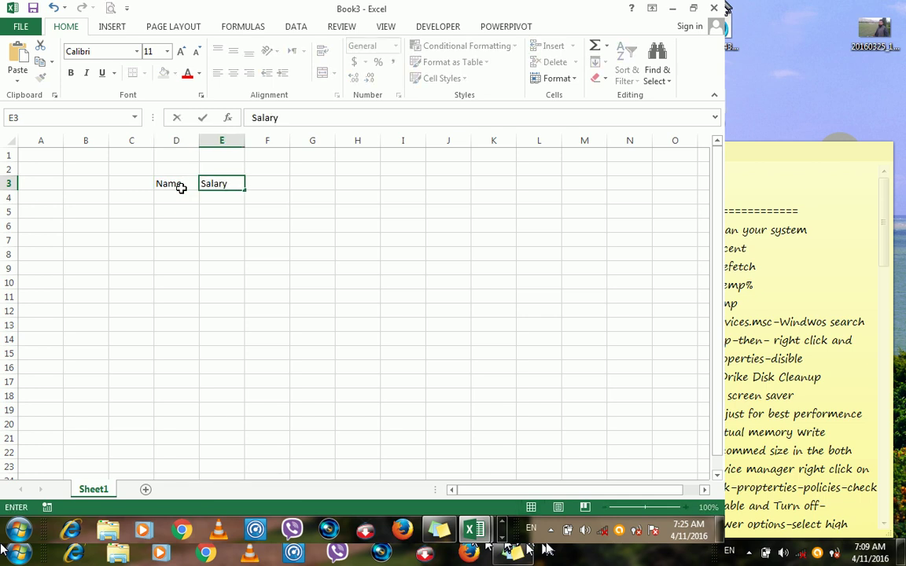
key(Tab)
text(Post)
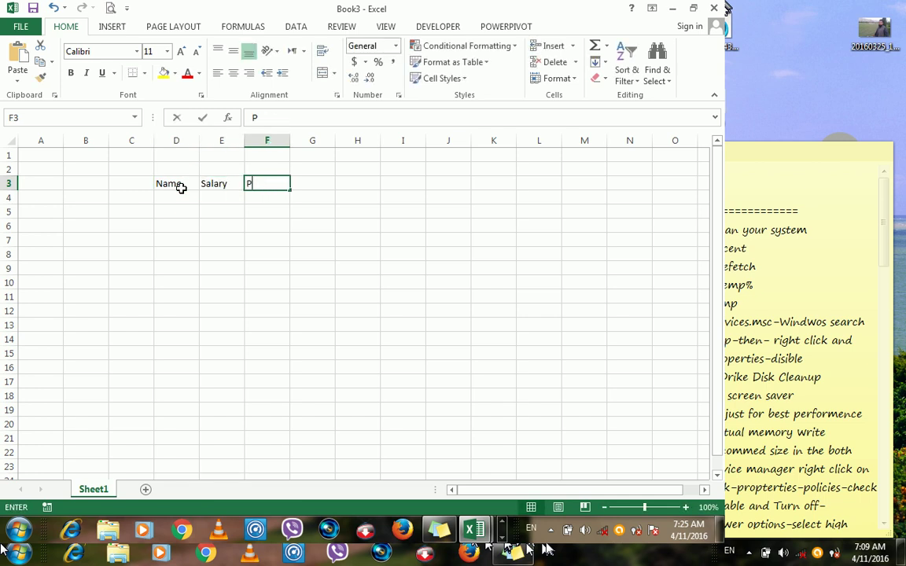
key(Return)
Fill the Name column, cells D4:D7, with four employees' first names.
click(181, 196)
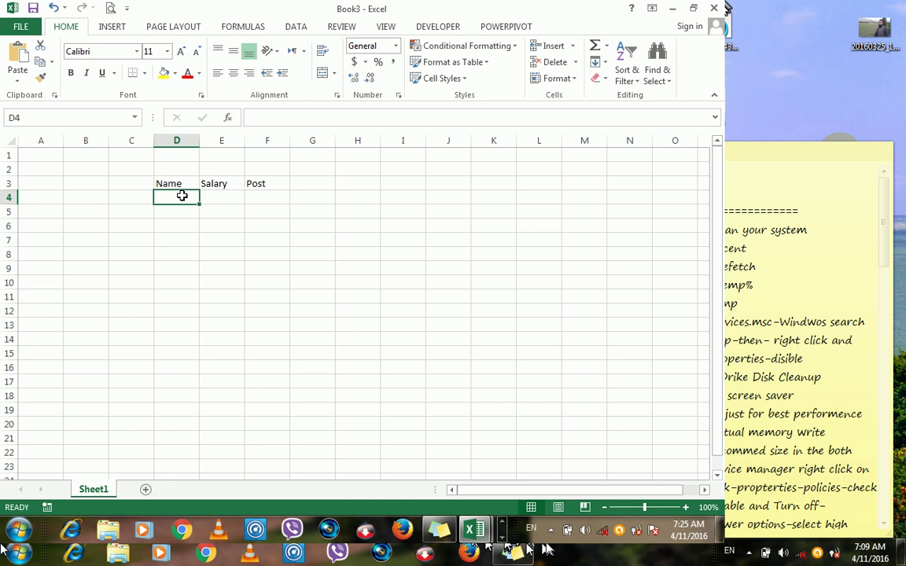
text(Ahmad)
key(Return)
text(Wafa)
key(Return)
text(Saqm)
key(BackSpace)
key(BackSpace)
text(mad)
key(Return)
text(Jan)
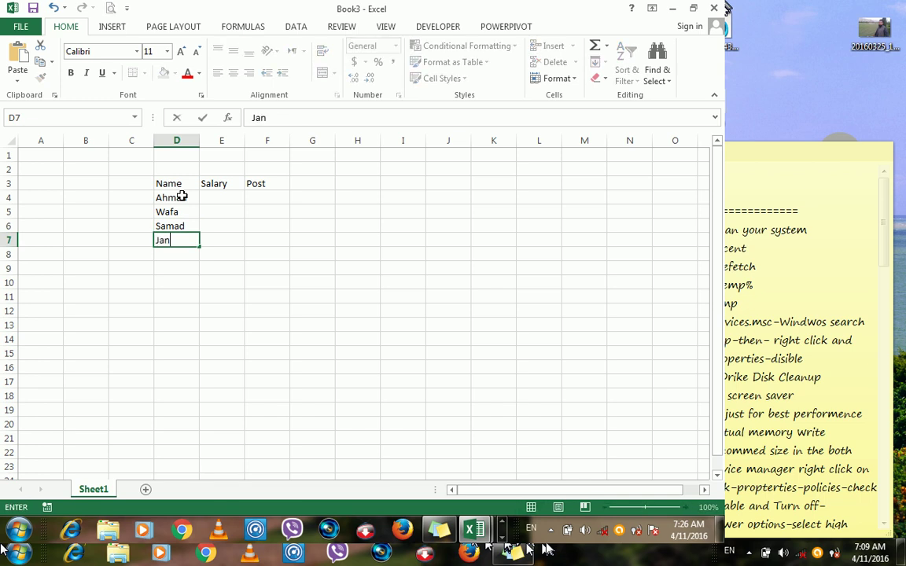
key(Return)
text(Khjan)
key(BackSpace)
key(BackSpace)
key(BackSpace)
key(BackSpace)
key(BackSpace)
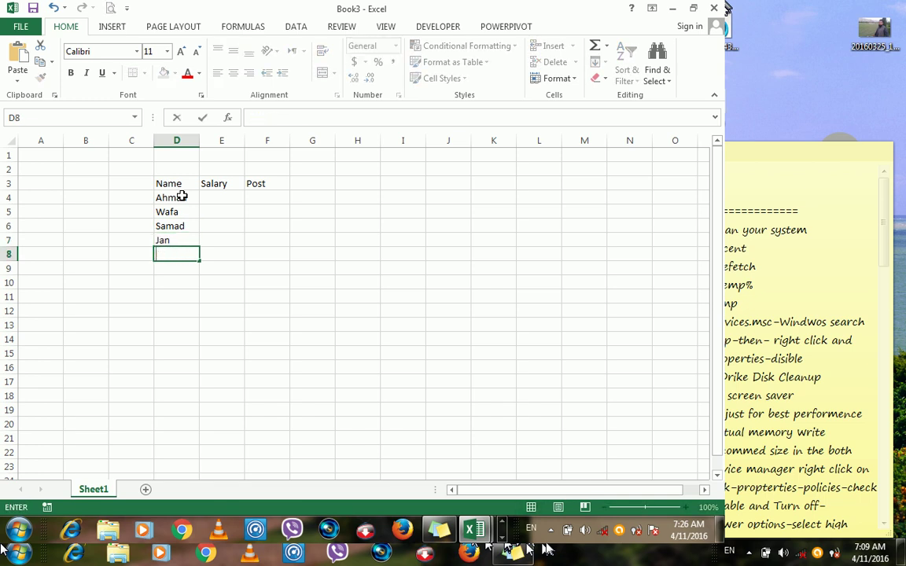
Enter the salaries 900, 400, 300 and 200 in cells E4:E7 and move to the Post column.
click(216, 198)
text(900)
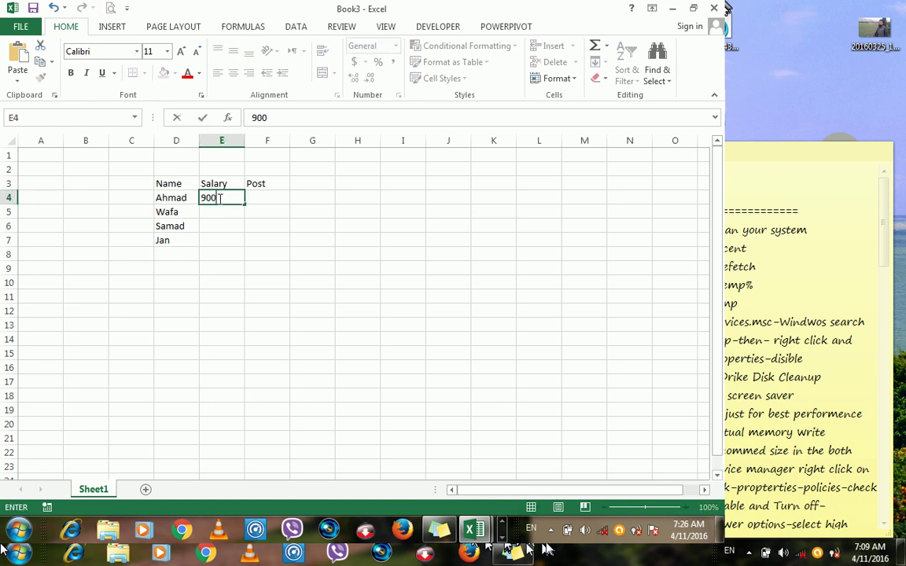
key(Return)
text(400)
key(Return)
text(300)
key(Return)
text(200)
key(Tab)
key(Up)
key(Up)
key(Up)
key(Up)
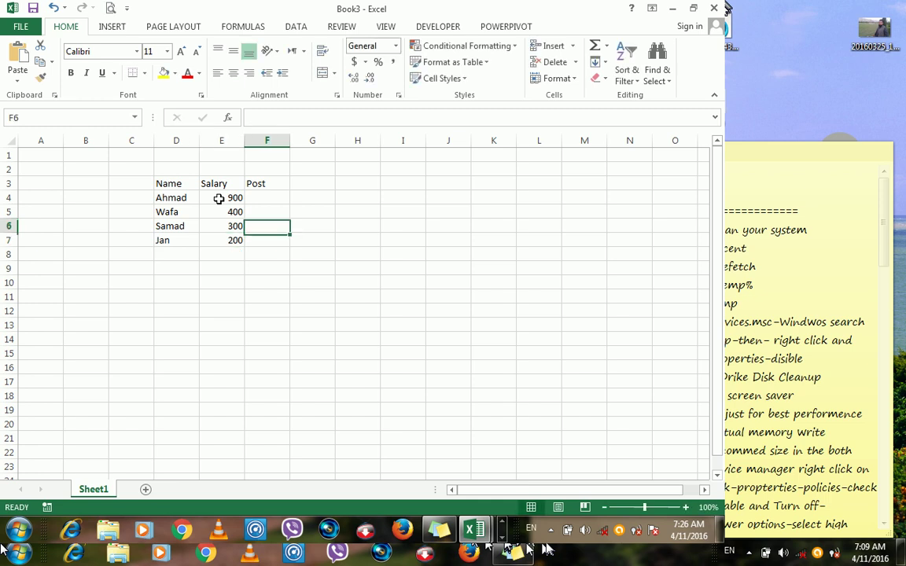
Fill the Post column for the four listed people, F4 to F7, with Eng, Tea, Doc and Eng.
key(Down)
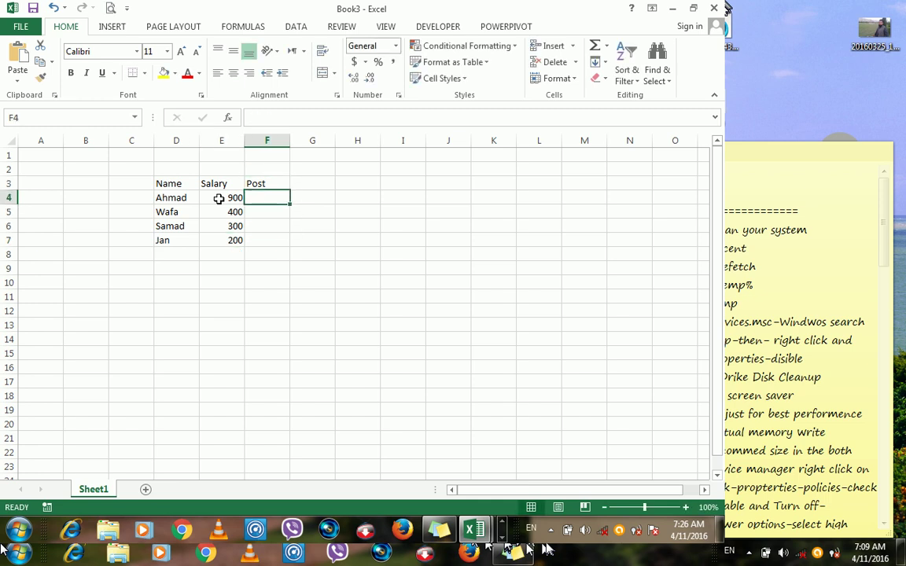
text(Eng)
key(Return)
text(Tea)
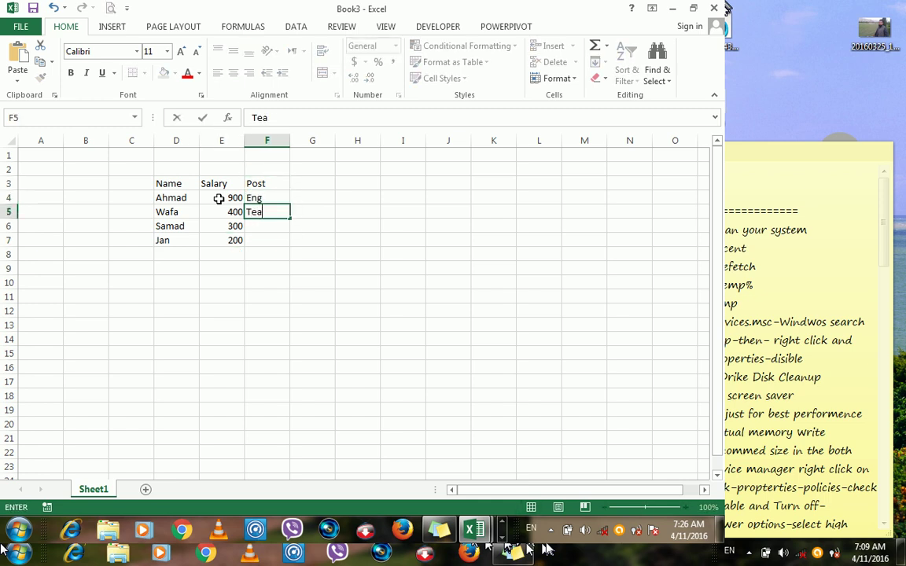
key(Return)
text(Doc)
key(Return)
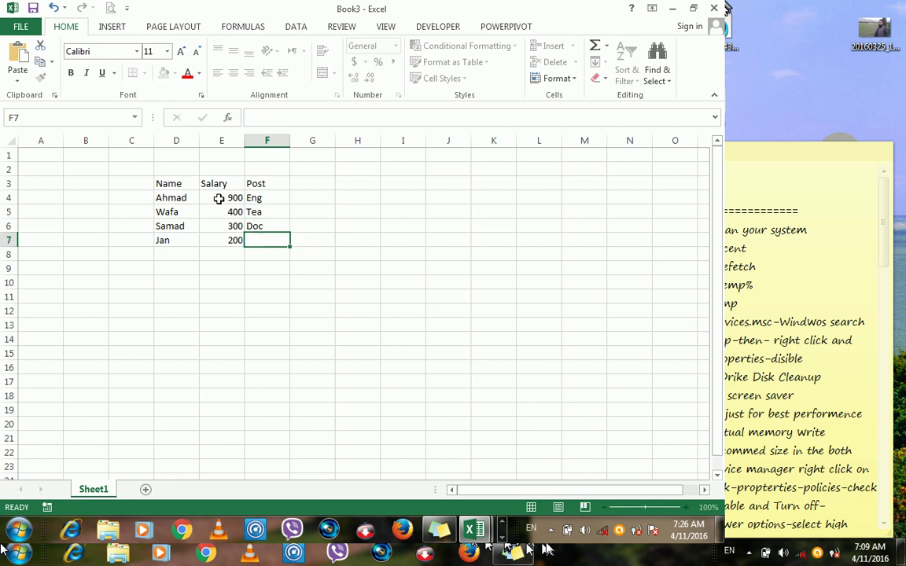
text(Eng)
key(Return)
Copy the four data rows D4:F7 and paste them three times below, starting at D8, D12 and D16.
drag(166, 201, 234, 243)
key(ctrl+c)
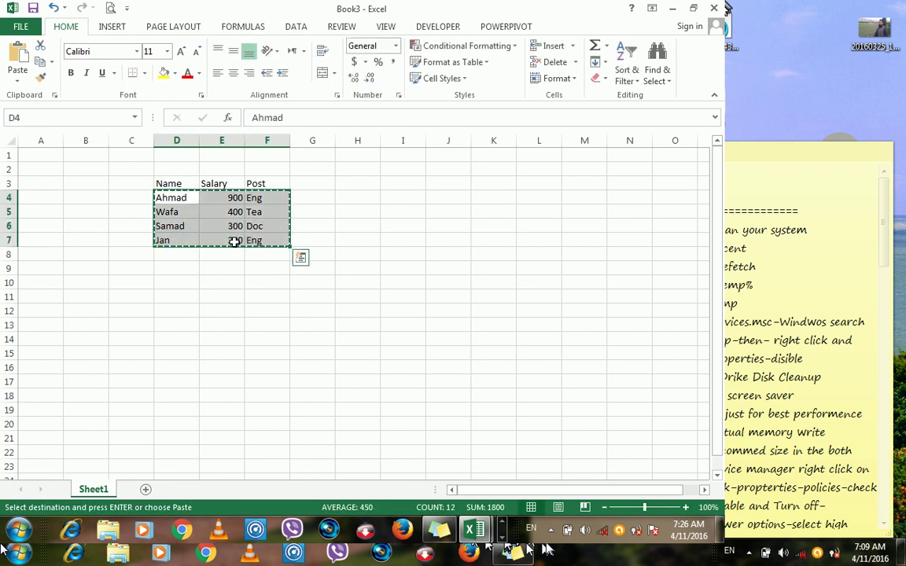
click(185, 252)
key(ctrl+v)
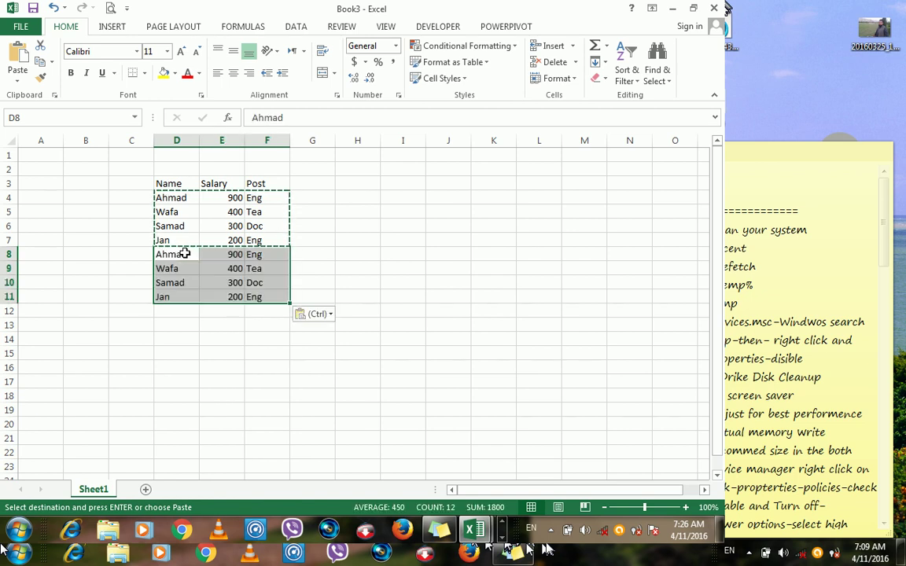
click(177, 314)
key(ctrl+v)
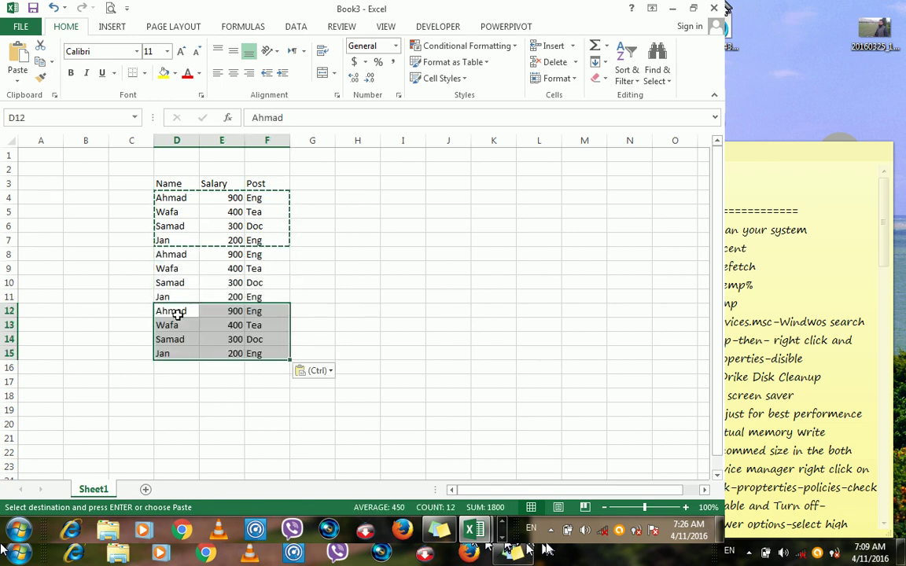
click(177, 315)
click(181, 365)
key(ctrl+v)
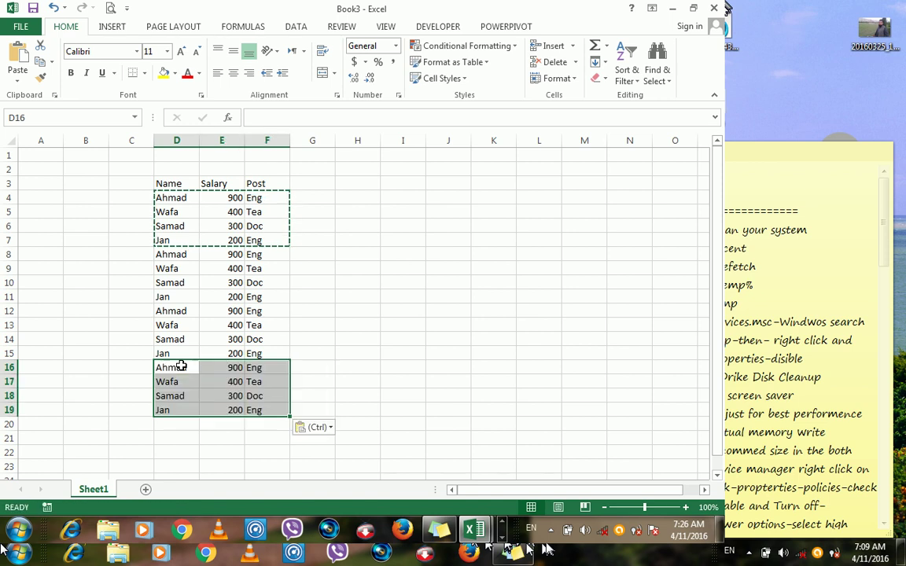
key(ctrl+d)
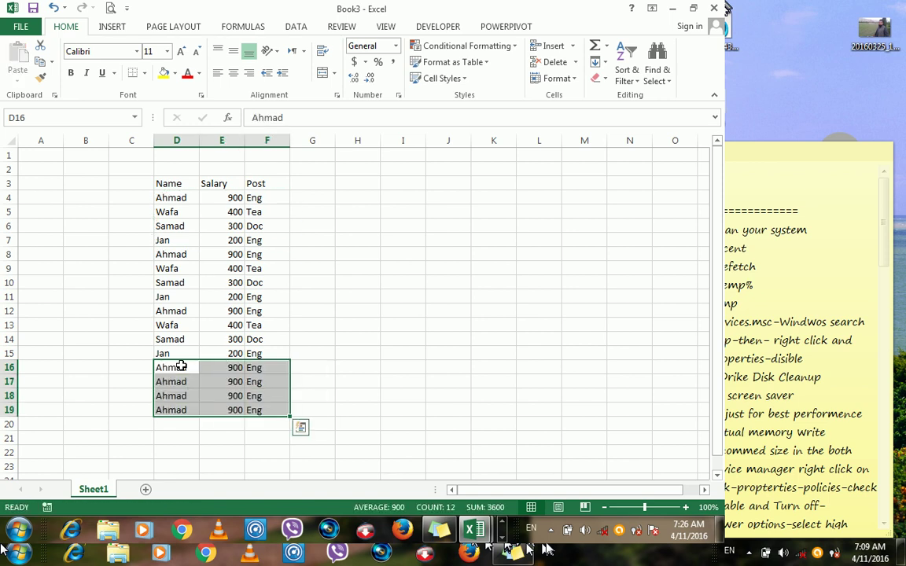
key(ctrl+z)
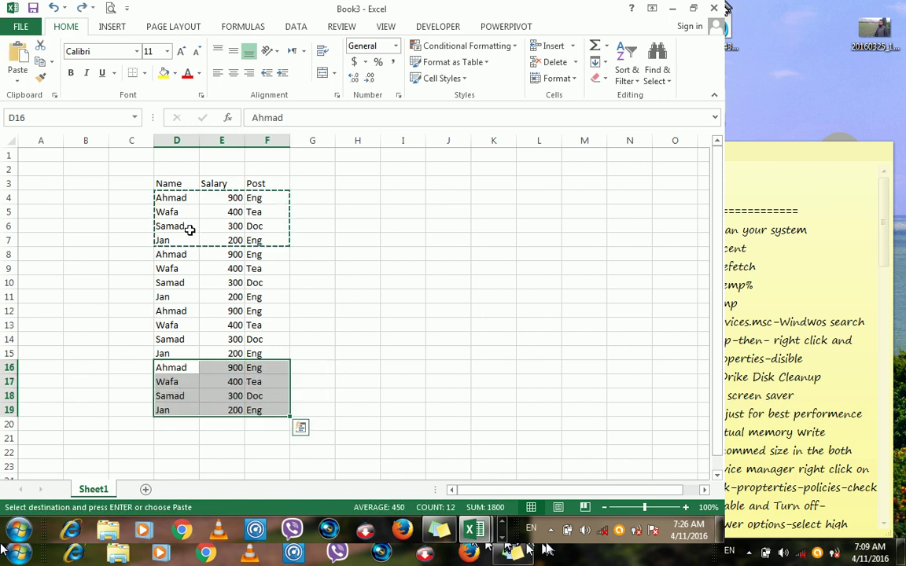
Select the whole table D3:F19 and save the workbook as Book3 in the Documents library.
drag(175, 189, 265, 408)
click(32, 8)
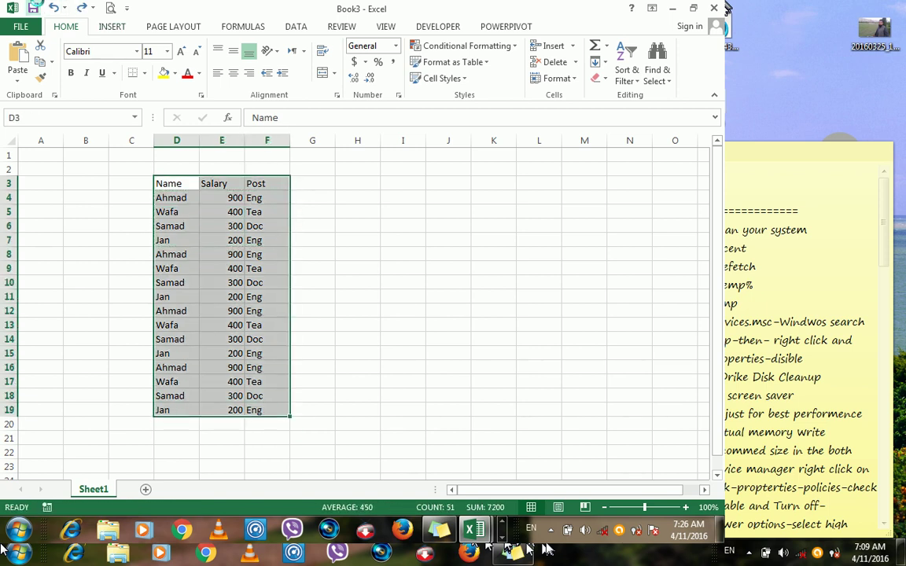
click(378, 233)
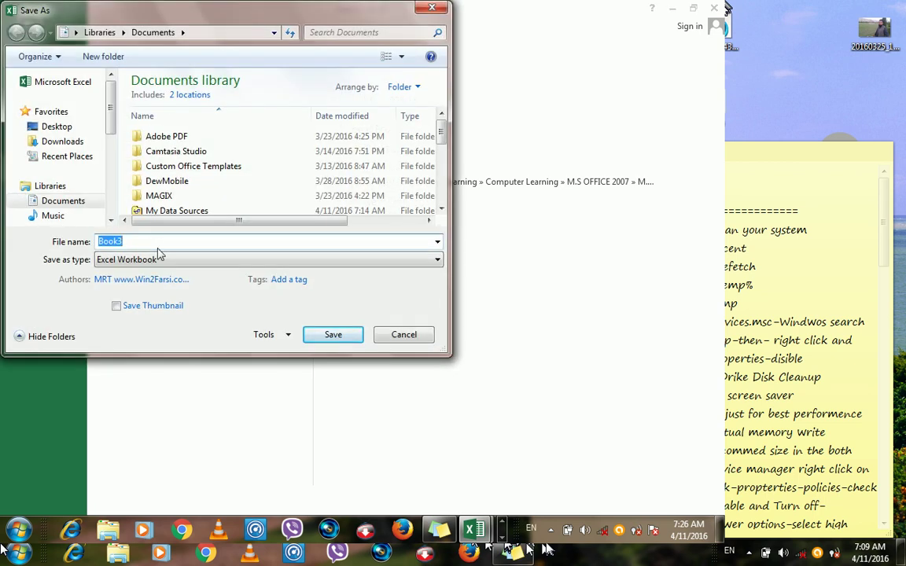
click(330, 336)
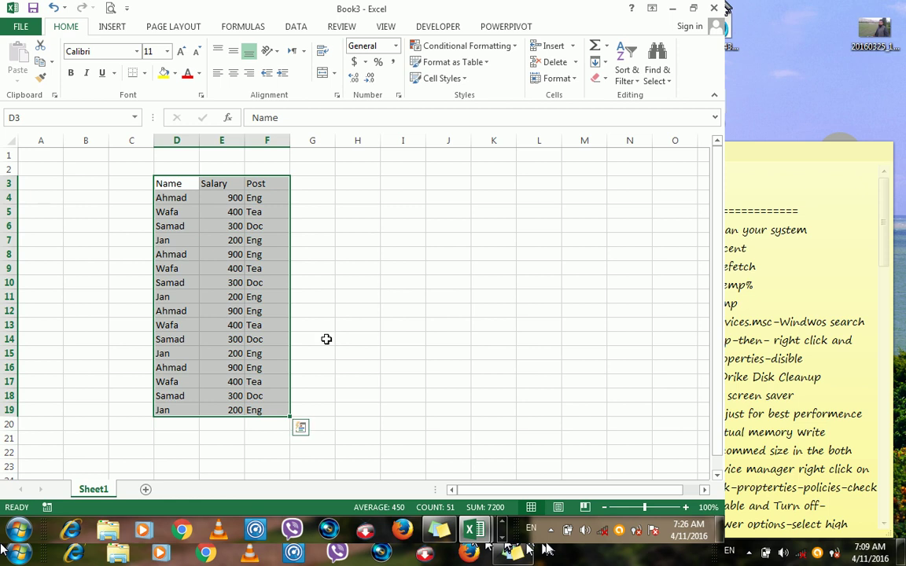
Switch to the Book2 workbook, add a new worksheet and select cell E5 as the import location.
key(ctrl+Tab)
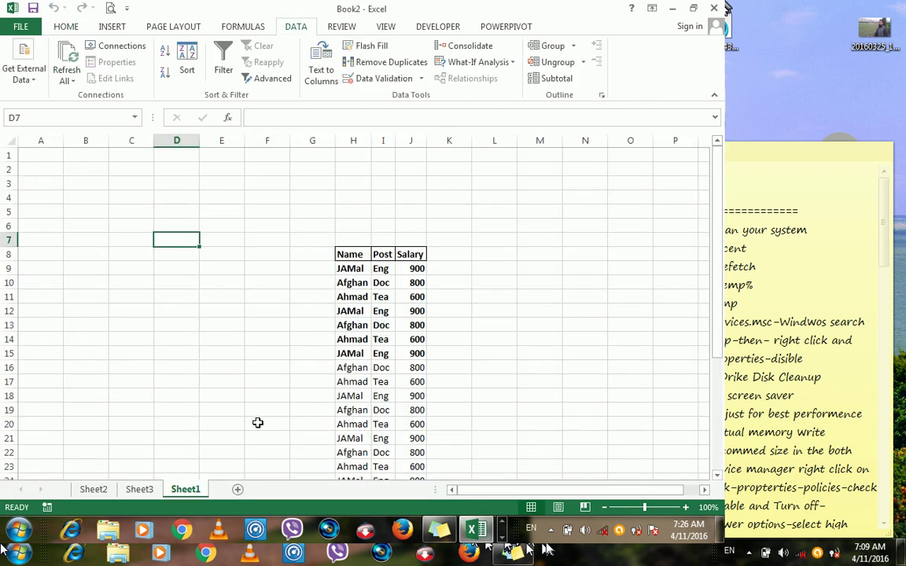
click(237, 489)
click(227, 214)
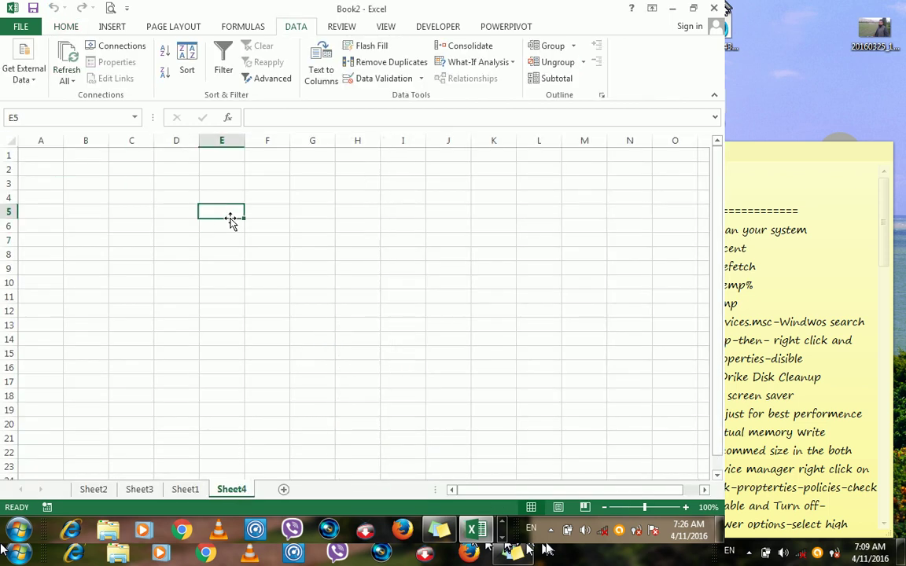
Start an external data import from Microsoft Query with Excel Files as the data source.
click(33, 78)
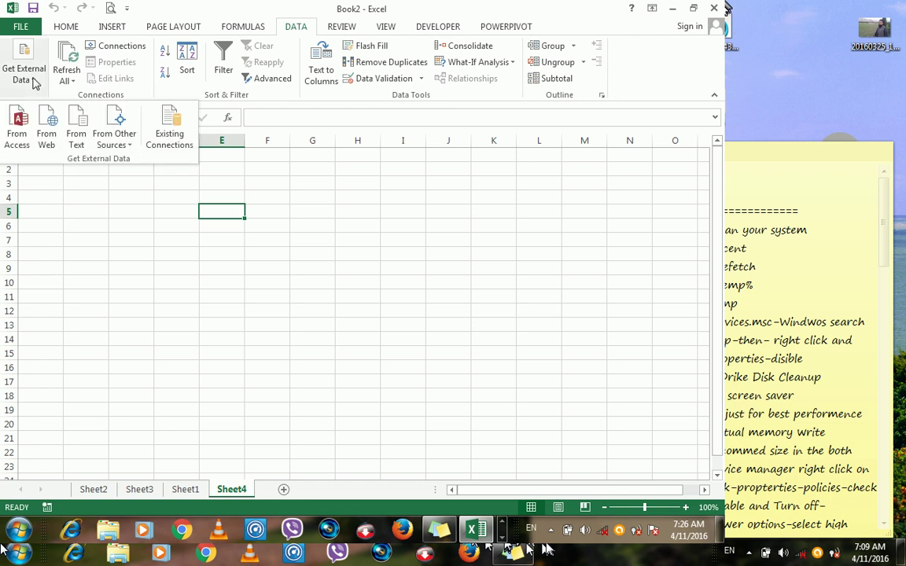
click(124, 142)
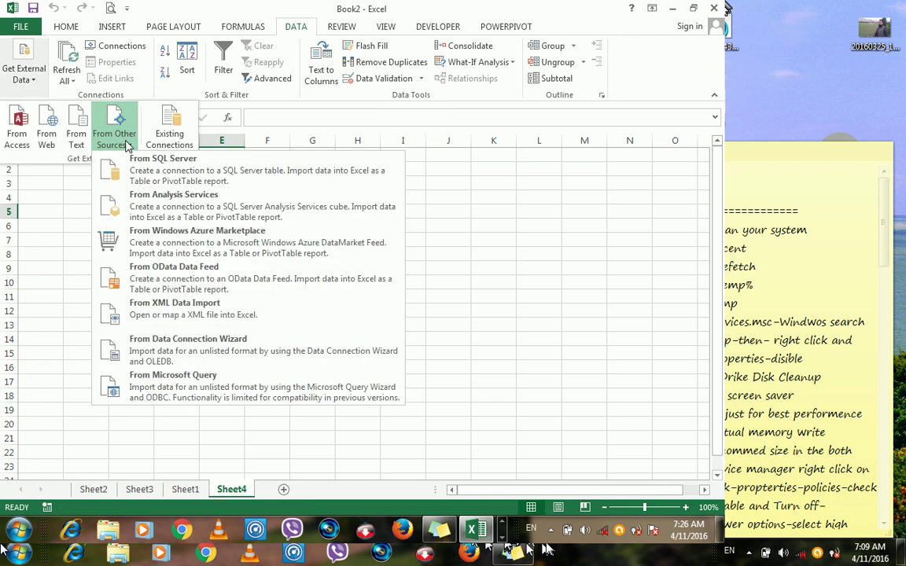
click(191, 377)
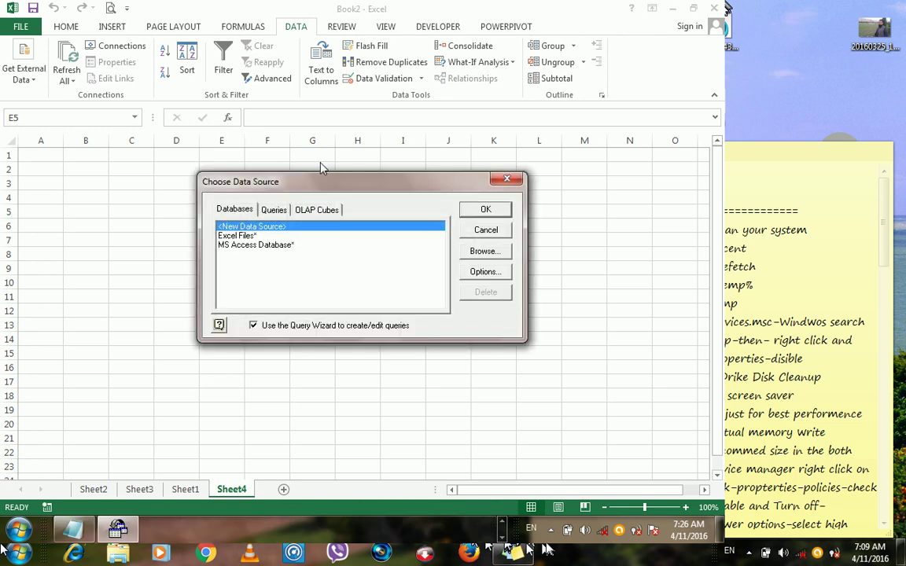
drag(311, 182, 341, 177)
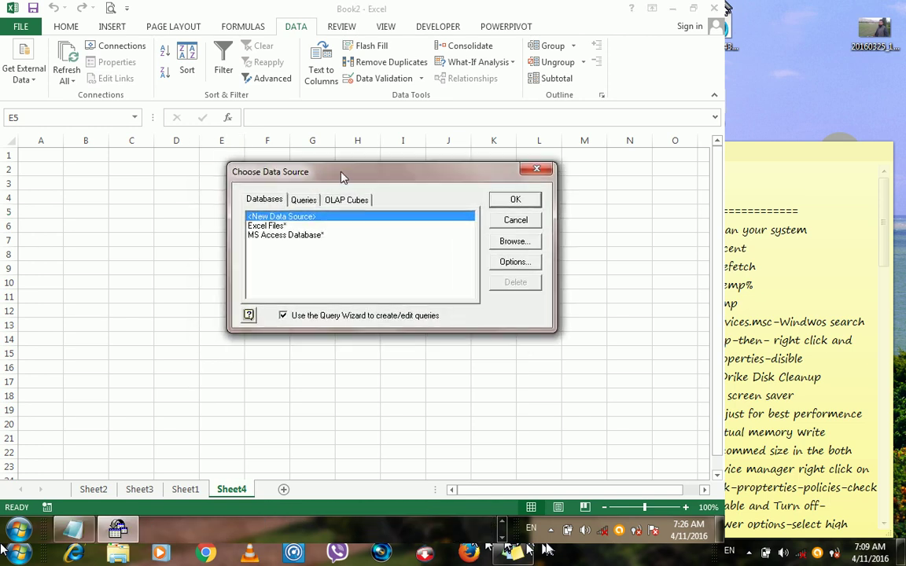
click(253, 226)
click(272, 236)
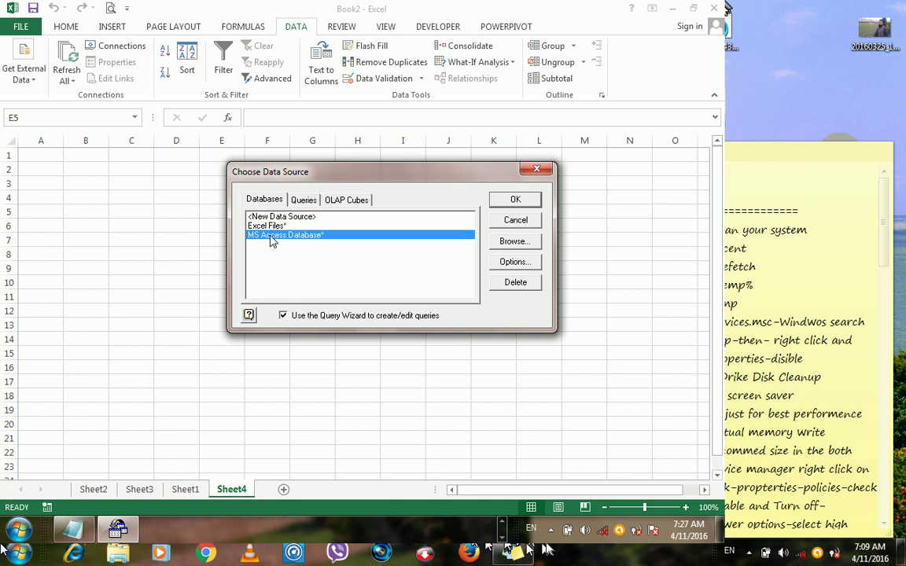
click(271, 229)
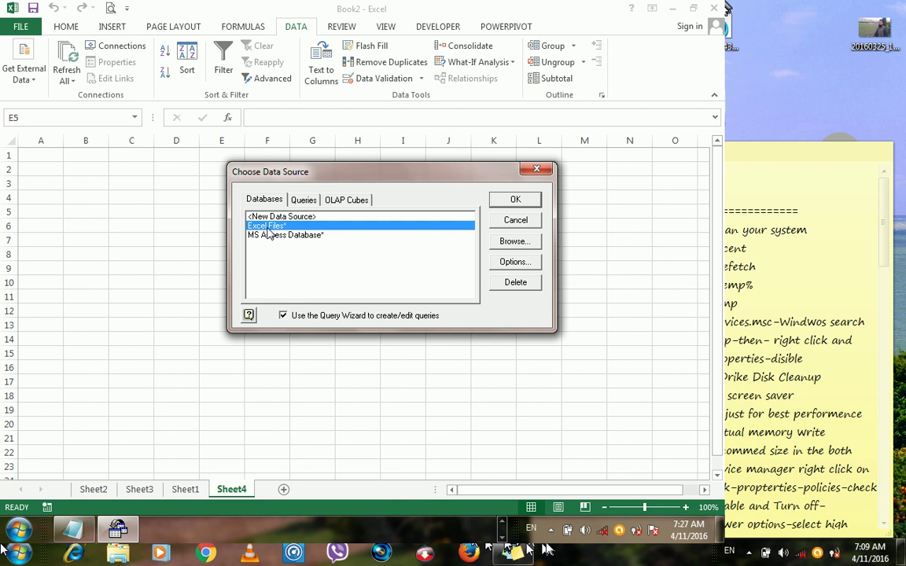
drag(315, 169, 287, 163)
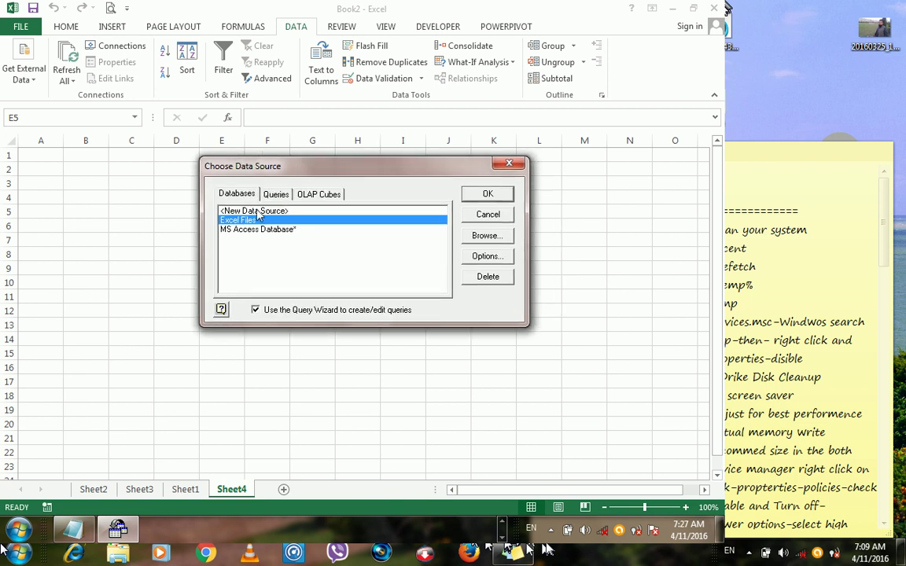
click(486, 195)
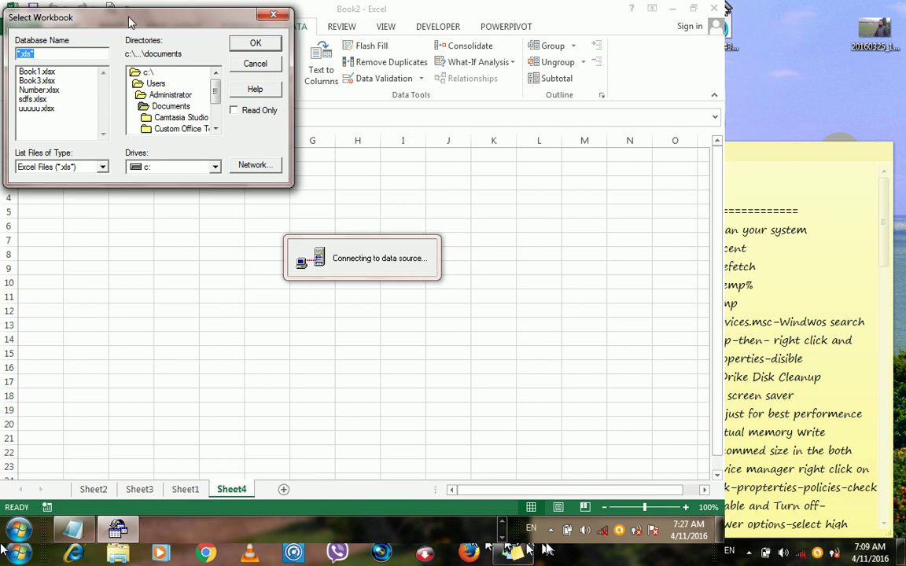
Choose Book3.xlsx in the documents folder as the query's source workbook and dismiss the message.
drag(132, 23, 382, 57)
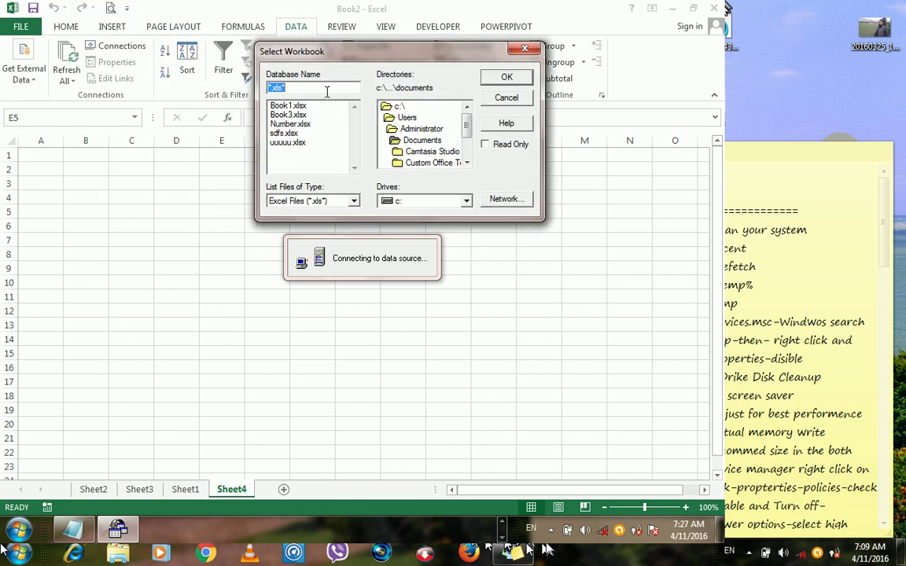
click(291, 115)
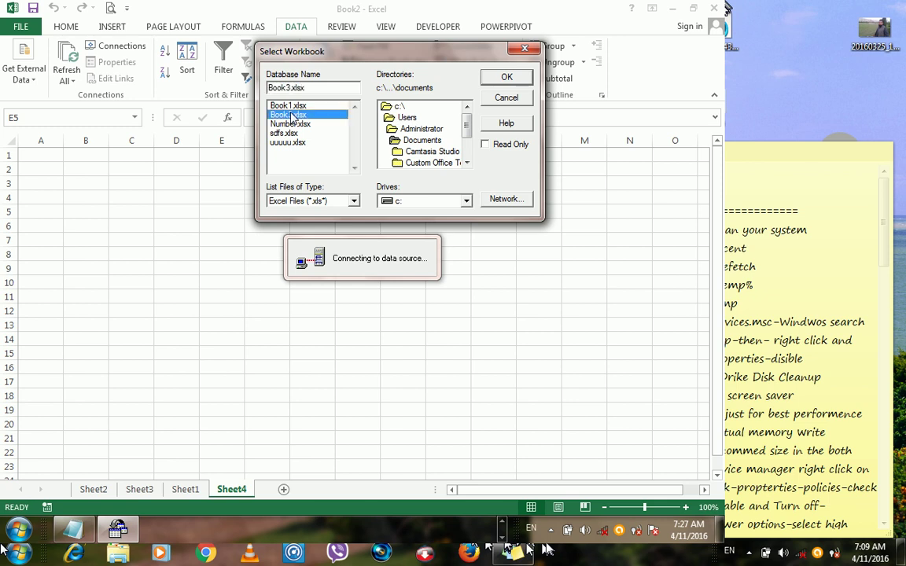
click(506, 76)
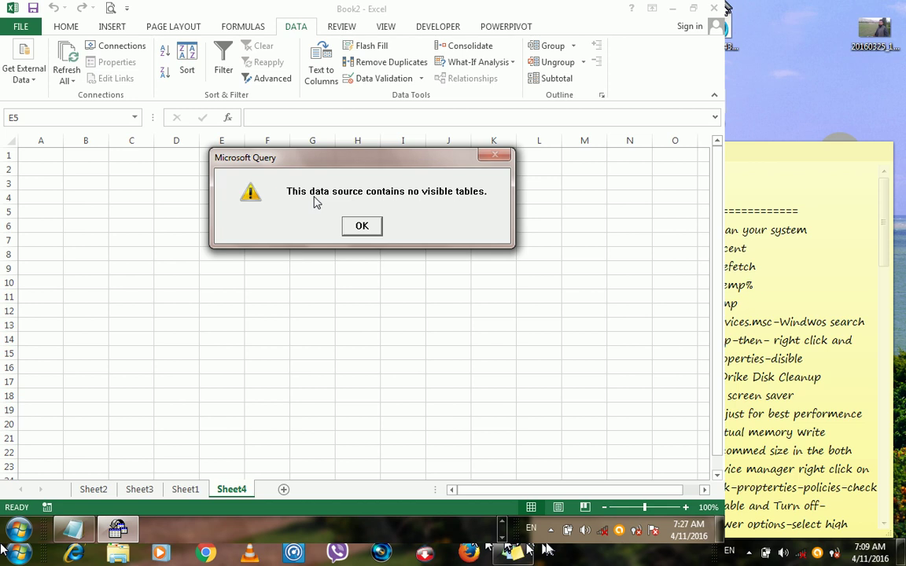
click(363, 227)
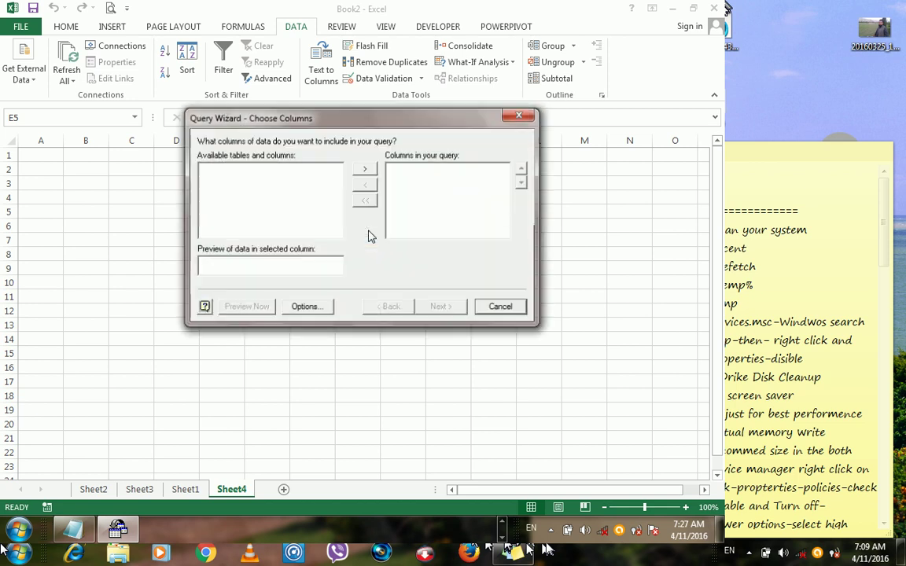
Enable System Tables in the Query Wizard's table options.
drag(316, 126, 345, 122)
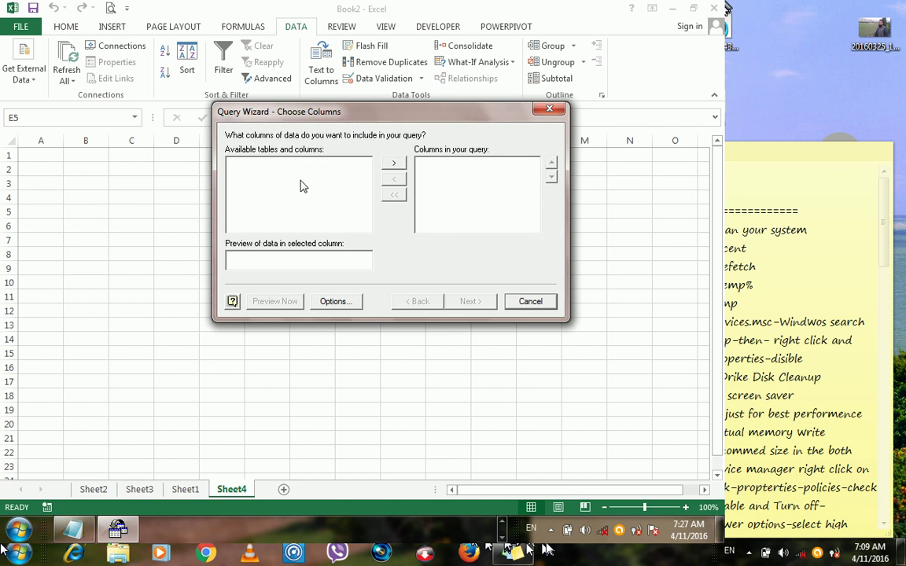
click(330, 300)
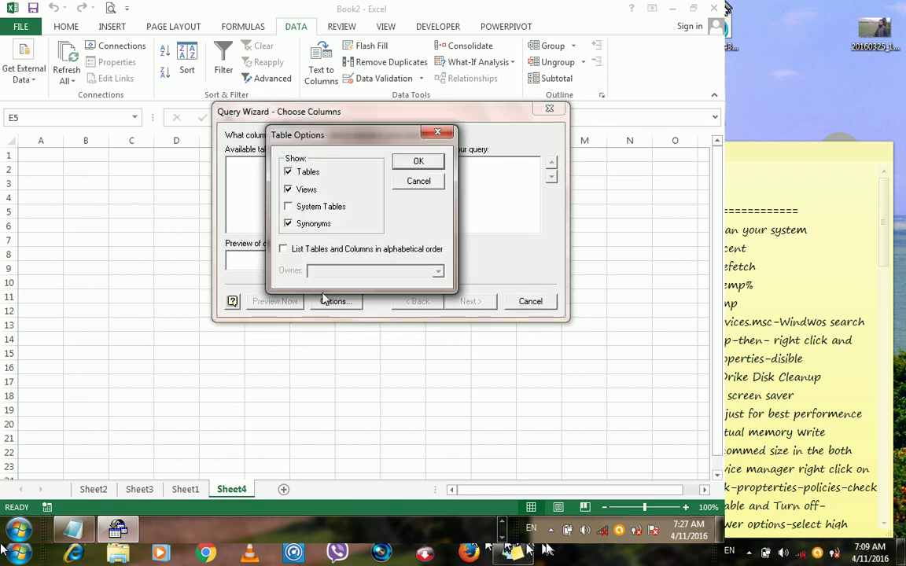
click(288, 206)
click(417, 160)
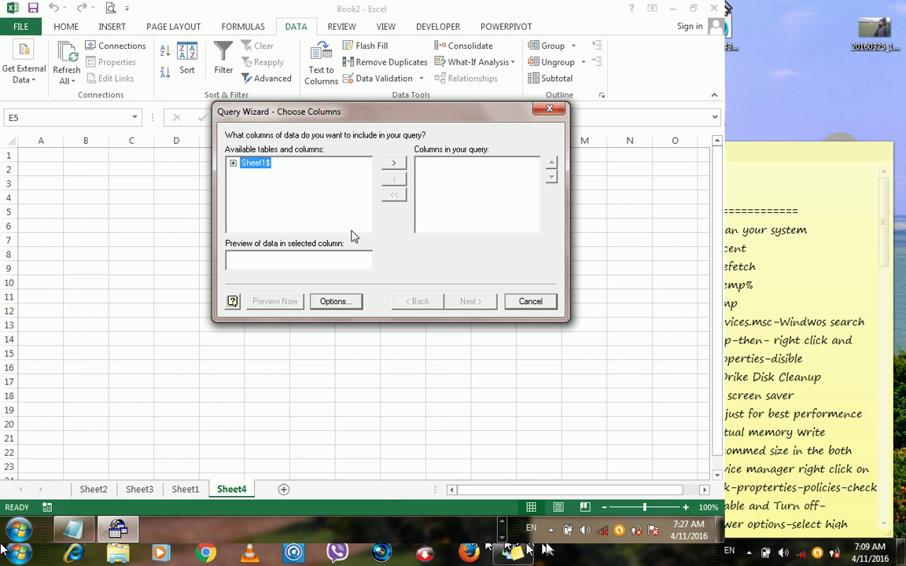
Switch the Tables option off in the Query Wizard's table options, then switch it back on.
click(331, 300)
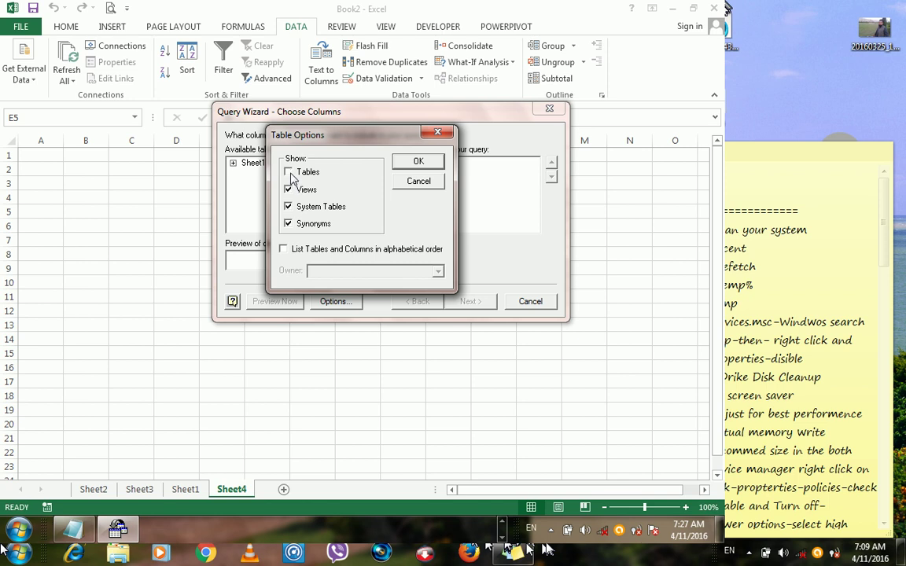
click(417, 161)
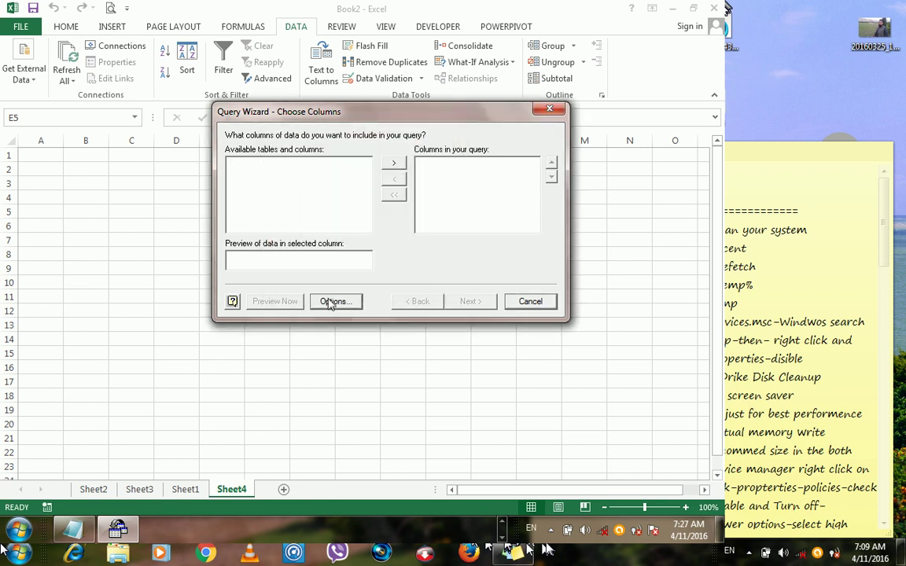
click(330, 302)
click(288, 172)
click(411, 161)
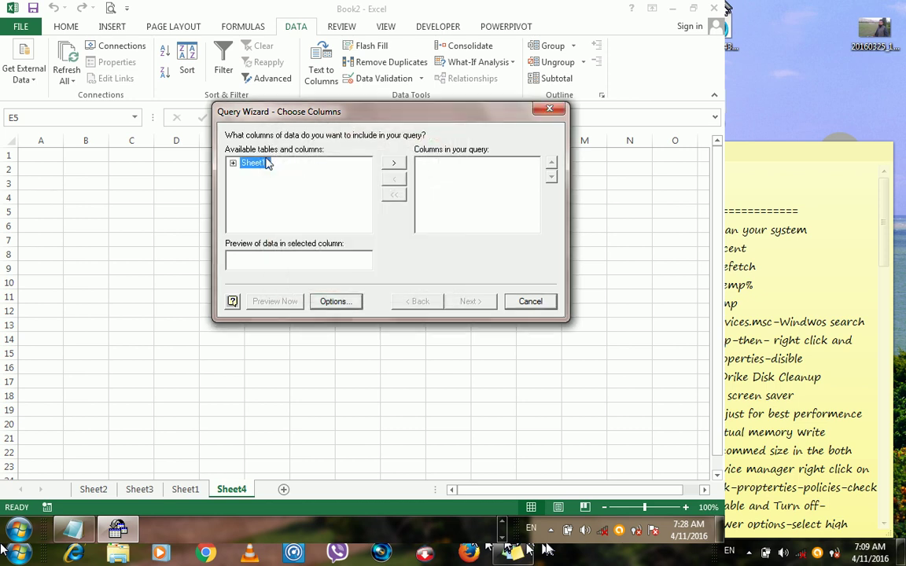
Add all columns of Sheet1$ (Name, Salary and Post) to the query and preview the Post column's data.
click(393, 163)
click(424, 172)
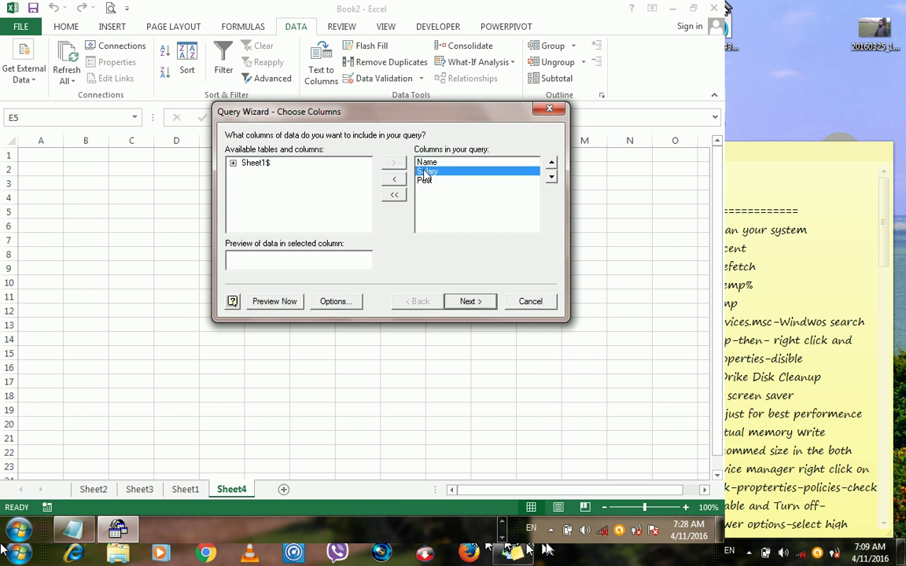
click(424, 181)
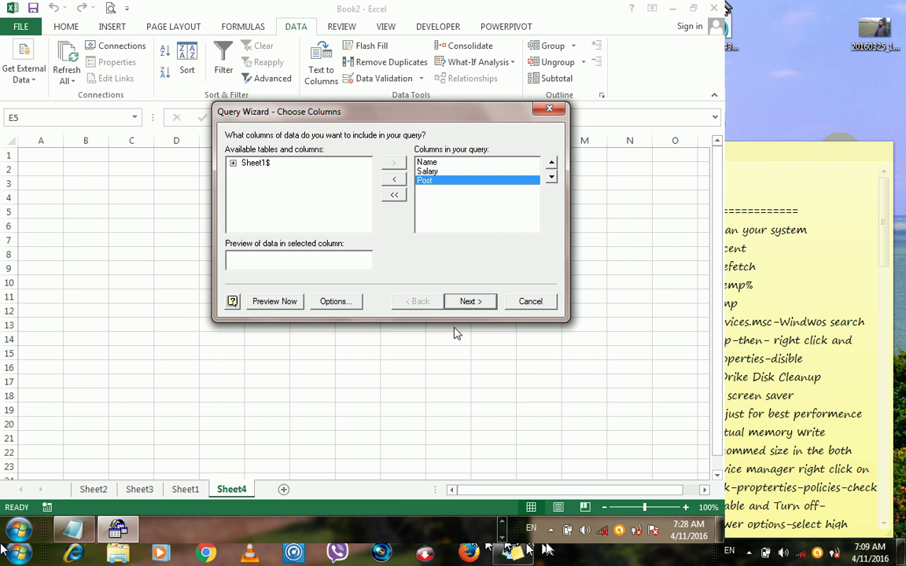
click(280, 301)
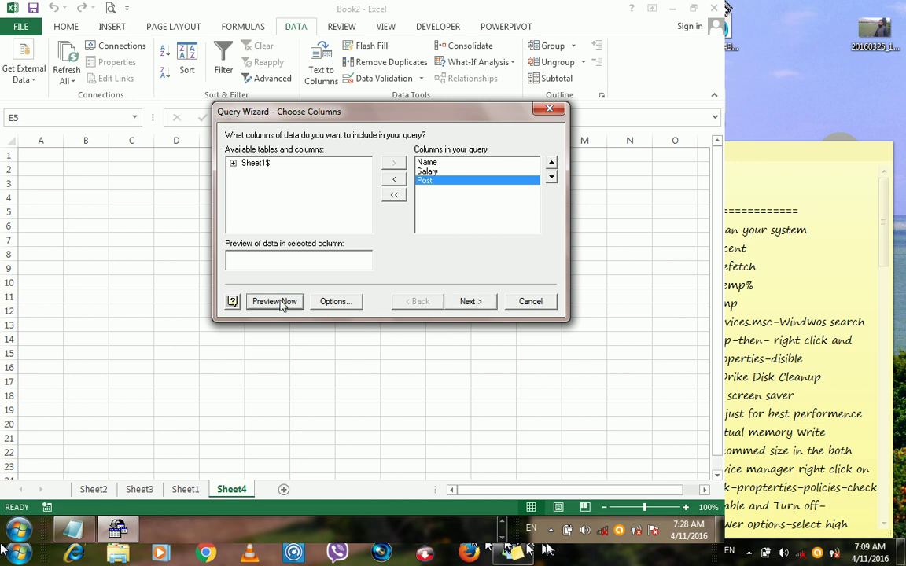
Complete the query without filtering or sorting and import the data as a table at cell E5 of Sheet4.
drag(343, 111, 312, 121)
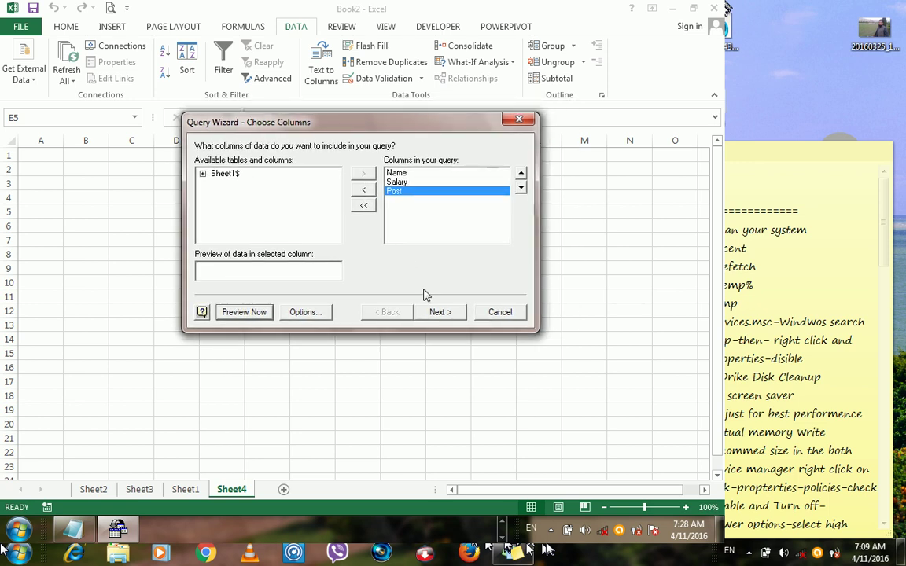
click(437, 312)
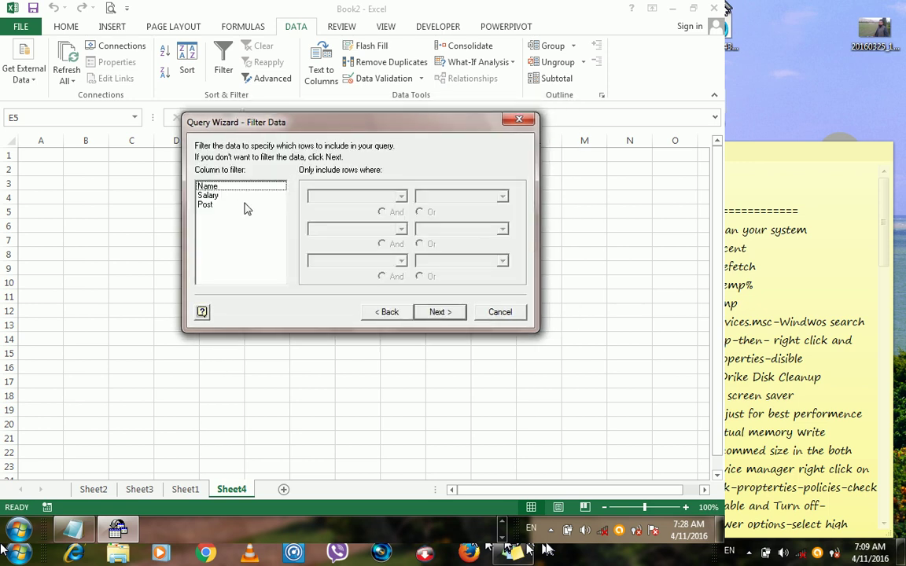
click(217, 189)
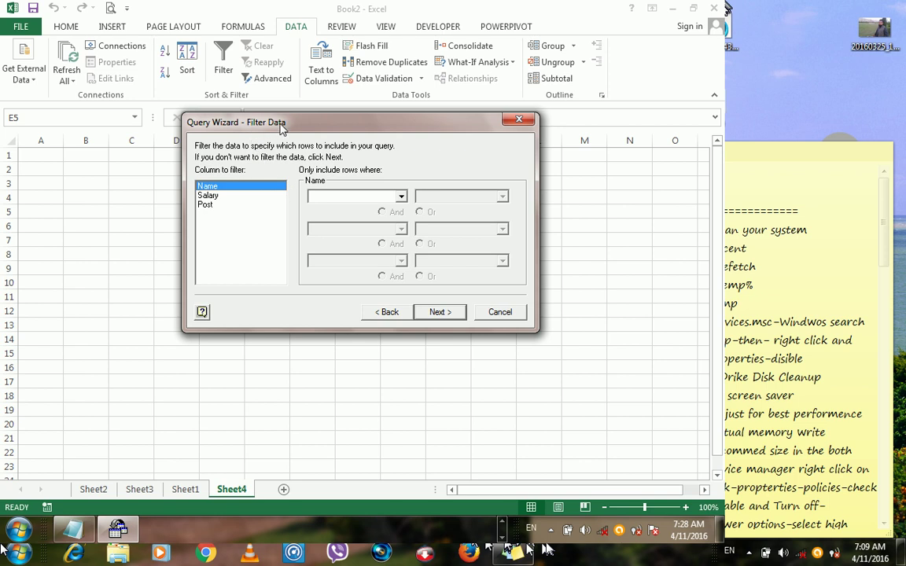
click(439, 313)
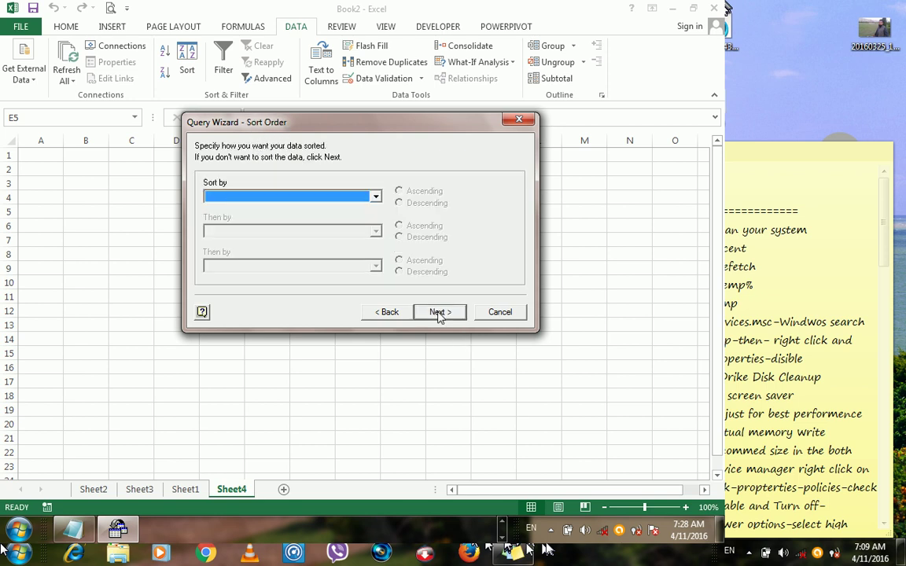
click(439, 313)
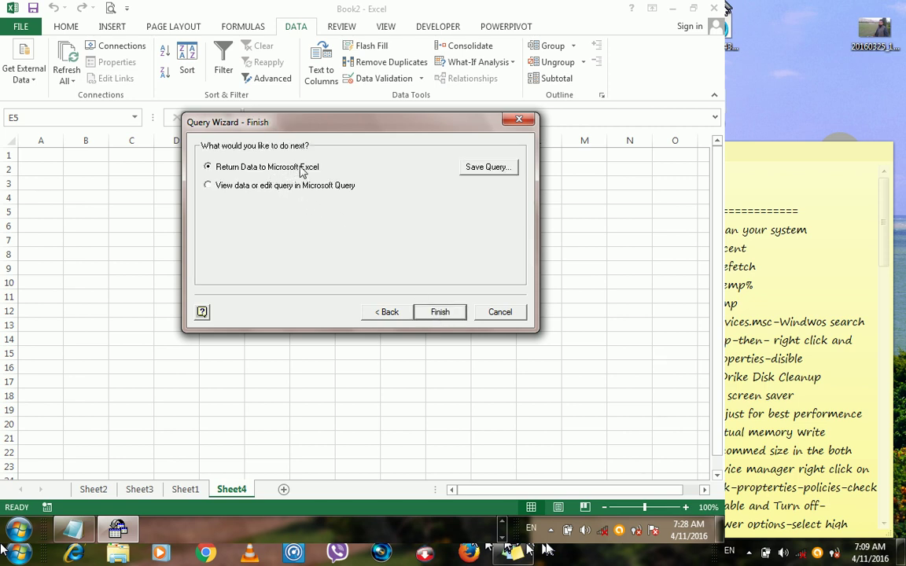
click(437, 311)
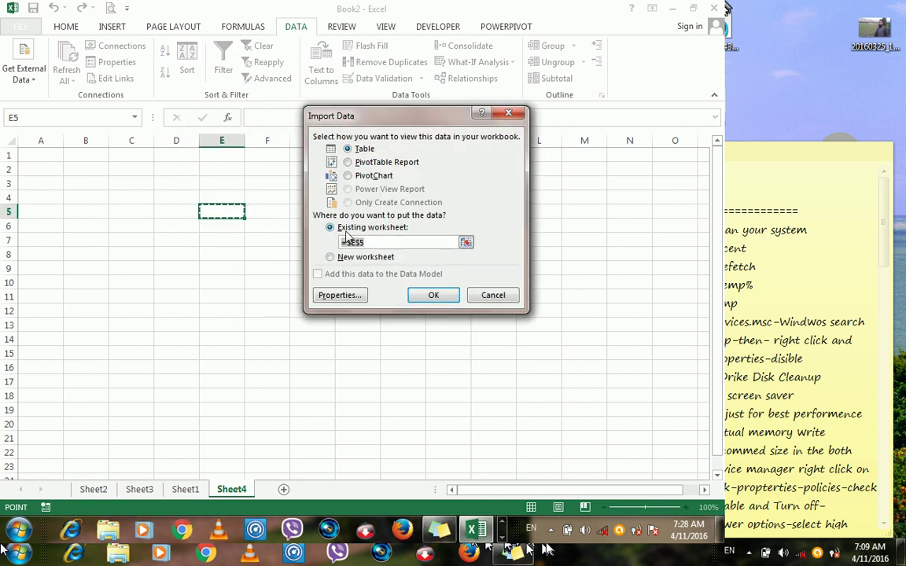
click(432, 297)
Clear everything in the imported table E5:G21 and delete its associated query as well.
drag(222, 211, 297, 437)
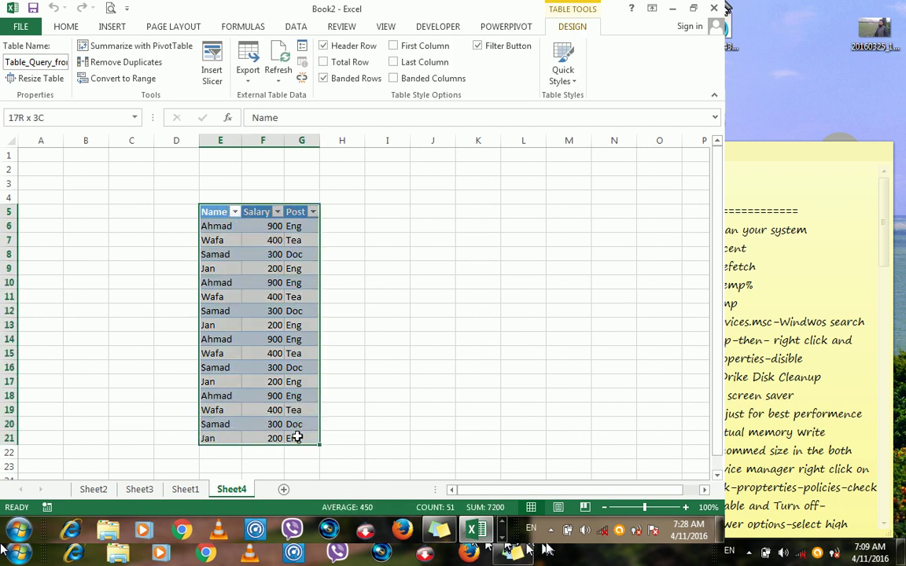
drag(297, 437, 297, 437)
click(66, 27)
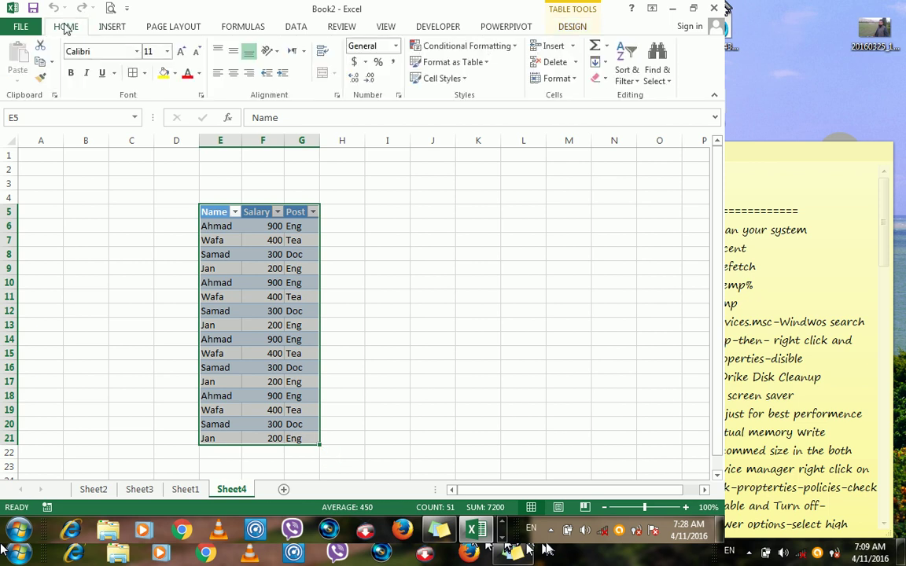
click(599, 78)
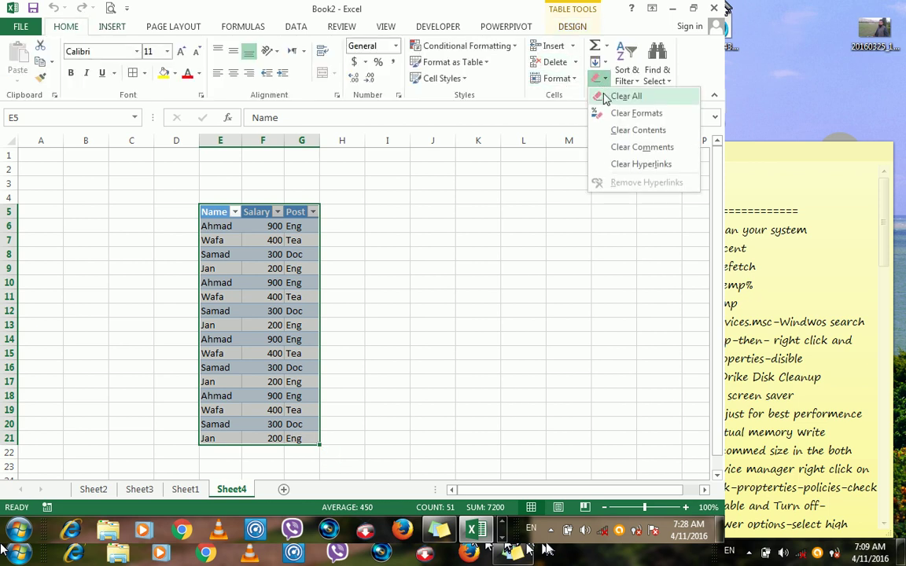
click(604, 96)
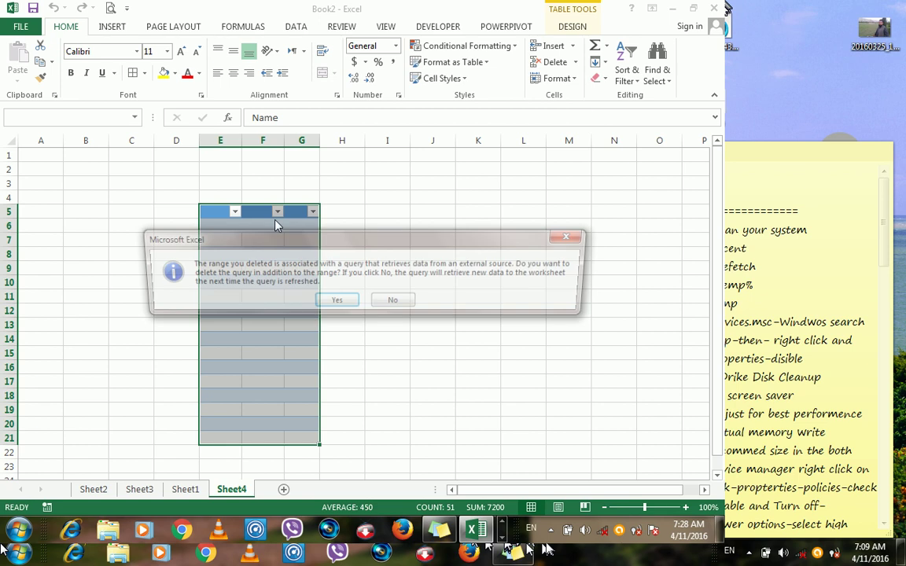
click(324, 299)
Start a new Microsoft Query import at cell E3 using Excel Files as the data source.
click(225, 183)
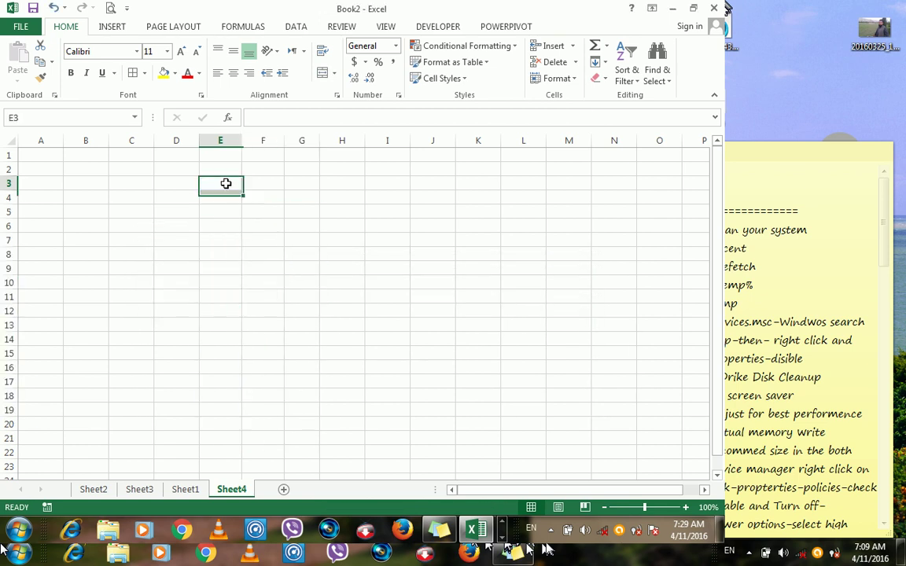
click(293, 26)
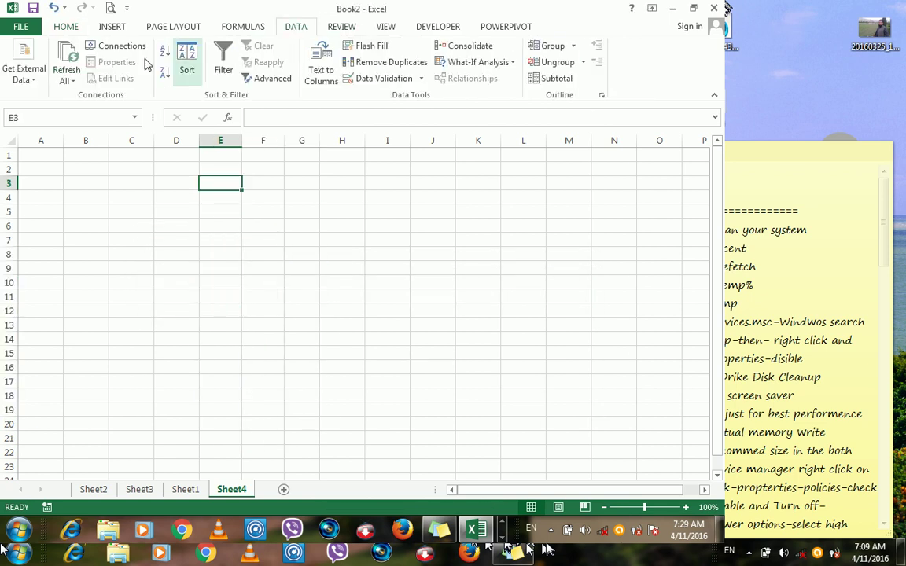
click(30, 77)
click(116, 134)
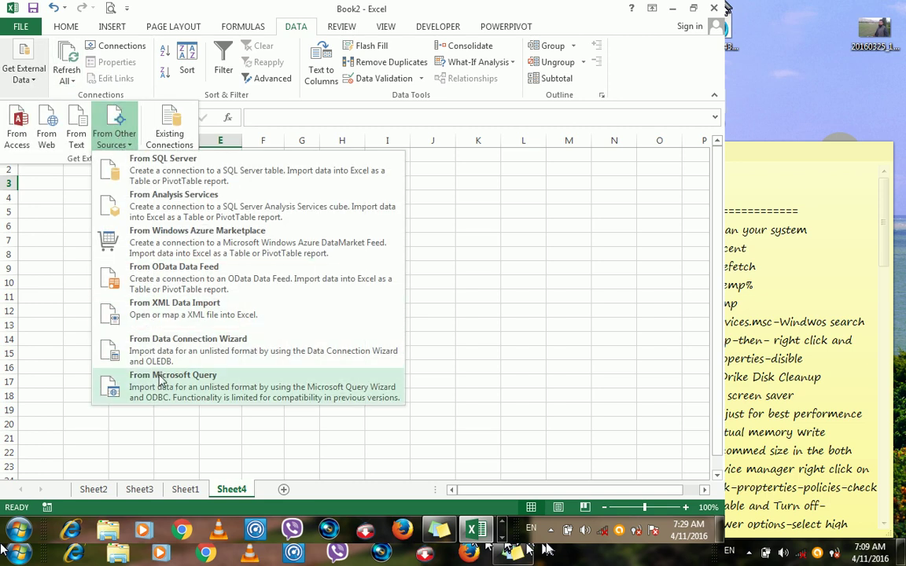
click(161, 380)
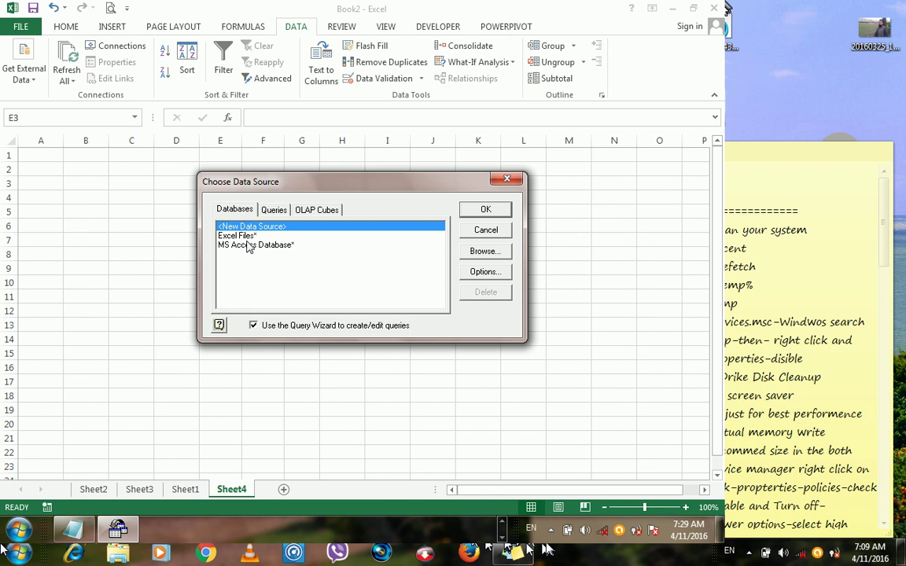
click(237, 235)
click(478, 210)
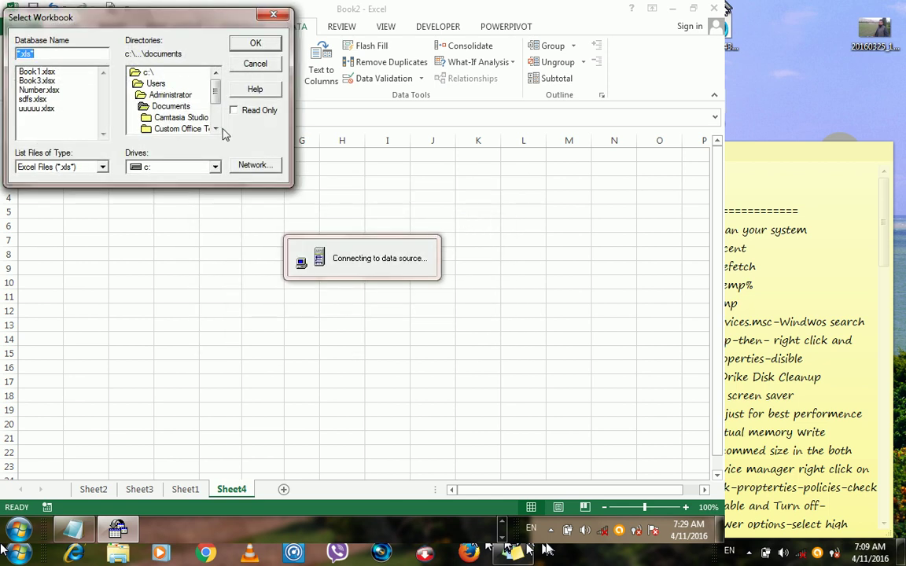
Choose Book3.xlsx as the query's source workbook and include all columns of Sheet1$.
click(41, 81)
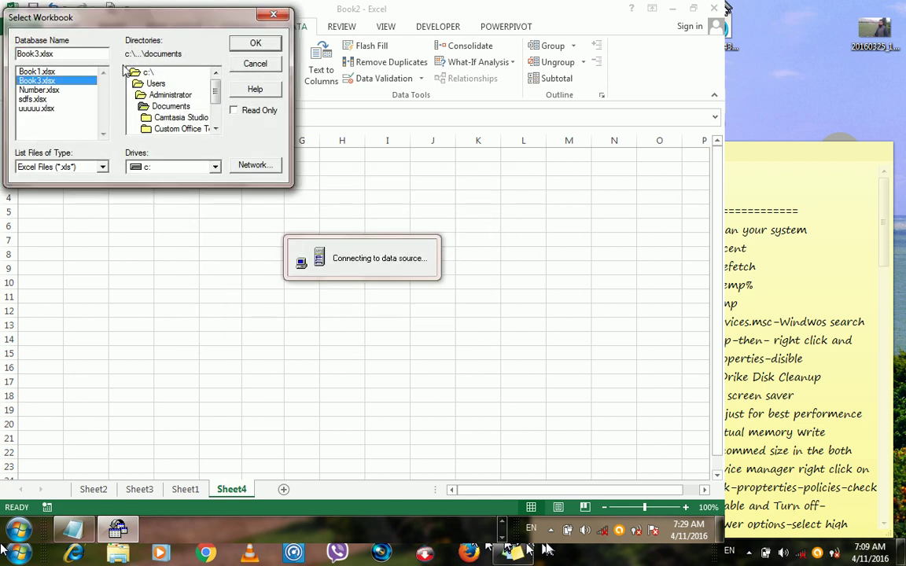
click(255, 43)
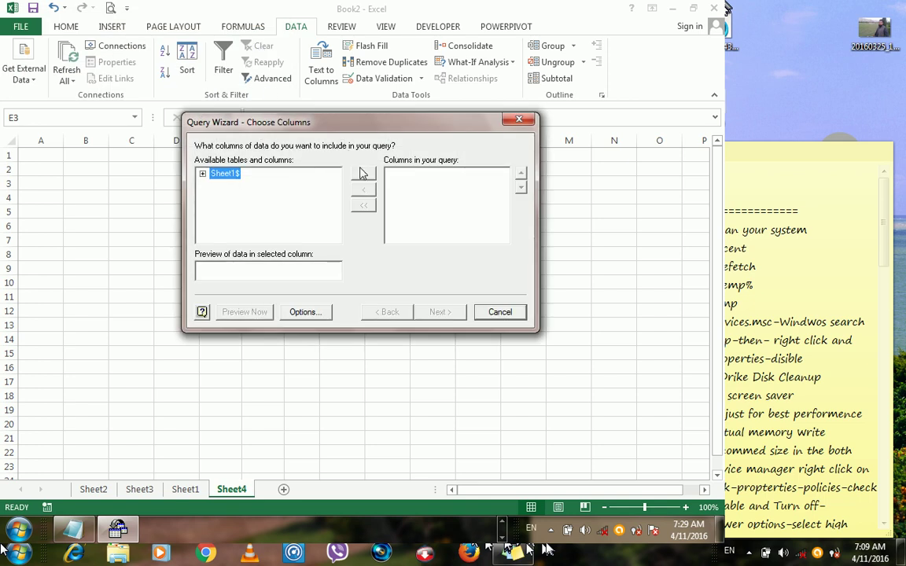
click(362, 173)
click(439, 312)
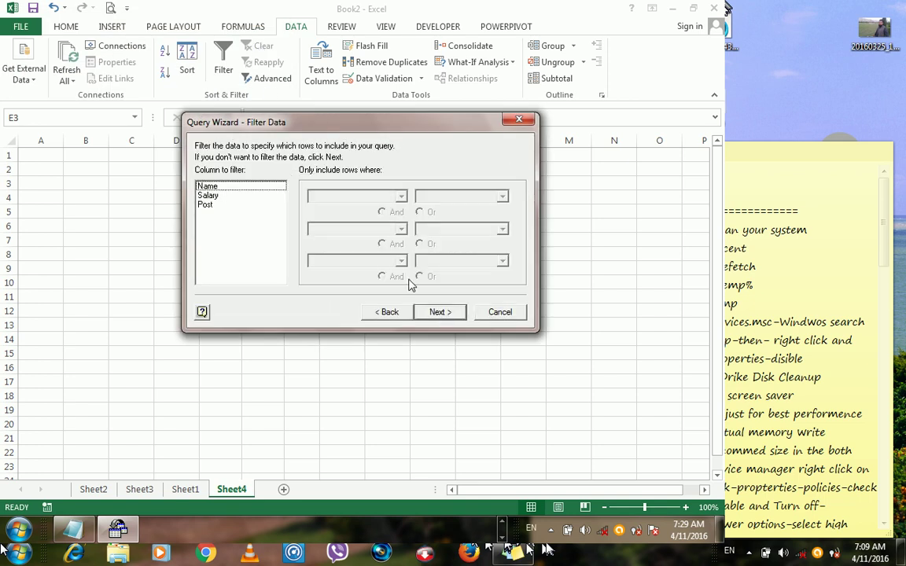
Filter the query's Name column to equal either the 900-salary engineer's name or the 200-salary engineer's name.
click(239, 187)
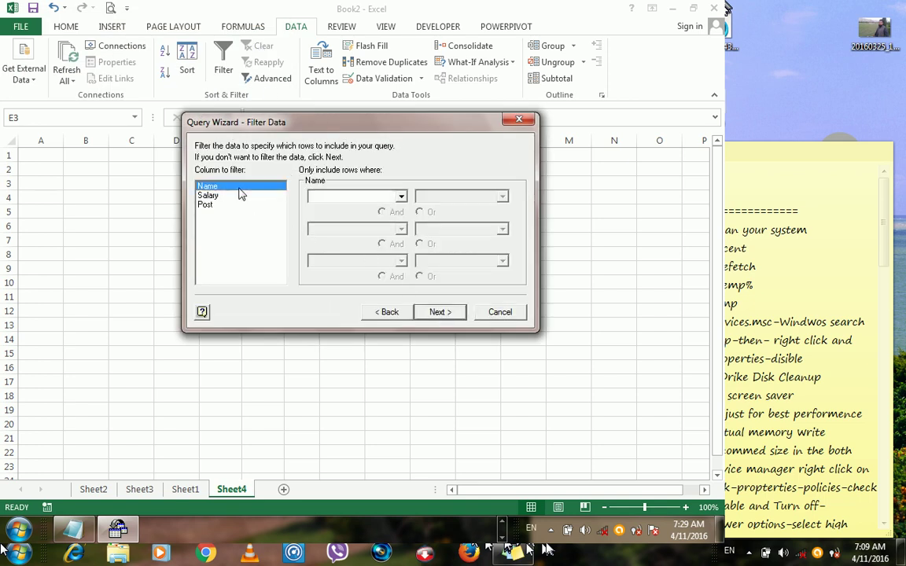
click(398, 196)
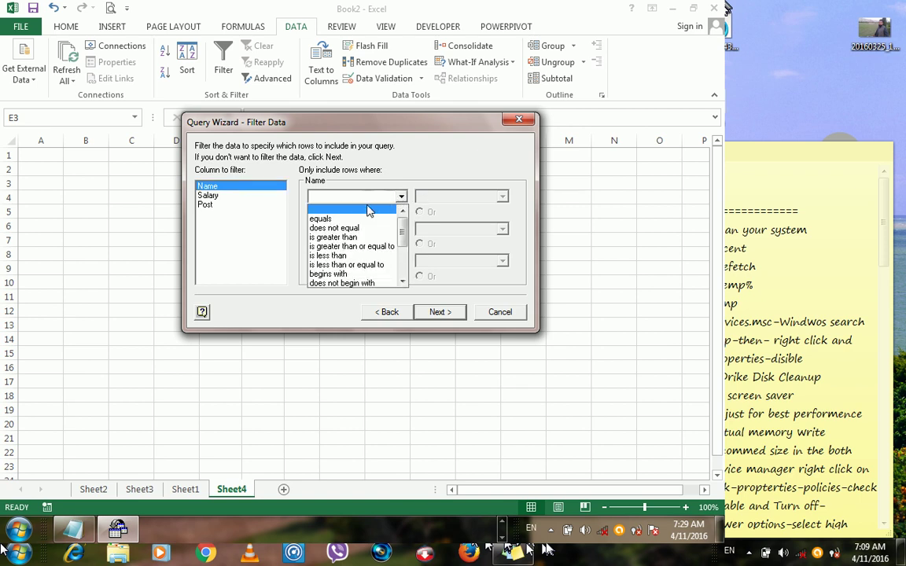
click(354, 219)
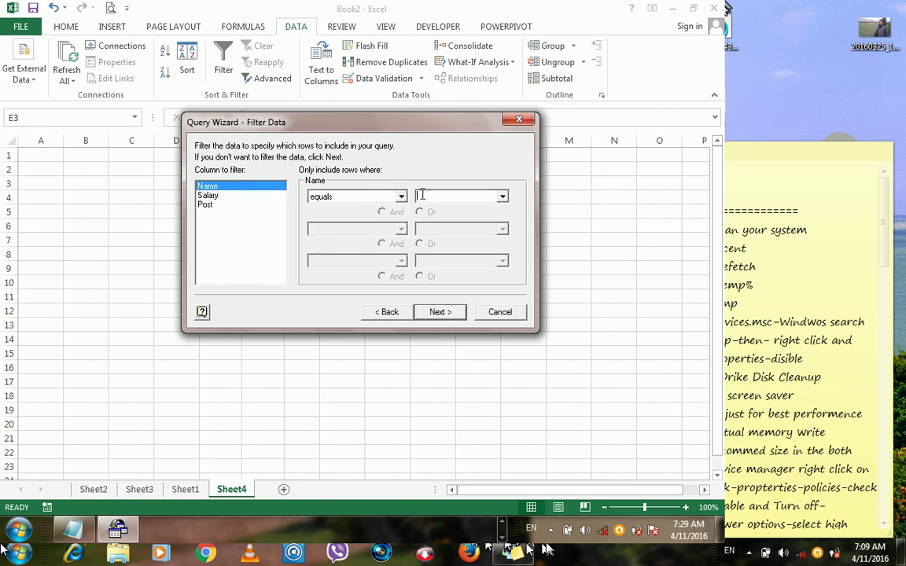
click(468, 197)
text(Ahmad)
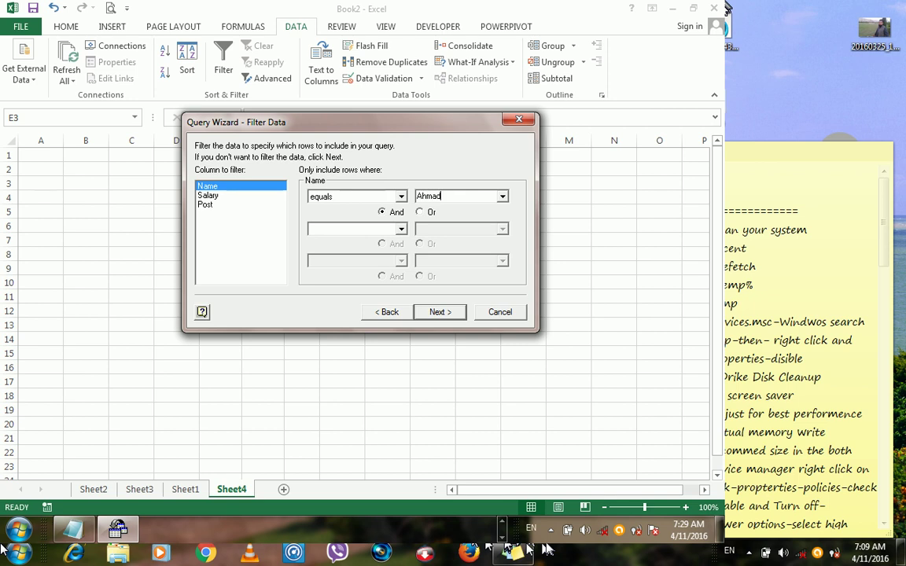
click(419, 211)
click(400, 229)
click(369, 251)
click(447, 231)
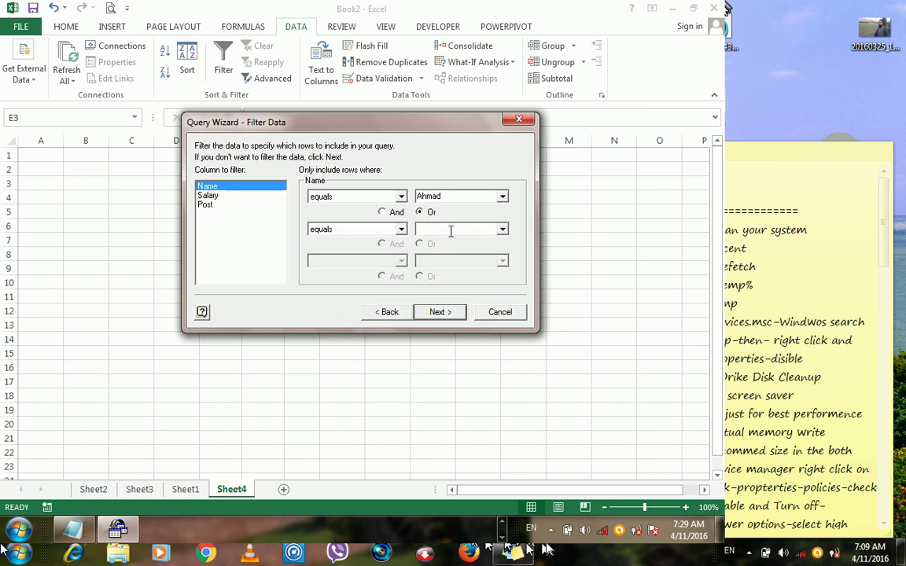
text(JAn)
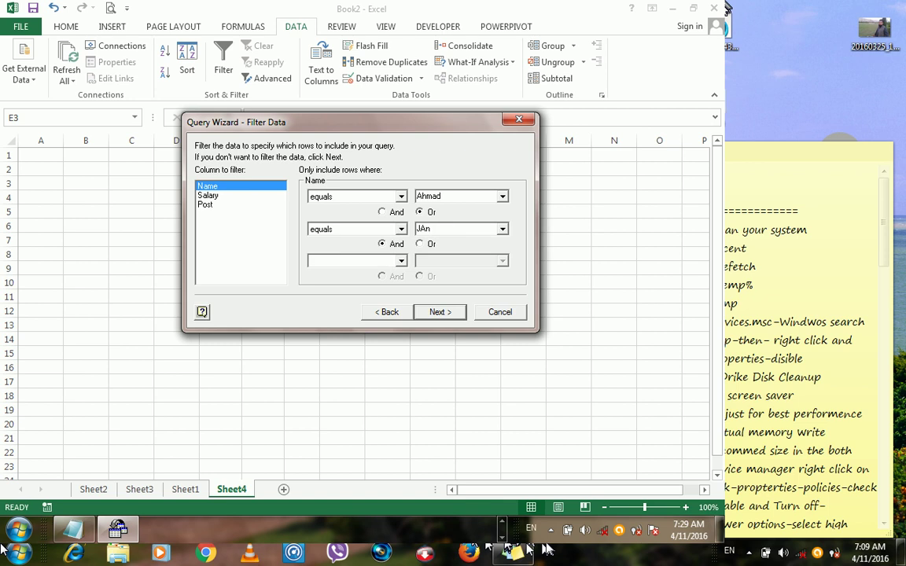
text(a)
click(439, 312)
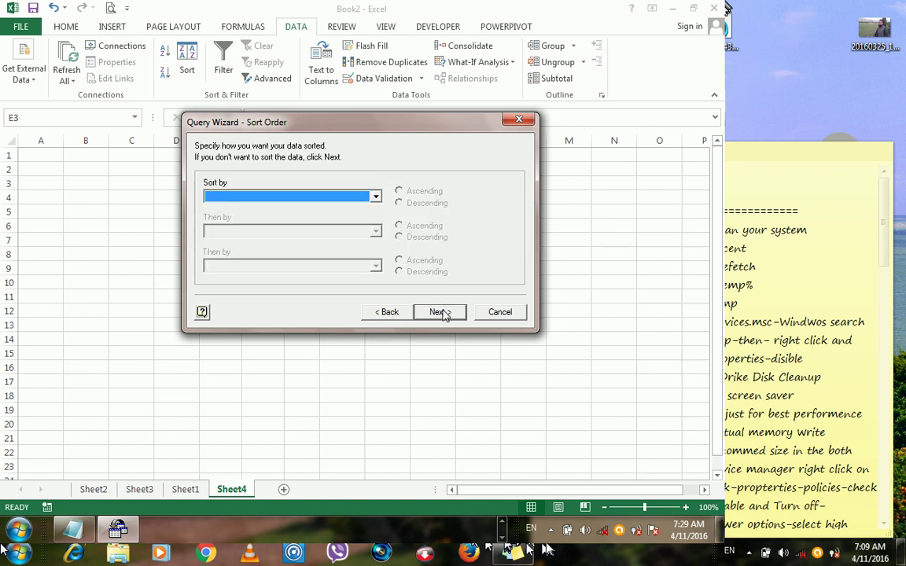
Sort the query by Name in ascending order and import it as a table at cell E3 of the existing worksheet.
click(346, 196)
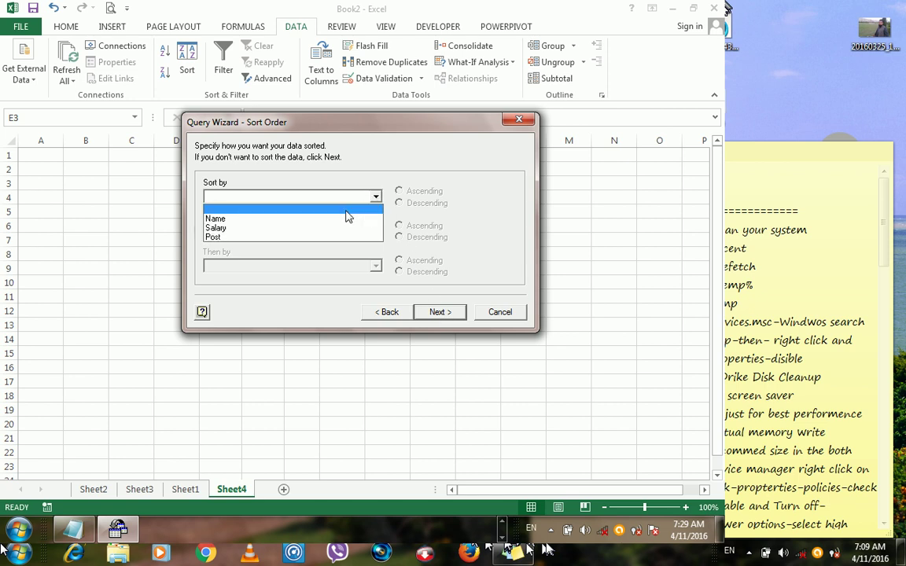
click(330, 220)
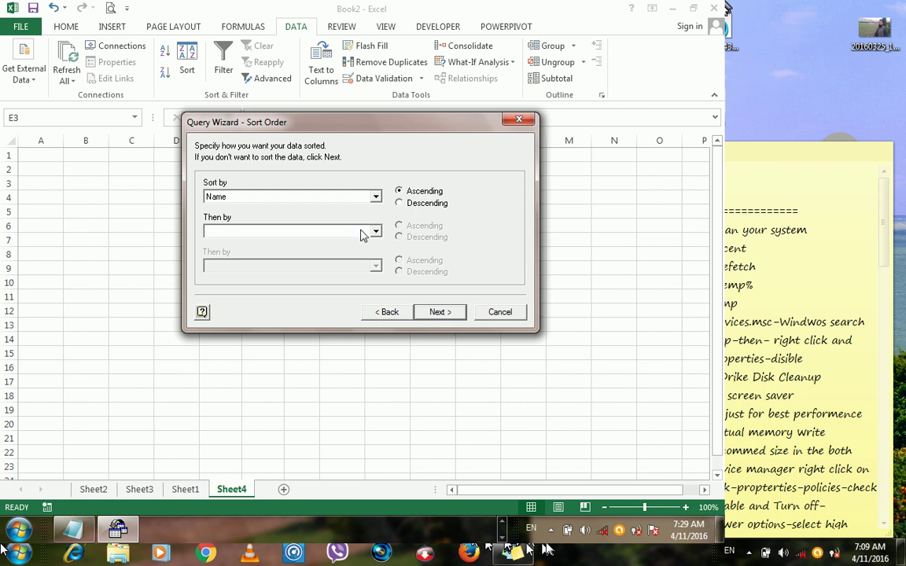
click(426, 311)
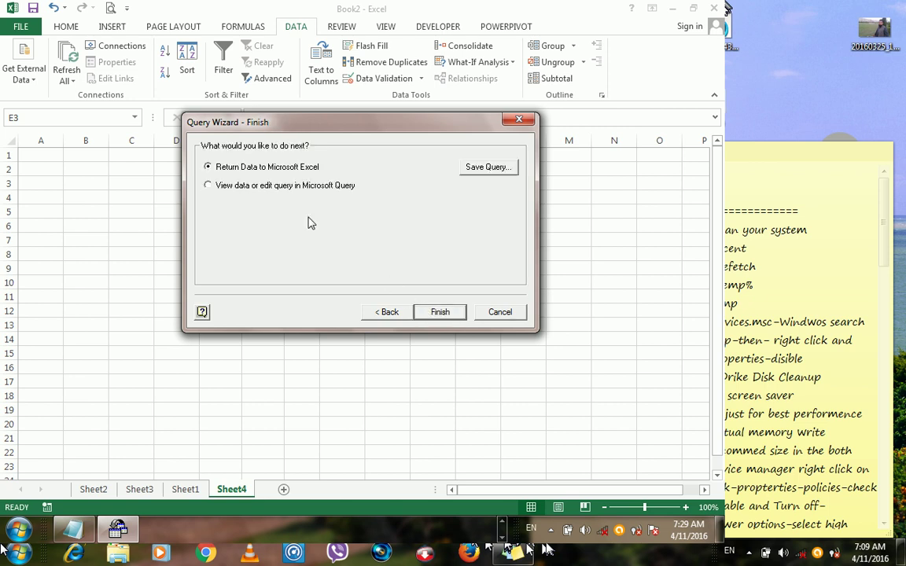
click(446, 312)
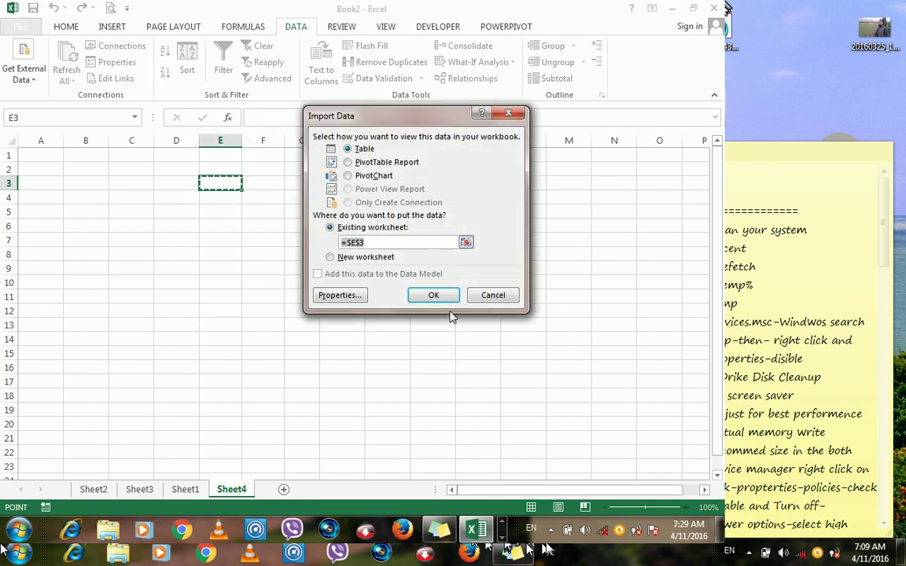
click(434, 293)
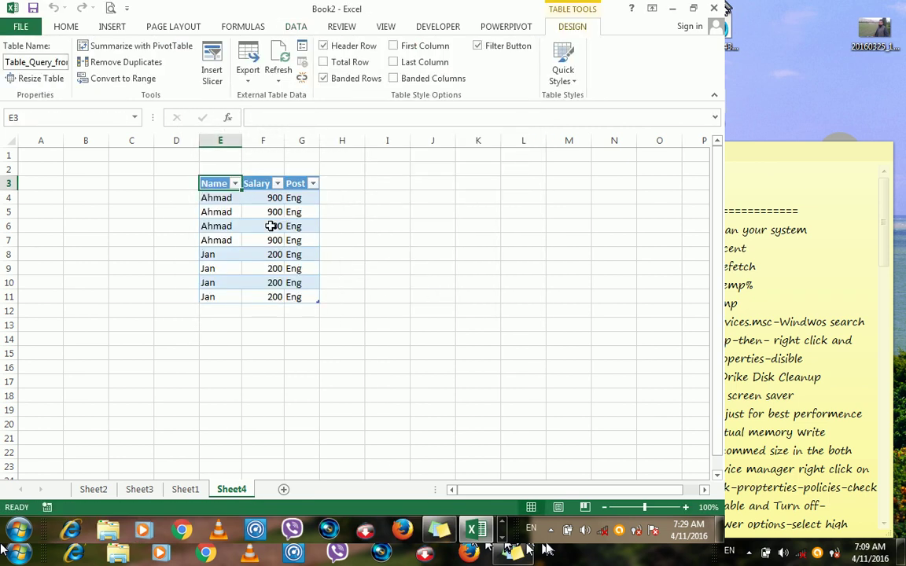
Select the imported table E3:G11 and switch its header filter buttons off and back on.
drag(205, 179, 313, 295)
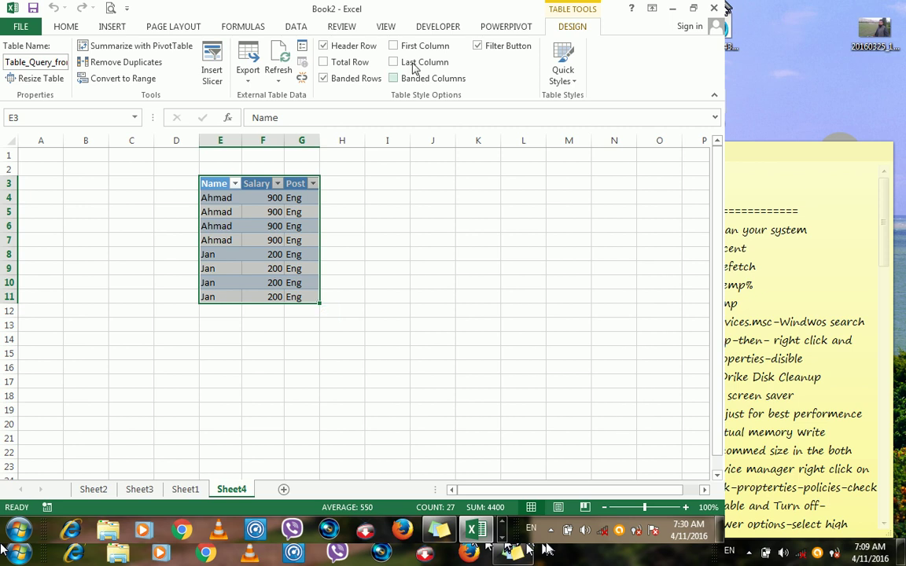
click(477, 46)
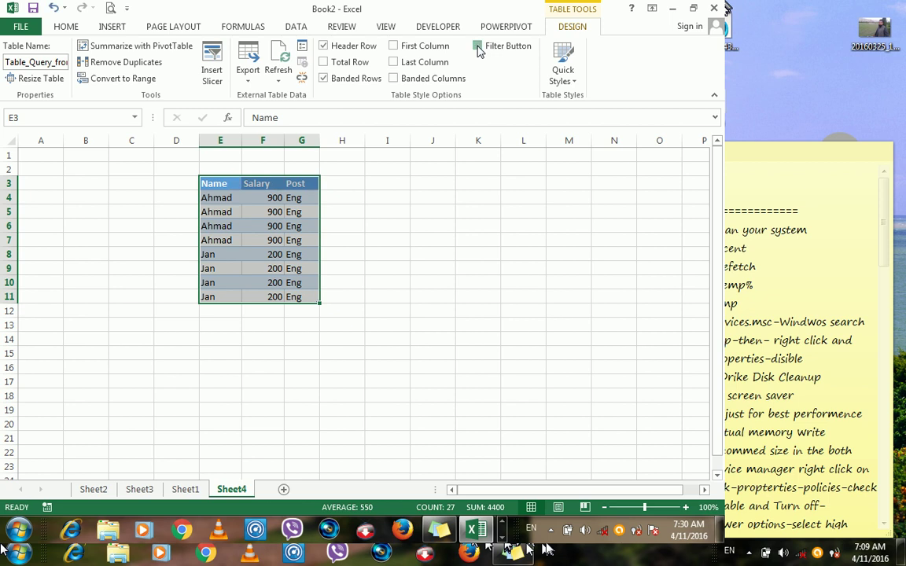
click(478, 47)
click(477, 46)
click(478, 46)
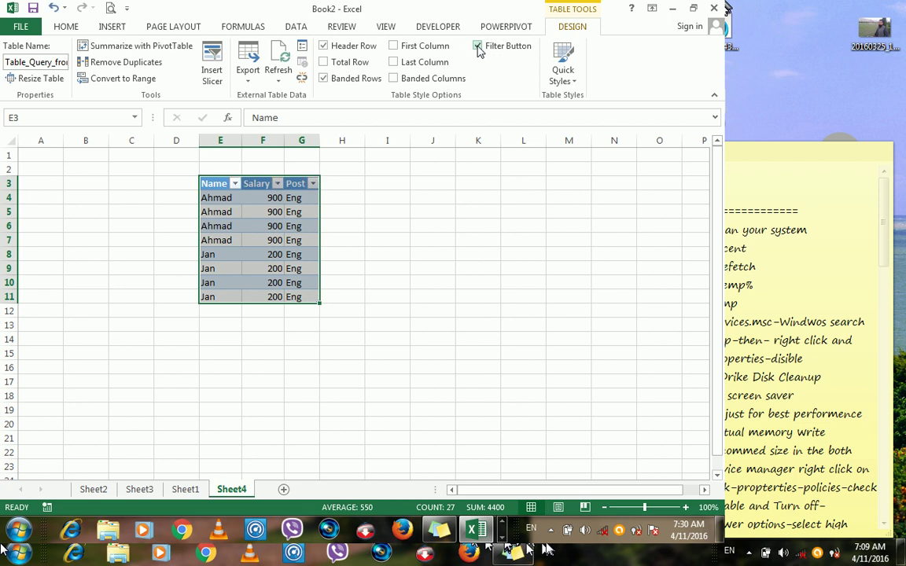
click(478, 46)
click(477, 47)
click(556, 84)
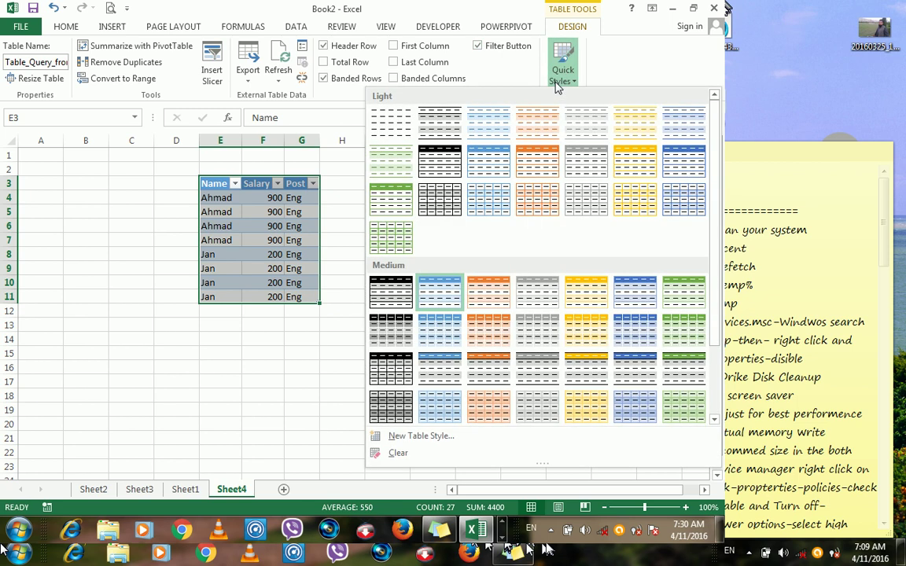
click(439, 8)
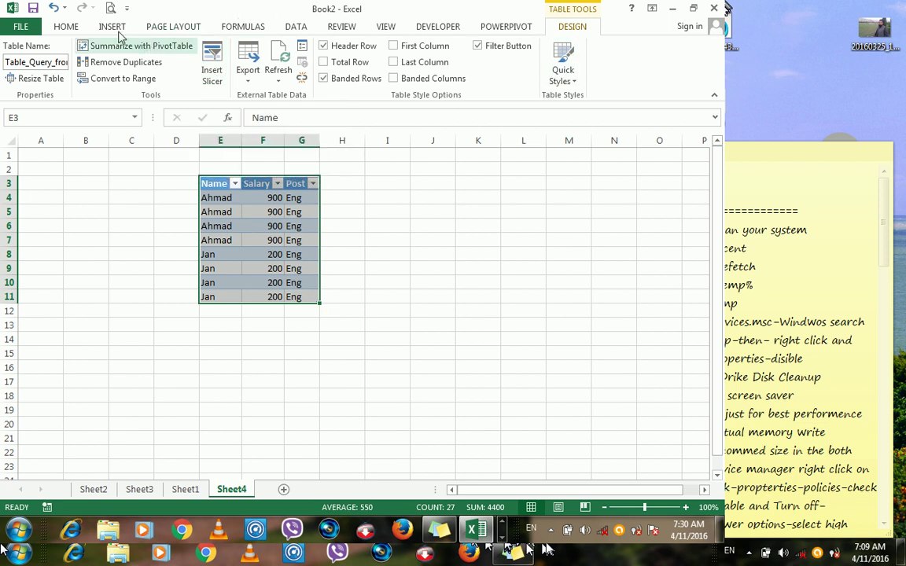
Clear all contents and formatting of the imported table E3:G11 and delete its associated query.
click(68, 27)
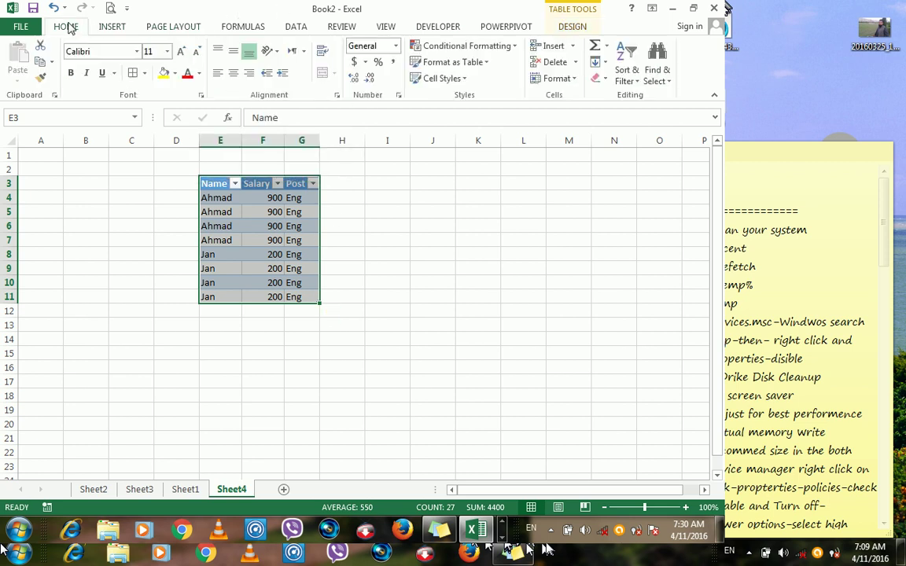
click(600, 80)
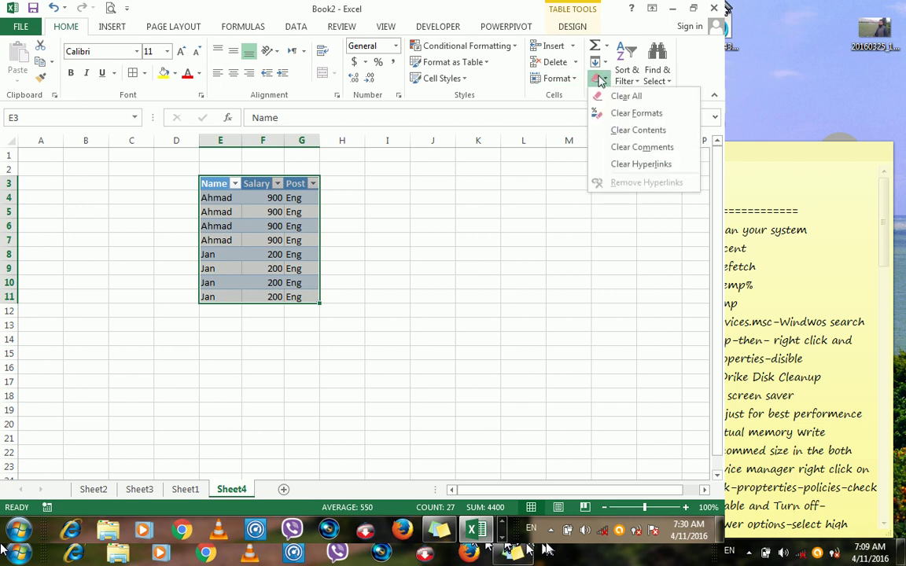
click(610, 96)
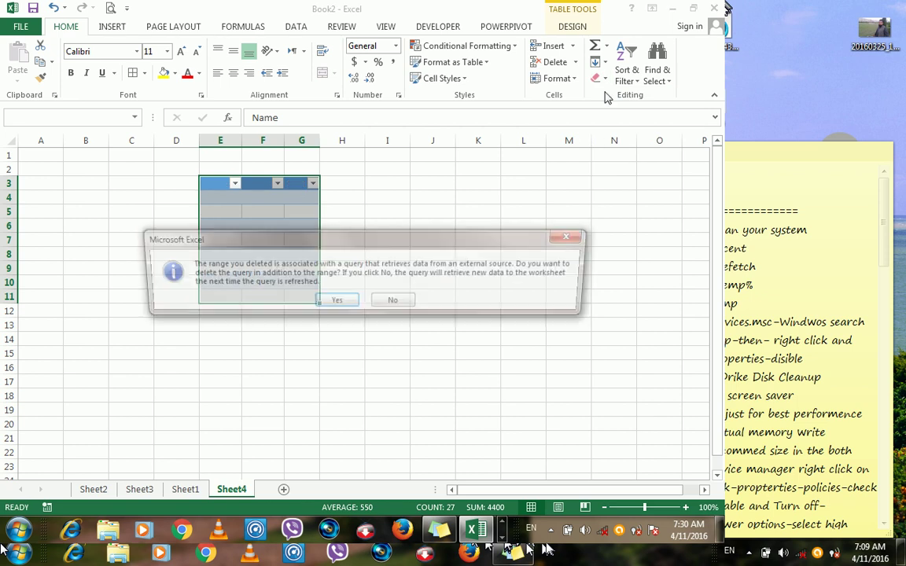
click(342, 302)
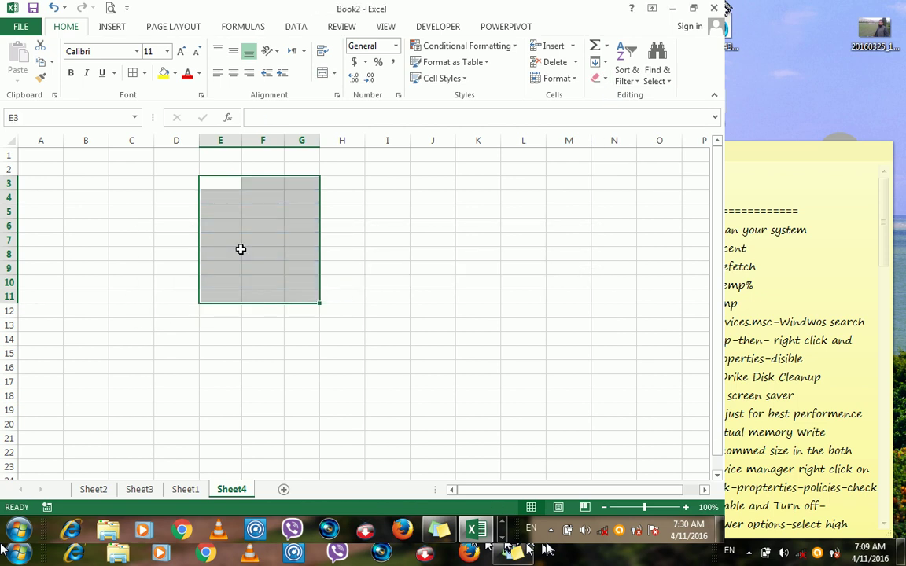
Start a Microsoft Query import at cell D6 using Excel Files as data source and Book3.xlsx as workbook.
click(188, 229)
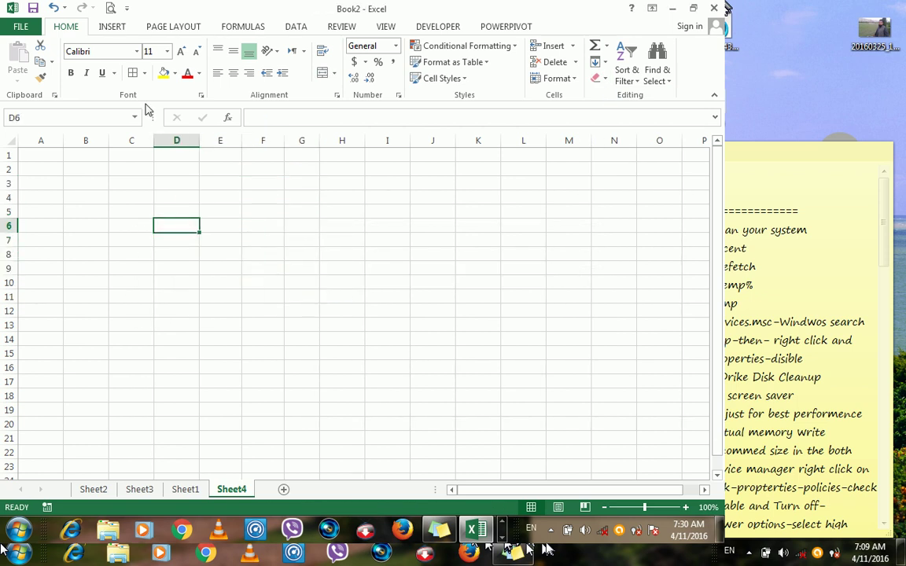
click(296, 27)
click(19, 73)
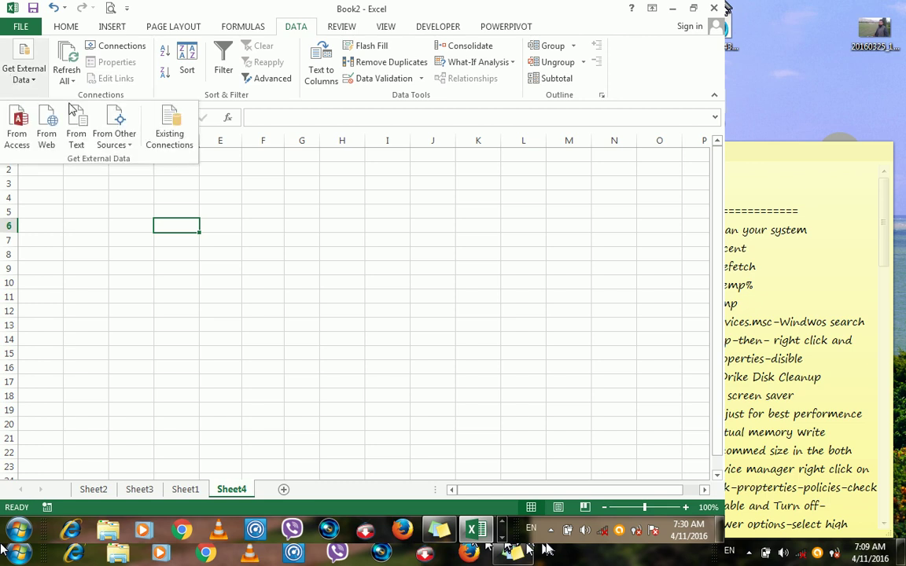
click(110, 139)
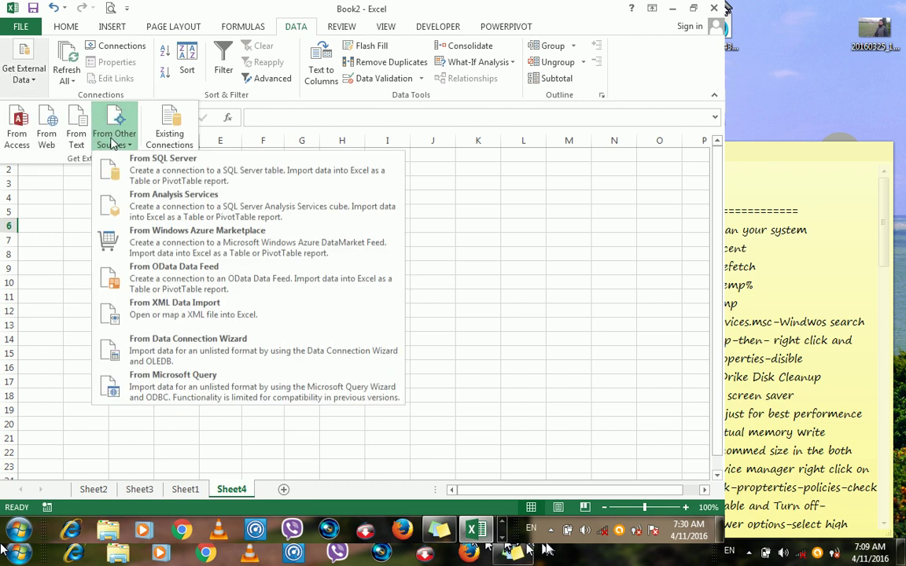
click(157, 373)
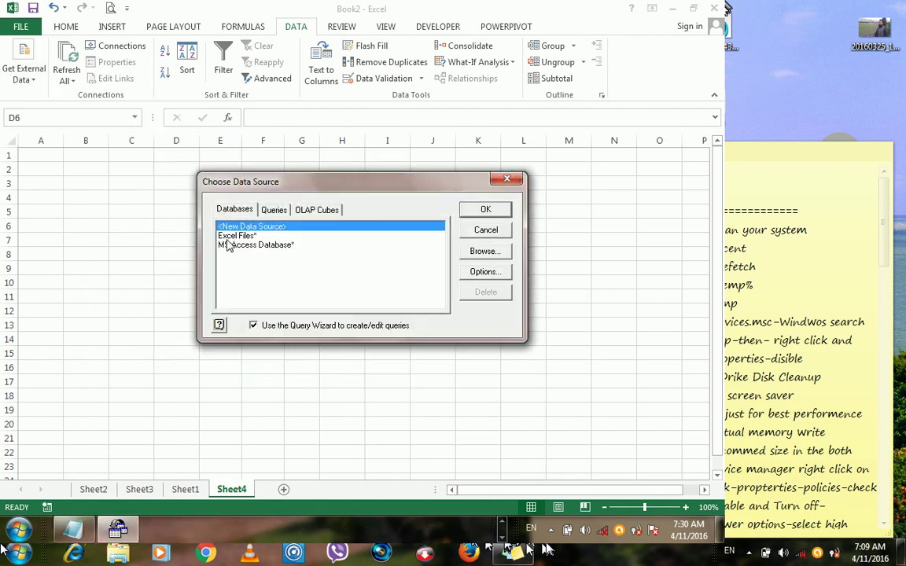
click(226, 238)
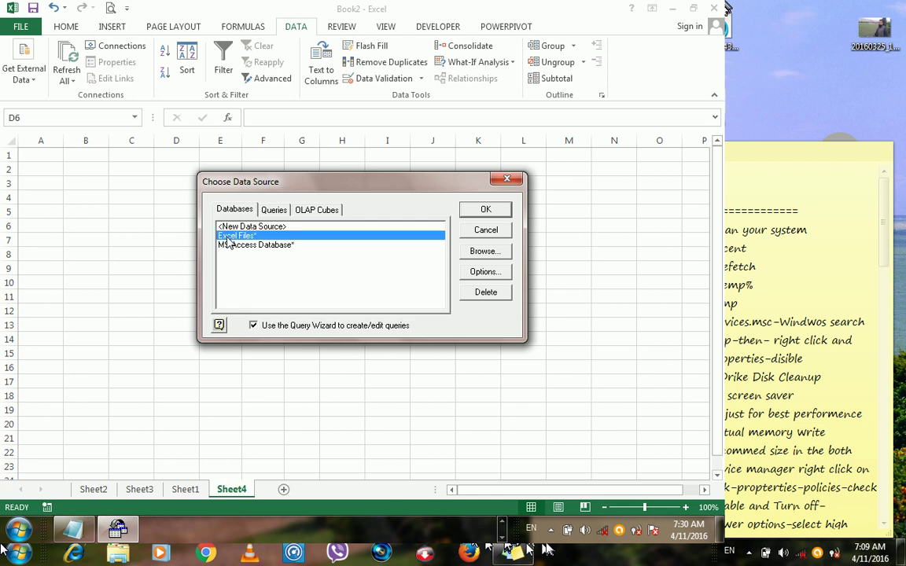
click(232, 248)
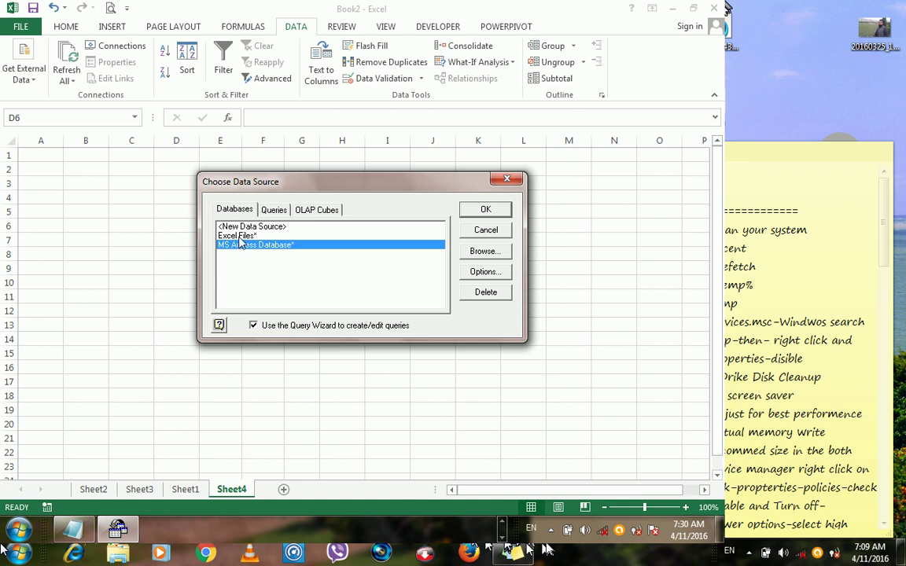
click(237, 235)
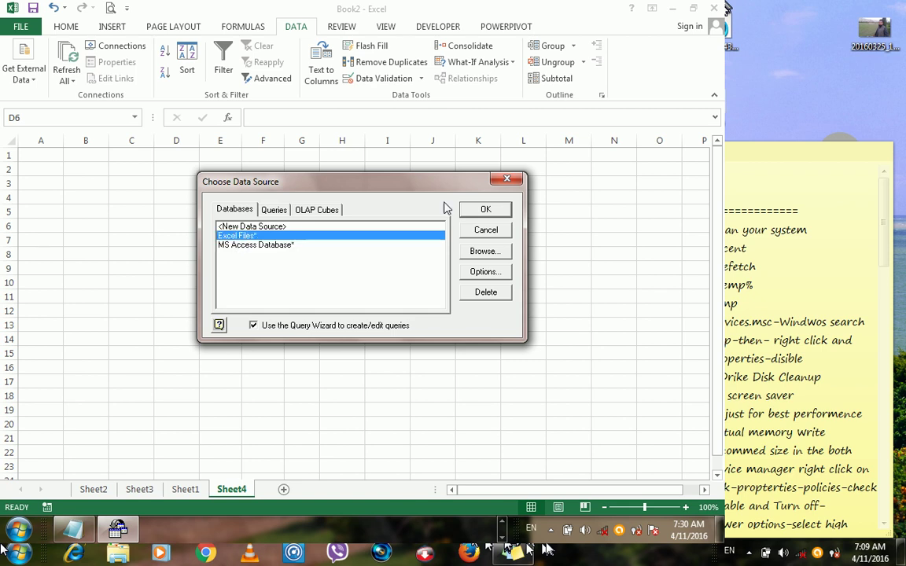
click(478, 209)
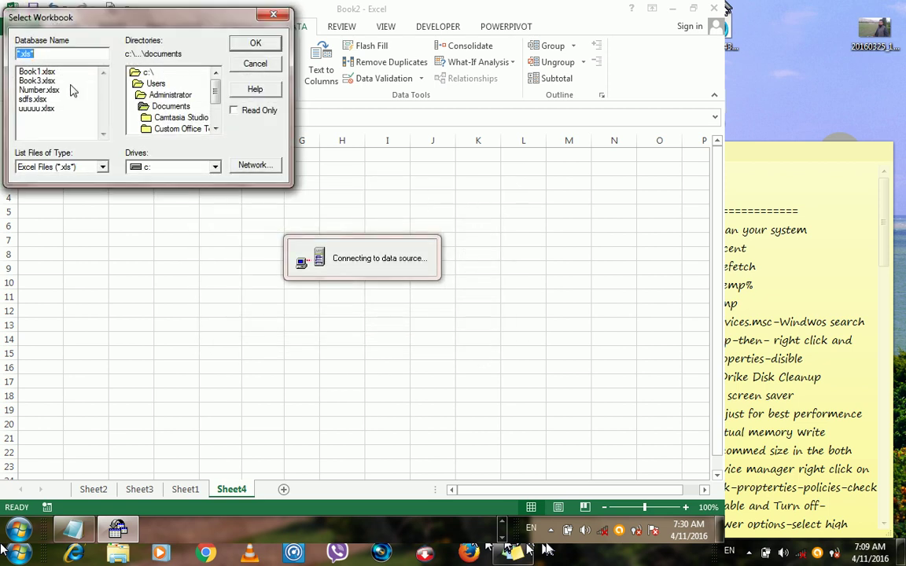
click(37, 80)
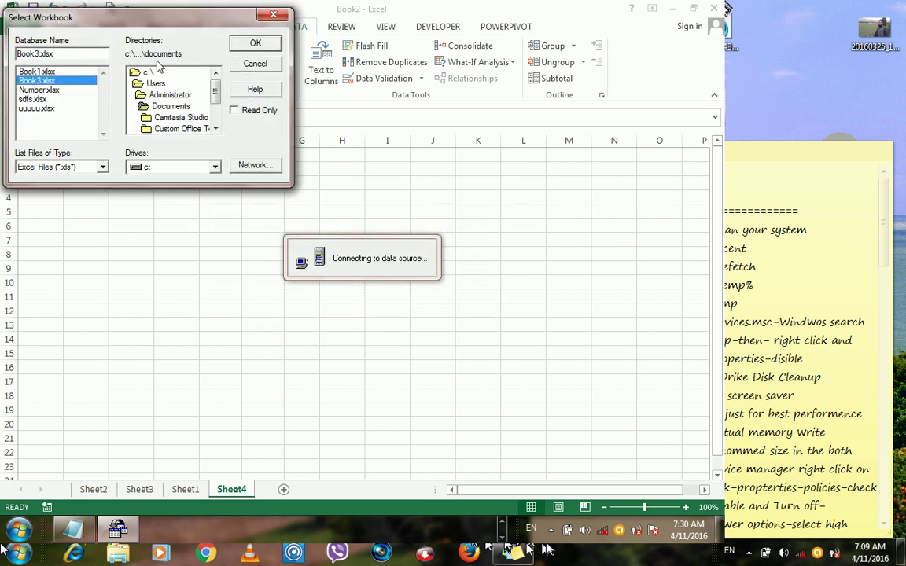
click(235, 44)
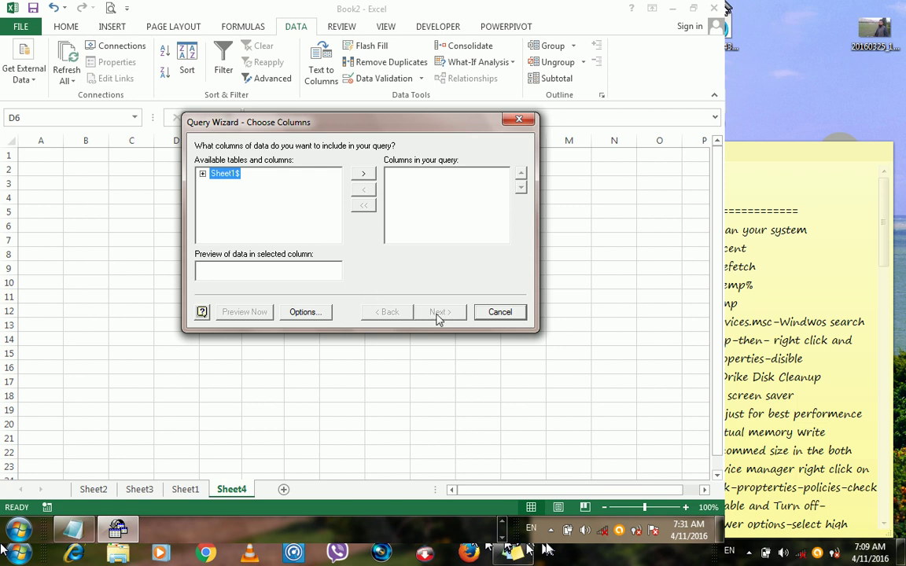
Include all Sheet1$ columns without wizard filtering or sorting, and open the query for editing in Microsoft Query.
click(370, 178)
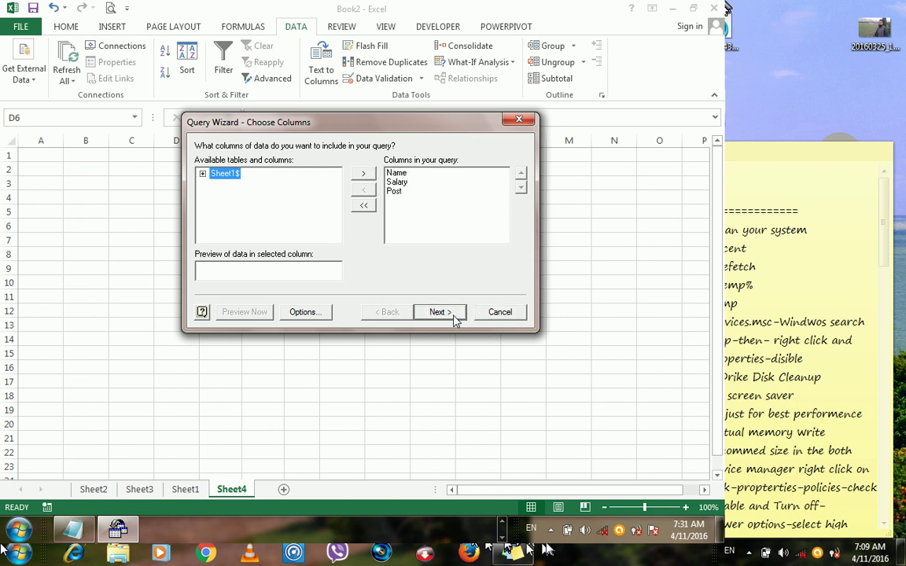
click(455, 311)
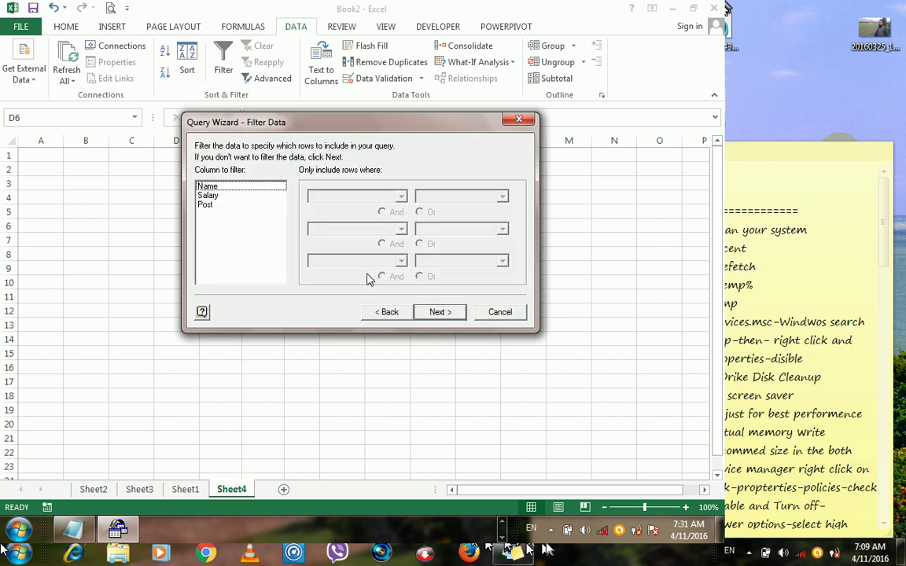
click(439, 314)
click(438, 315)
click(259, 187)
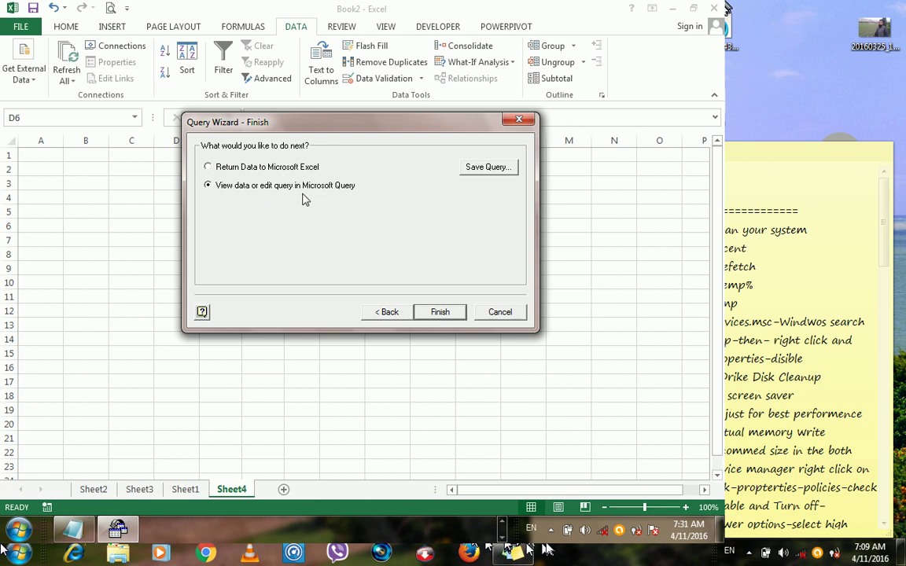
click(440, 314)
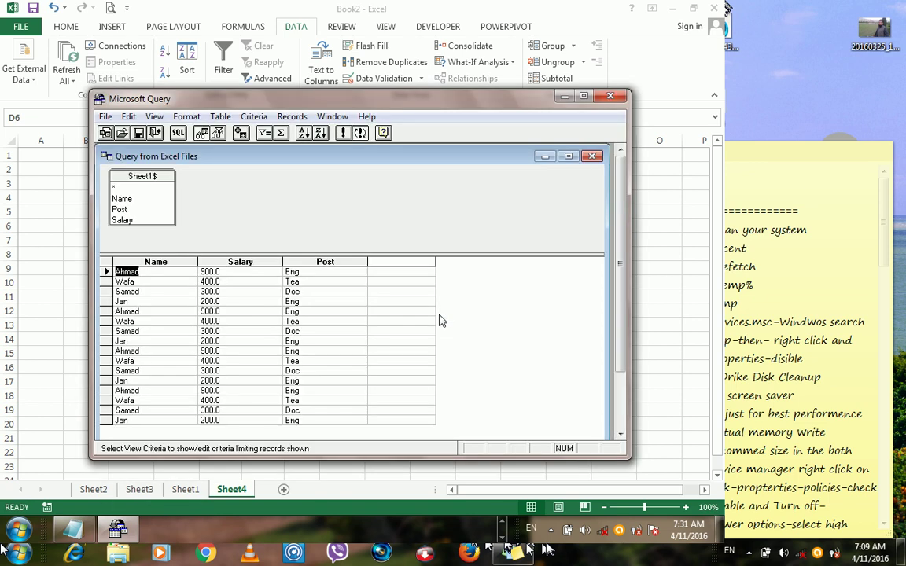
Show and enlarge the query's criteria area, and set its first criteria field to Name.
drag(142, 97, 167, 90)
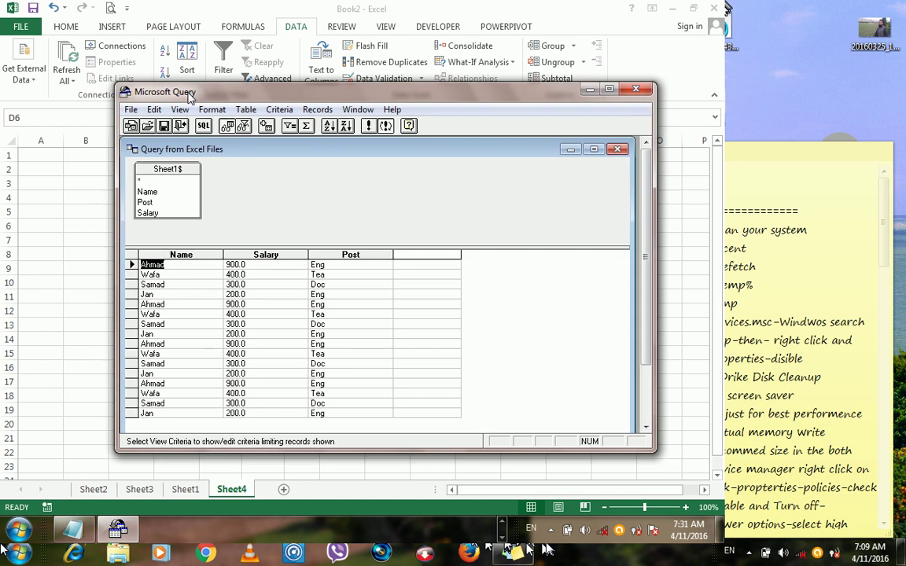
click(243, 126)
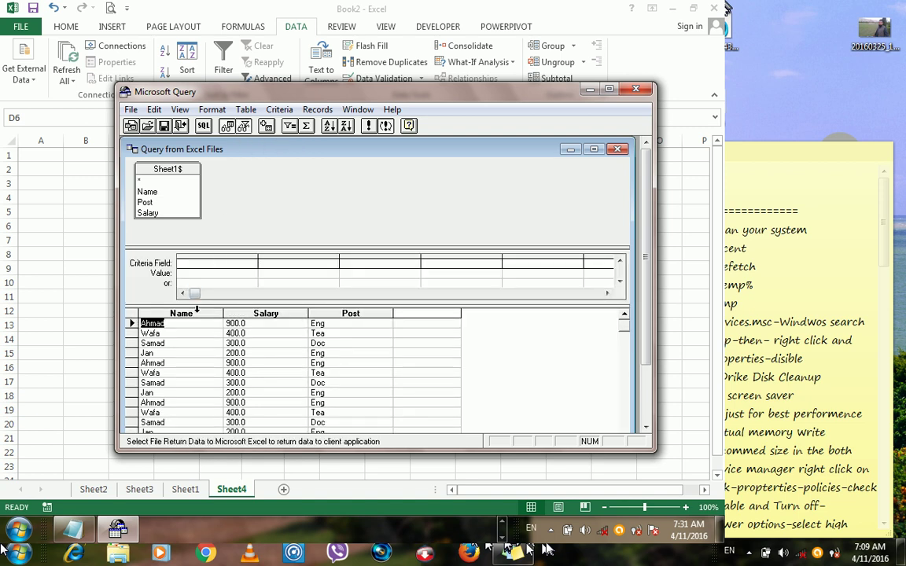
drag(199, 307, 192, 341)
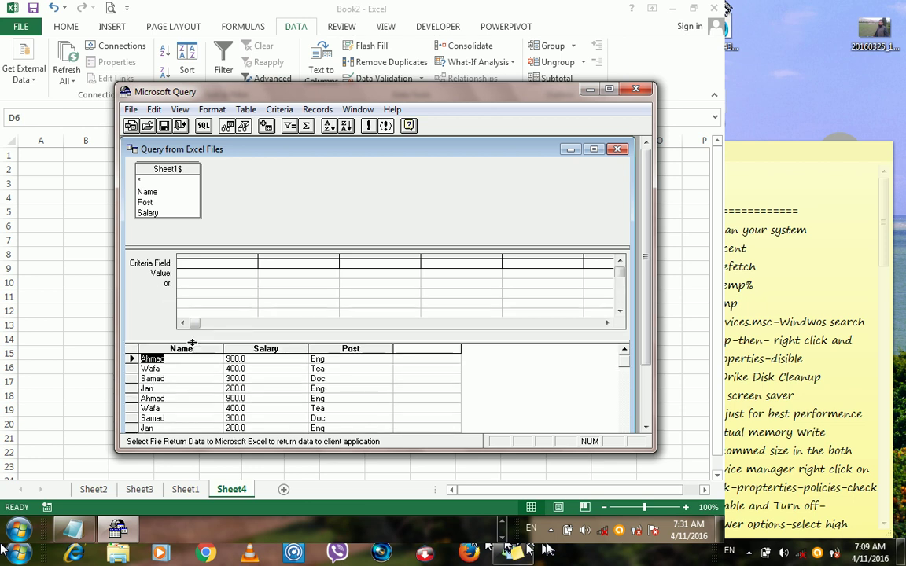
click(188, 264)
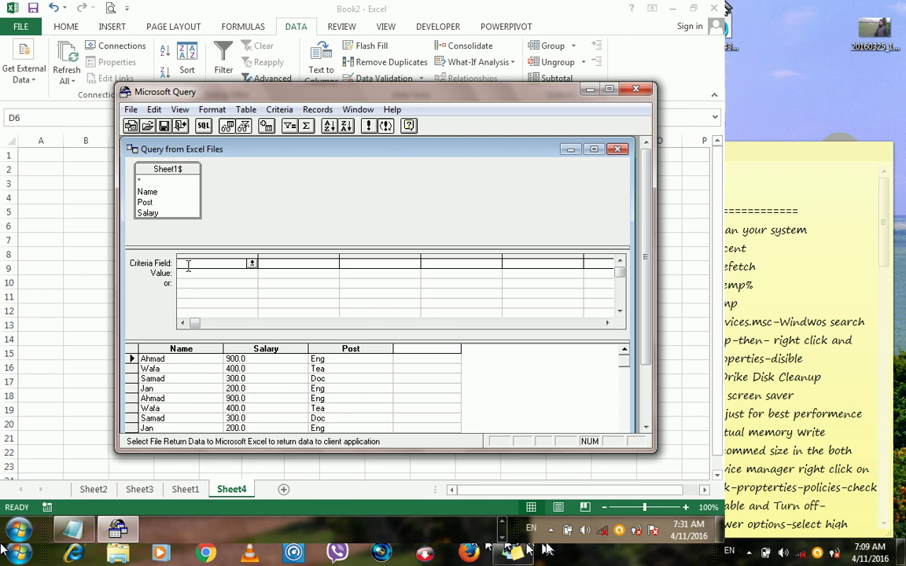
click(252, 263)
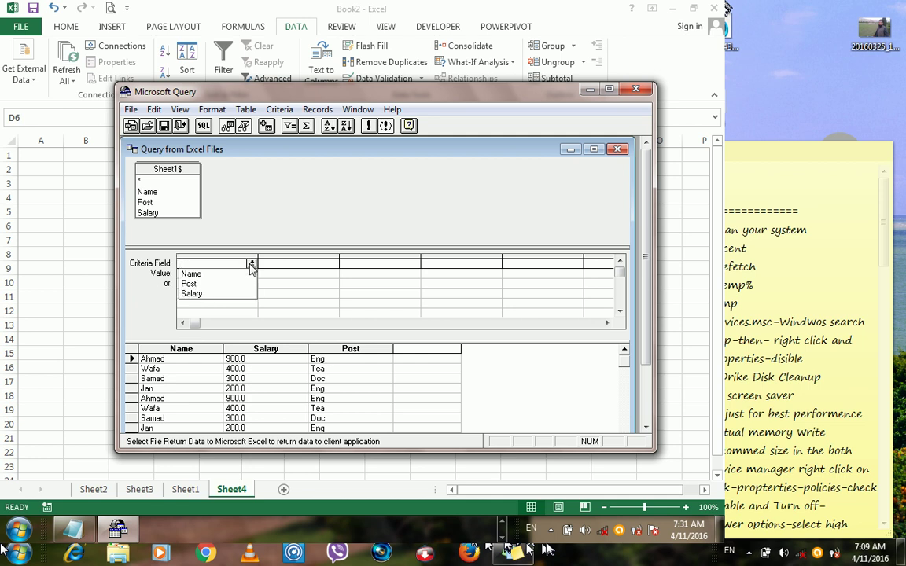
click(202, 284)
click(206, 275)
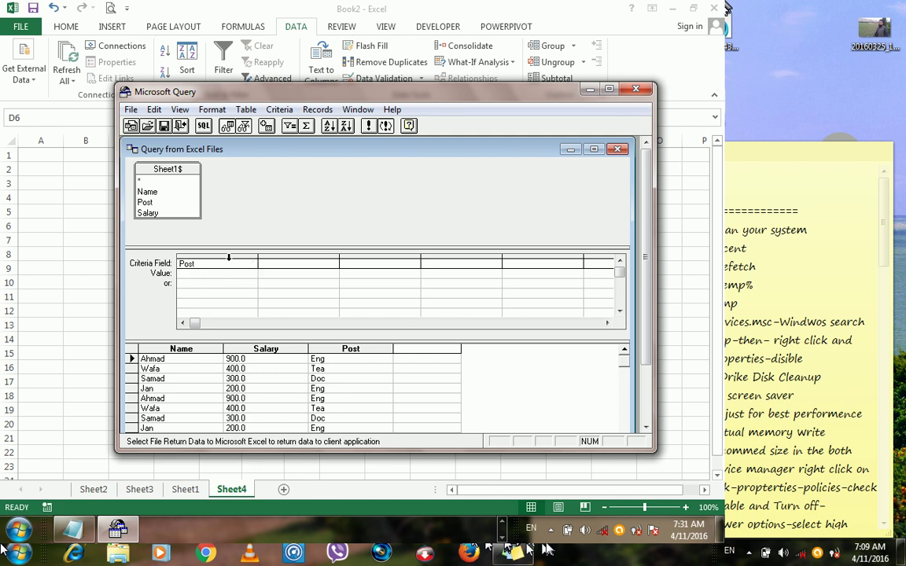
click(233, 264)
click(252, 264)
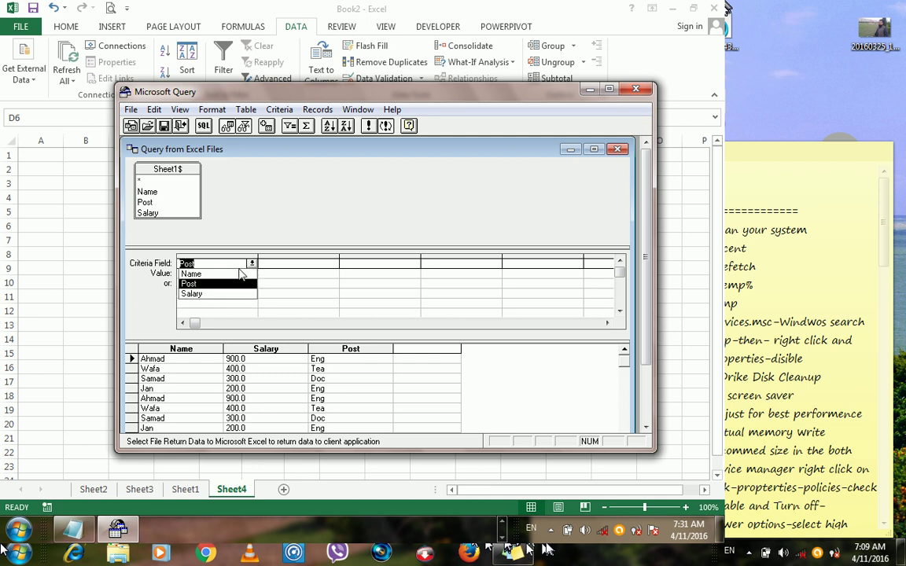
click(221, 275)
Try the 900-salary engineer's name or the 200-salary engineer's name as Name criteria, and remove the second value.
click(212, 276)
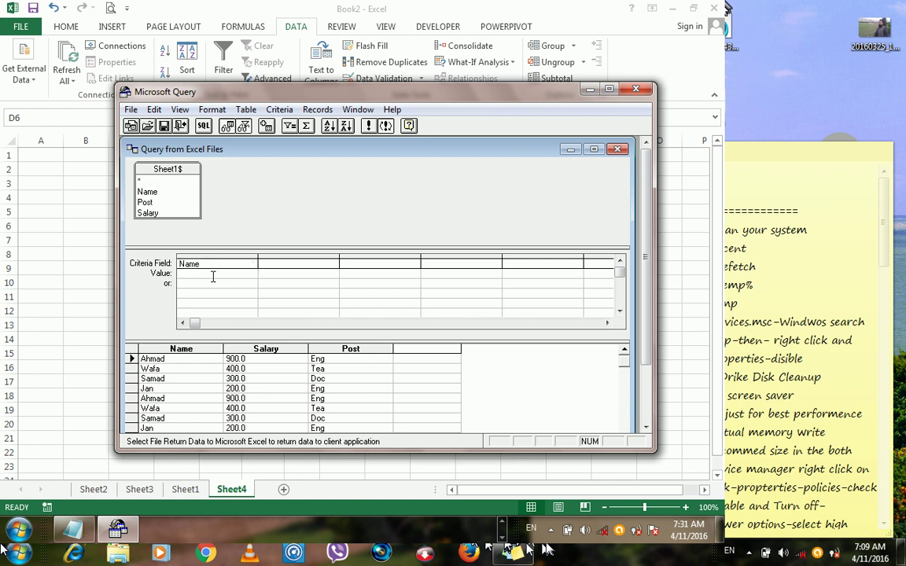
click(320, 372)
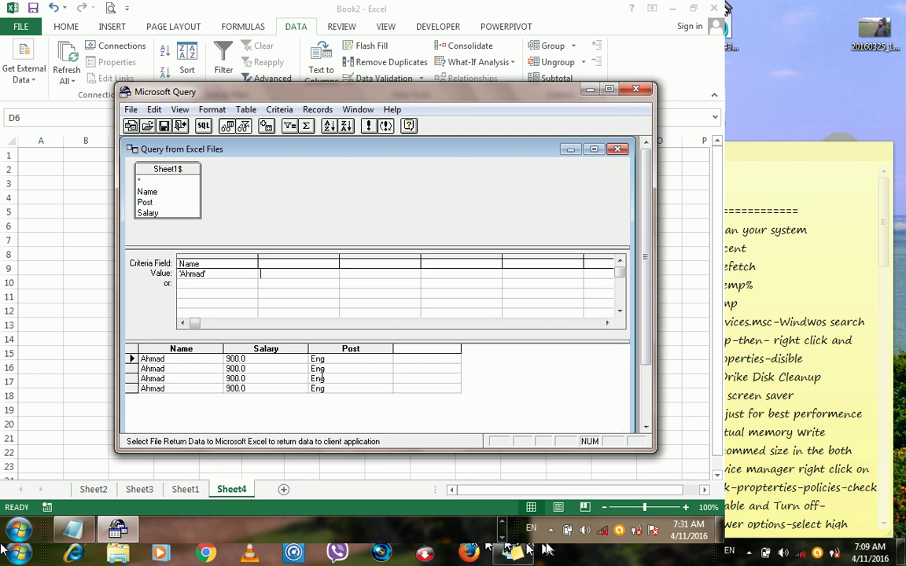
click(194, 287)
text(JAn)
key(Return)
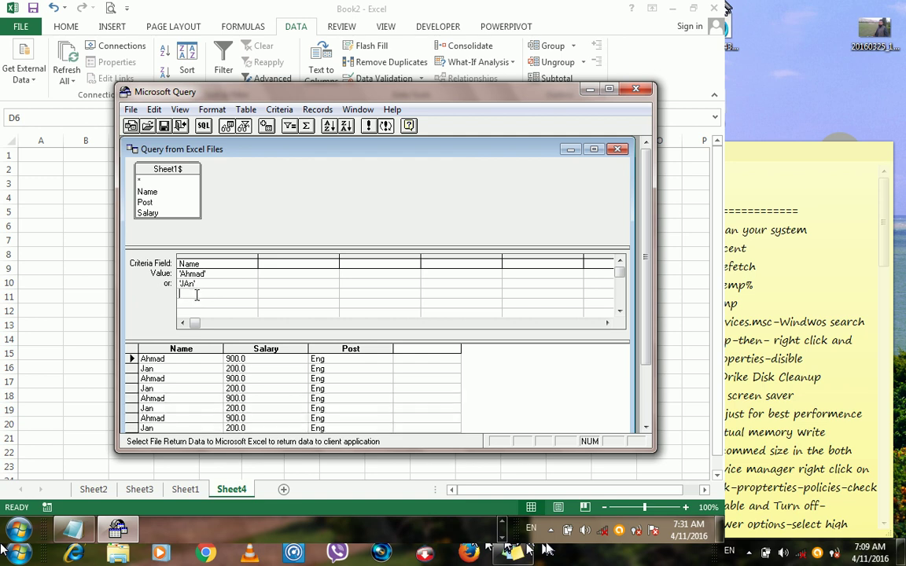
click(175, 287)
key(Delete)
Replace the Name criterion with [Enter your Name] and return the query to Excel without supplying a parameter value.
click(220, 273)
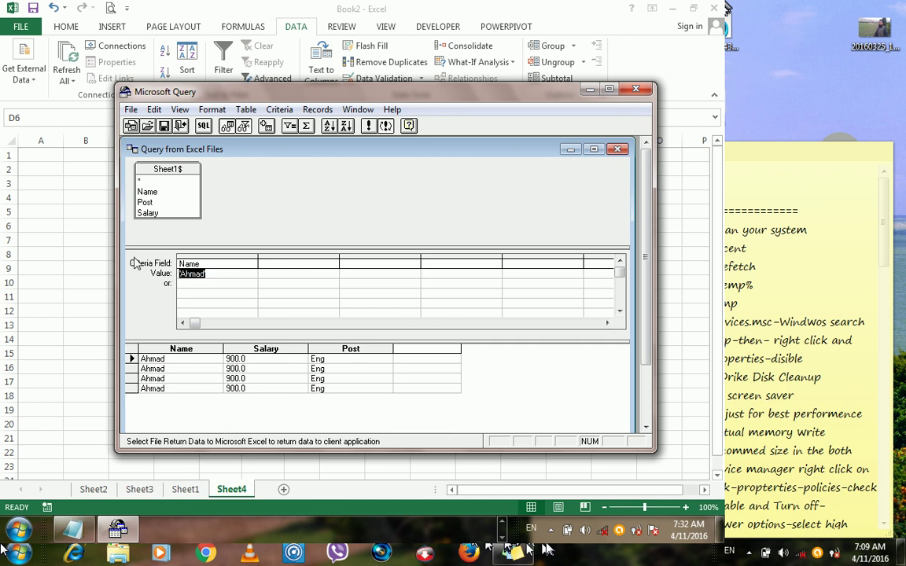
key(Delete)
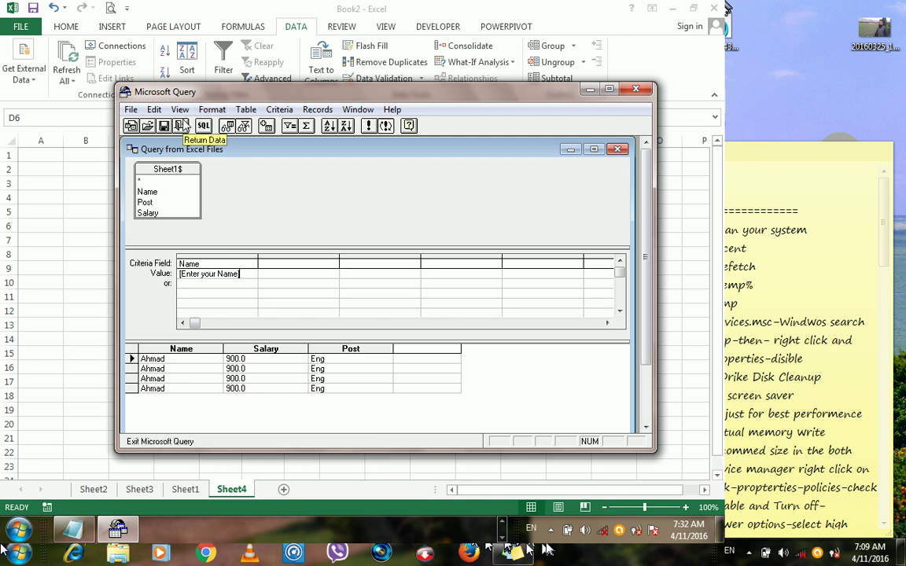
drag(198, 89, 216, 77)
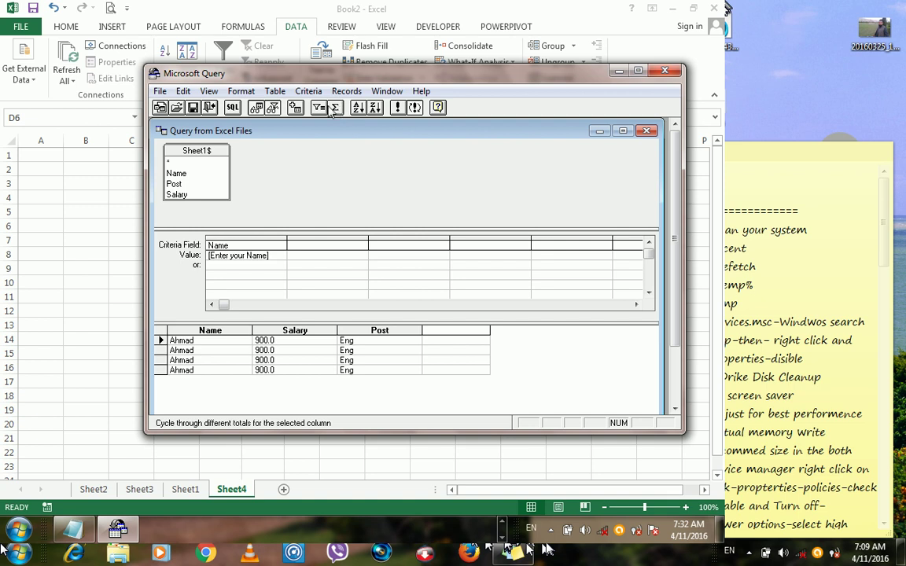
click(210, 108)
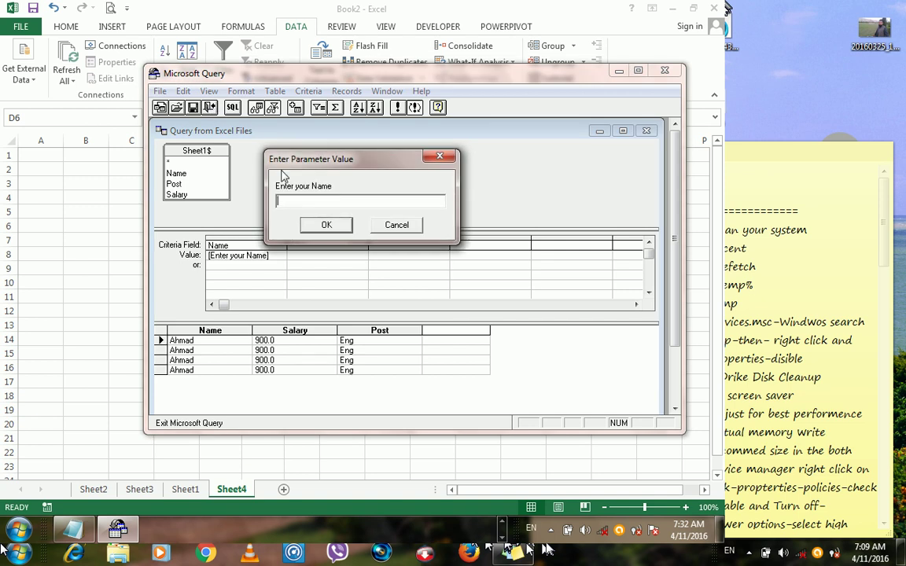
click(393, 225)
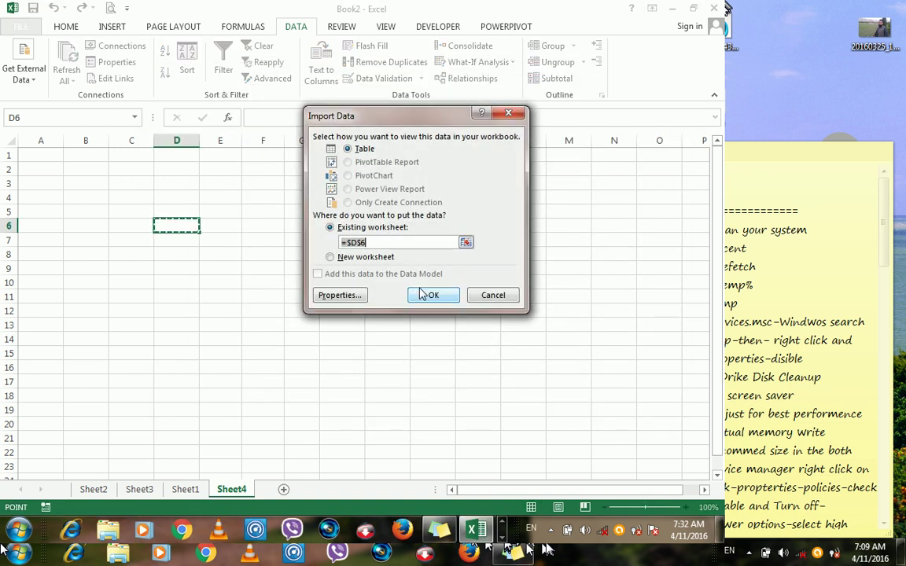
Source the Enter your Name parameter from Sheet4 cell H1 with automatic refresh on cell changes, and import the query table at D6.
click(340, 296)
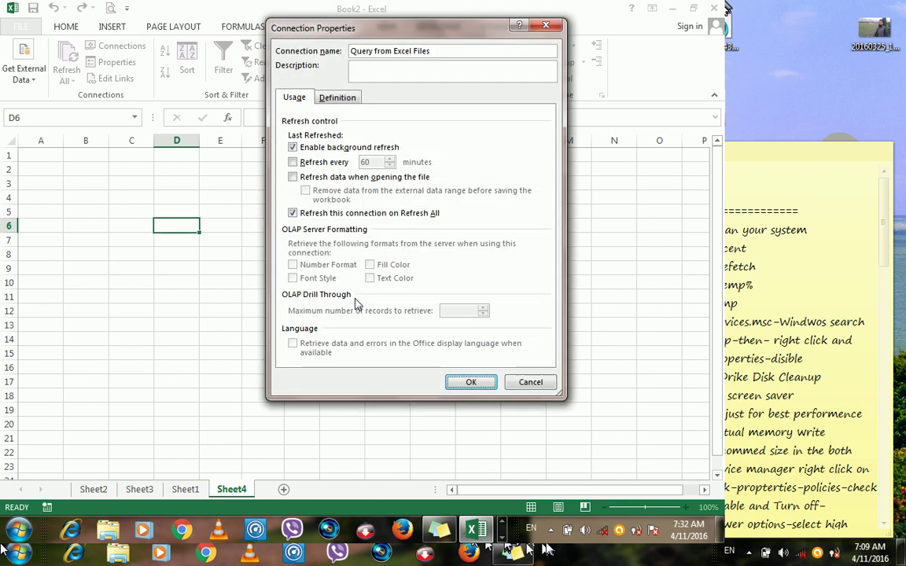
click(337, 98)
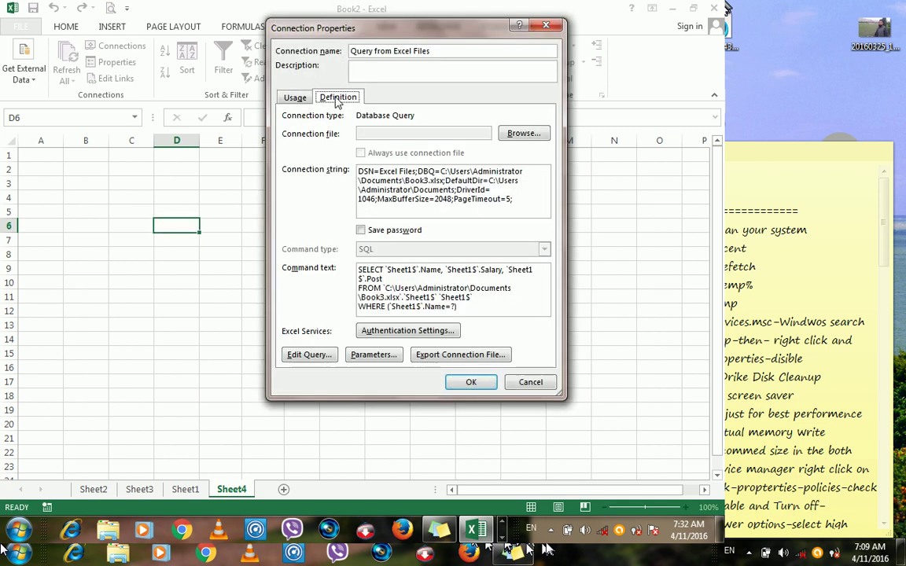
click(373, 355)
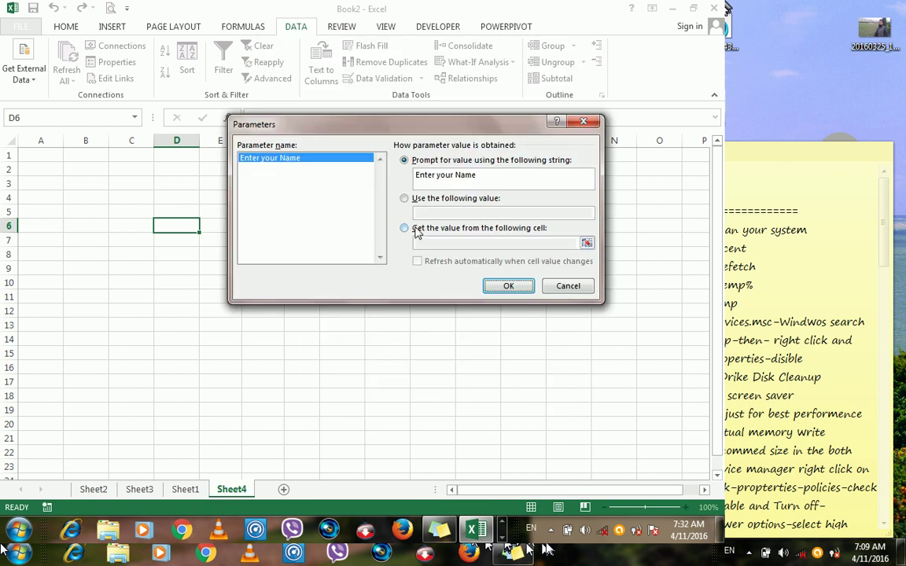
click(415, 229)
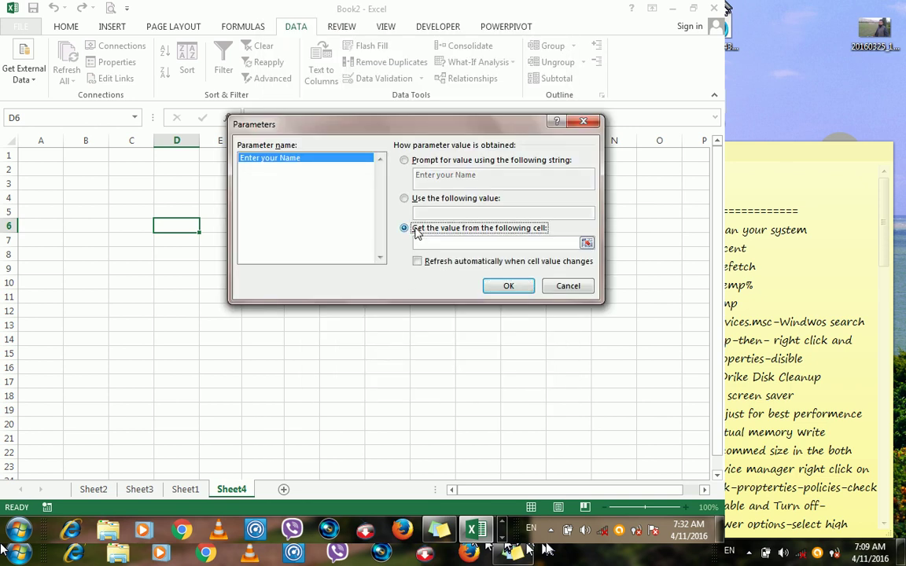
click(586, 243)
drag(374, 128, 396, 252)
click(349, 155)
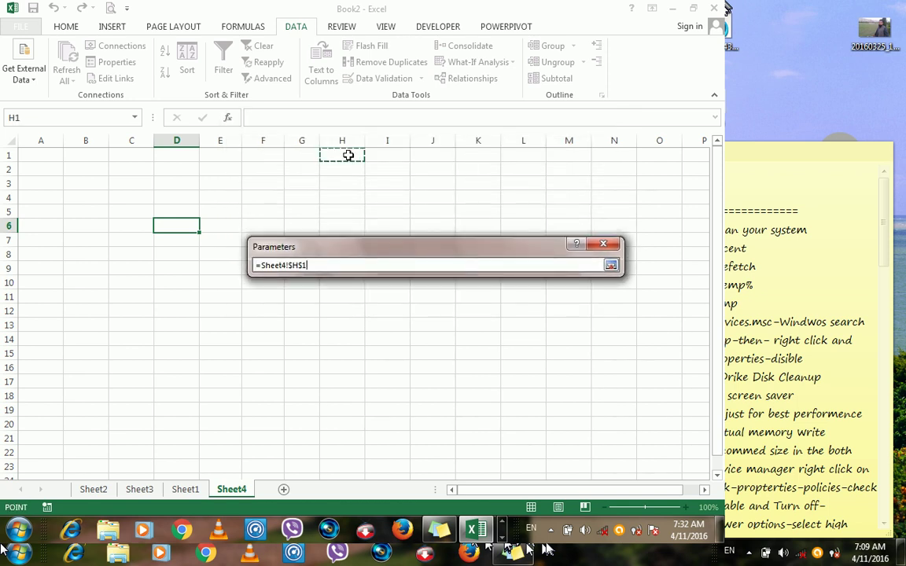
click(611, 266)
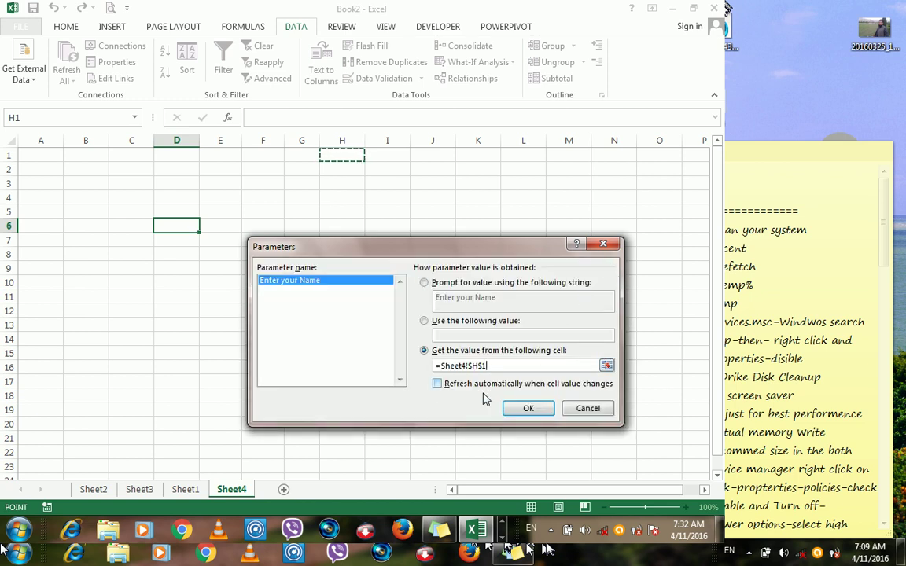
click(437, 384)
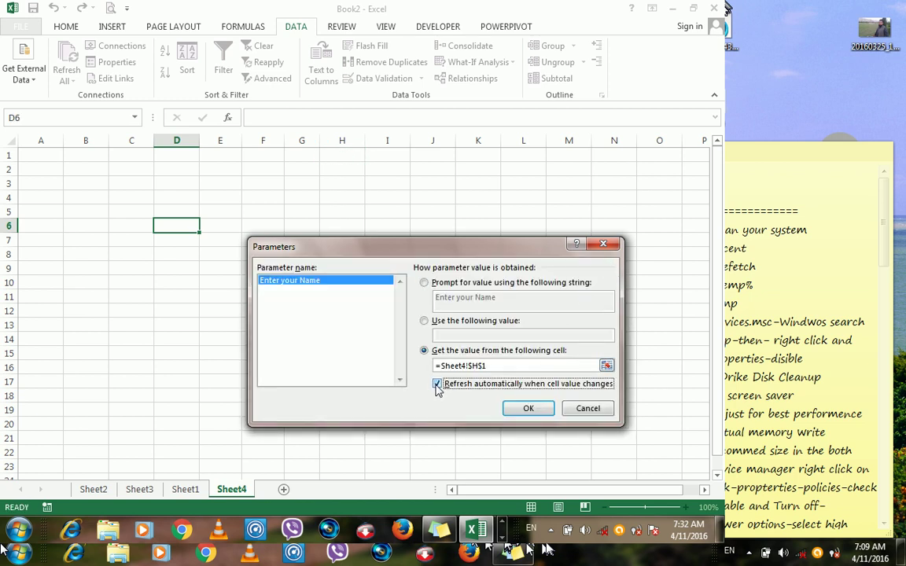
click(524, 410)
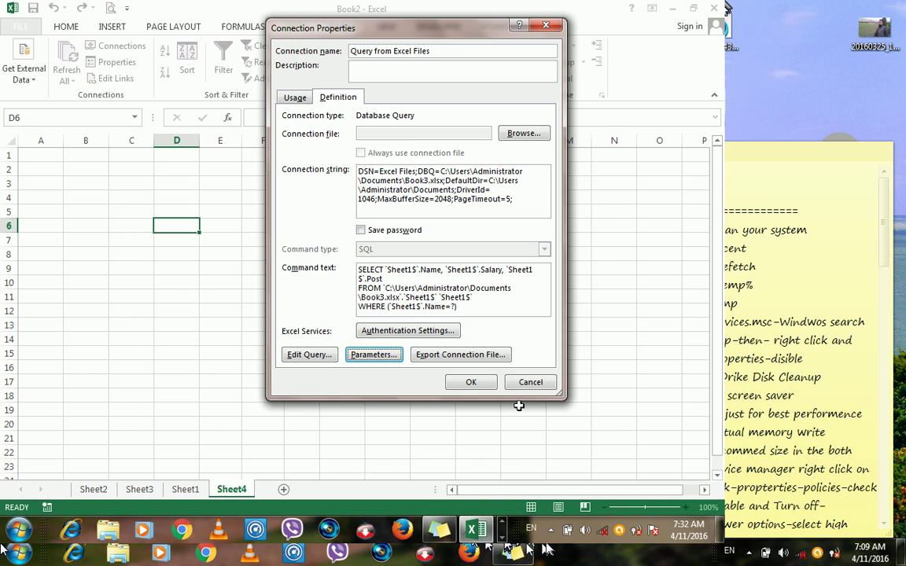
click(473, 384)
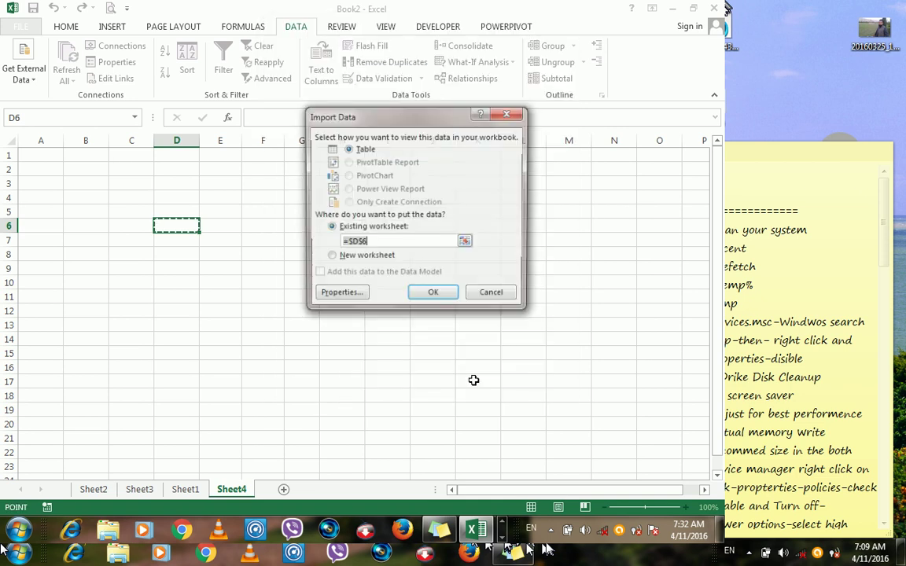
click(433, 296)
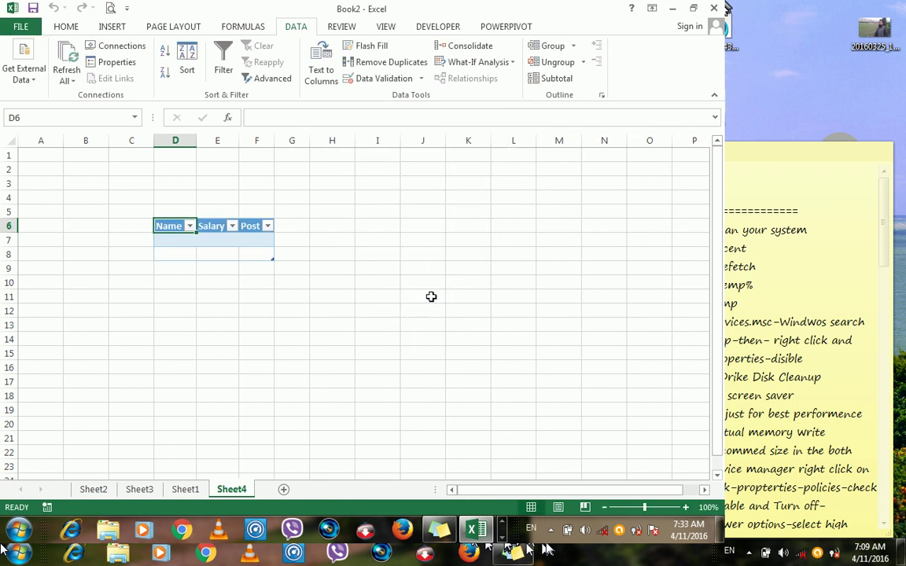
Enter the 900-salary engineer's name in parameter cell H1, correcting its misspelling.
click(333, 155)
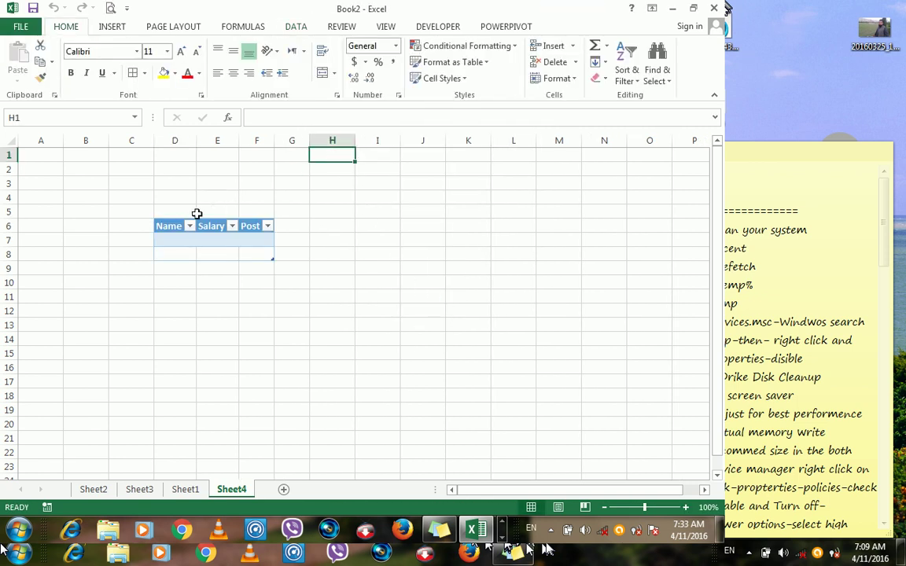
text(?Ah)
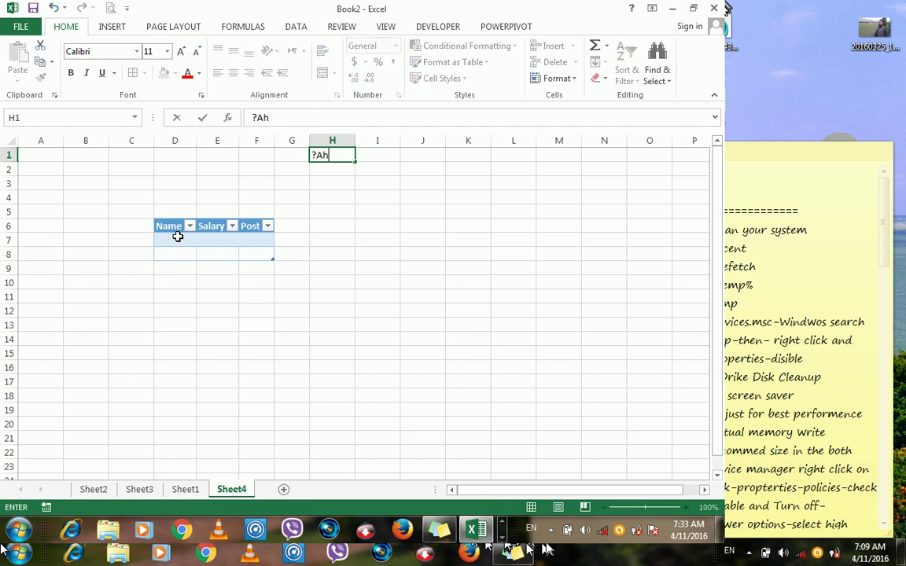
text(amd)
key(Return)
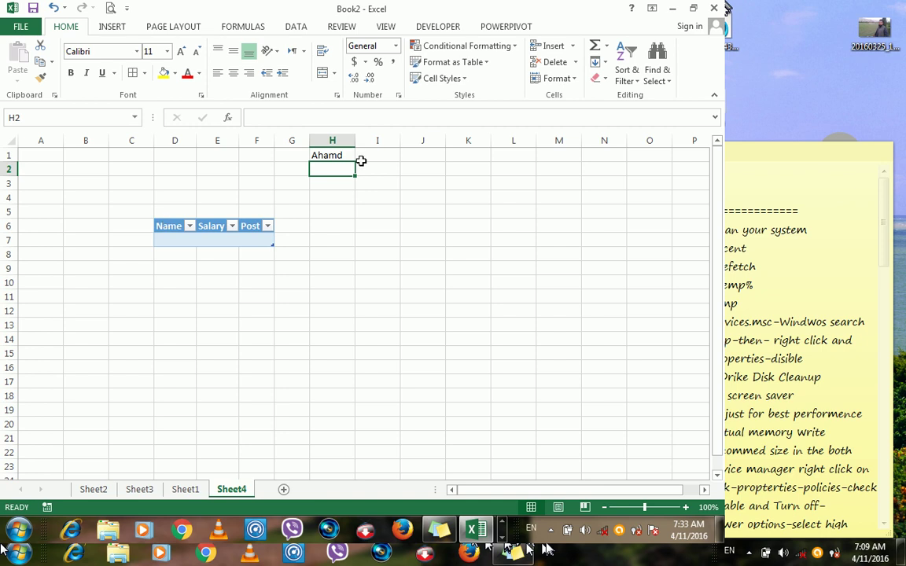
click(330, 154)
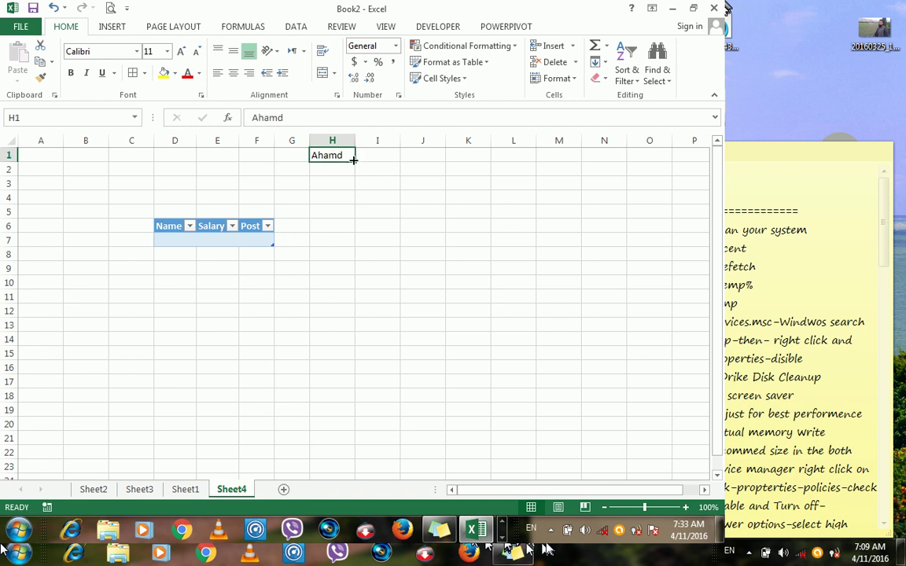
text(Ahmad)
key(Return)
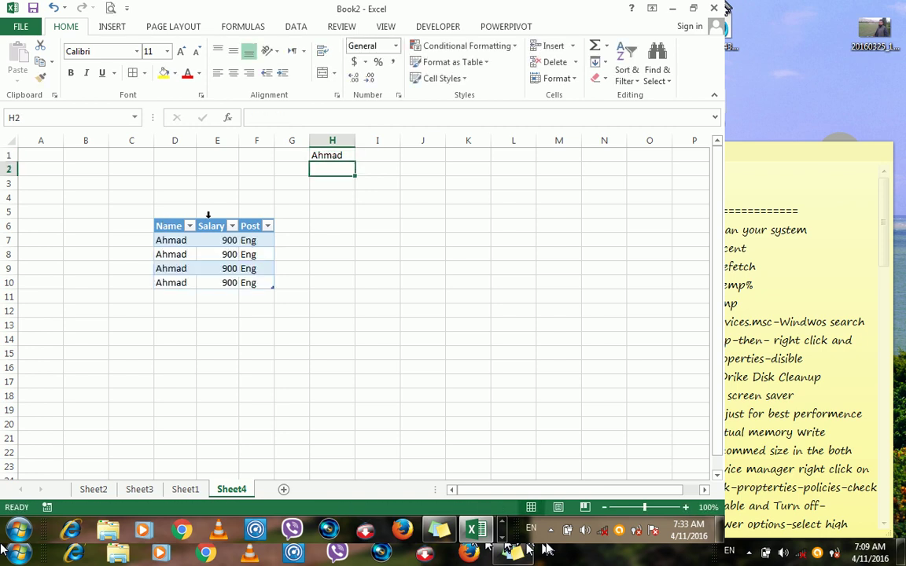
click(170, 236)
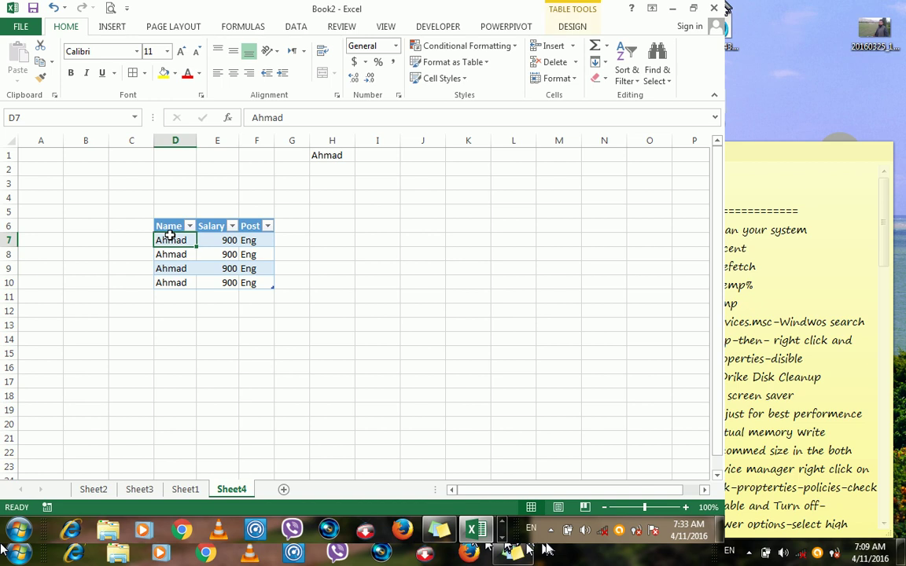
Insert a sheet row above the name cell and label it Search Box in H1, widening column H to fit.
click(345, 156)
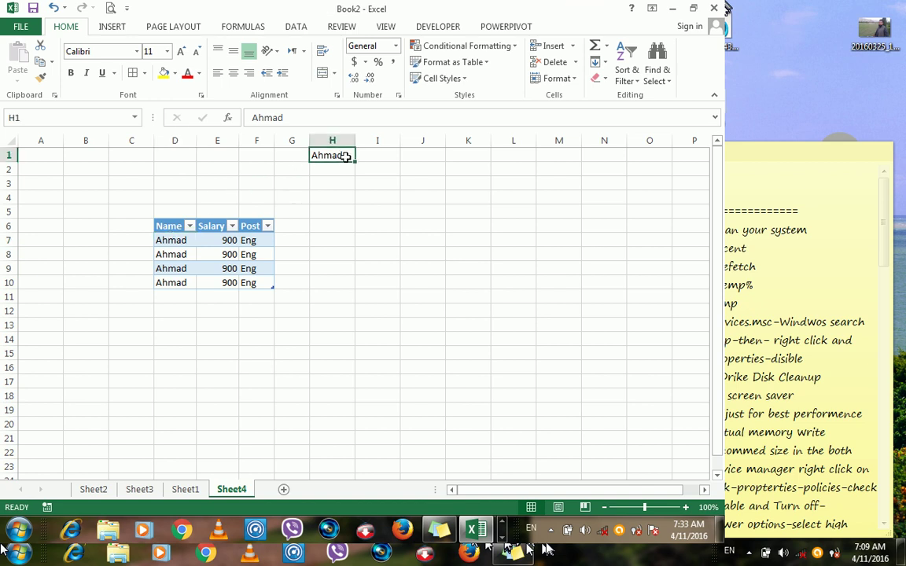
click(572, 46)
click(561, 81)
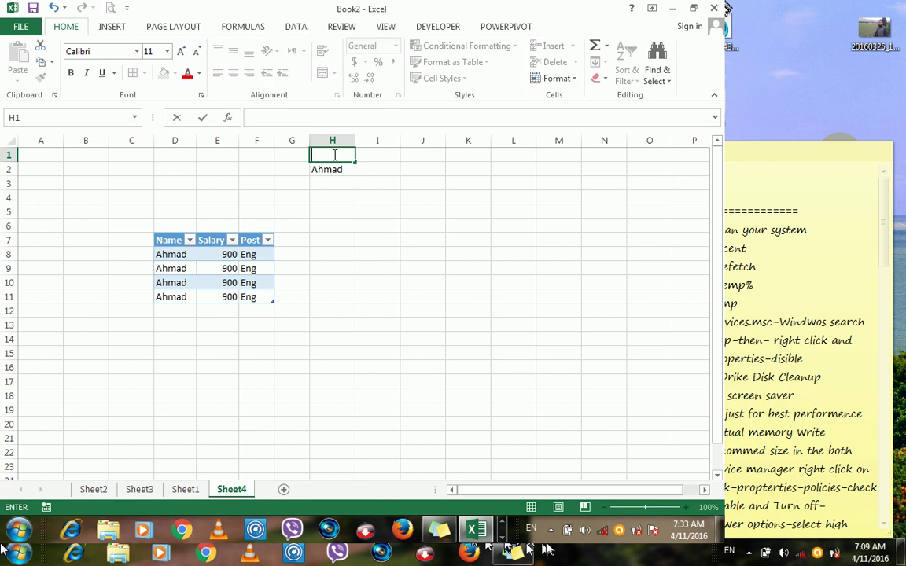
text(earchin)
key(Return)
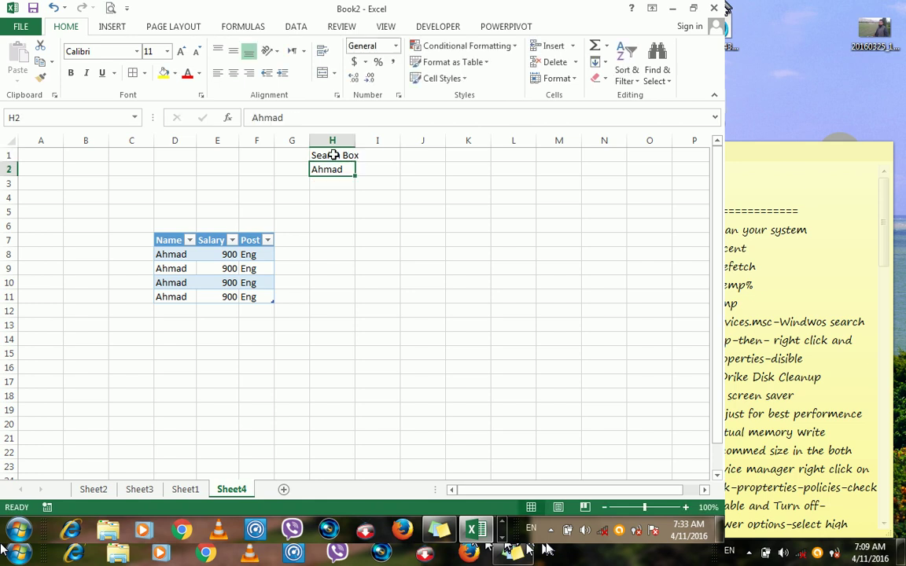
drag(354, 137, 381, 140)
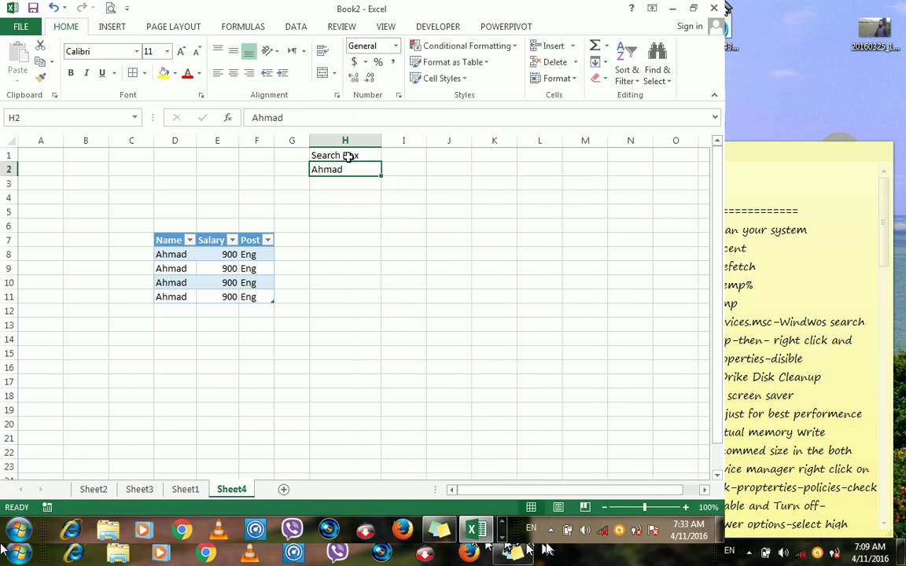
Replace the H1 label with Enter your Name and widen column H to fit it.
click(348, 154)
text(Enter)
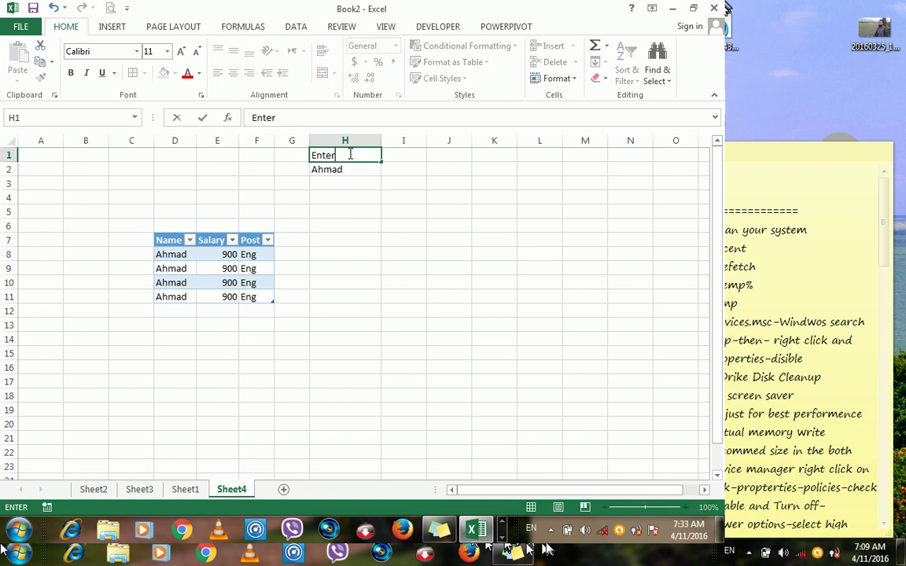
text( your Name)
key(Return)
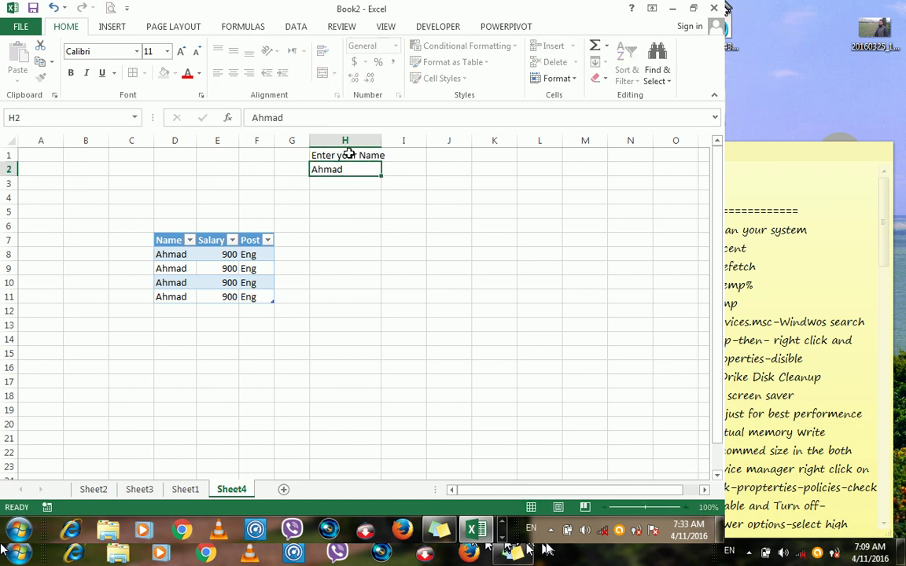
drag(381, 141, 411, 144)
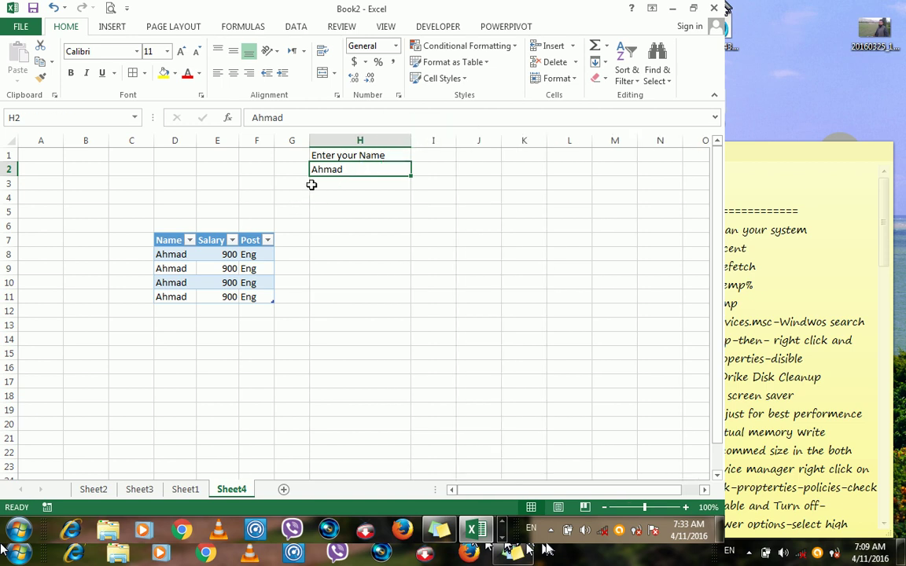
Clear the name in H2 and enter the 200-salary engineer's name to filter the imported table.
key(Delete)
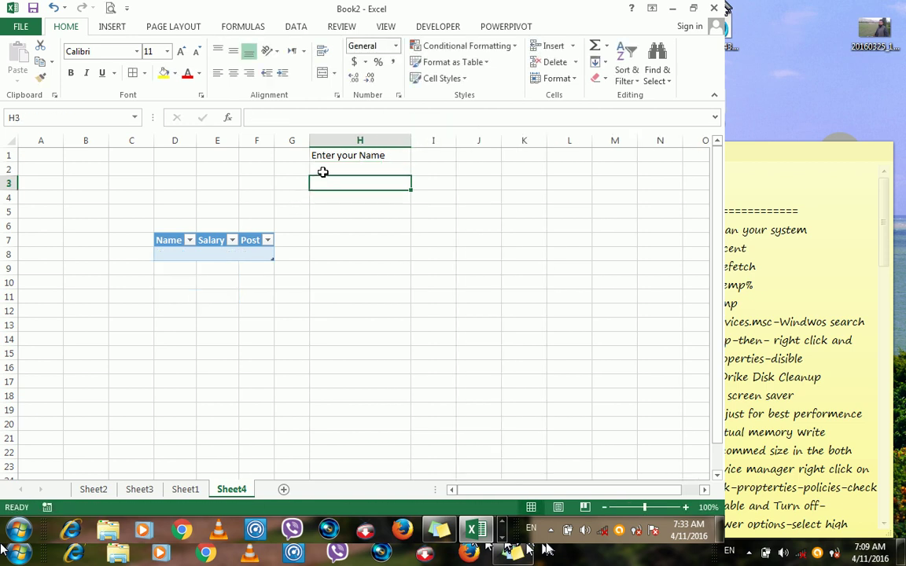
text(Jan)
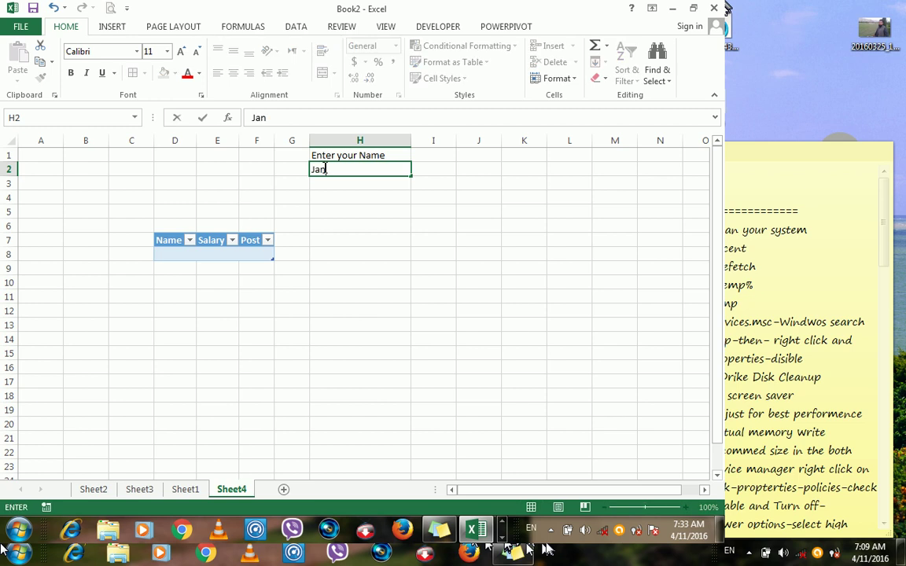
key(Return)
click(323, 167)
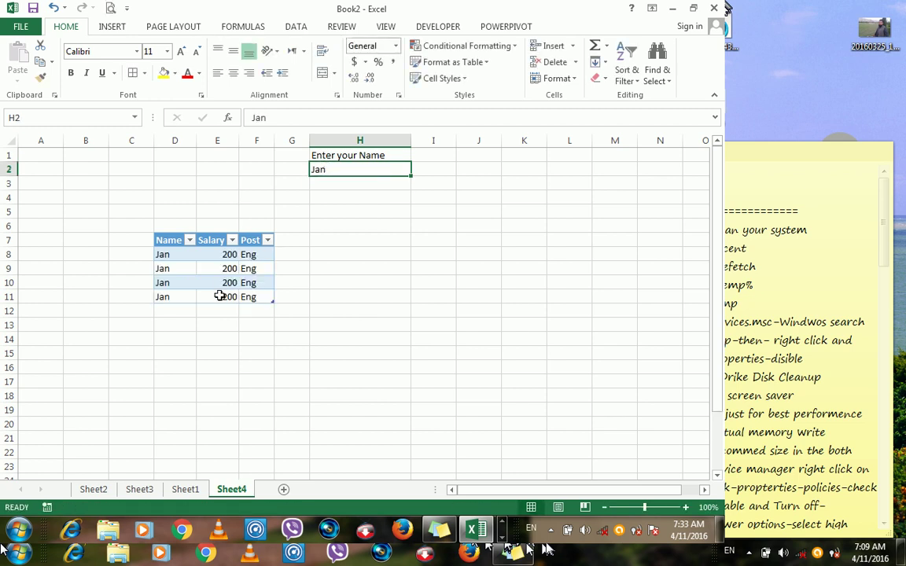
click(324, 186)
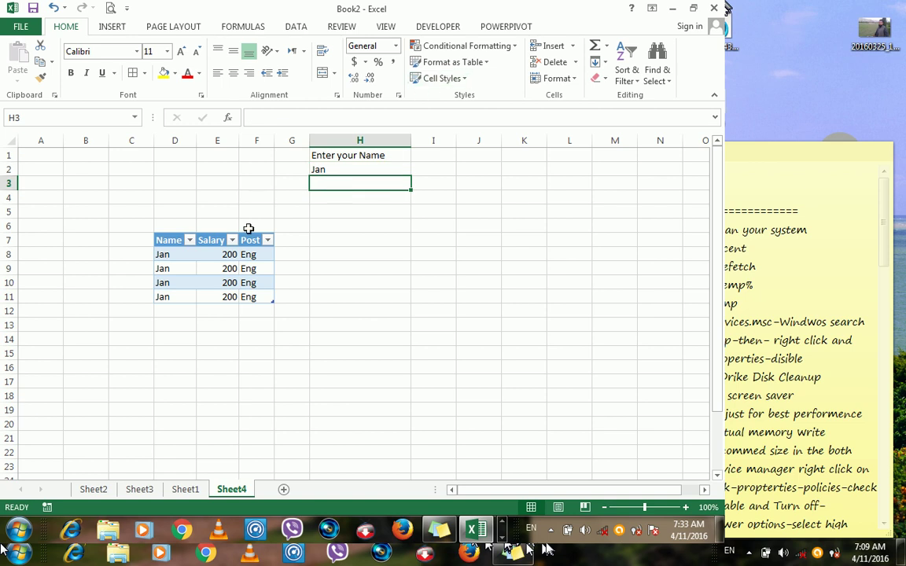
Add a new worksheet and start a Microsoft Query import there from the MS Access database Database1.accdb.
click(284, 490)
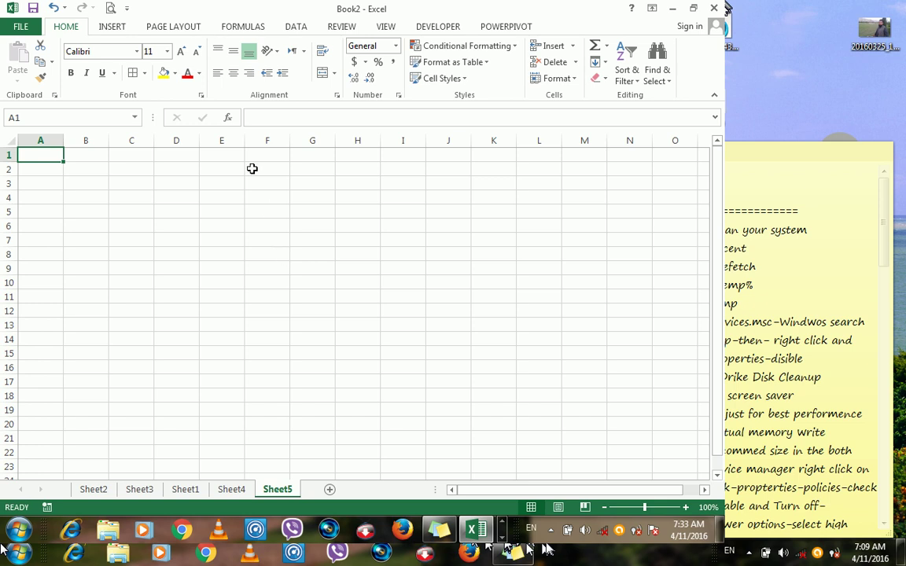
click(293, 28)
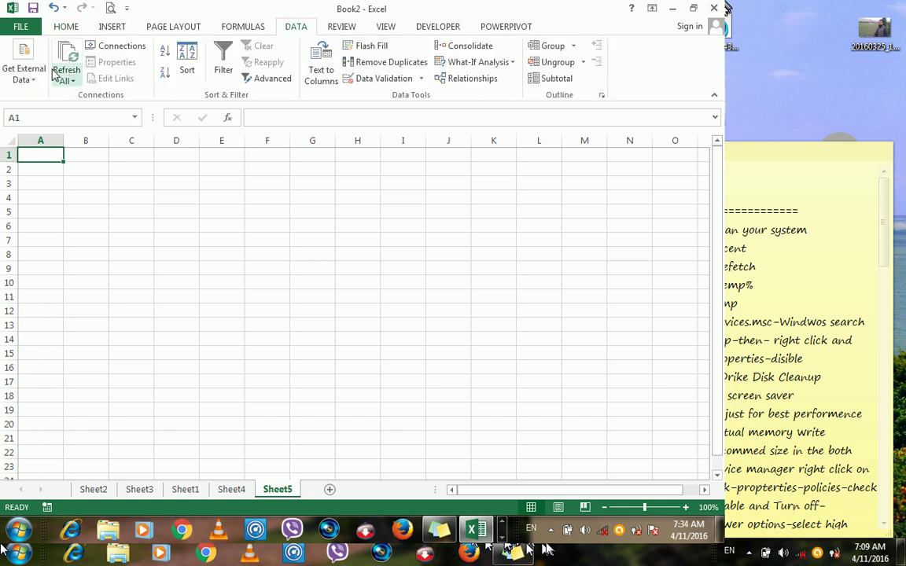
click(32, 75)
click(102, 146)
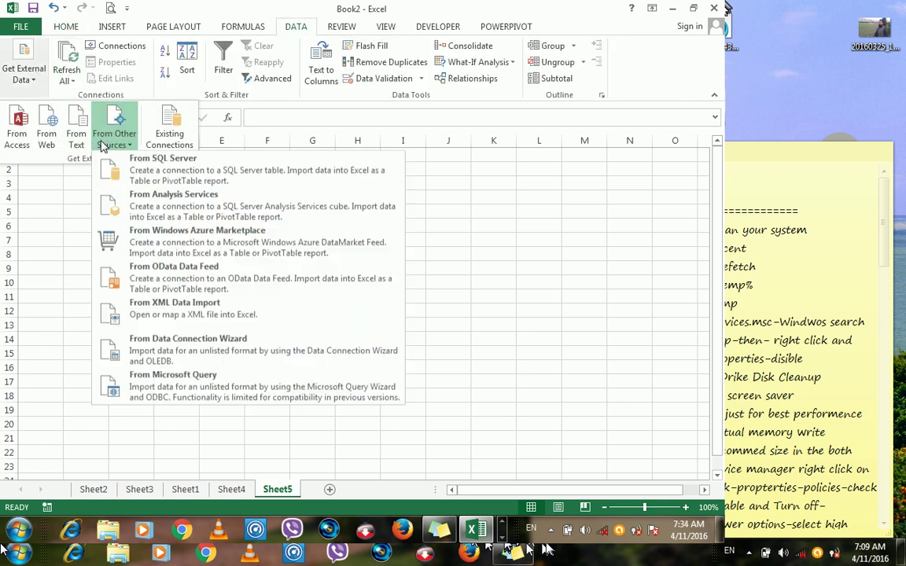
click(157, 378)
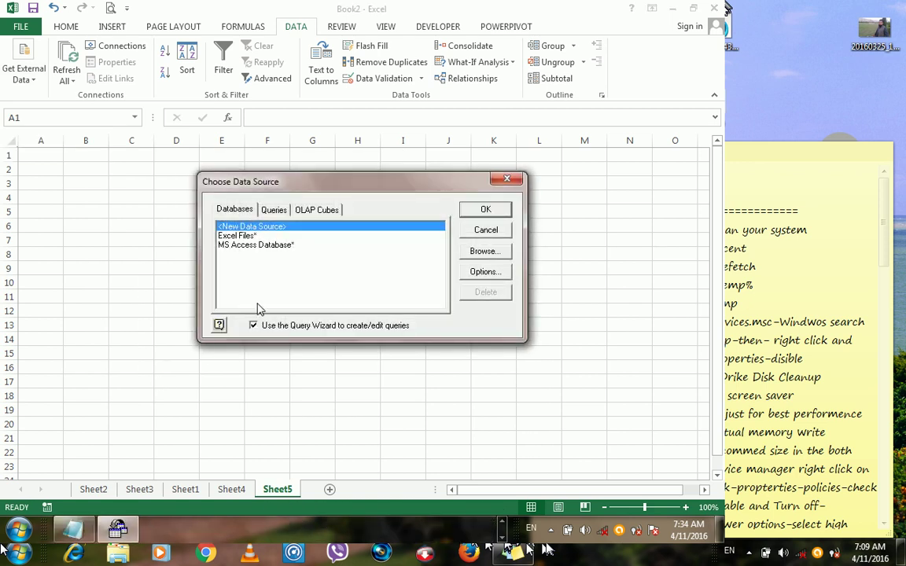
click(264, 245)
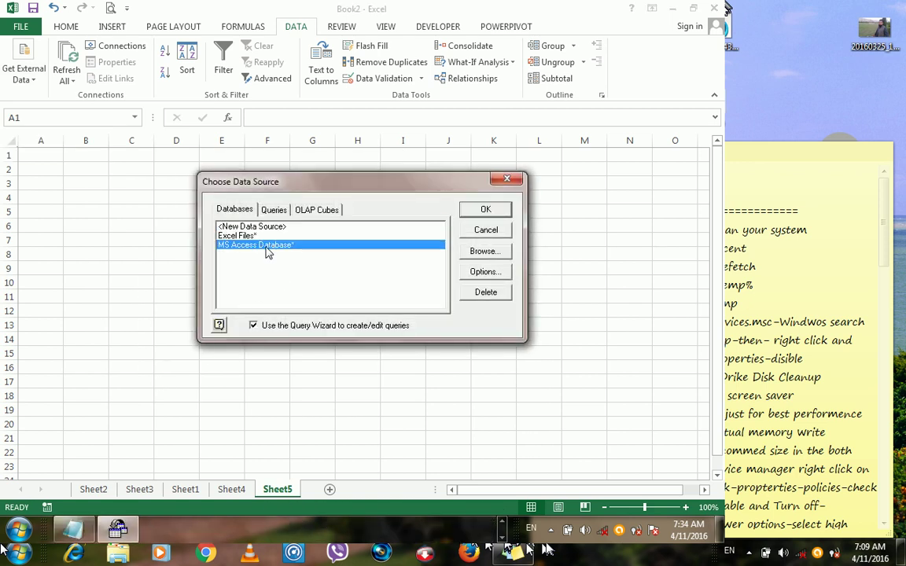
click(467, 213)
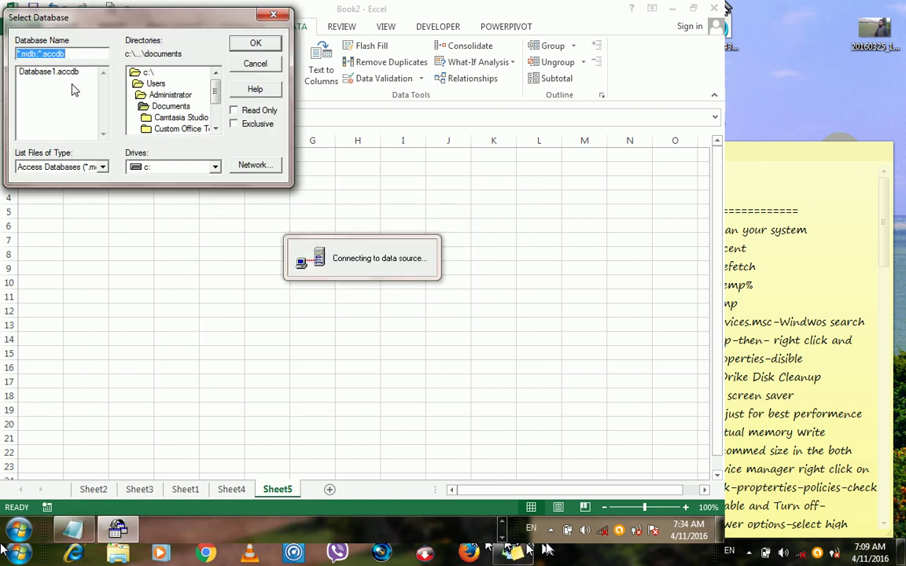
click(48, 72)
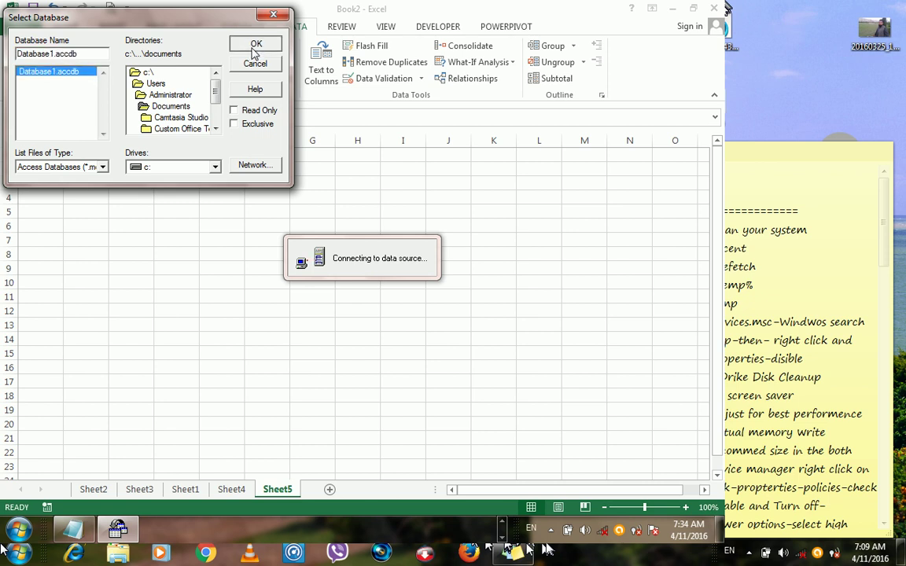
click(255, 44)
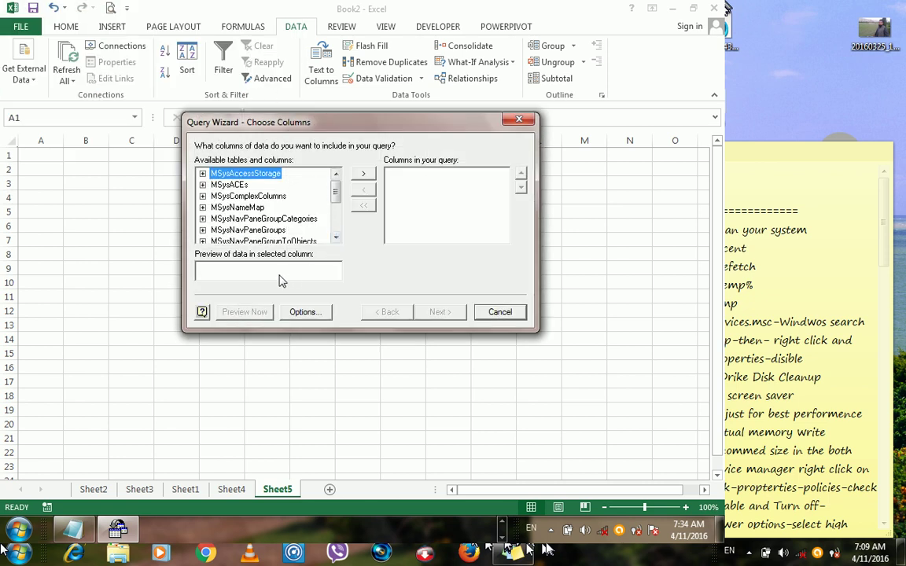
Include all columns of Database1's Table1 in the query, leaving the table display options unchanged.
click(305, 312)
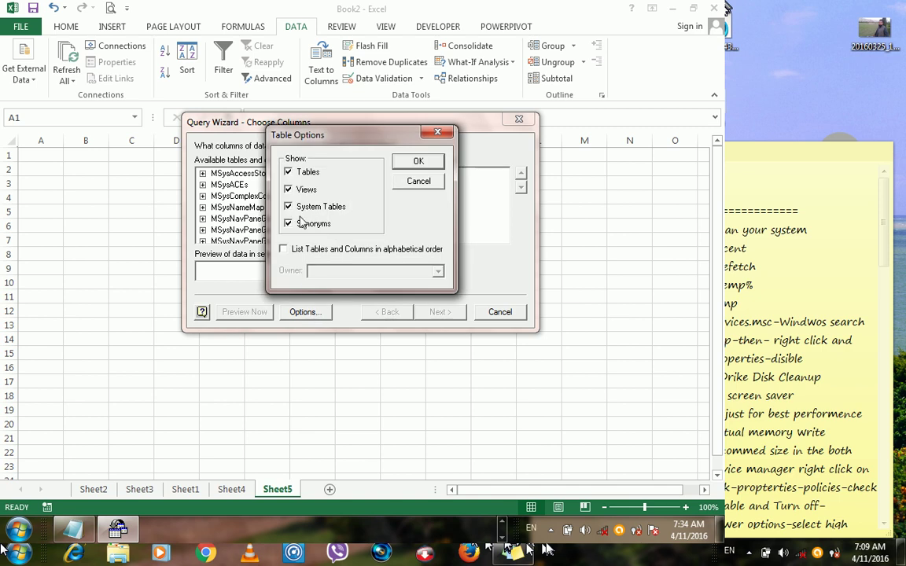
click(418, 181)
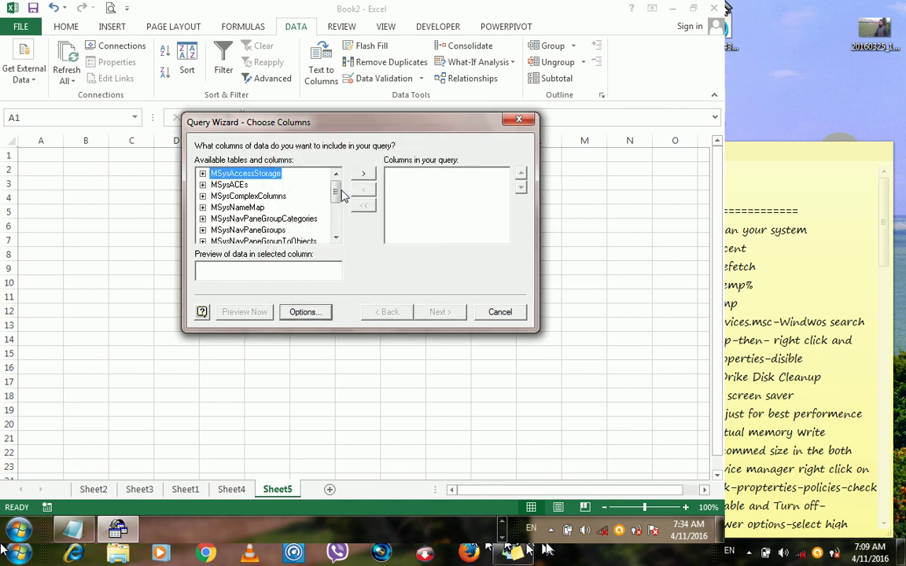
drag(335, 193, 338, 226)
click(223, 230)
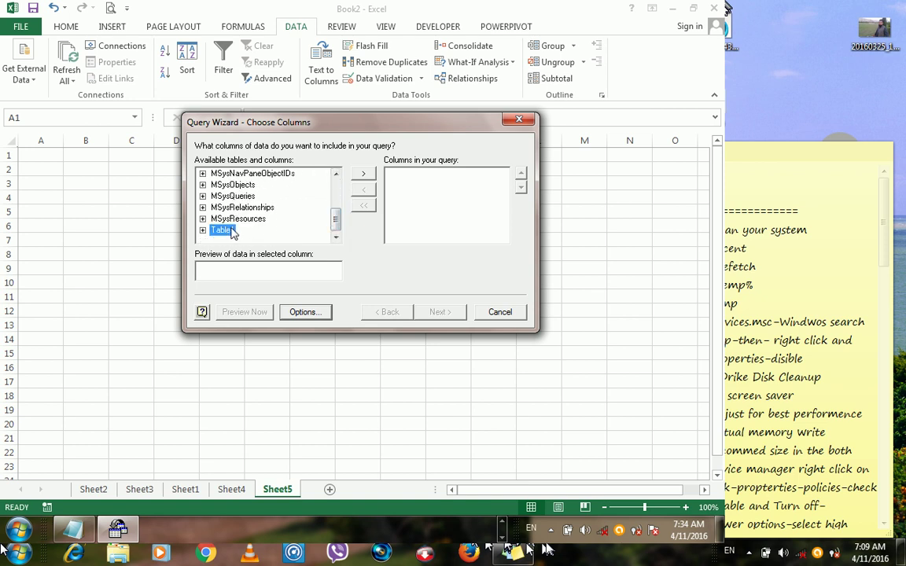
click(364, 174)
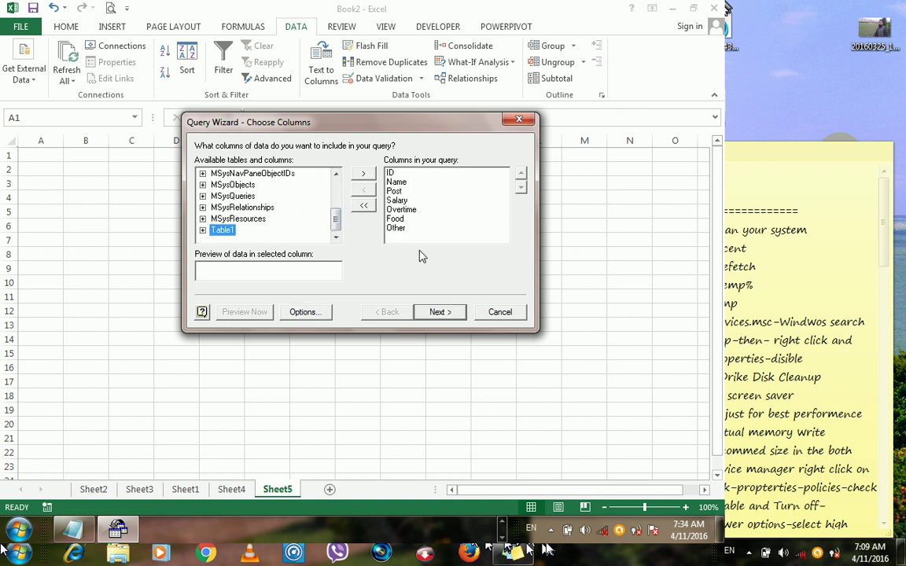
Finish the query wizard without a filter or sort order and open the result for editing in Microsoft Query.
click(441, 312)
click(442, 314)
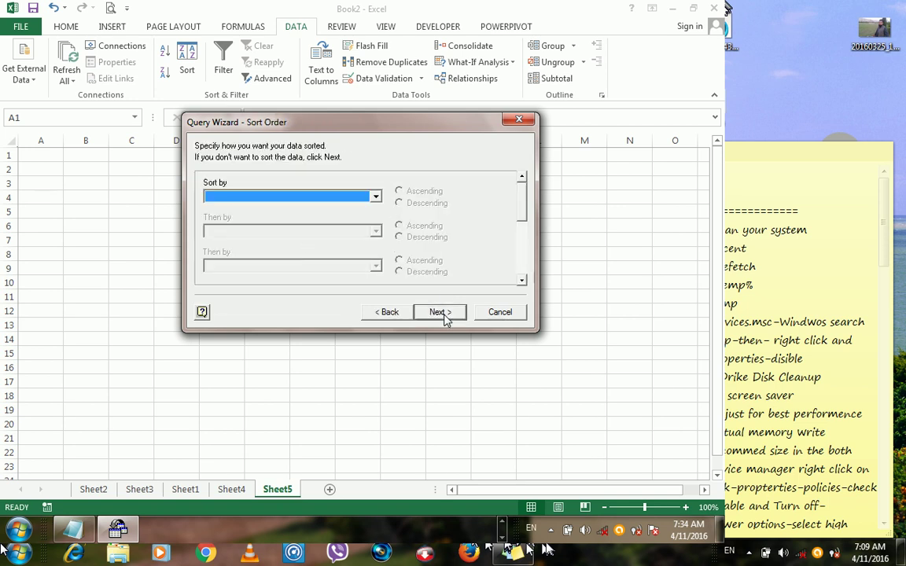
click(444, 314)
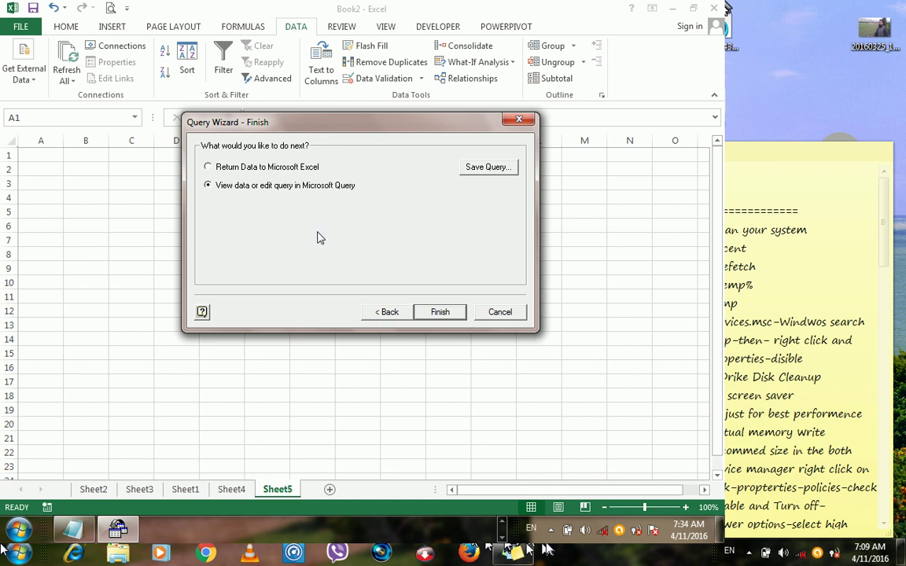
click(445, 315)
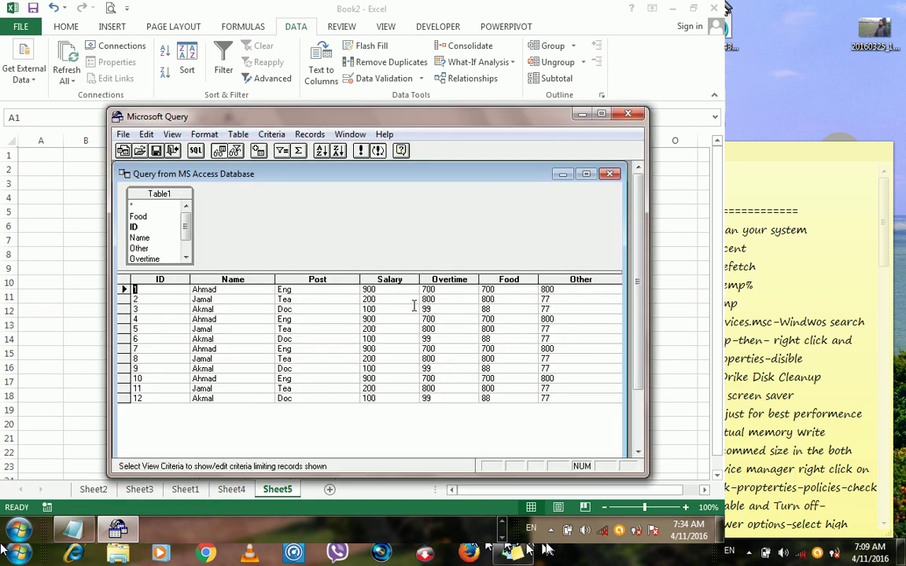
Show the criteria grid and add a criterion on the Post field with the parameter prompt [Enter your post].
click(235, 150)
click(221, 290)
click(244, 288)
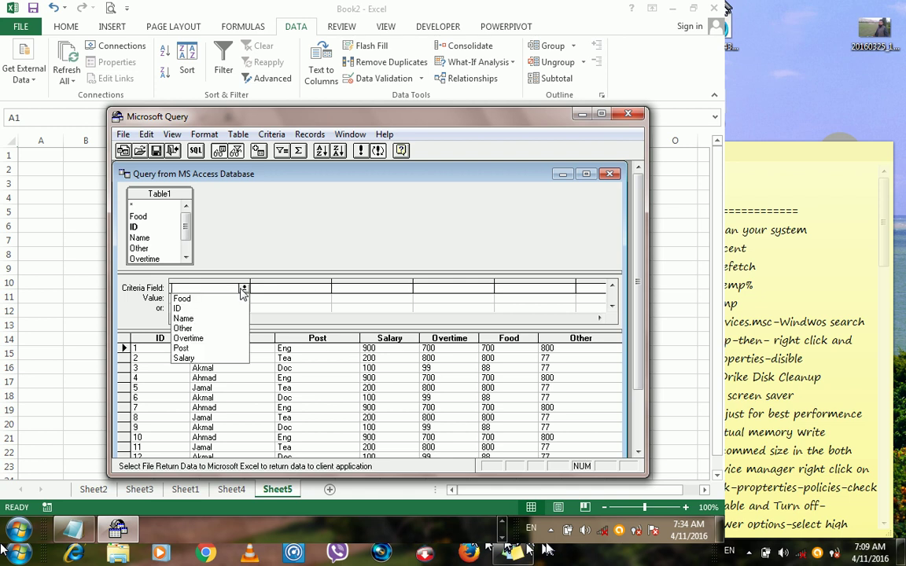
click(184, 318)
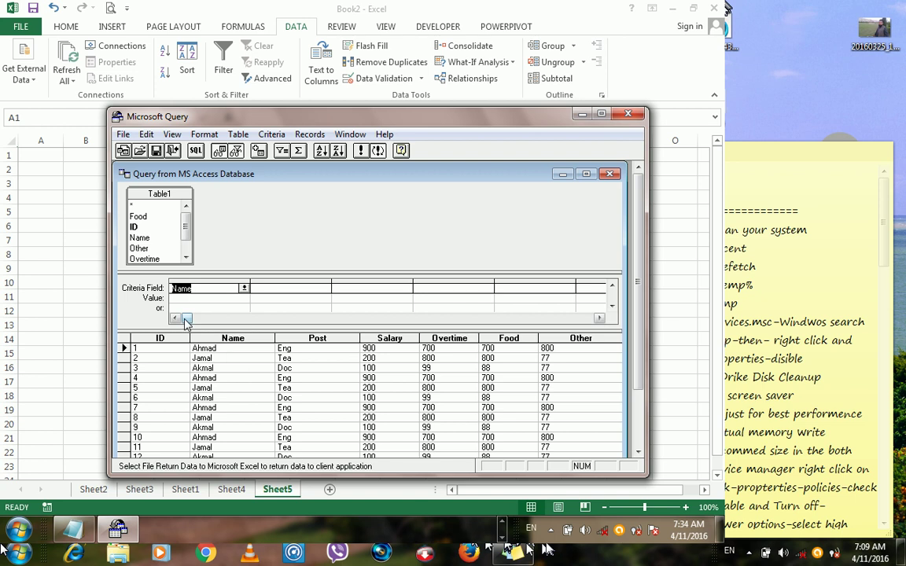
click(244, 289)
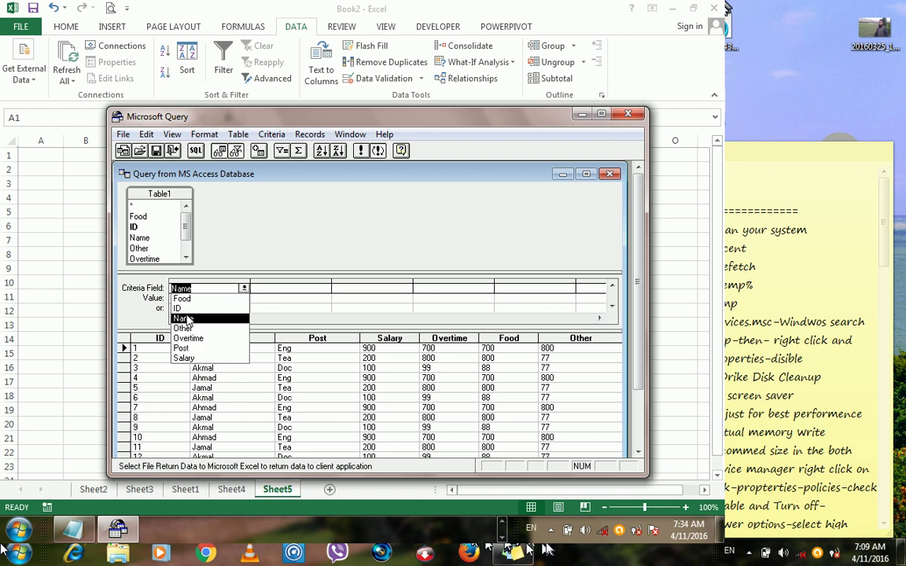
click(181, 349)
click(191, 299)
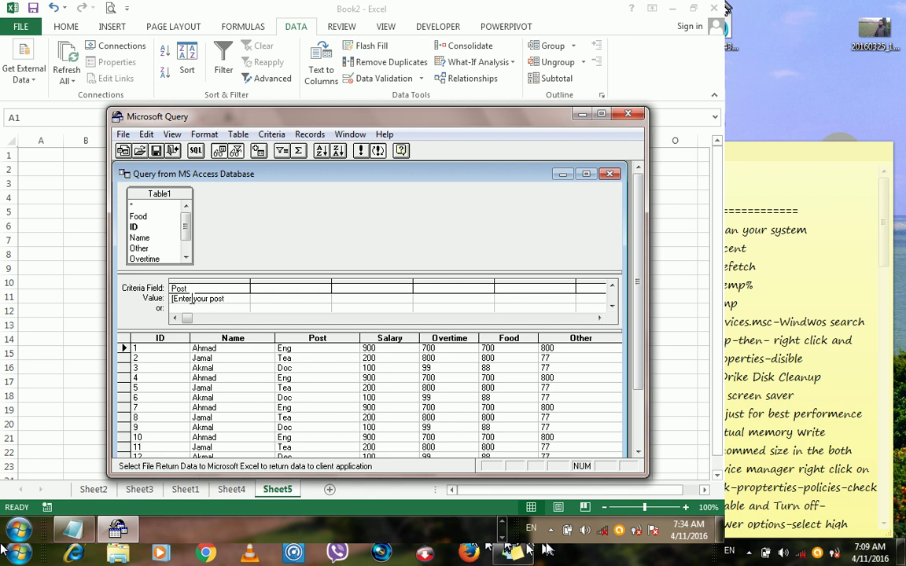
Return the query to the workbook, cancelling the post prompt and accepting the import location.
click(173, 151)
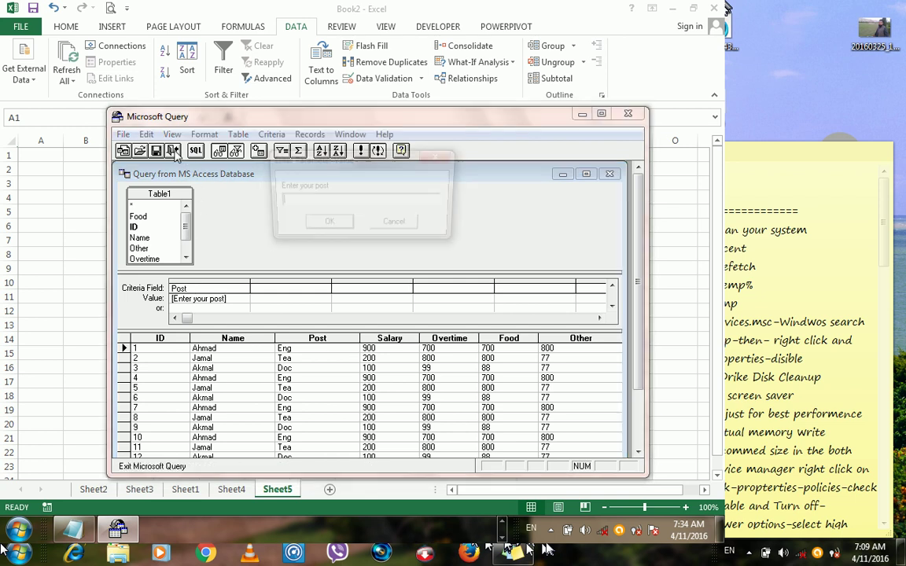
click(393, 225)
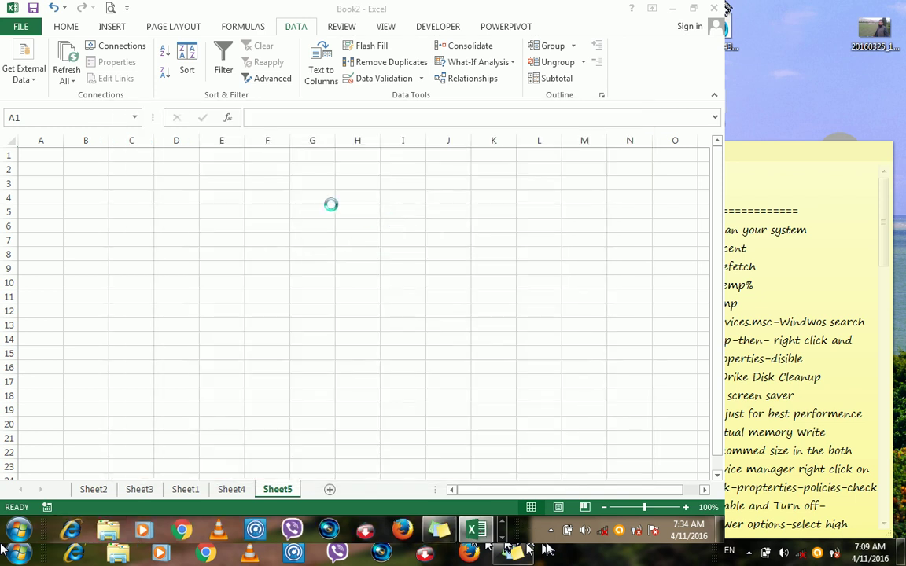
click(431, 295)
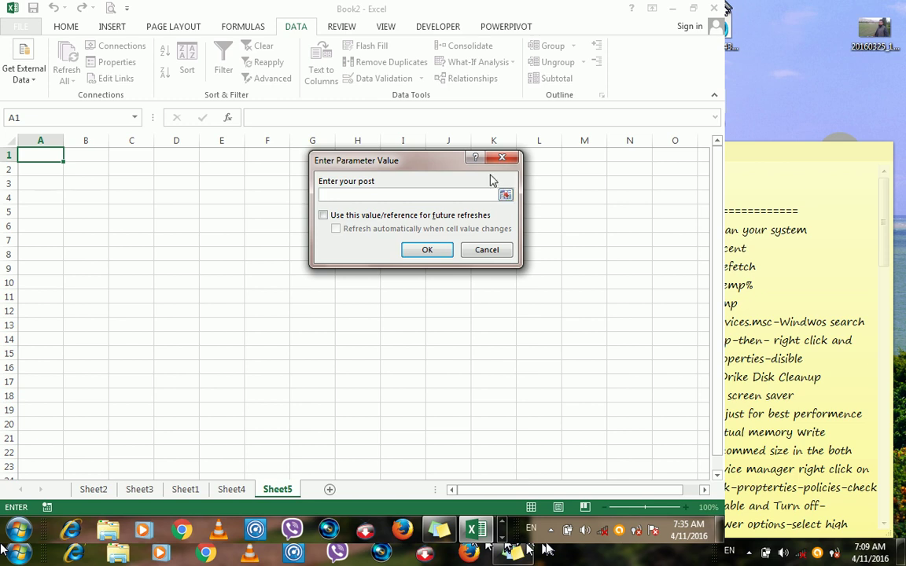
Link the post parameter to Sheet5 cell H2, using the reference for future refreshes and refreshing automatically when the cell changes.
drag(410, 162, 410, 232)
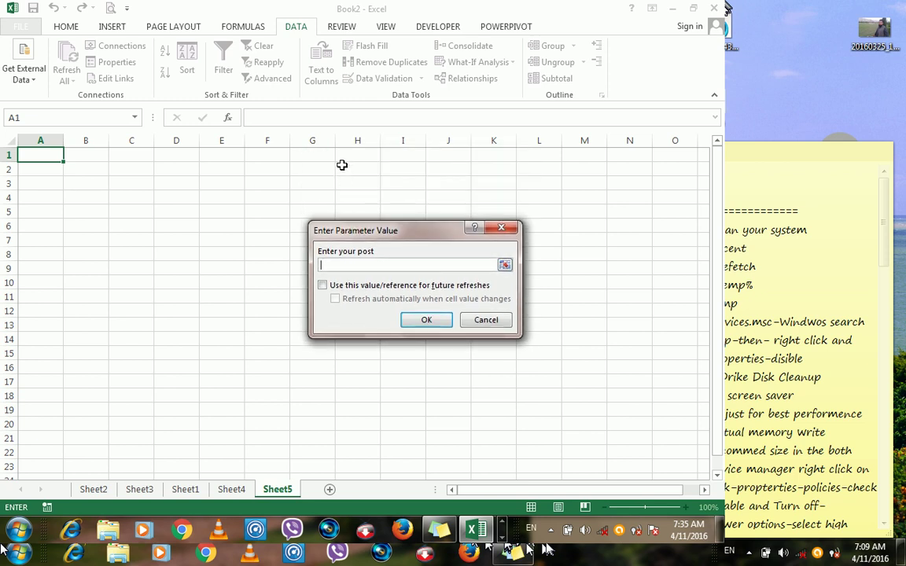
click(344, 168)
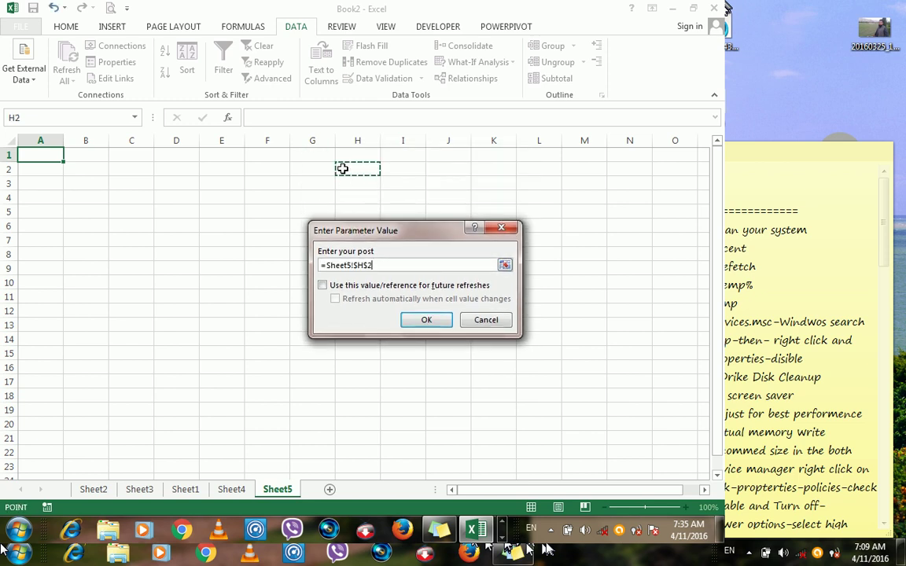
click(398, 290)
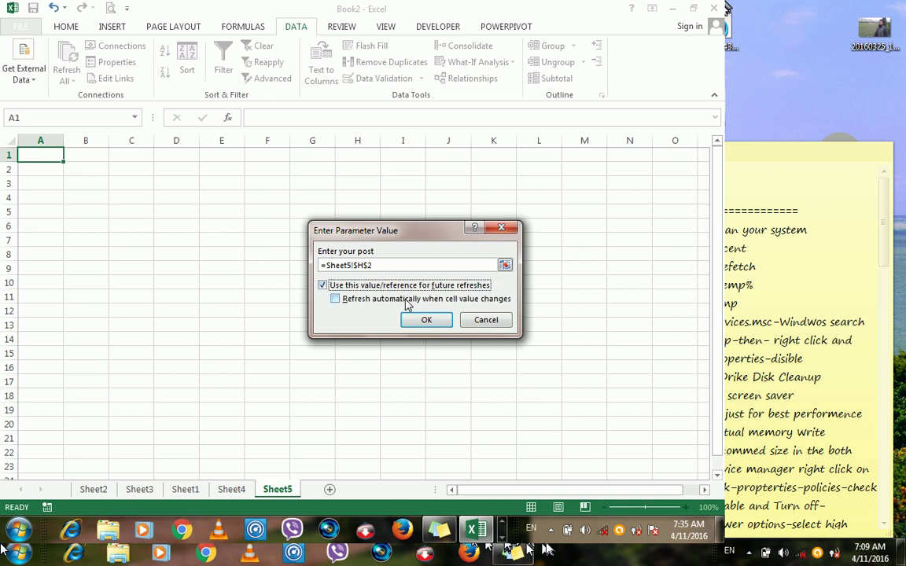
click(376, 298)
click(422, 319)
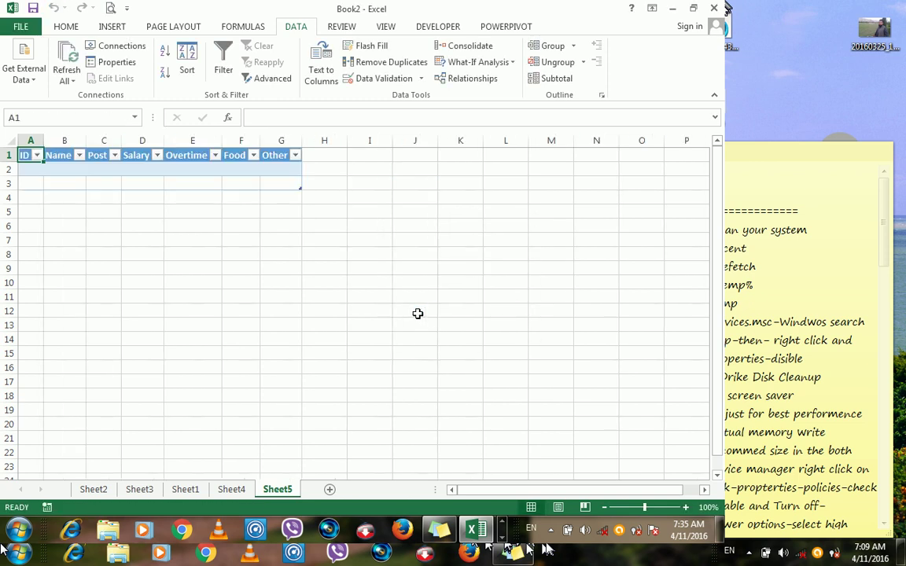
Try entering Eng in H1 beside the imported table, and undo the entry.
click(331, 154)
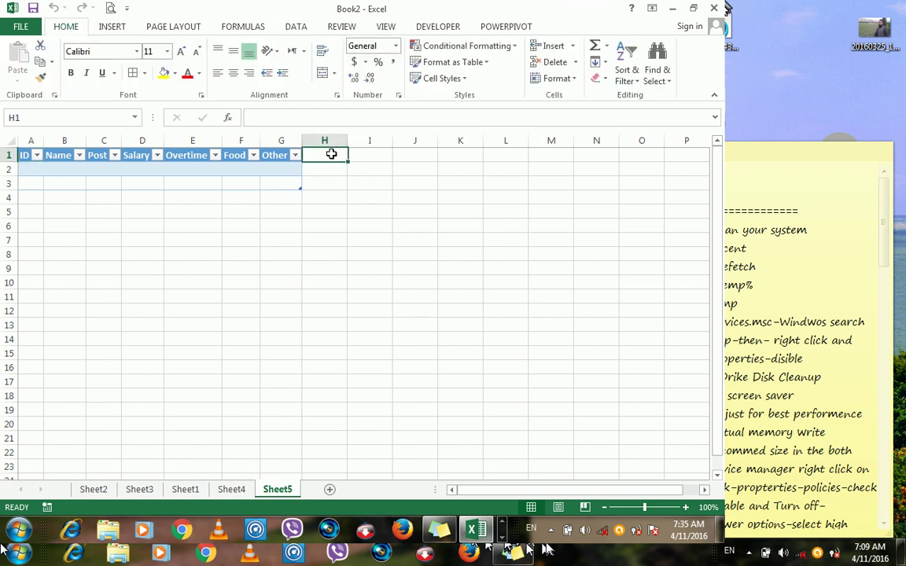
text(Eng)
key(Return)
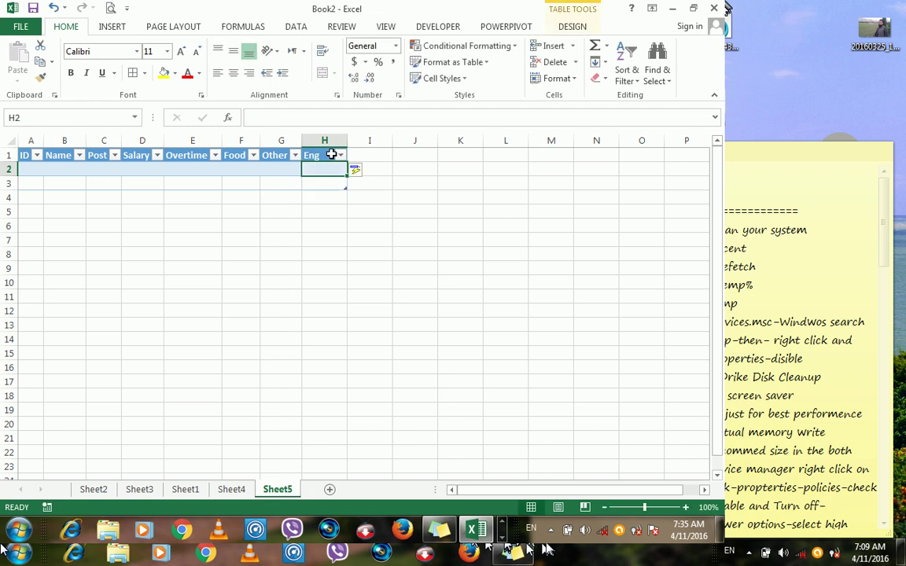
click(331, 154)
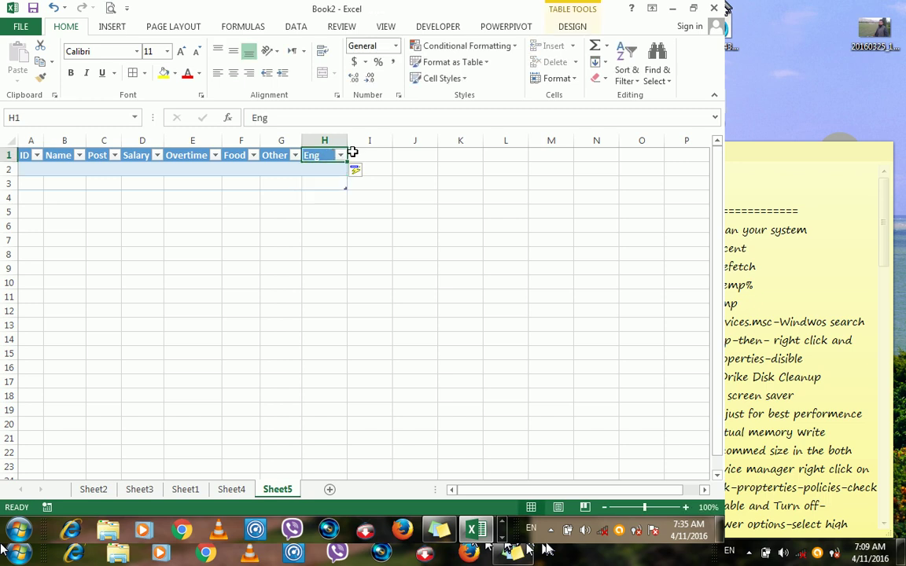
key(ctrl+z)
key(ctrl+z)
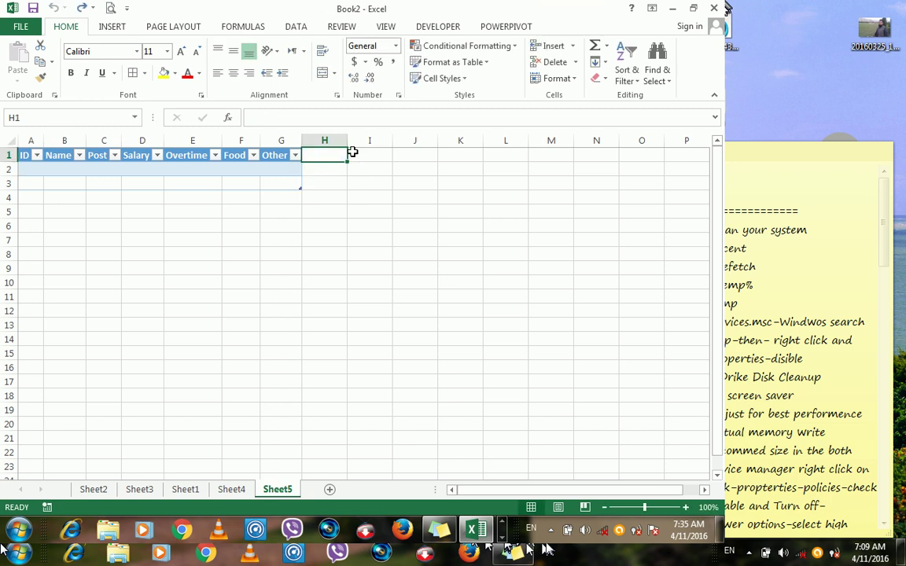
Add another new worksheet and look through the external data source types without starting an import.
click(330, 491)
click(292, 27)
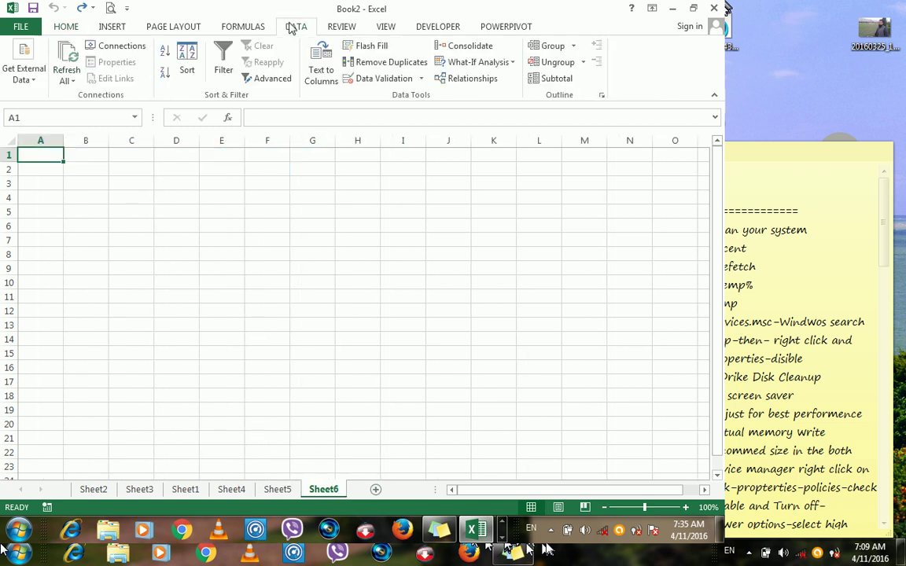
click(32, 79)
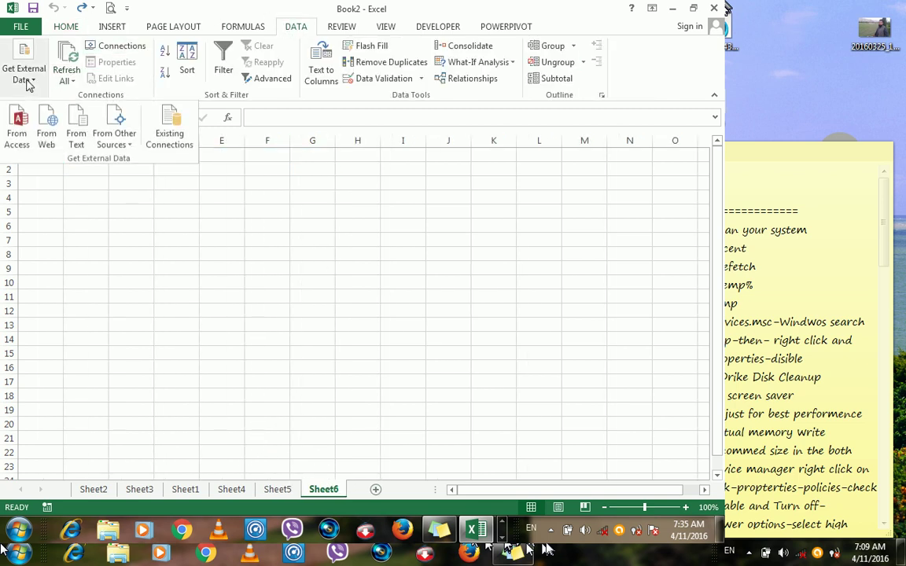
click(114, 131)
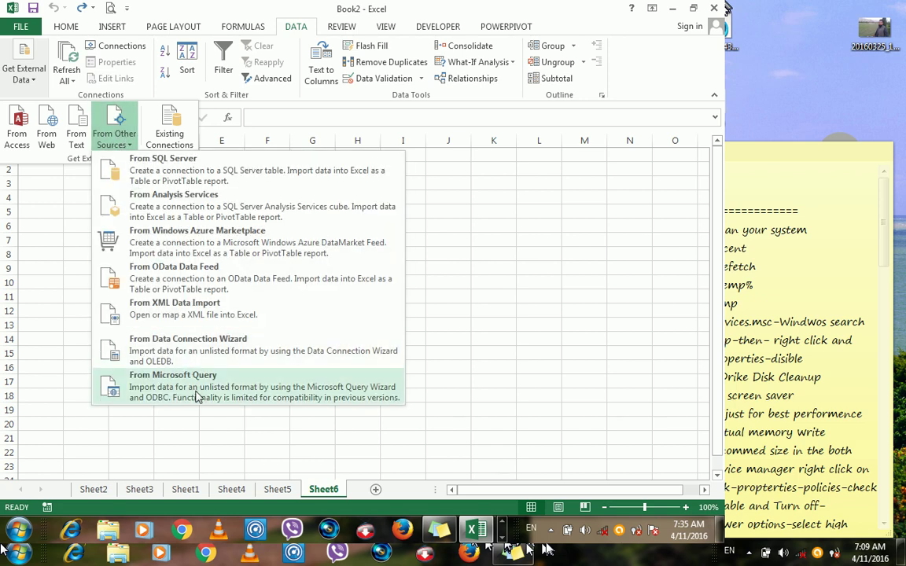
click(455, 184)
Return to Sheet4, select the name cell H2 and view the workbook's existing connections without opening one.
click(232, 489)
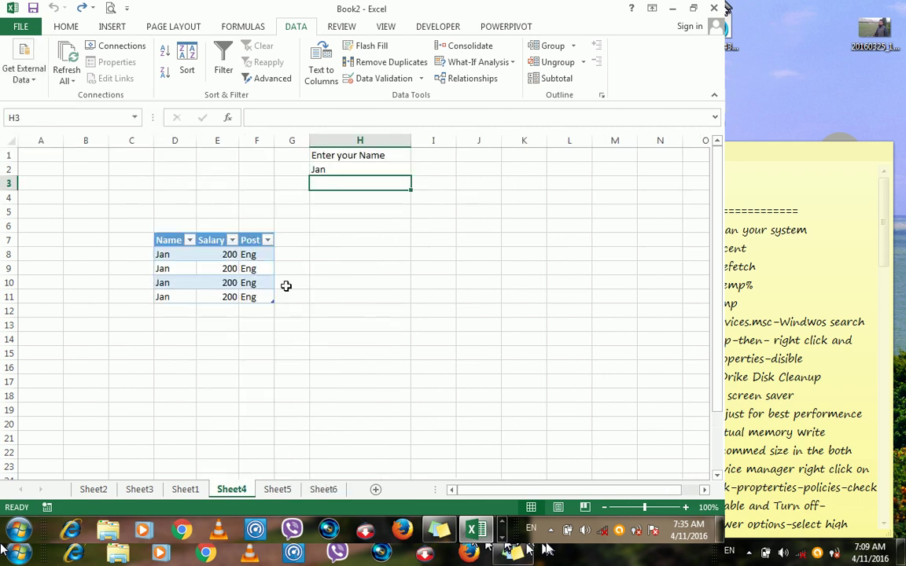
click(322, 173)
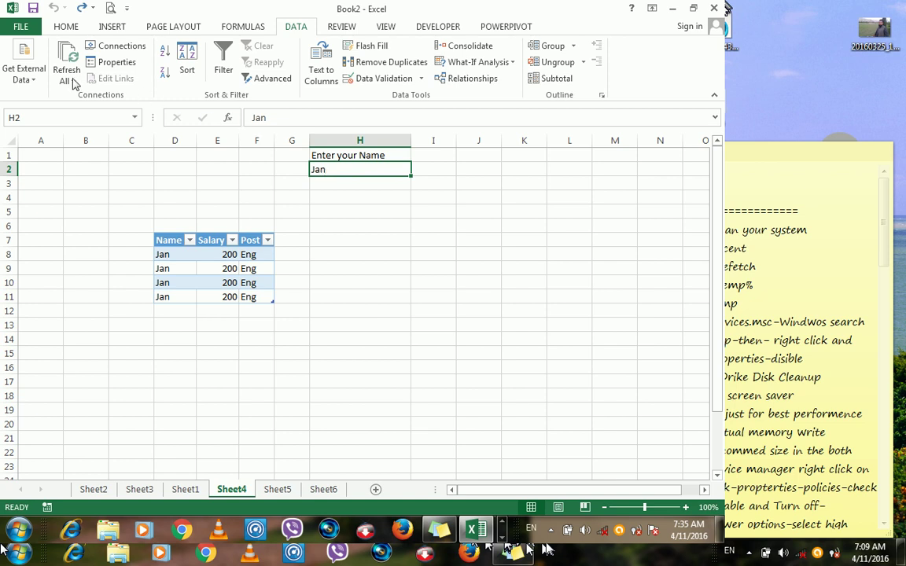
click(24, 78)
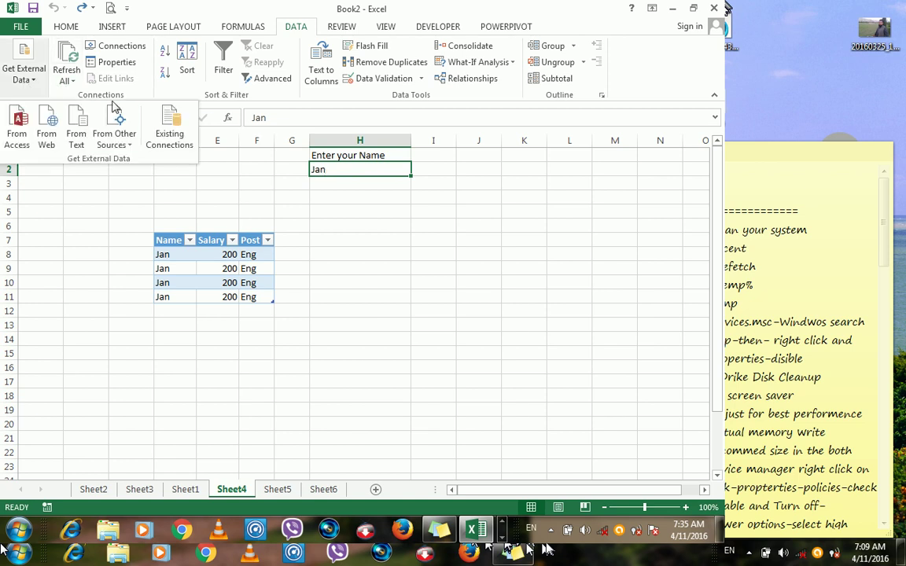
click(167, 133)
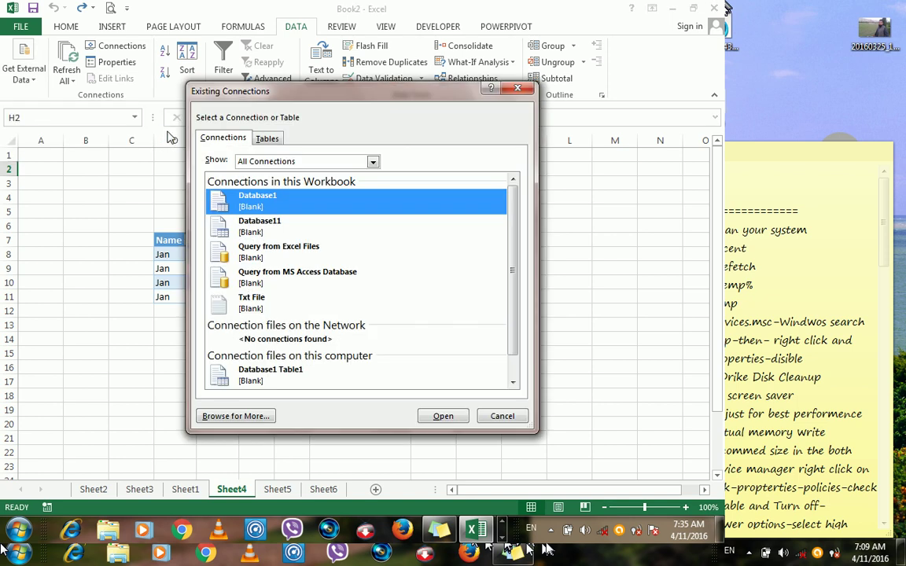
click(518, 91)
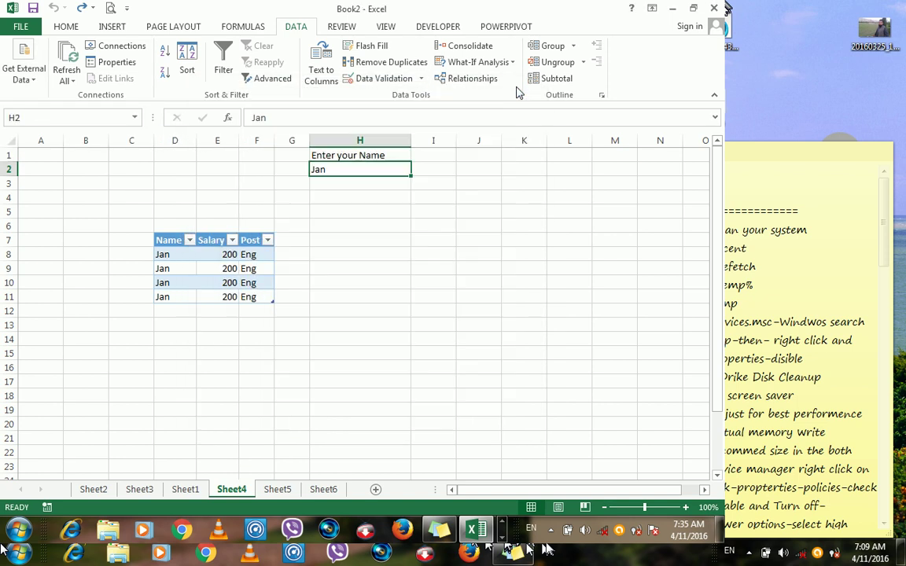
Review the definition of the Sheet4 query's connection, including its command text, without changing it.
click(107, 64)
click(331, 170)
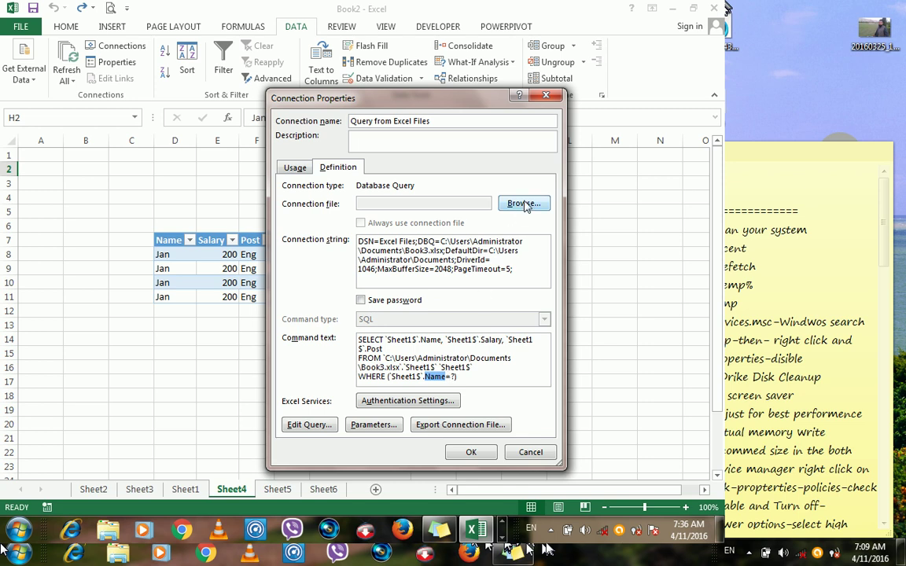
click(546, 95)
In the command text of the Sheet4 query's connection, replace the Name field in the WHERE condition with Post.
click(107, 64)
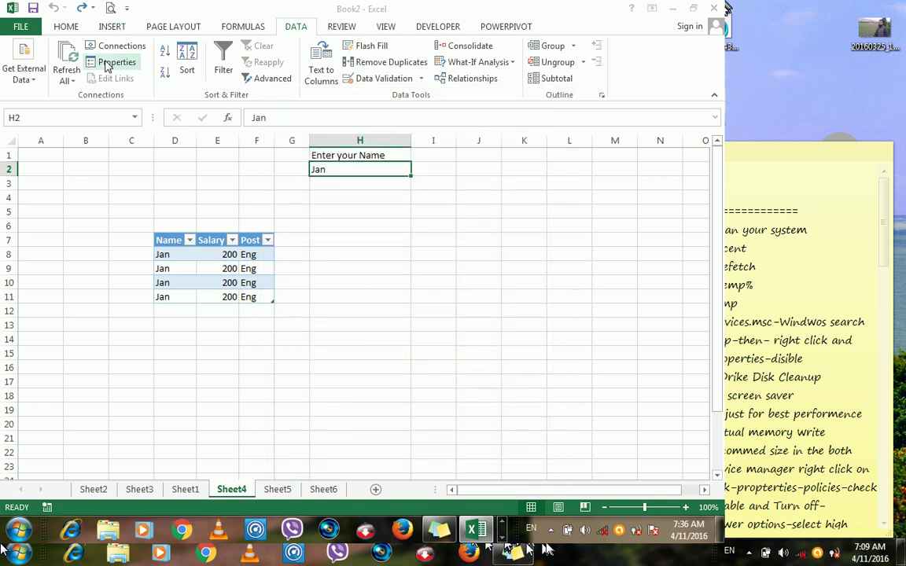
click(339, 166)
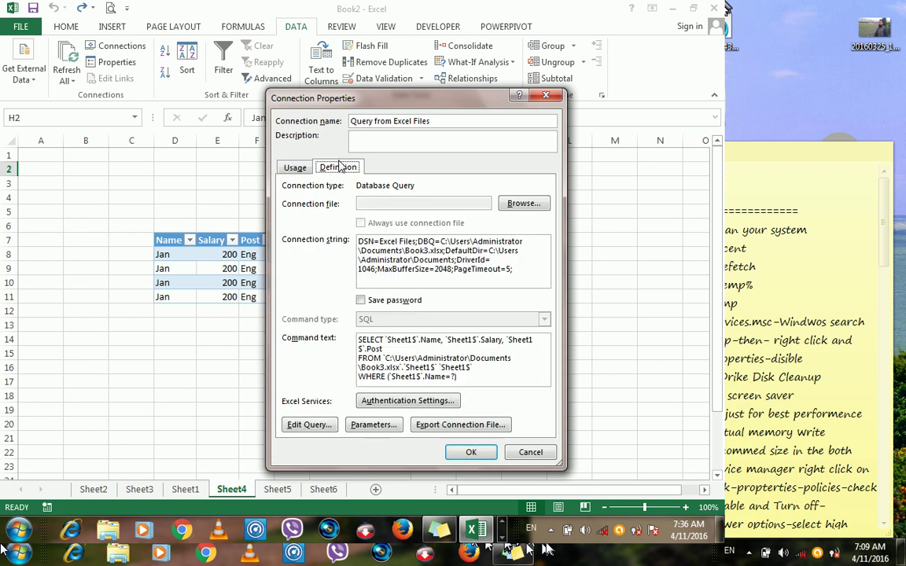
click(424, 377)
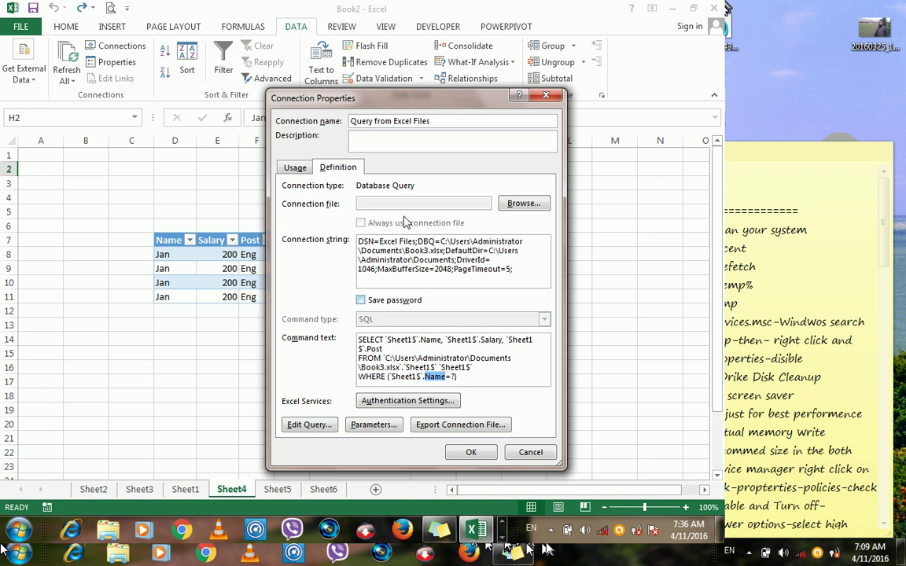
drag(359, 98, 307, 84)
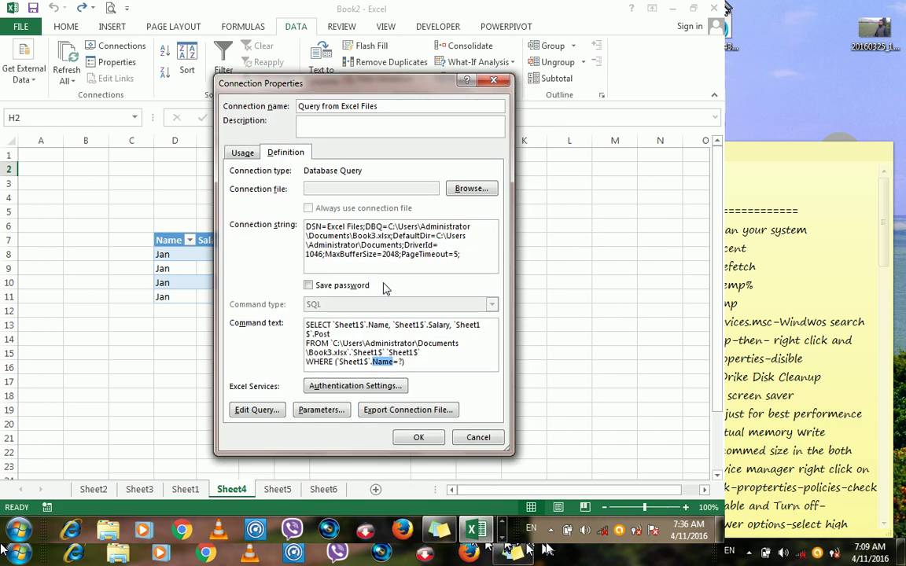
text(Post)
click(415, 438)
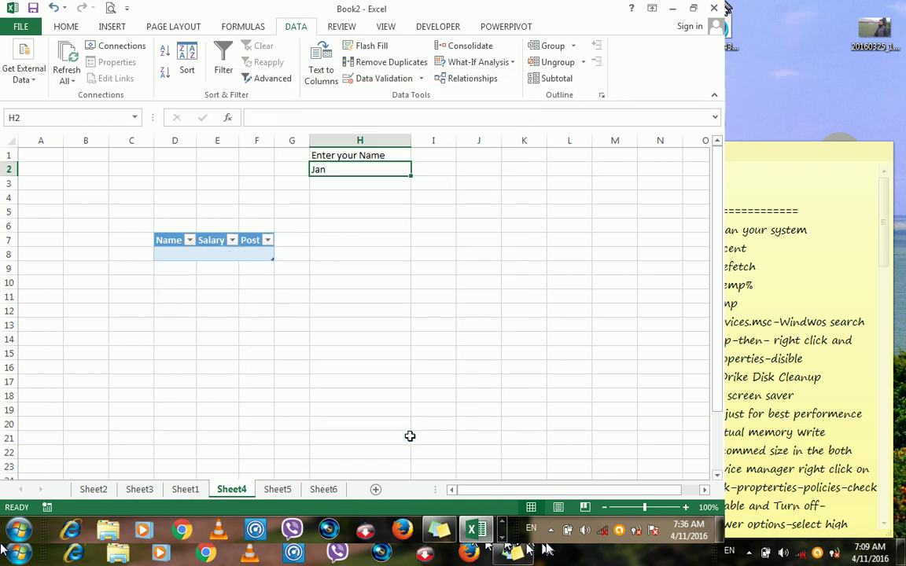
Enter Eng in the parameter cell H2 on Sheet4 and reselect that cell.
text(Eng)
key(Return)
click(327, 169)
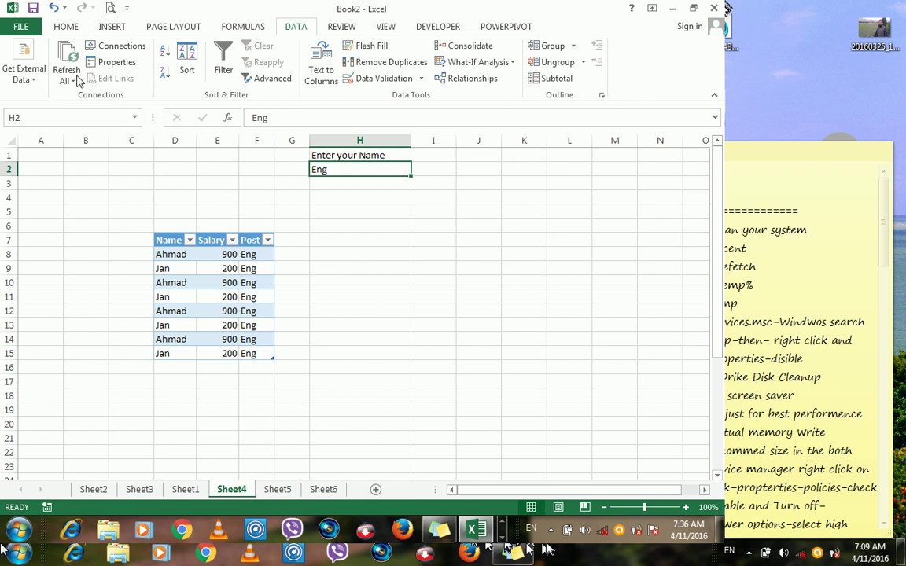
Look through the workbook's existing connections, including Database11 and Database1, without opening one.
click(25, 73)
click(168, 131)
click(257, 229)
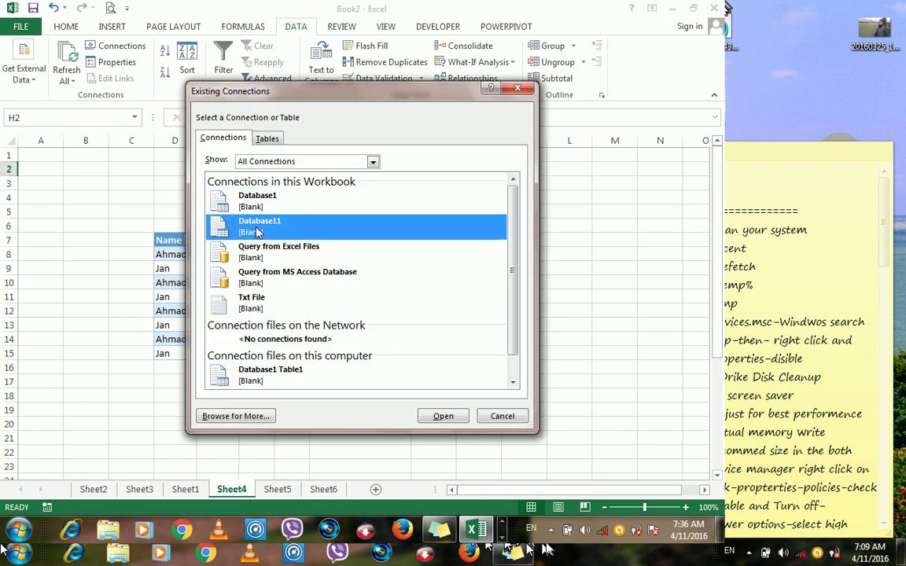
click(254, 206)
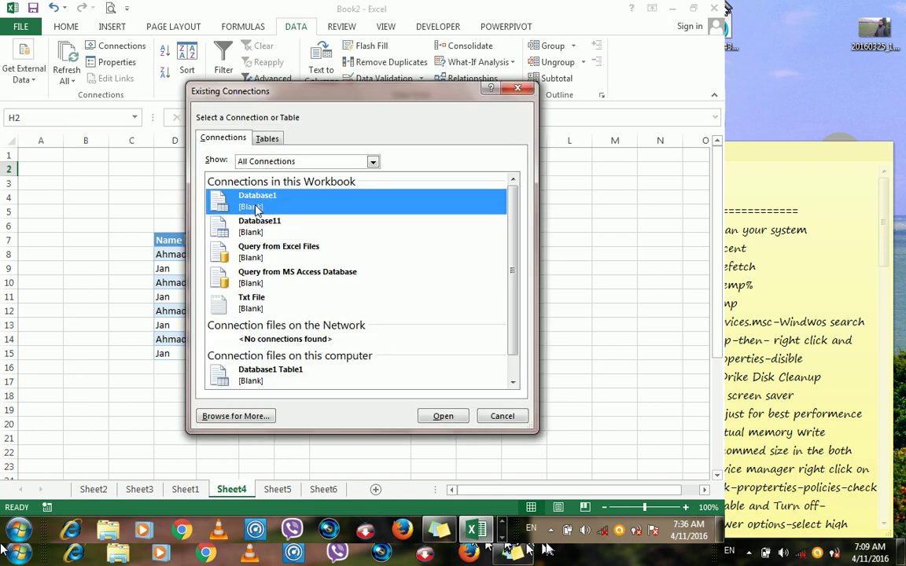
click(499, 416)
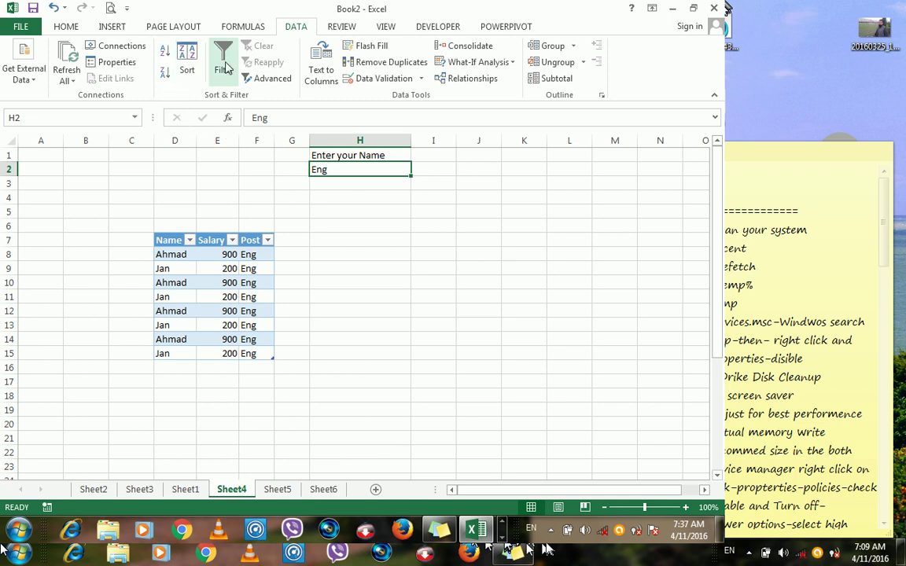
click(586, 293)
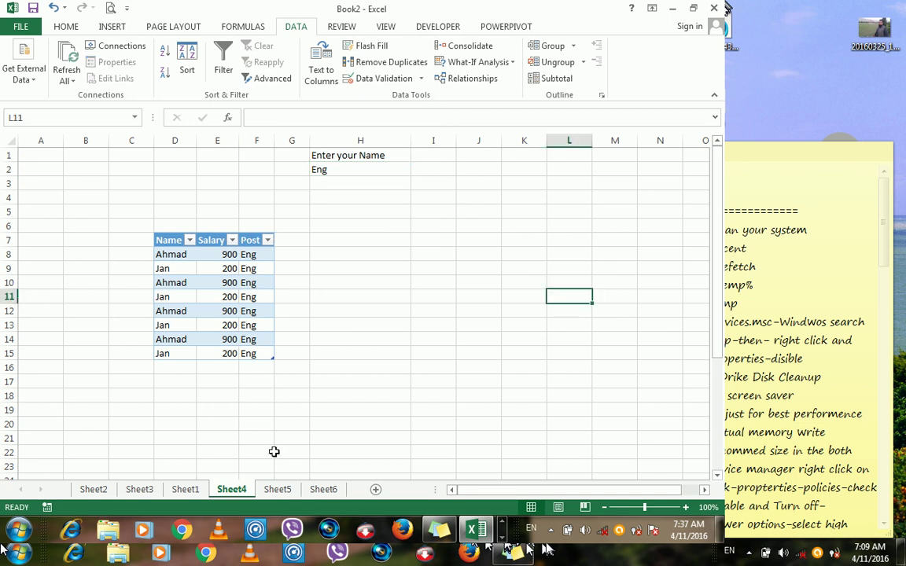
Add another new worksheet to Book2, and open Book3 from the recent workbooks.
click(375, 489)
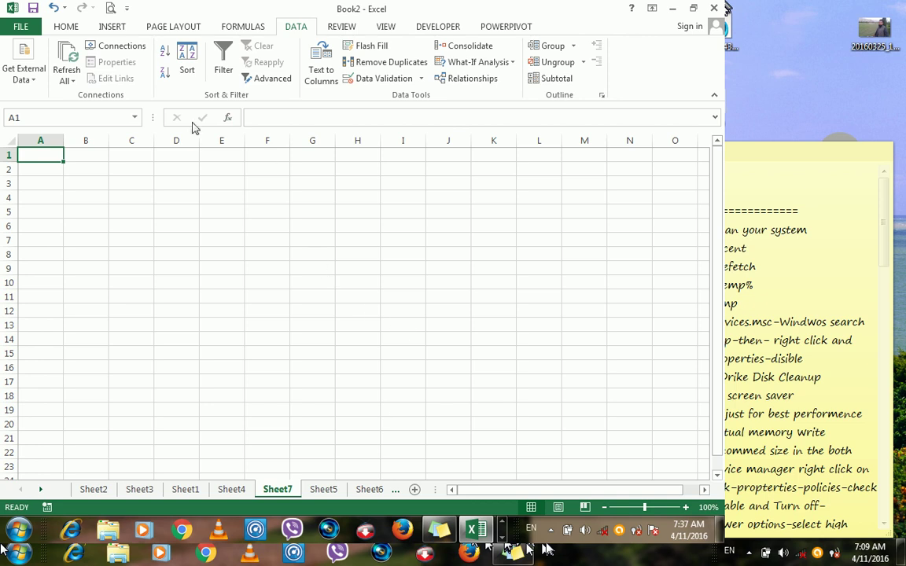
click(172, 155)
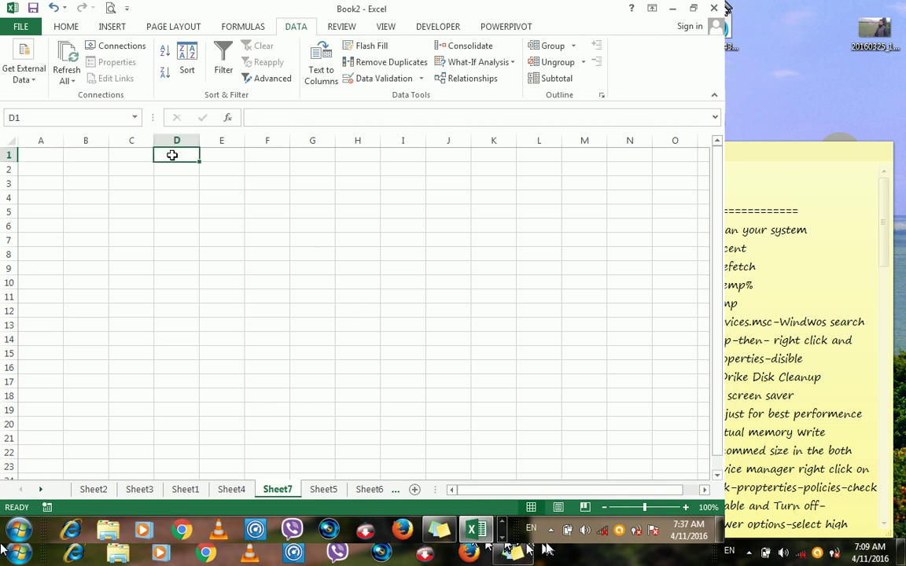
click(23, 28)
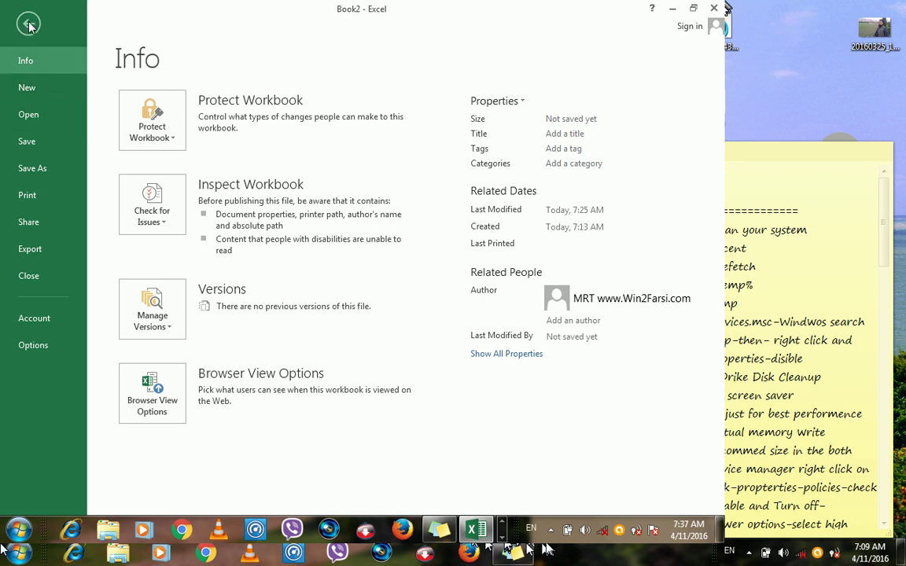
click(24, 115)
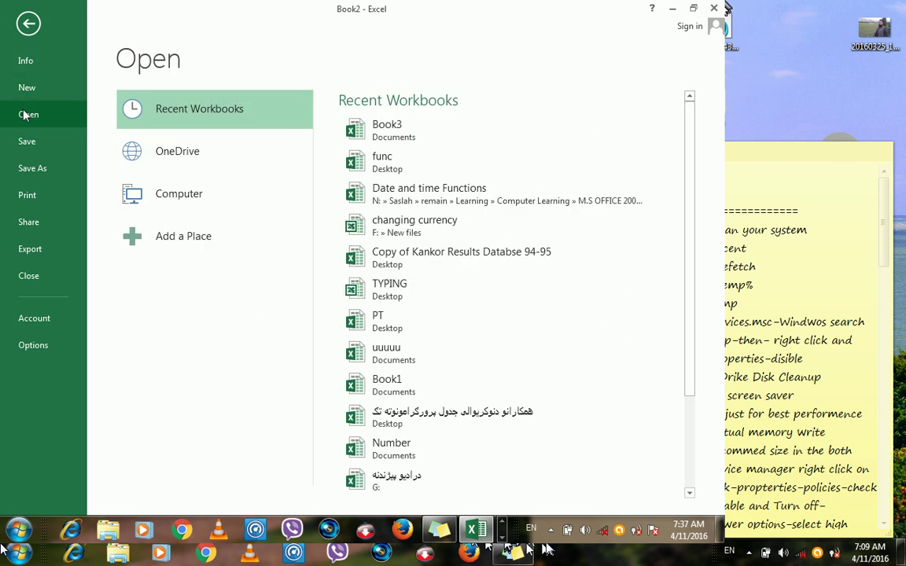
click(385, 138)
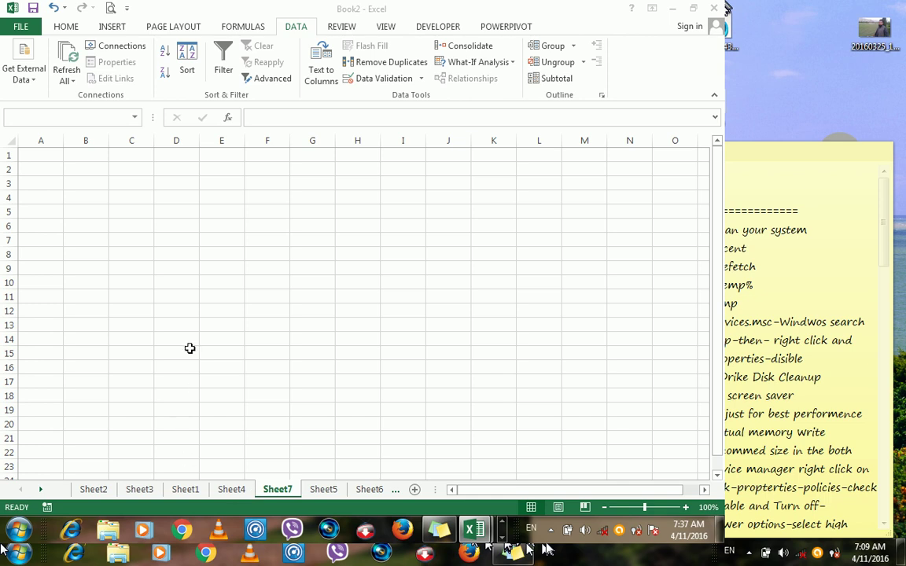
Return to Book2 and close it, and bring the Book3 workbook to the front.
mouse_move(477, 531)
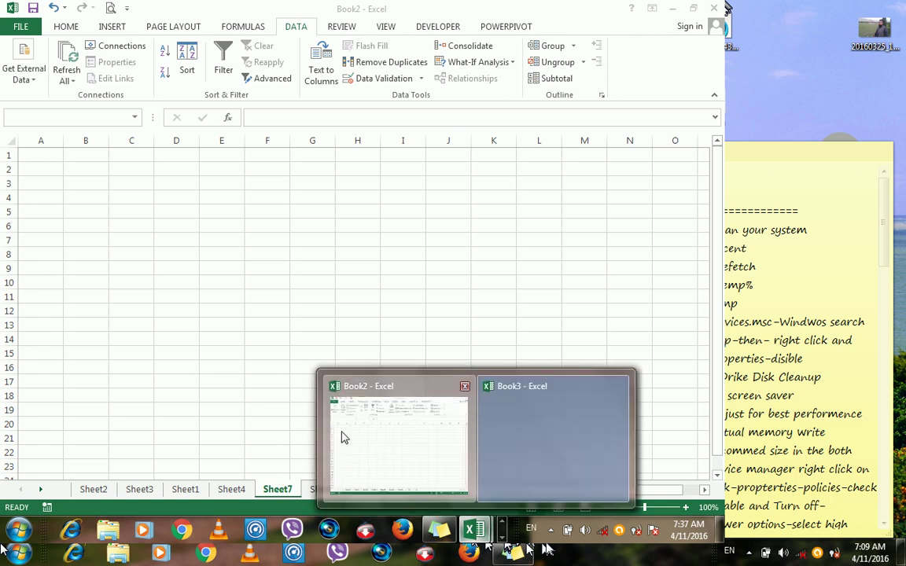
click(339, 435)
click(241, 269)
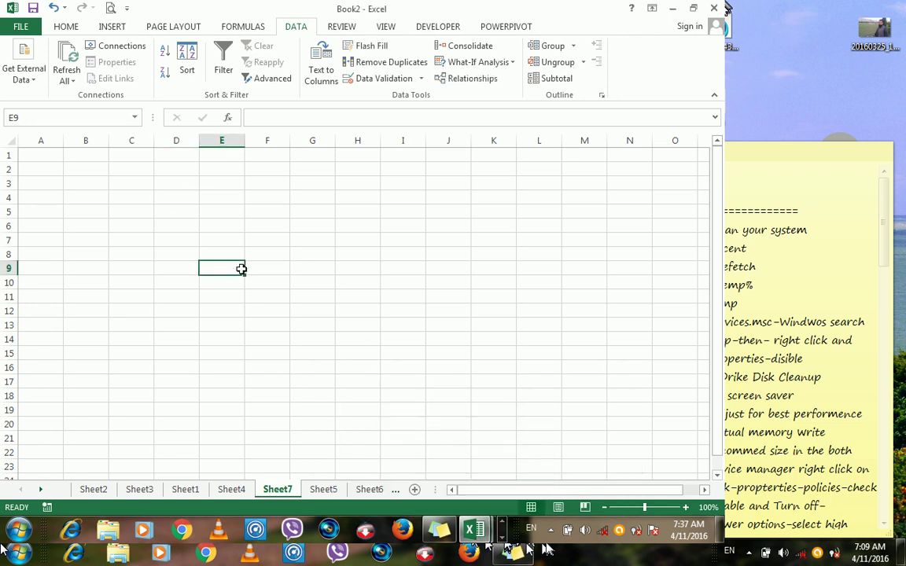
key(alt+F4)
click(362, 289)
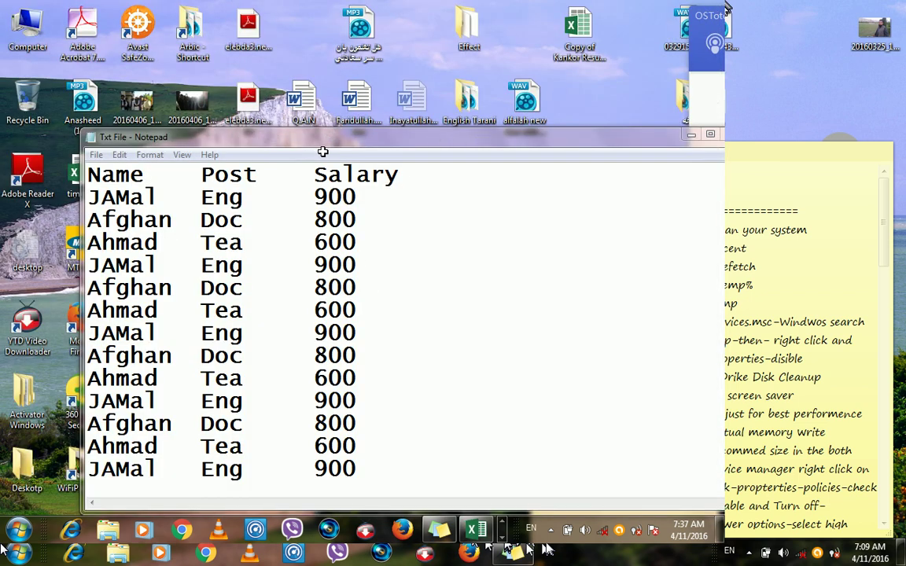
right_click(471, 531)
click(435, 480)
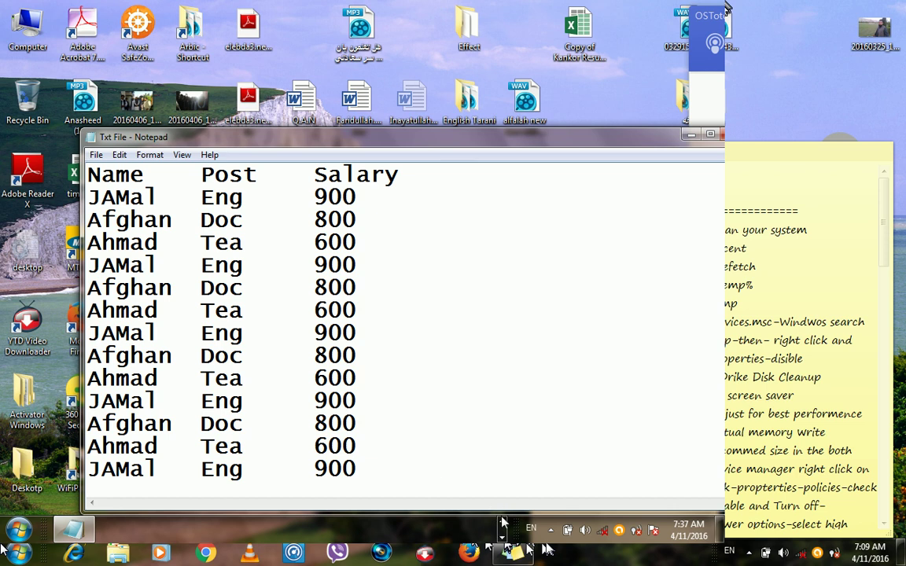
click(476, 530)
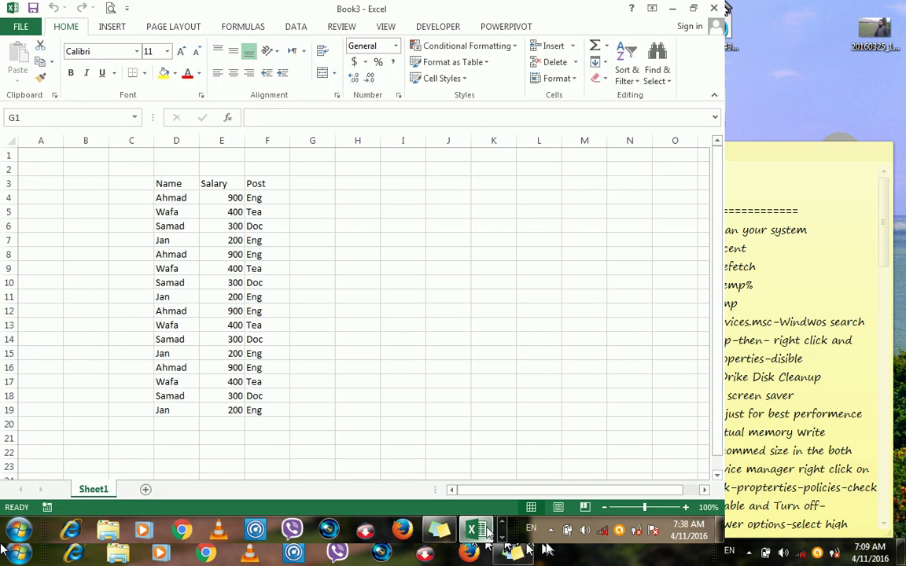
Sort the Book3 table D3:F19 by Name from A to Z, and try Z to A before undoing that second sort.
click(370, 321)
drag(169, 182, 248, 405)
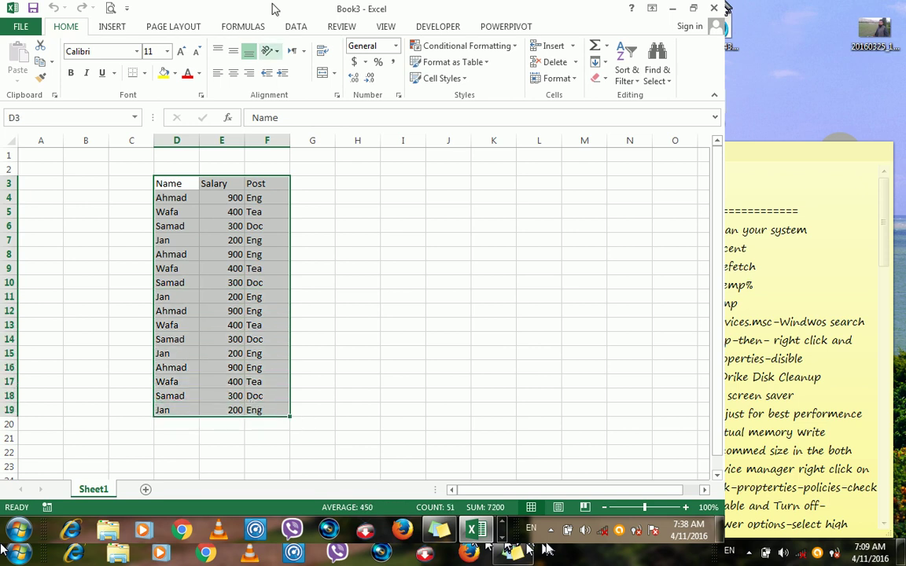
click(288, 27)
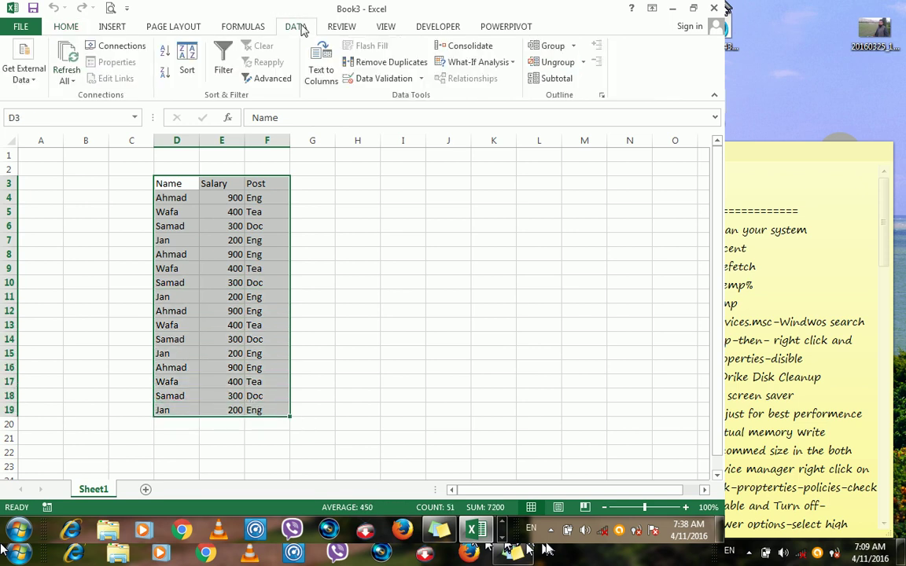
click(165, 50)
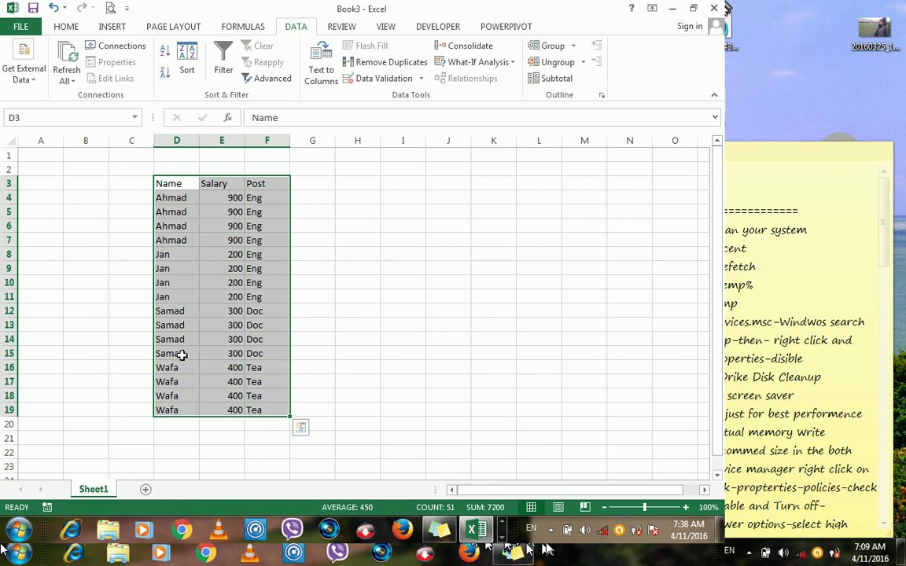
click(165, 72)
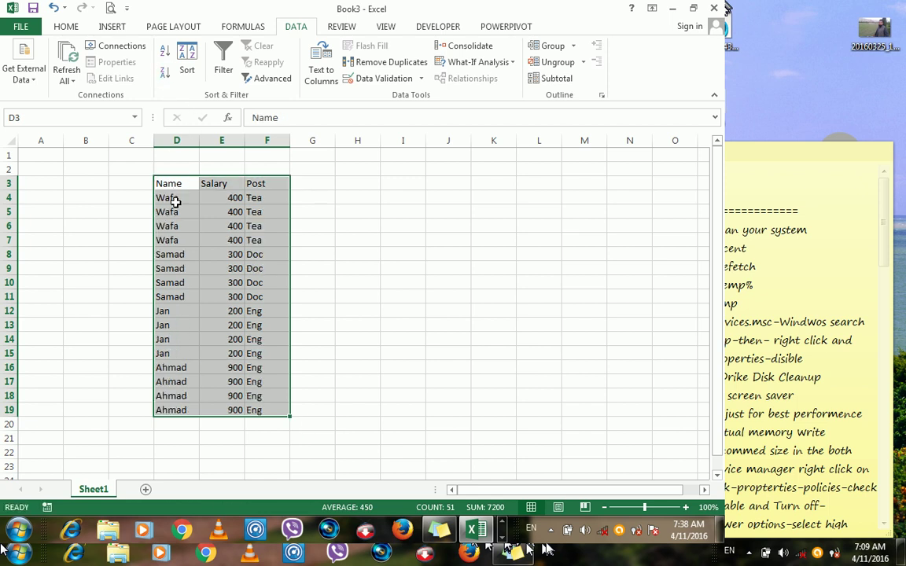
key(ctrl+z)
View the custom sort settings for the table's column, sort basis and order without applying them.
click(187, 67)
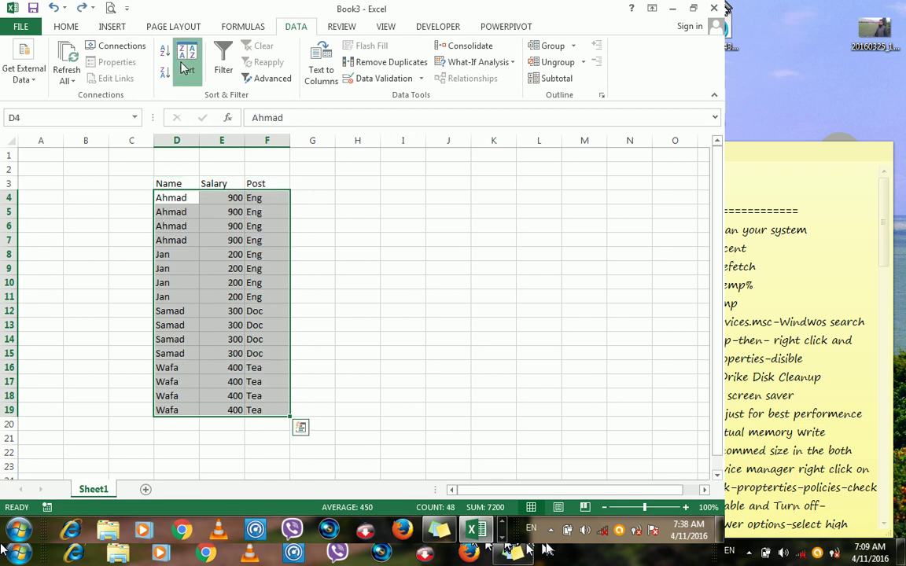
drag(318, 190, 454, 118)
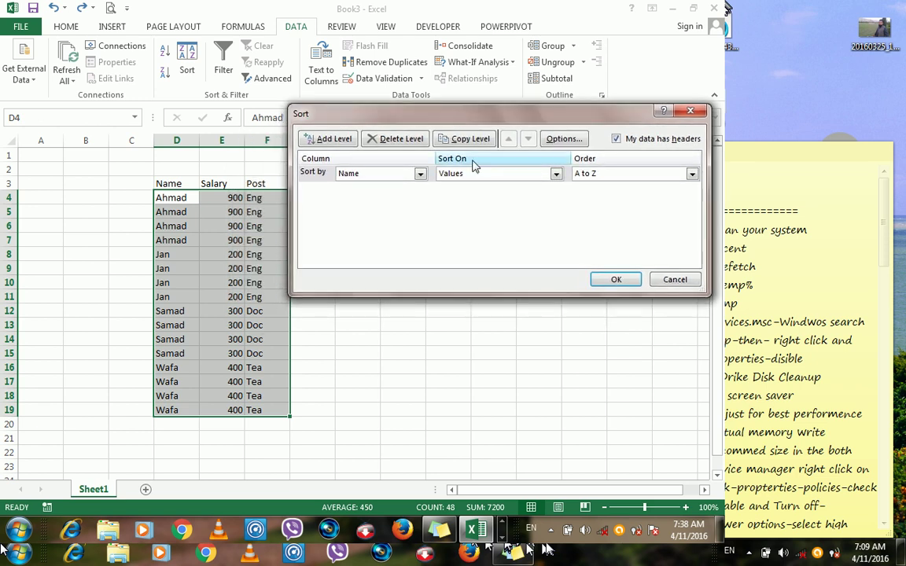
click(674, 279)
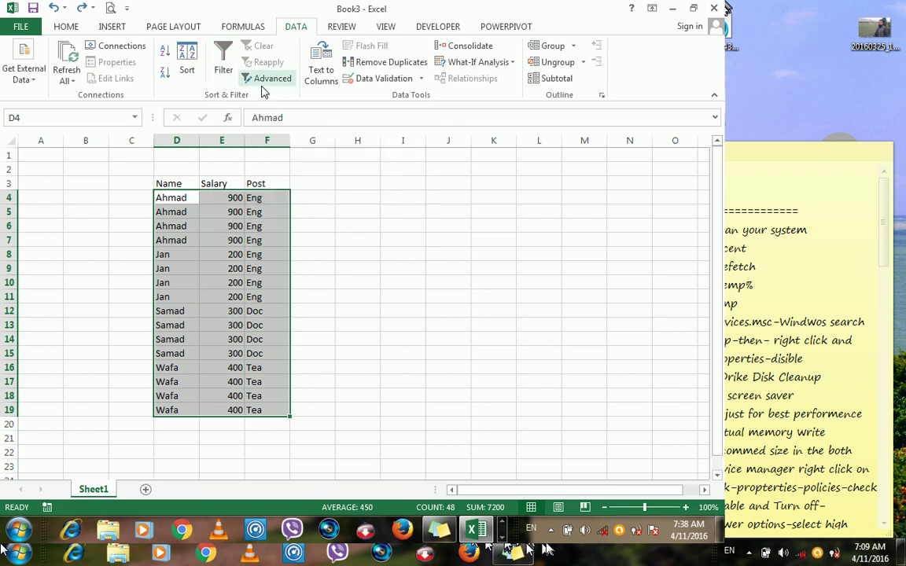
click(350, 224)
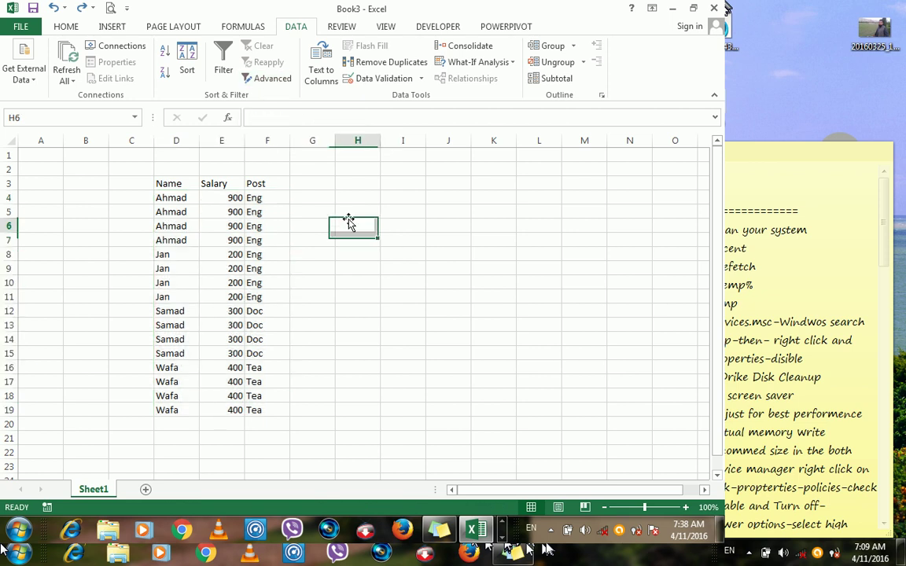
Name the table range D3:F19, including its headers, All.
drag(179, 184, 258, 406)
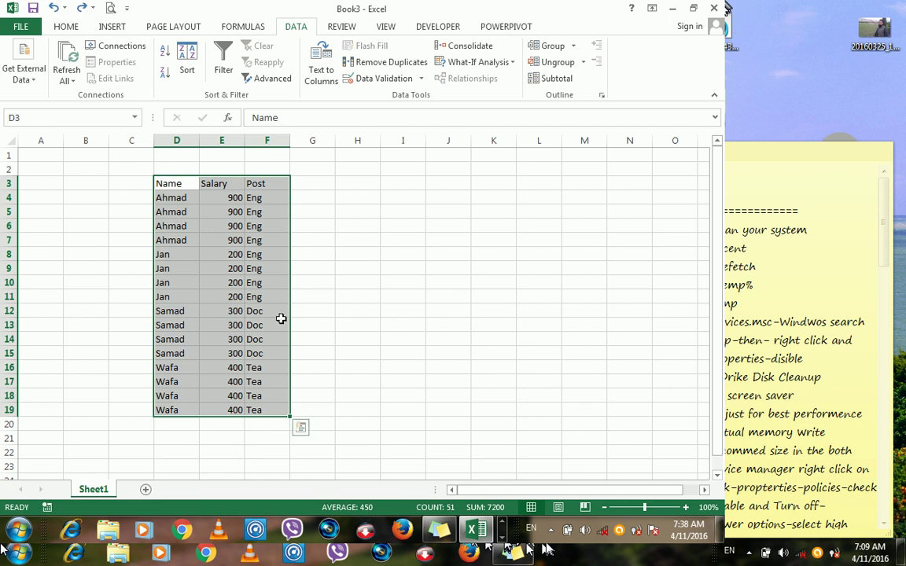
click(48, 116)
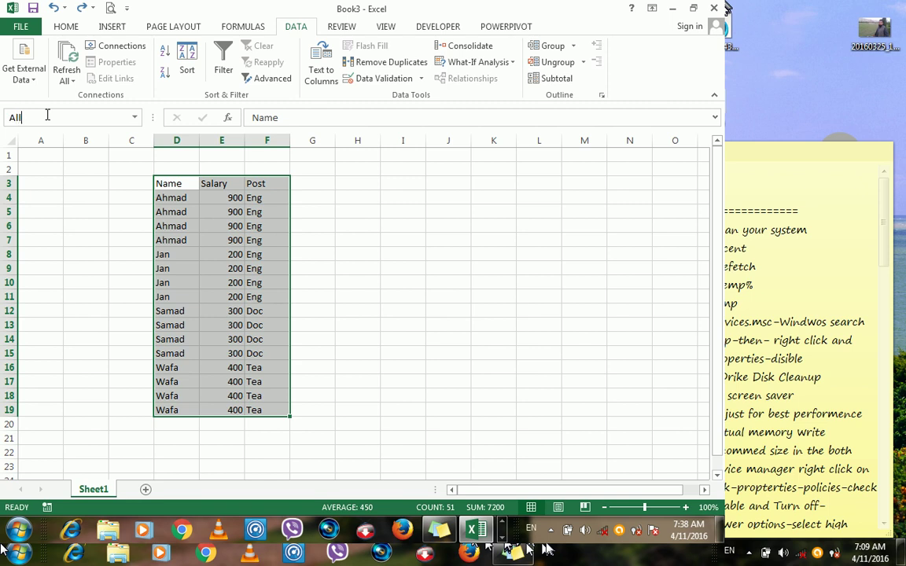
key(Return)
Apply a thick box border to the empty range H1:J2 beside the table.
drag(365, 181, 434, 189)
drag(360, 155, 451, 166)
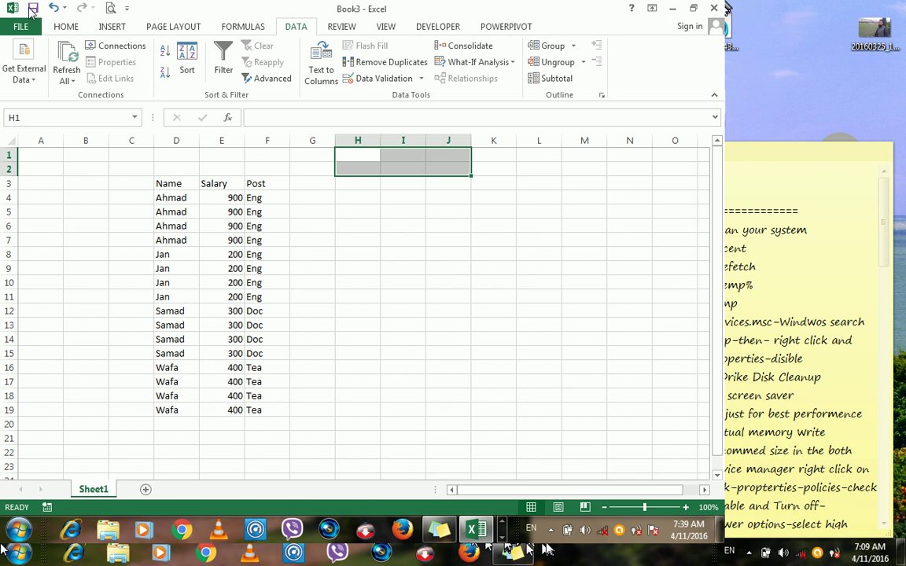
click(63, 26)
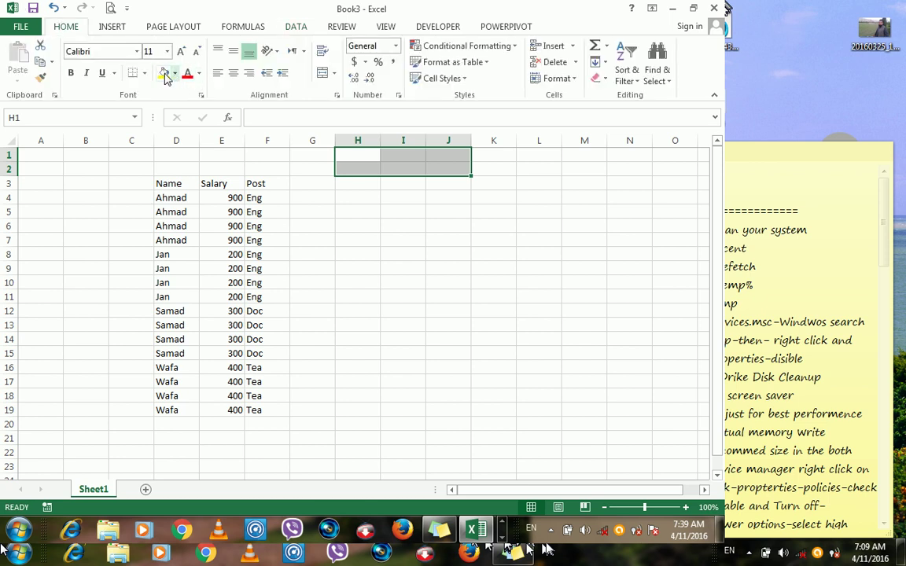
click(146, 73)
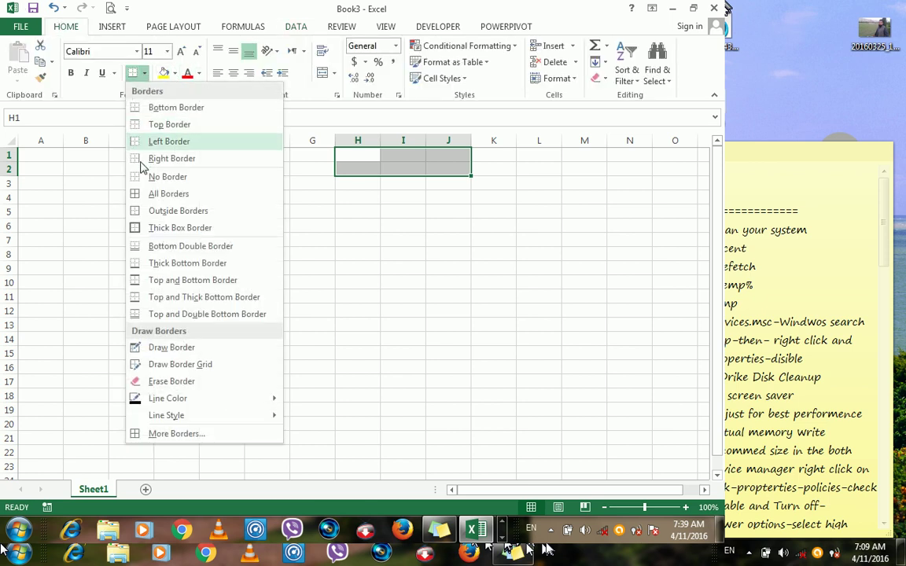
click(179, 228)
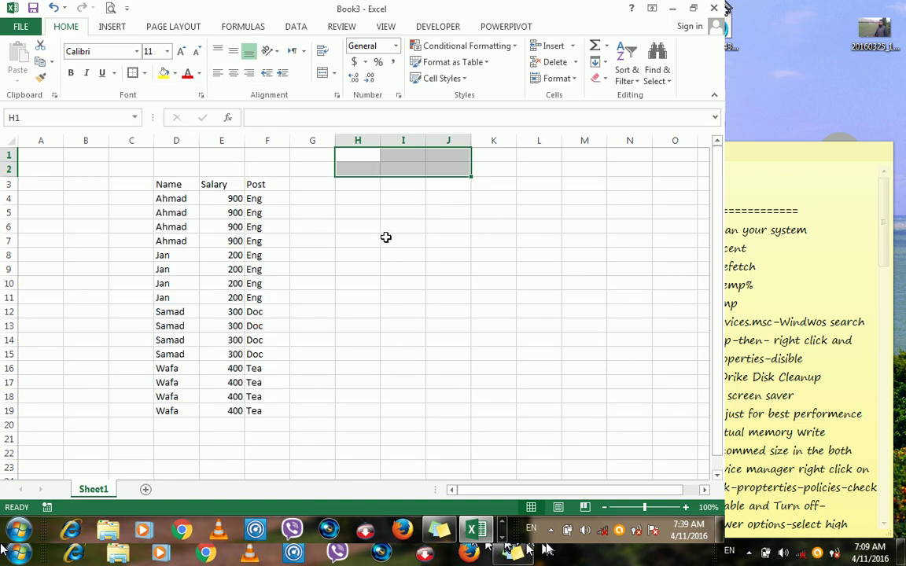
Name the bordered range H1:J2 Hulfdata.
click(385, 238)
drag(361, 159, 445, 167)
click(46, 117)
text(Hulfdata)
Name the empty range H4:J22 Other and apply a thick box border around it.
click(354, 201)
drag(423, 203, 443, 451)
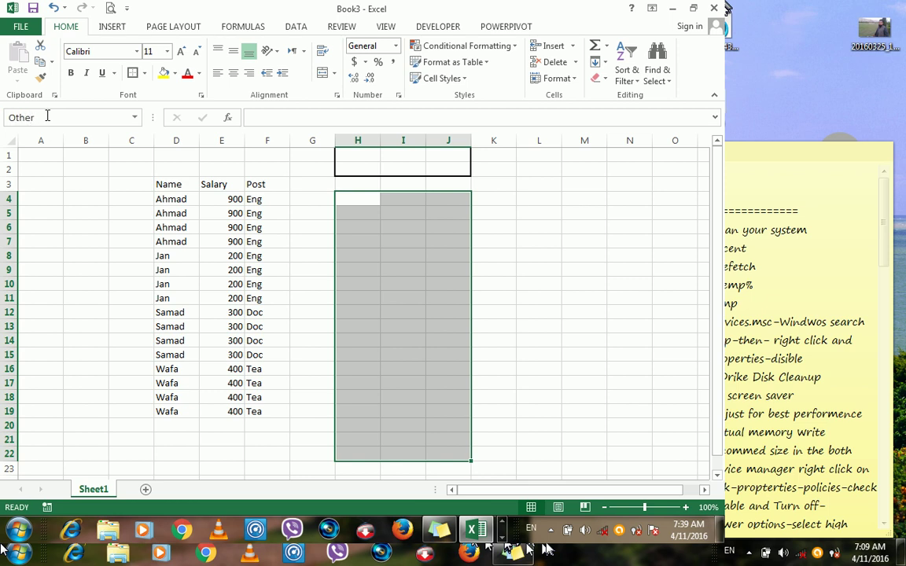
click(225, 268)
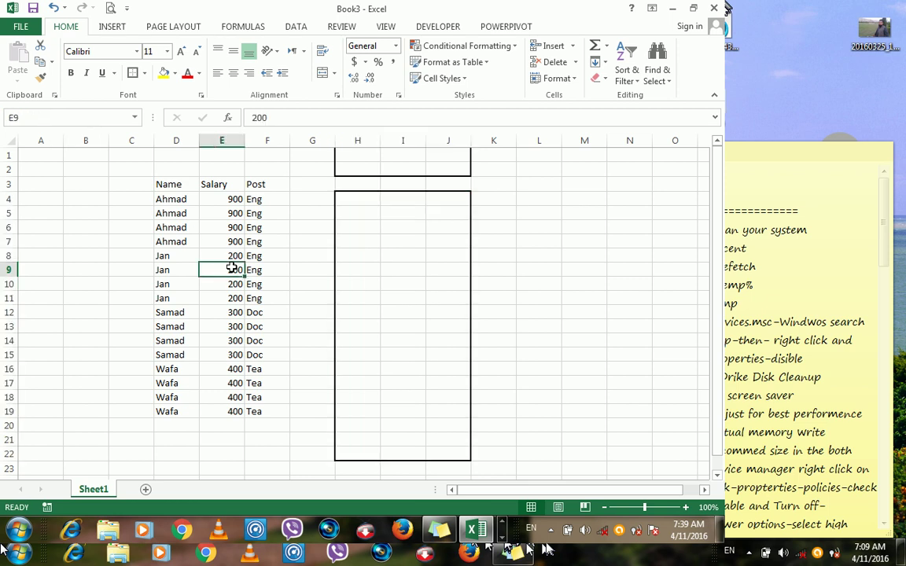
Apply a thick box border around the data table D3:F19.
drag(169, 187, 250, 417)
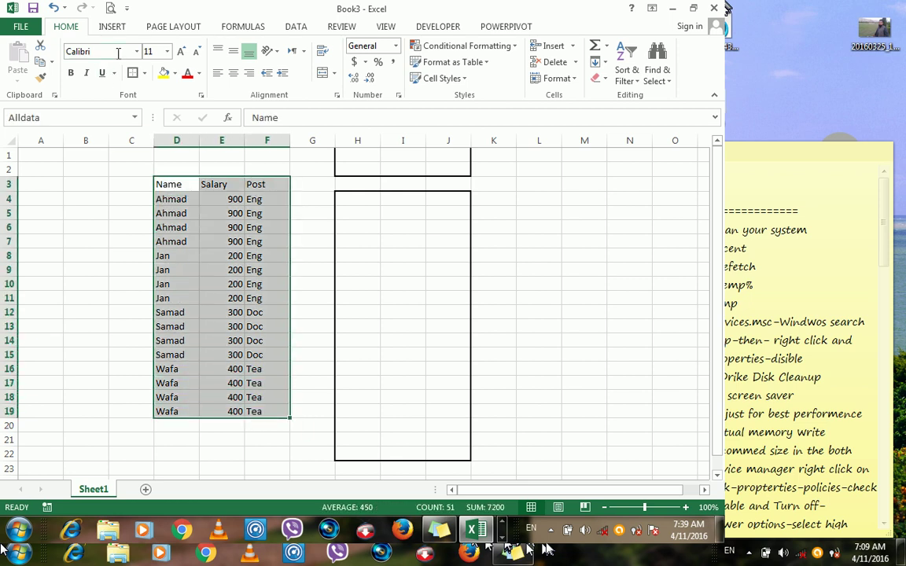
click(137, 78)
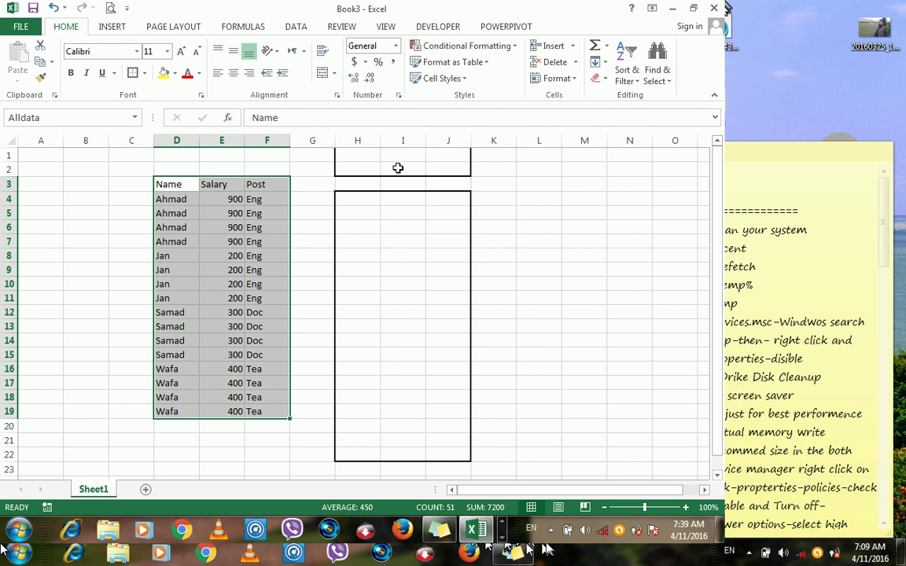
click(398, 167)
click(403, 259)
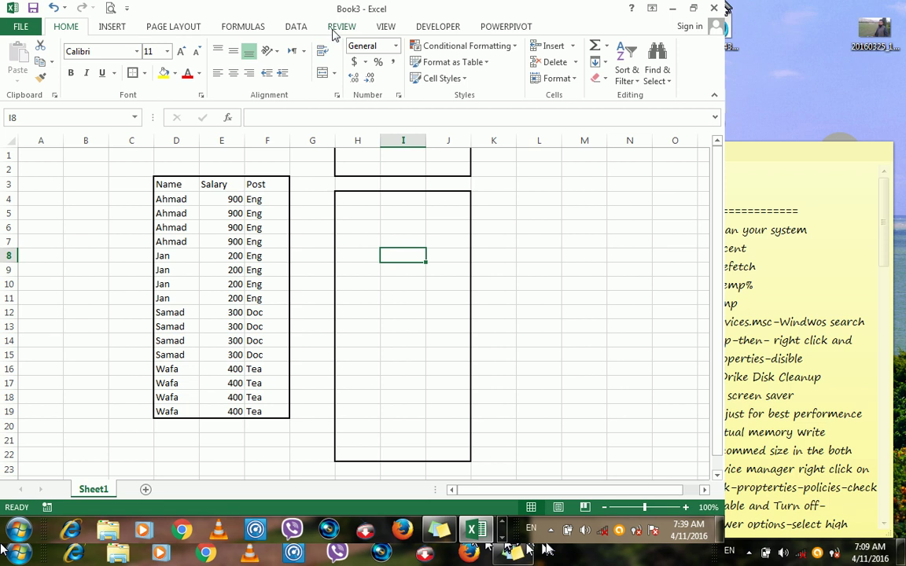
Start recording a macro named Macro1, stored in This Workbook.
click(295, 29)
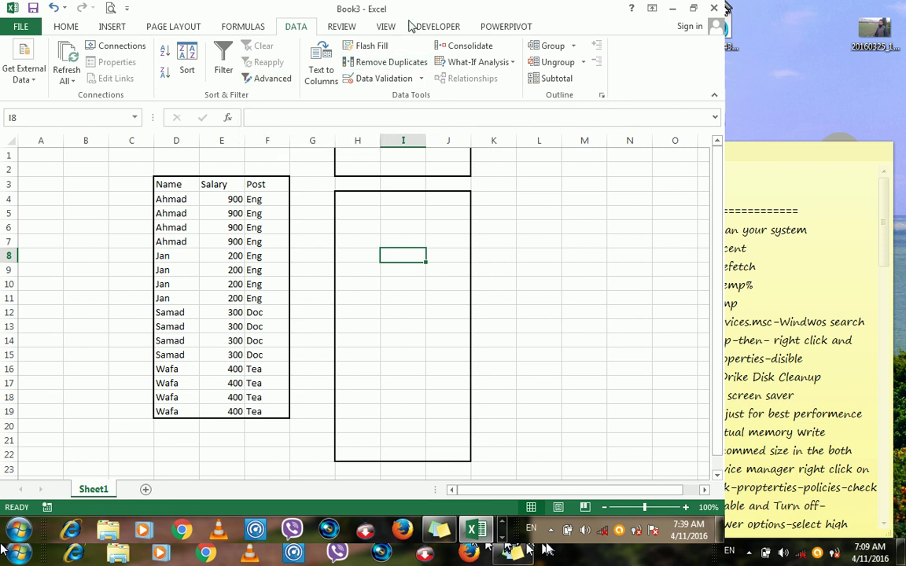
click(386, 26)
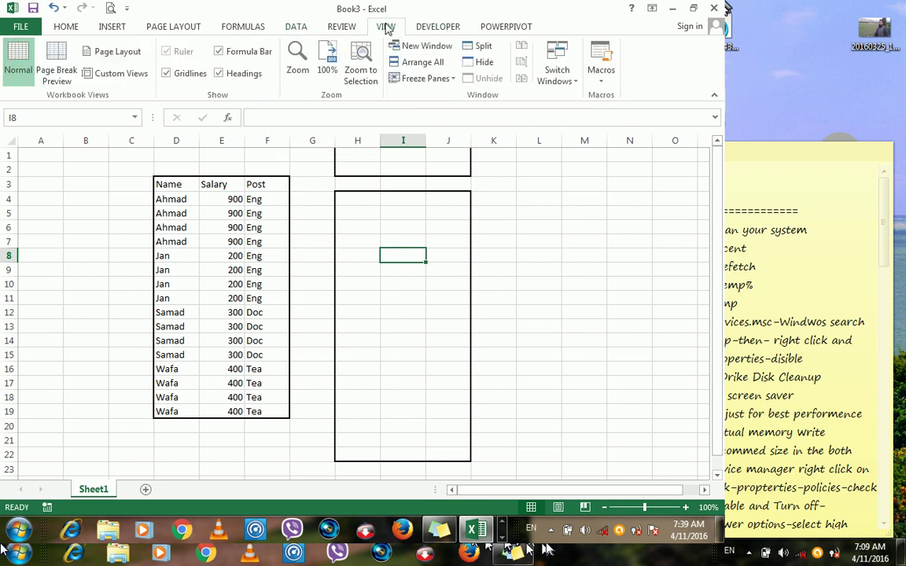
click(599, 89)
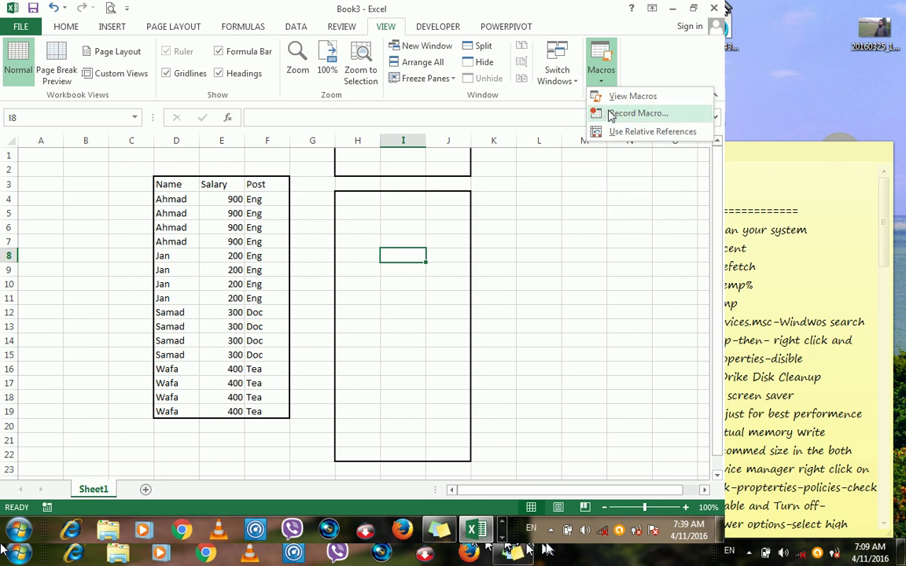
click(612, 114)
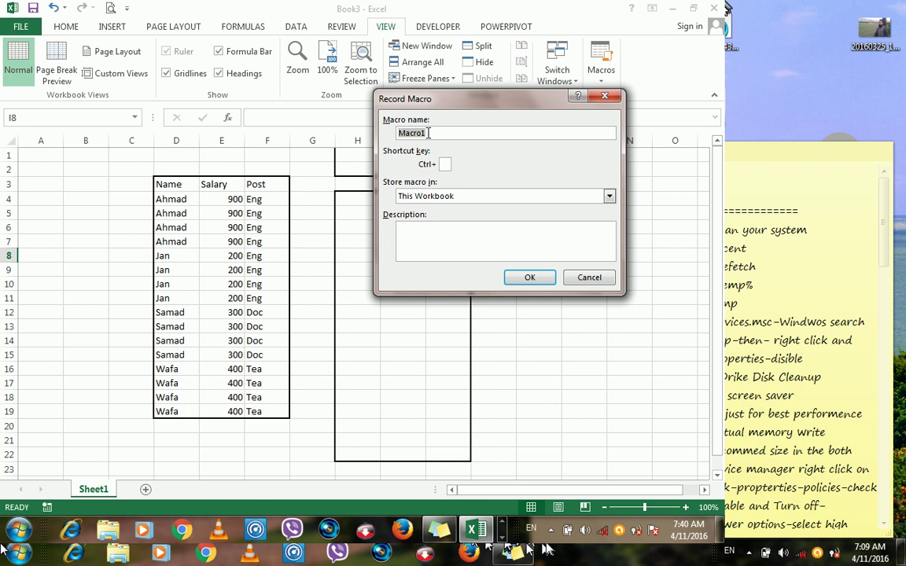
click(507, 277)
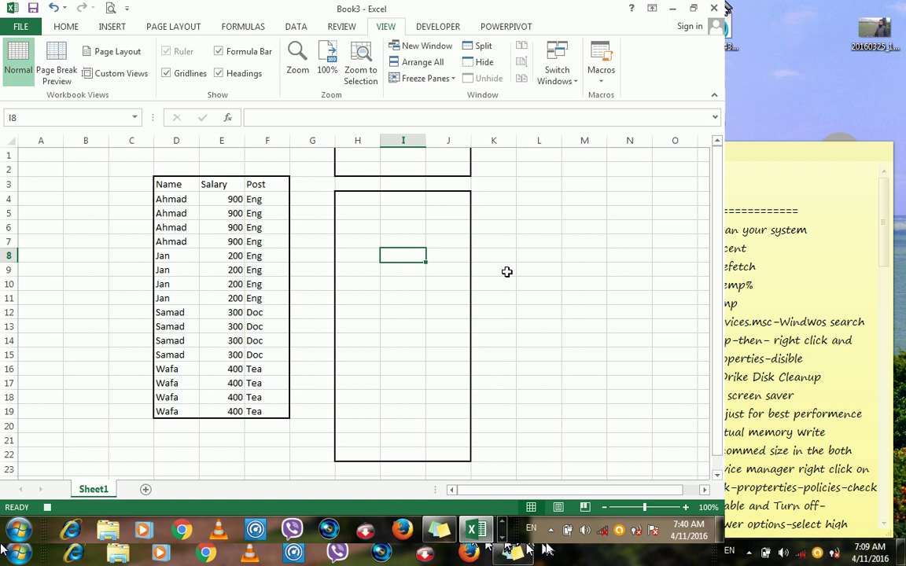
Try an Advanced Filter that copies list range Alldata to another location, with criteria range Huldata and copy-to range Other.
click(170, 180)
click(287, 29)
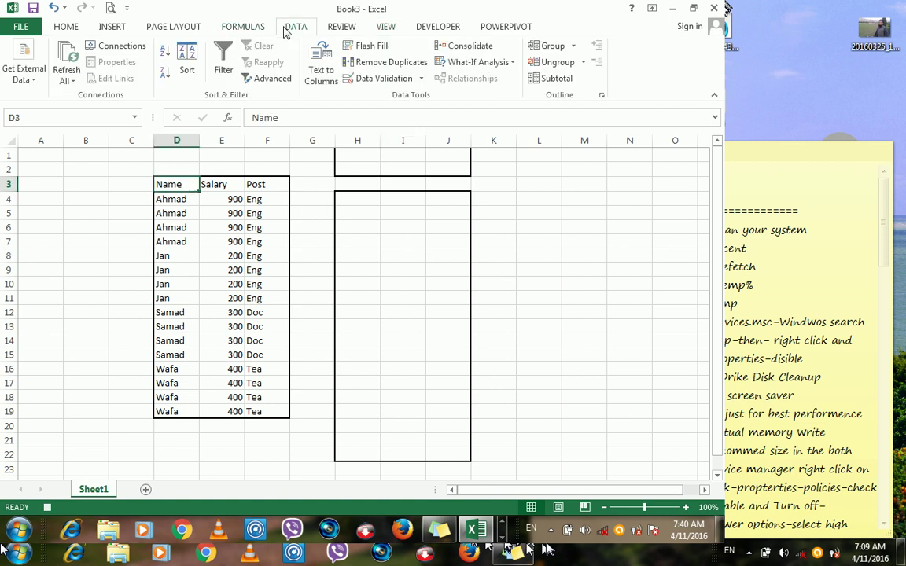
click(263, 78)
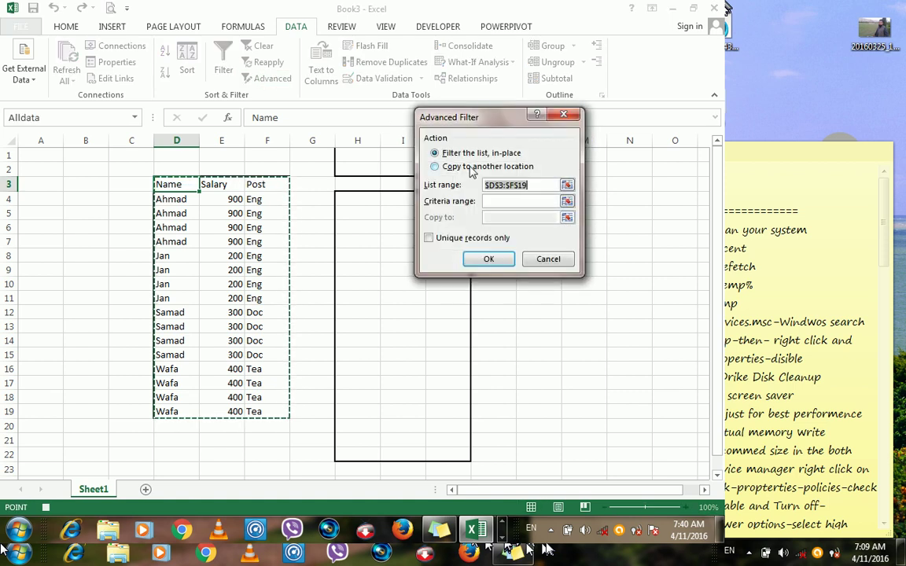
text(Alldata)
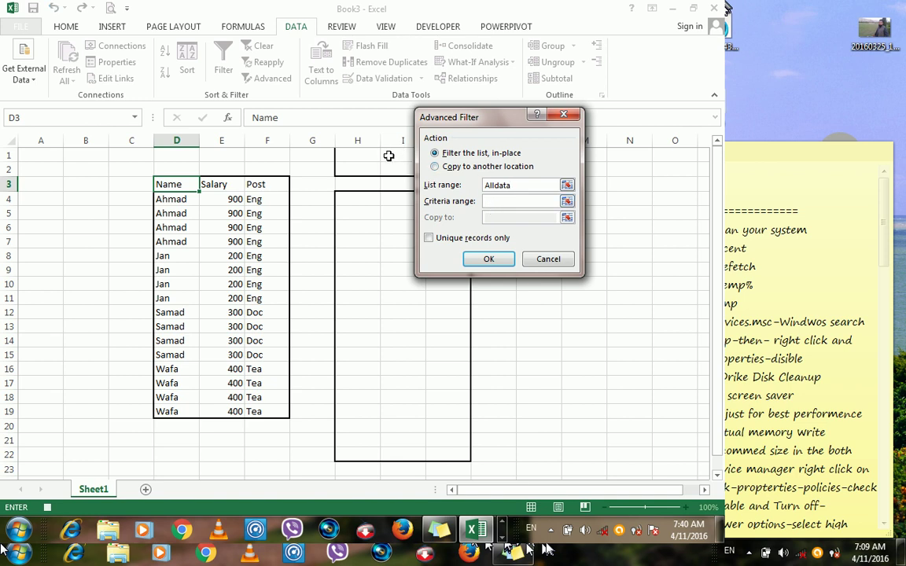
text(Huldata)
click(440, 166)
click(489, 216)
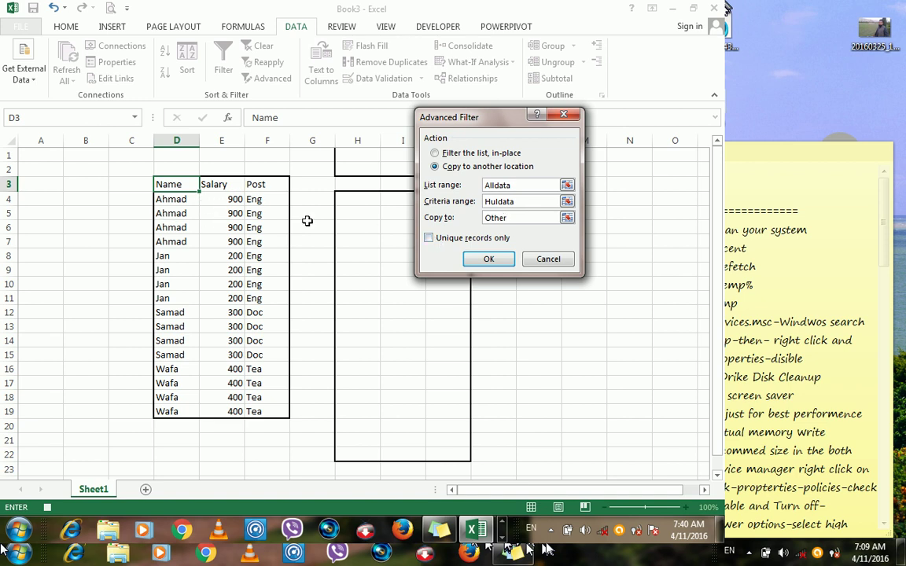
click(437, 245)
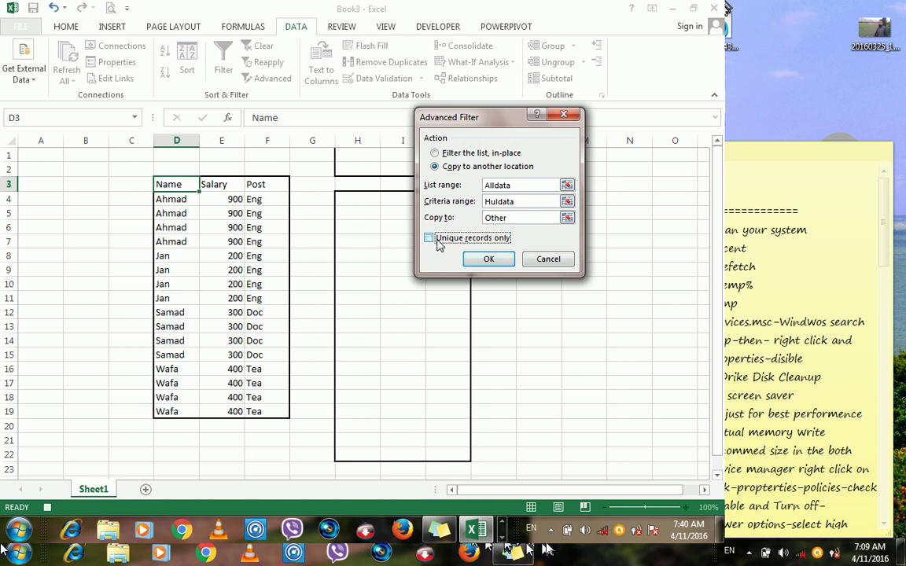
click(489, 258)
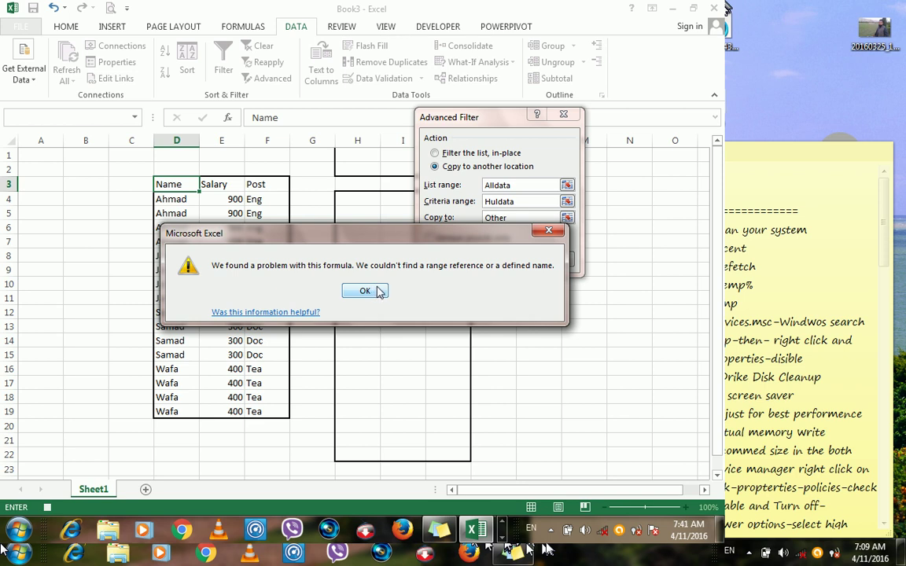
key(Return)
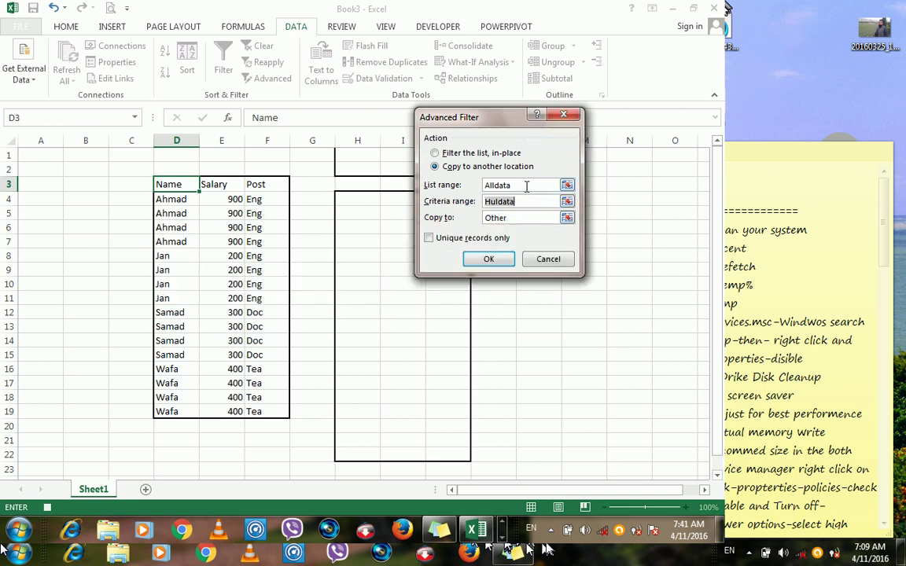
Correct the Advanced Filter's criteria range to Hulfdata and run the filter.
click(500, 203)
text(f)
click(489, 259)
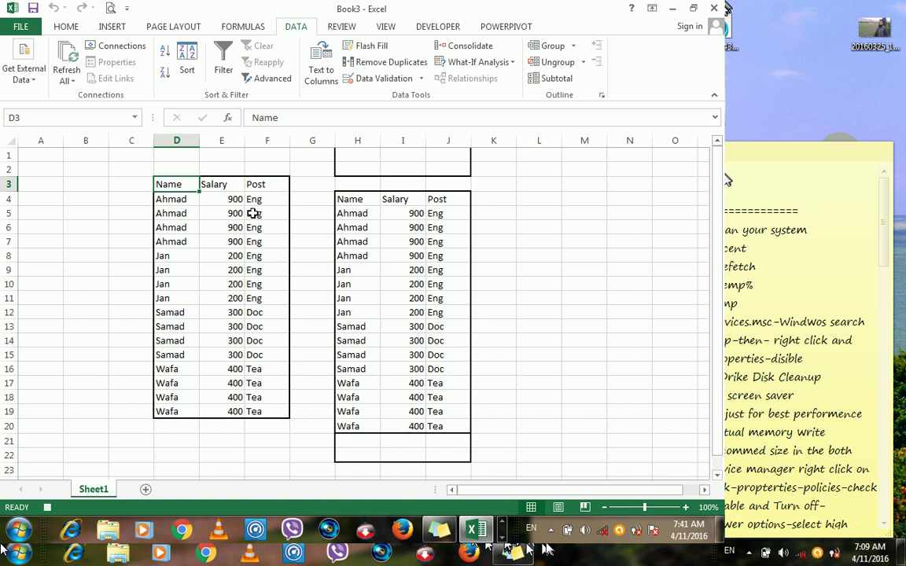
Stop recording the macro.
click(383, 25)
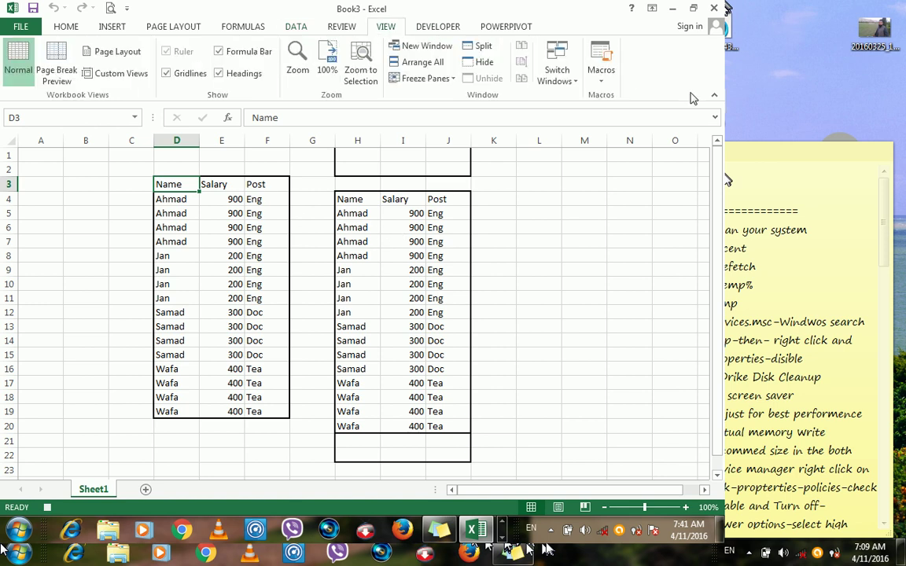
click(602, 77)
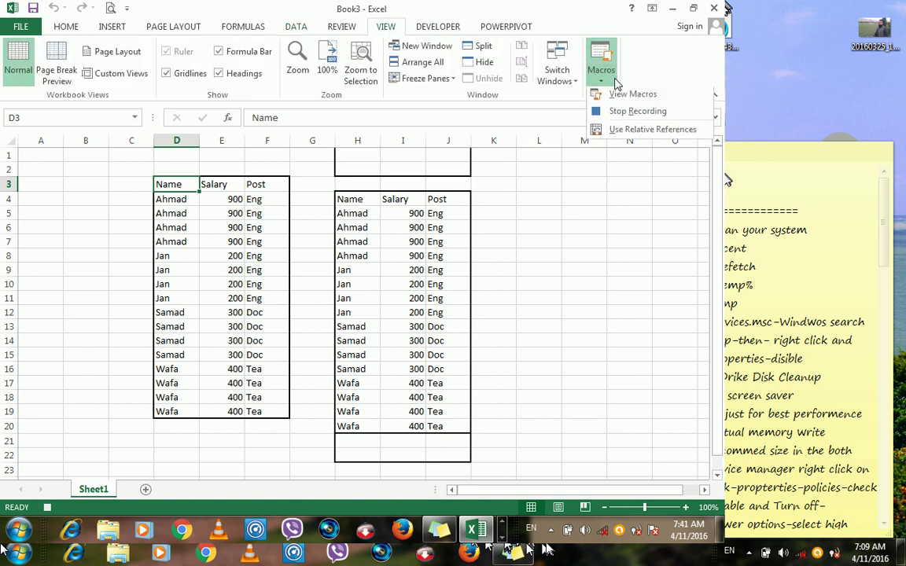
click(611, 118)
click(540, 209)
Enter the criteria headers Name, Salary and Post in cells H1:J1.
click(362, 156)
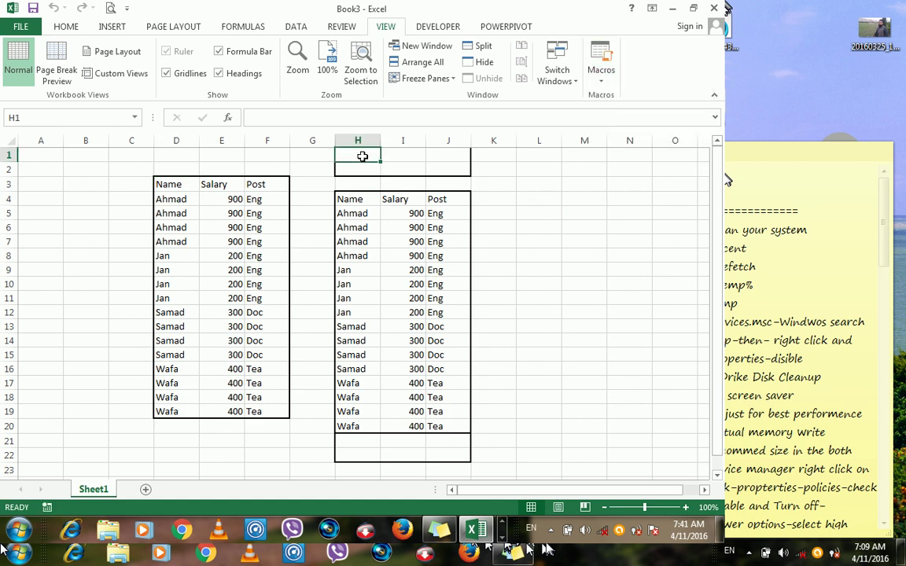
text(Name)
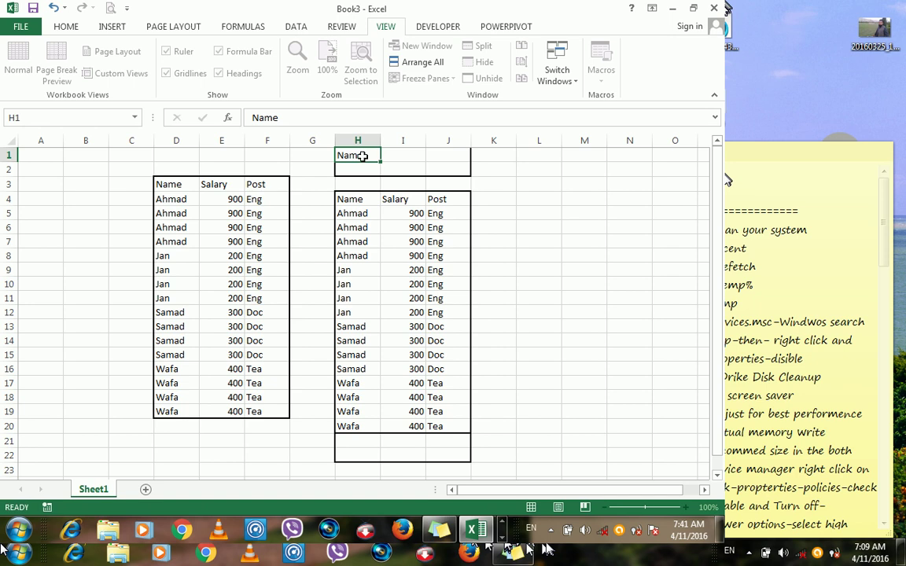
key(Tab)
text(Sala)
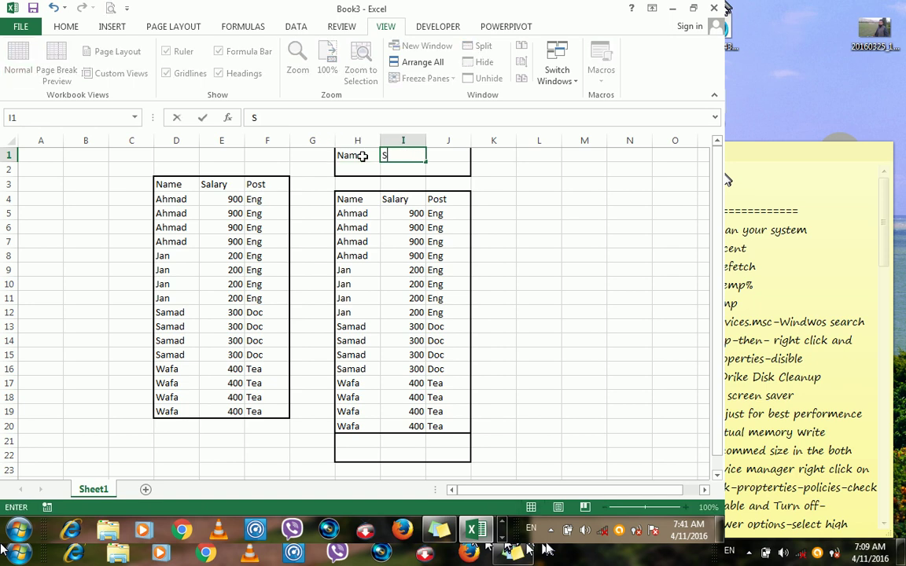
key(Tab)
text(Post)
key(Return)
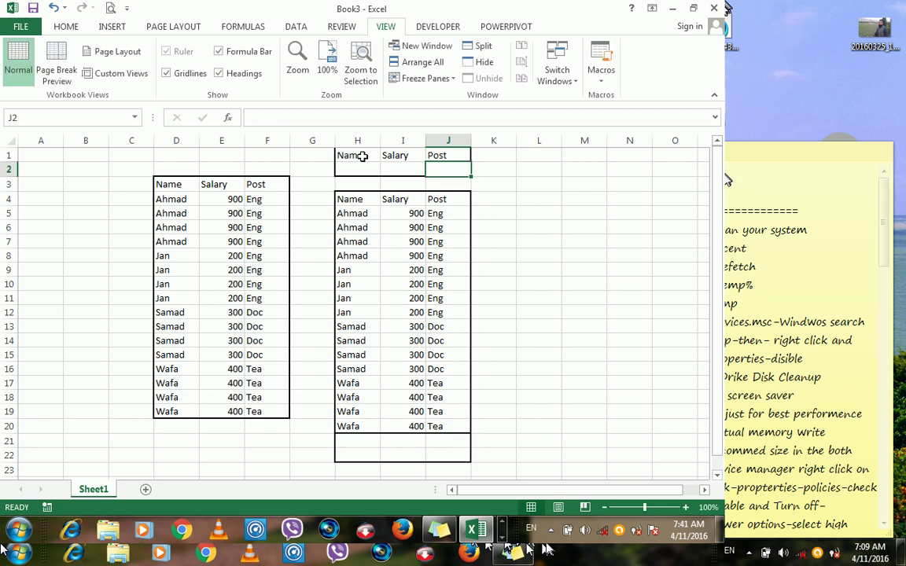
Fill the criteria cells H2:J2 with yellow.
drag(360, 167, 456, 166)
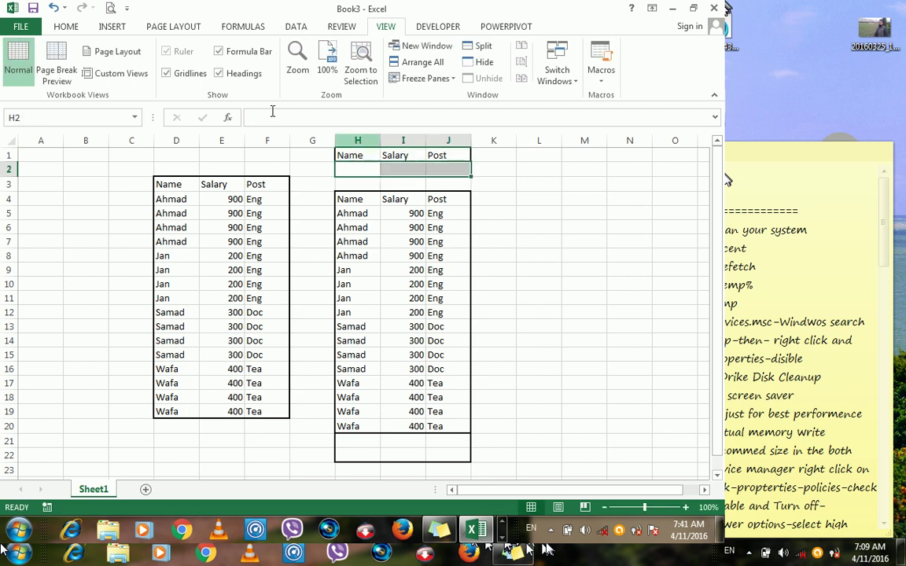
click(73, 26)
click(163, 73)
click(536, 210)
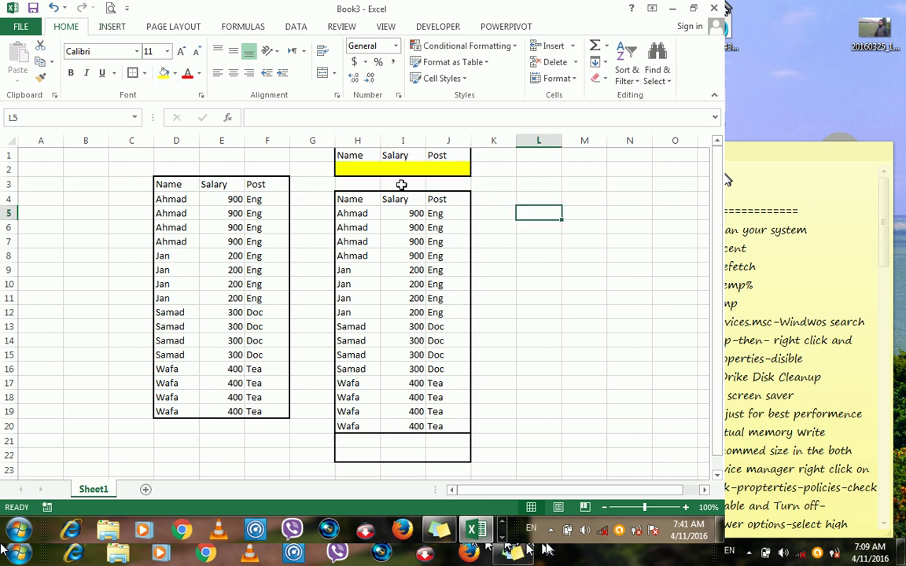
click(353, 172)
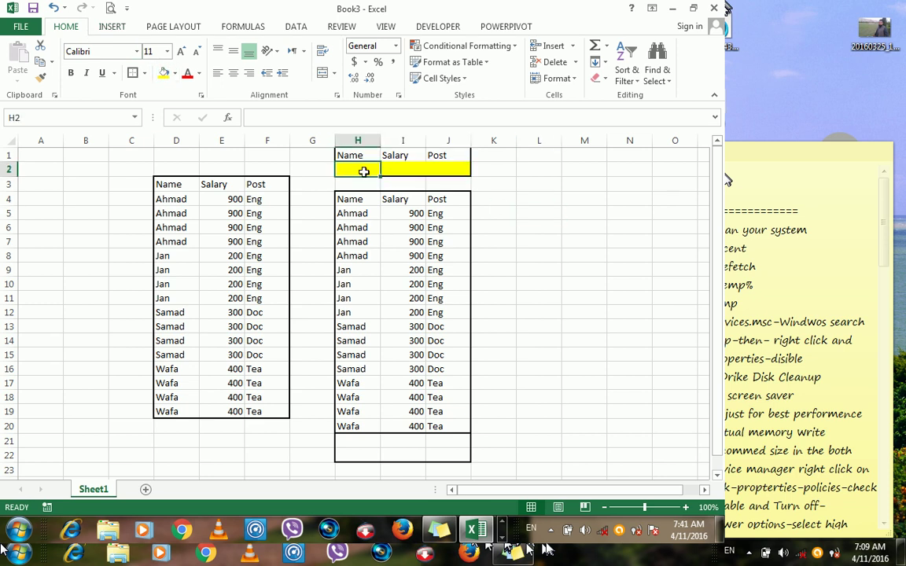
click(487, 203)
click(543, 210)
Draw a rounded rectangle about 1.81" wide and 0.44" high over columns M to O near rows 1 to 3.
click(108, 26)
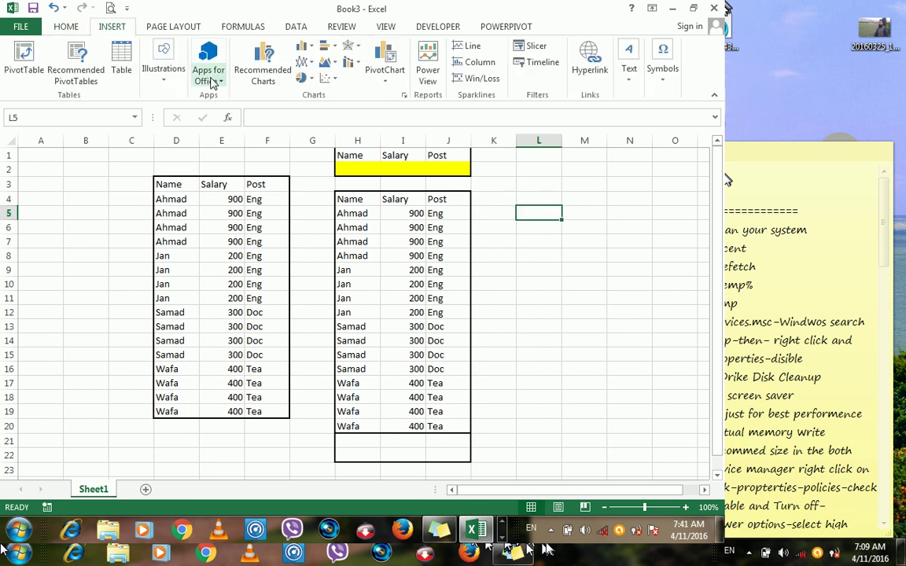
click(160, 75)
click(222, 119)
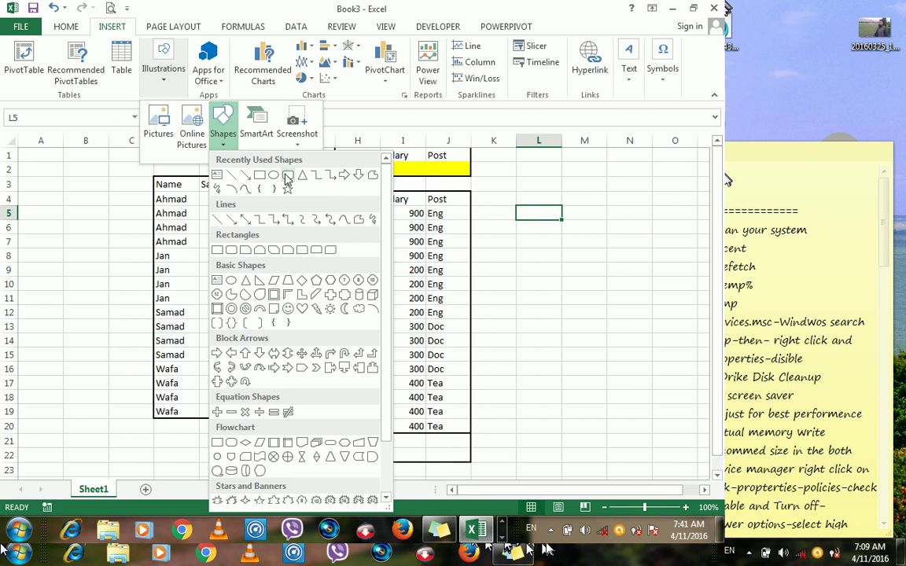
click(275, 175)
mouse_move(569, 159)
mouse_down()
mouse_move(606, 200)
mouse_move(691, 188)
mouse_up()
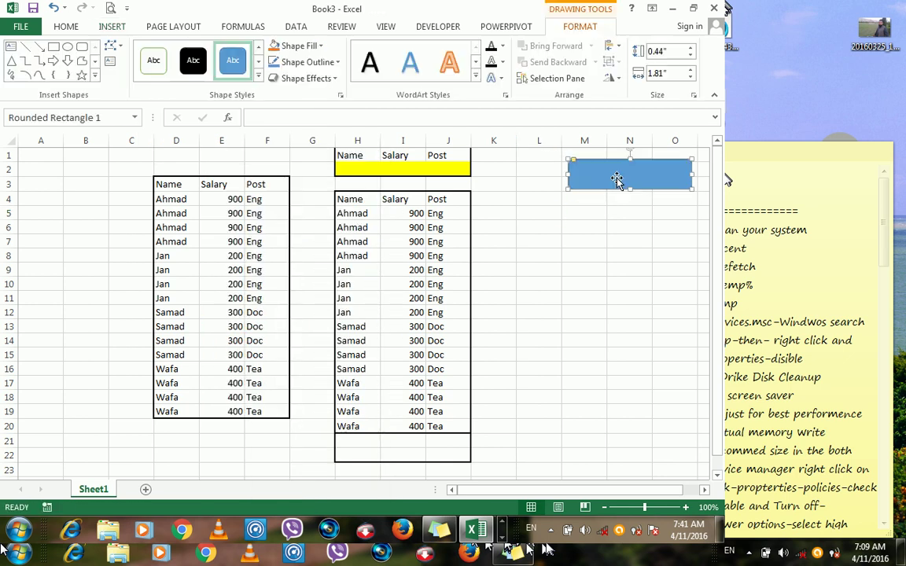
Assign Macro1 to the rounded rectangle.
right_click(617, 178)
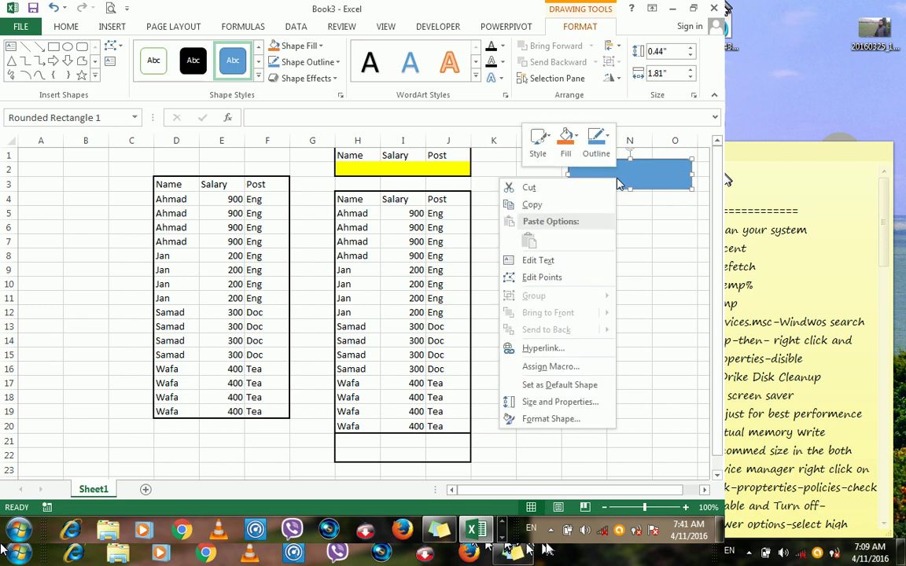
click(550, 366)
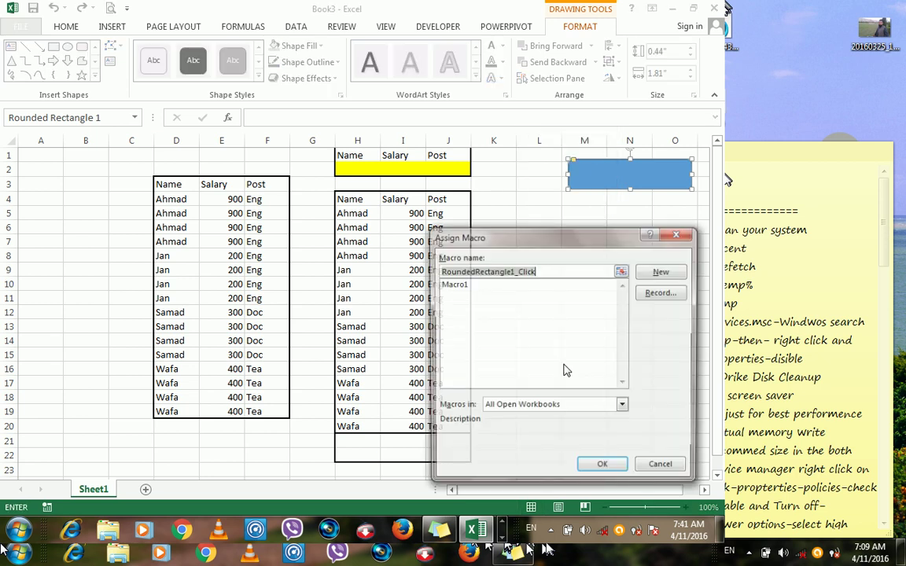
click(466, 284)
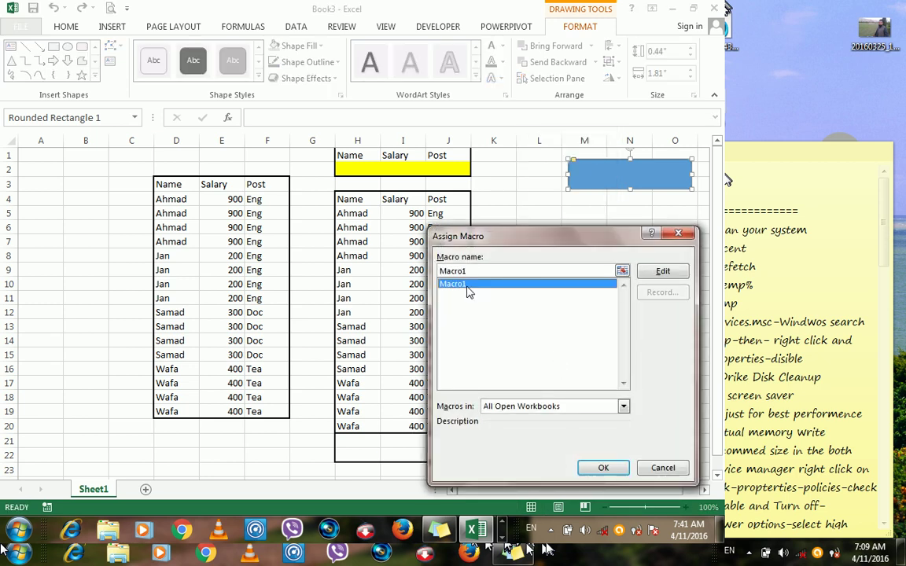
click(603, 468)
Label the blue rounded rectangle with the text Apply Filter.
right_click(629, 168)
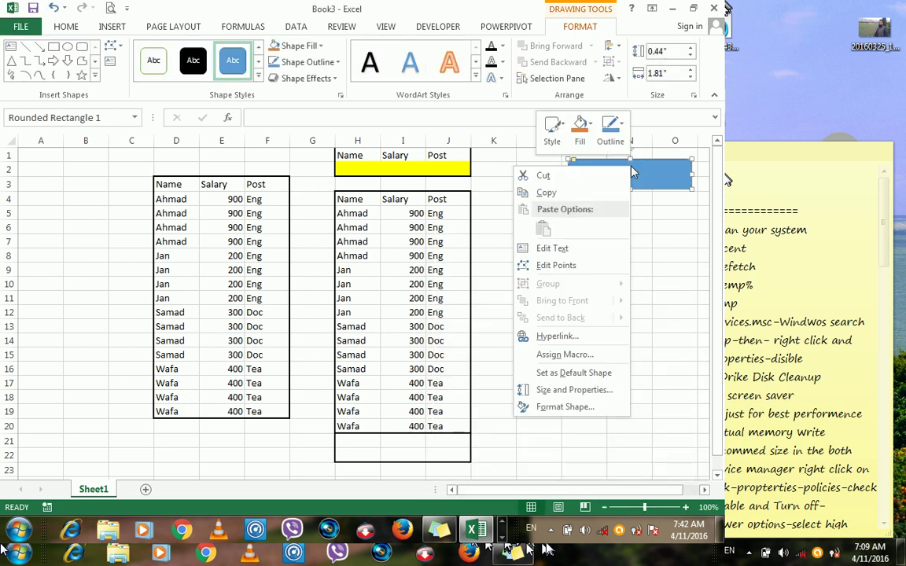
click(584, 252)
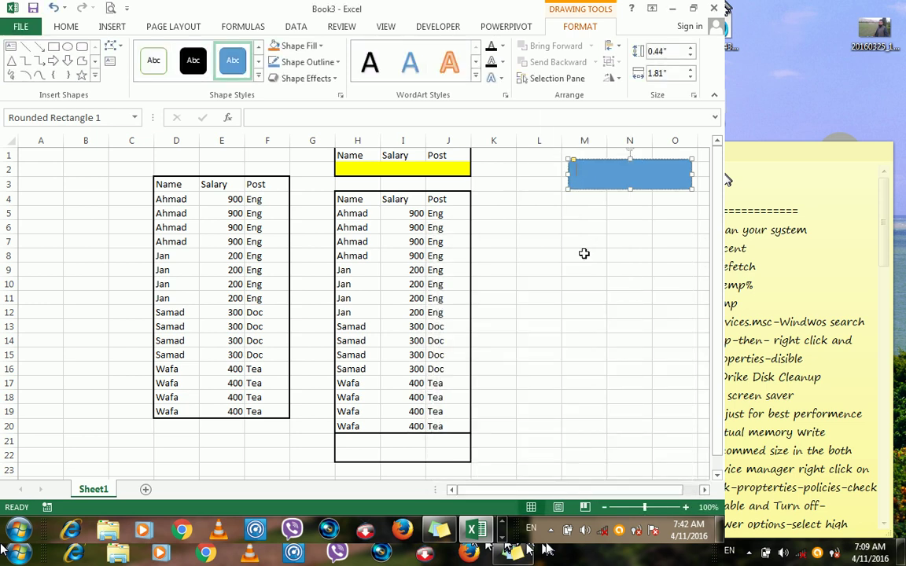
text(Apply Filter)
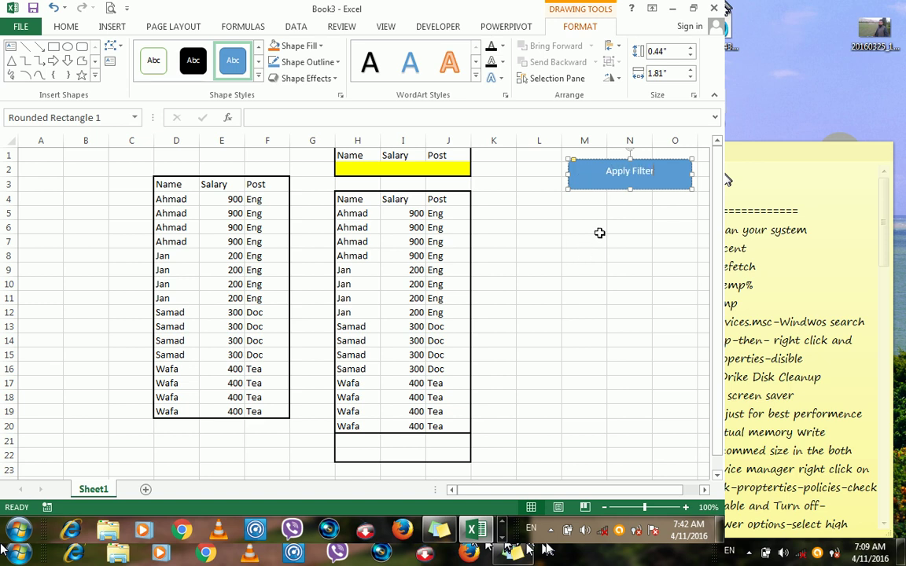
Make the Apply Filter button's label bold and enlarge its font.
click(603, 163)
key(ctrl+b)
click(65, 26)
click(183, 52)
click(182, 52)
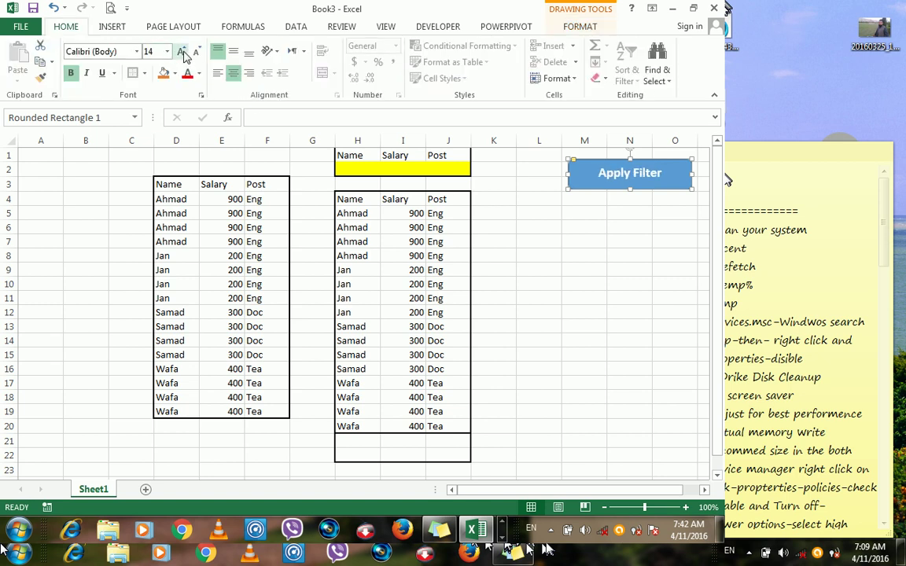
click(577, 253)
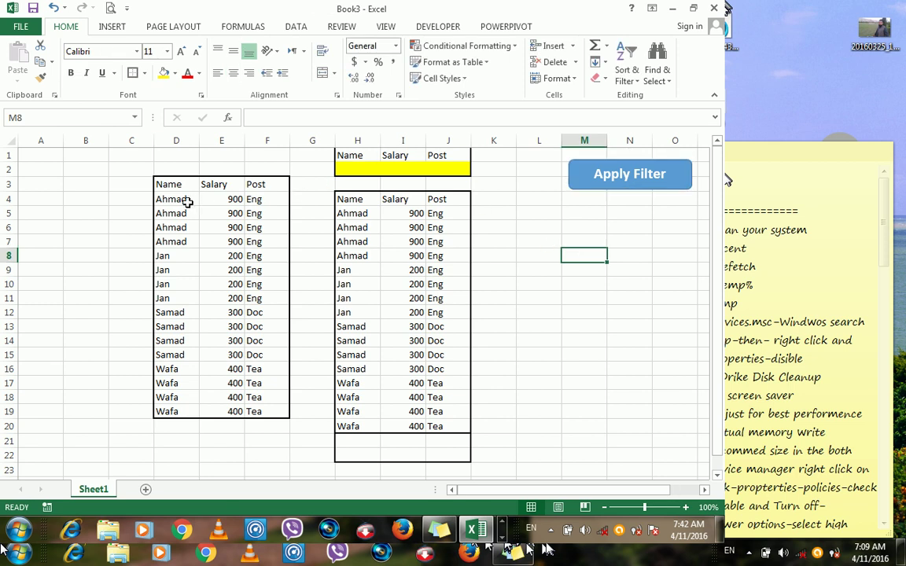
Enter doc as the Post criterion in J2 and run the filter macro from the Apply Filter shape.
drag(161, 199, 253, 370)
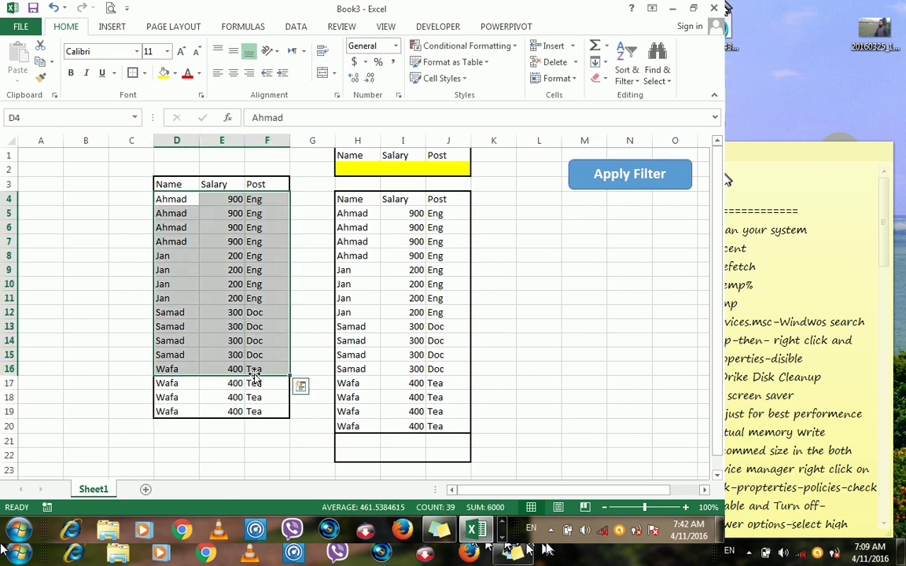
click(181, 202)
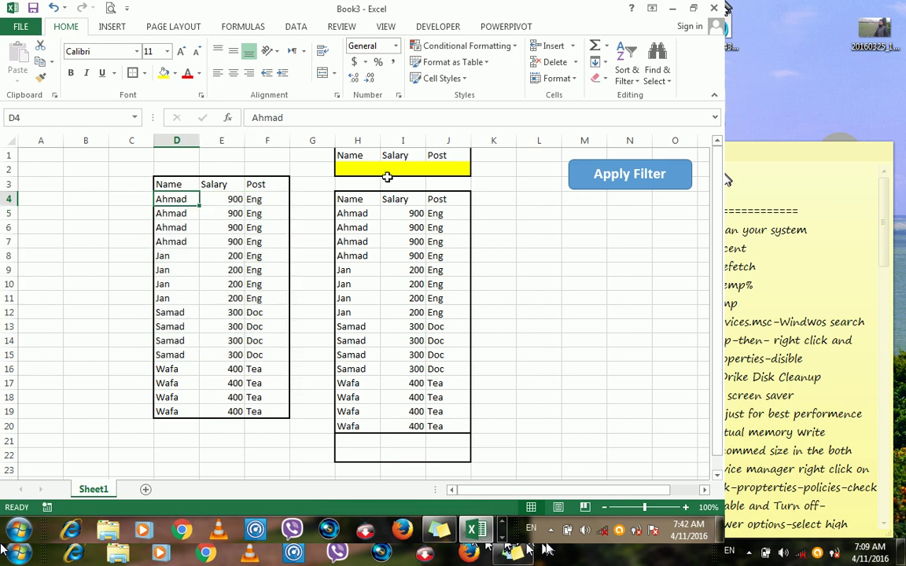
click(433, 168)
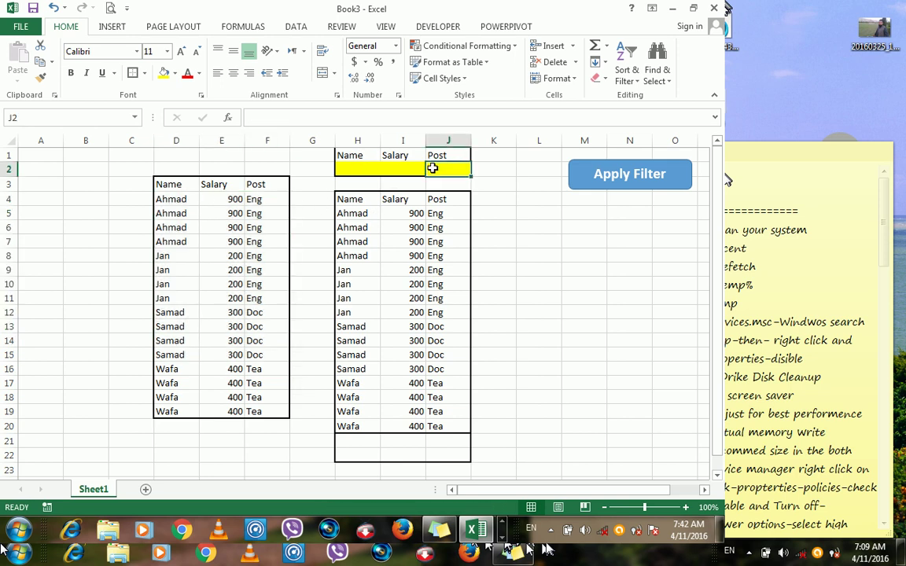
text(doc)
click(576, 174)
drag(431, 214, 431, 240)
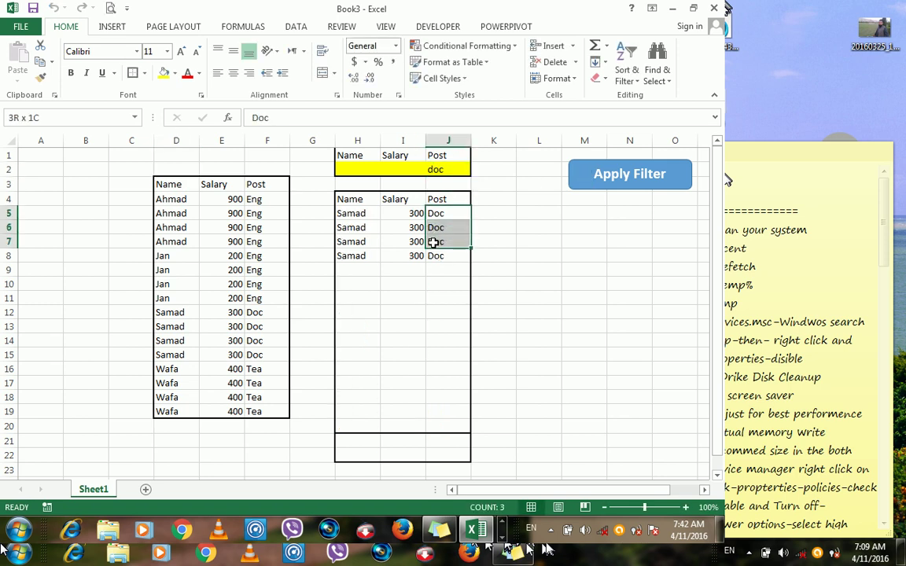
click(443, 172)
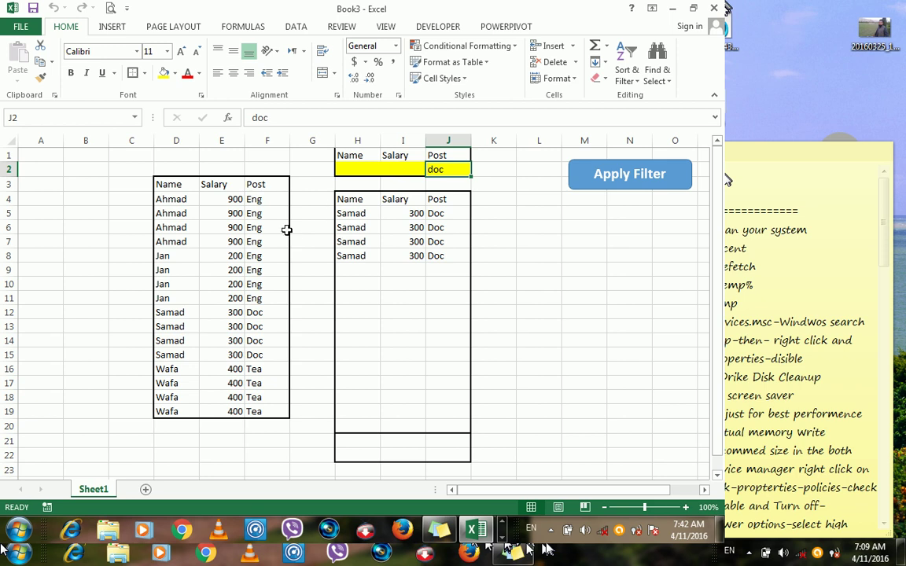
Change the source table's Doc salaries to 800 in E12, 200 in E13 and 100 in E15.
click(232, 340)
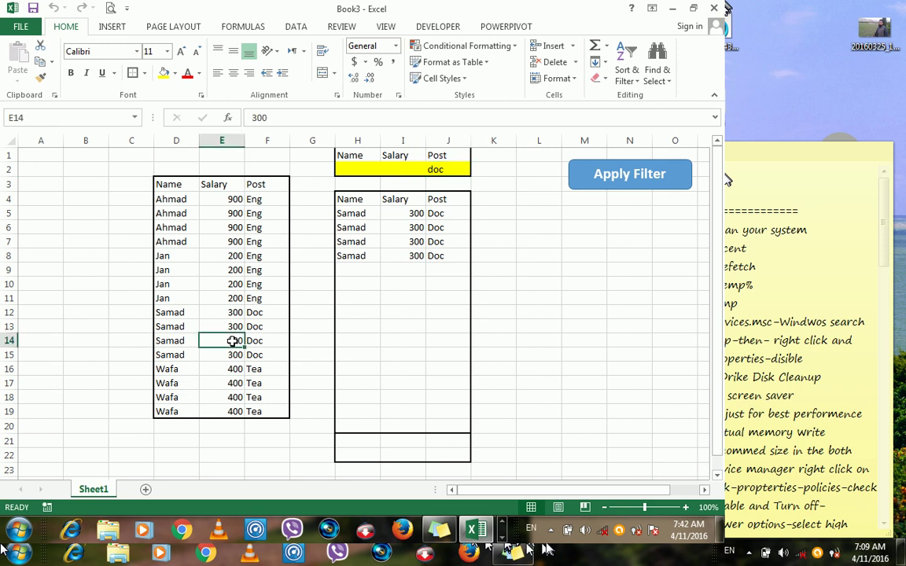
click(234, 312)
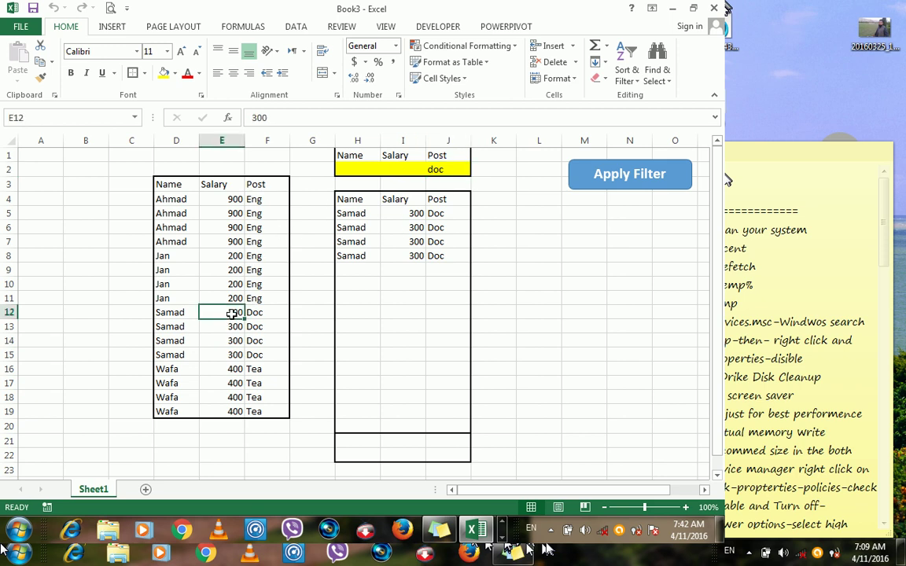
text(80)
key(Return)
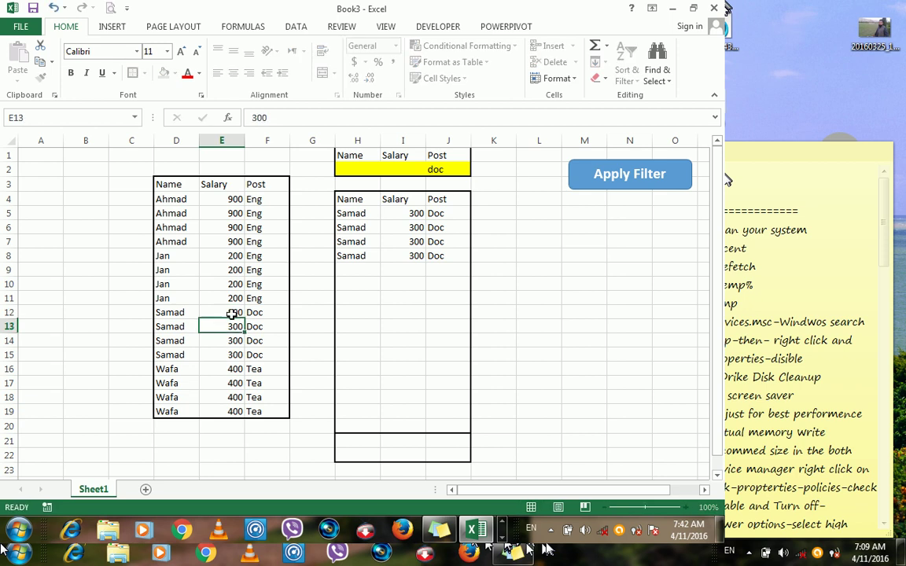
text(20)
key(Return)
key(Return)
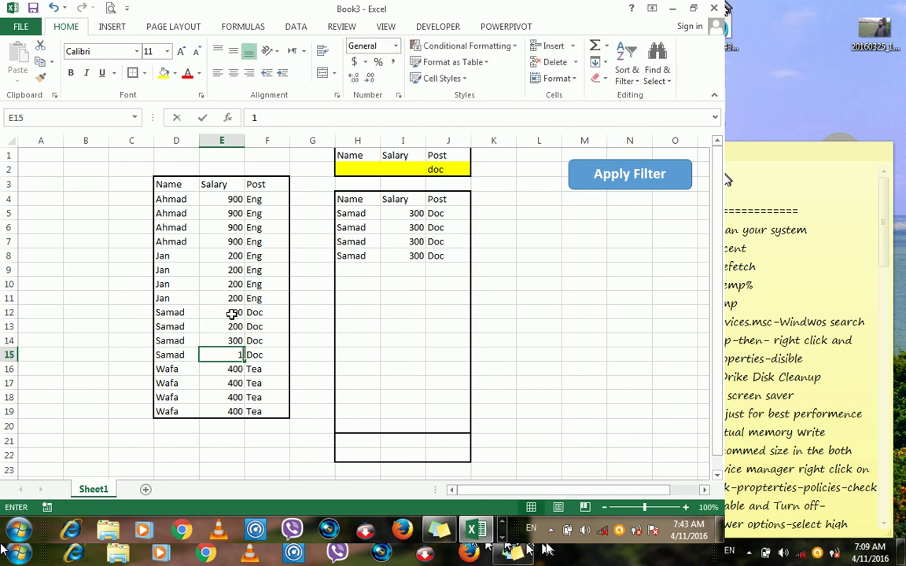
text(100)
key(Return)
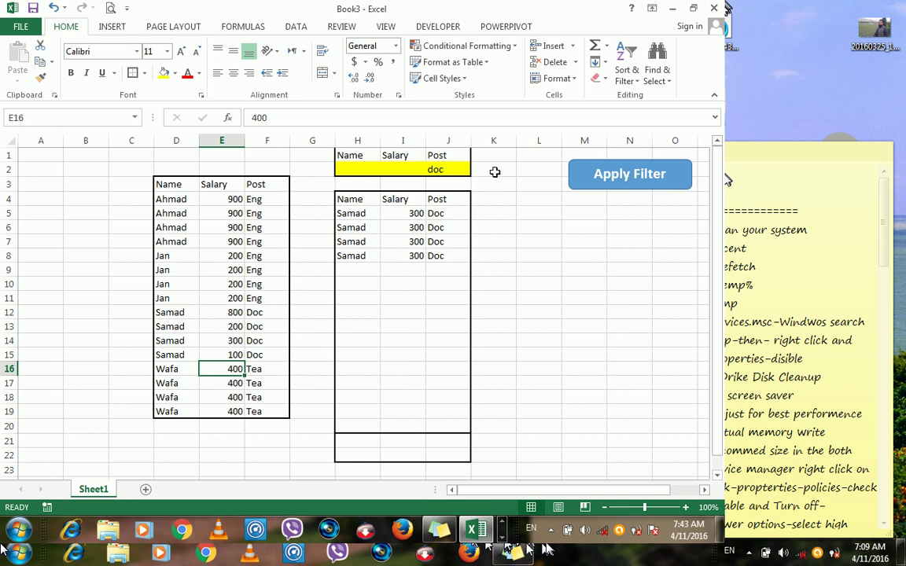
Enter 200 as the Salary criterion in I2 and rerun the filter from the Apply Filter shape.
click(413, 170)
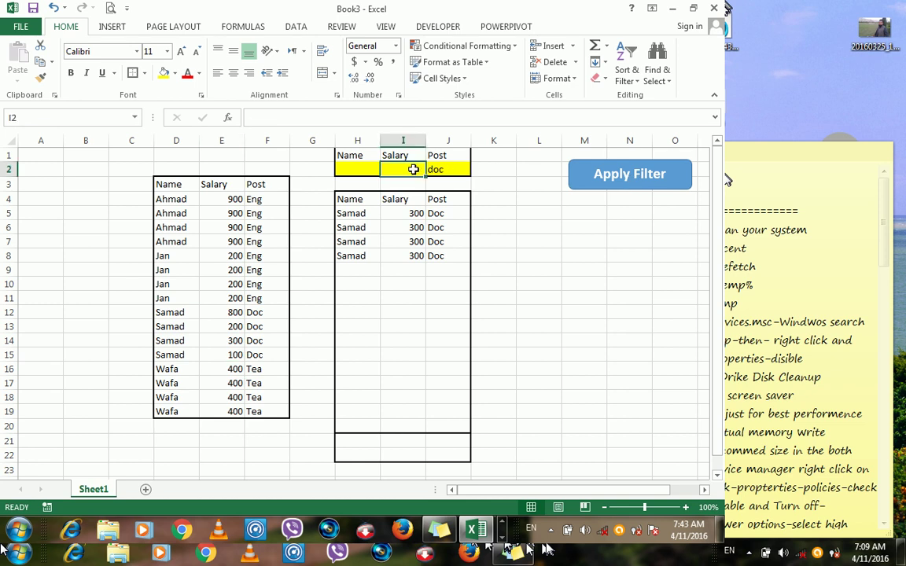
text(200)
key(Return)
click(413, 170)
click(410, 212)
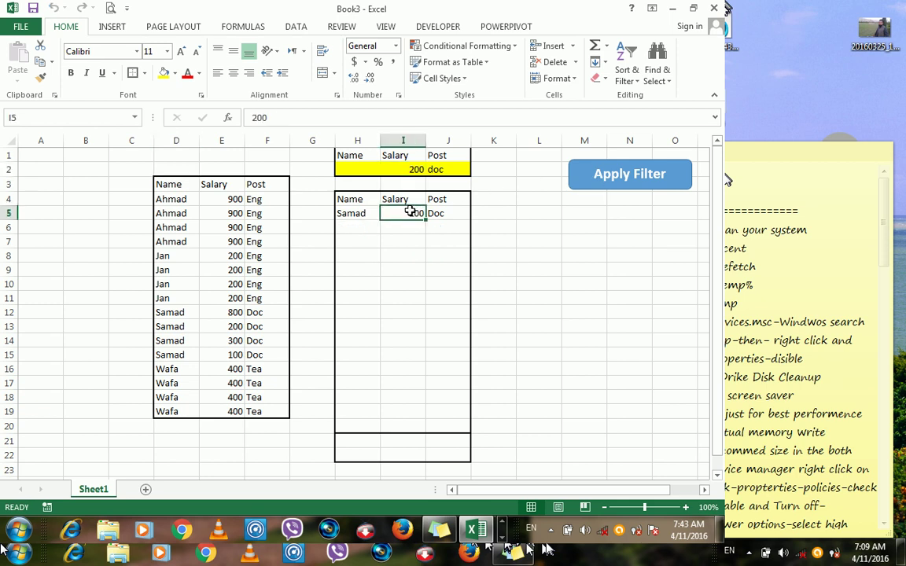
click(312, 156)
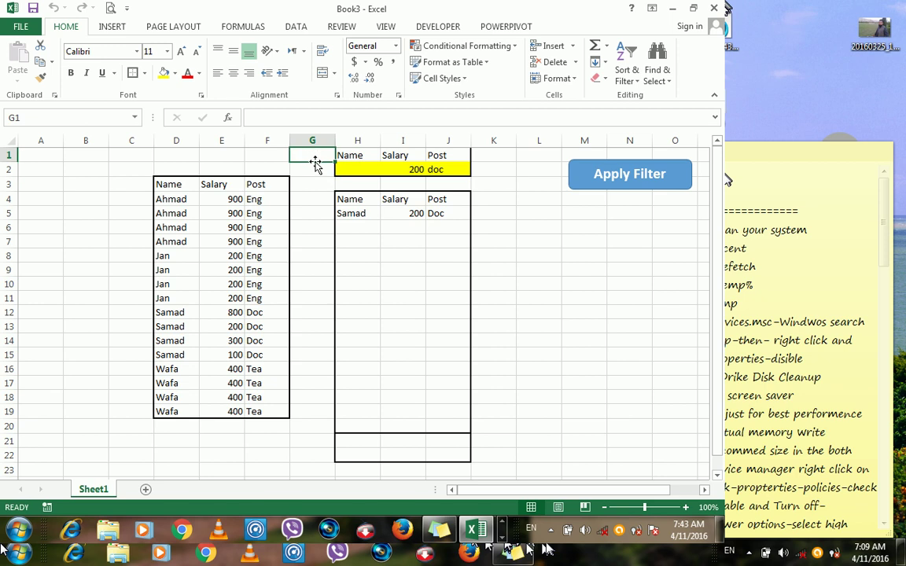
click(314, 165)
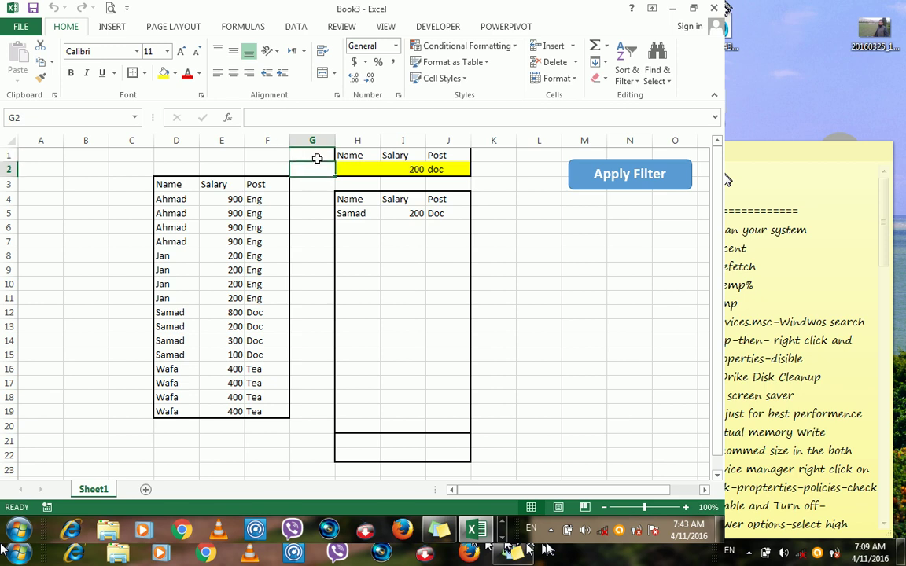
click(318, 157)
click(318, 164)
click(296, 27)
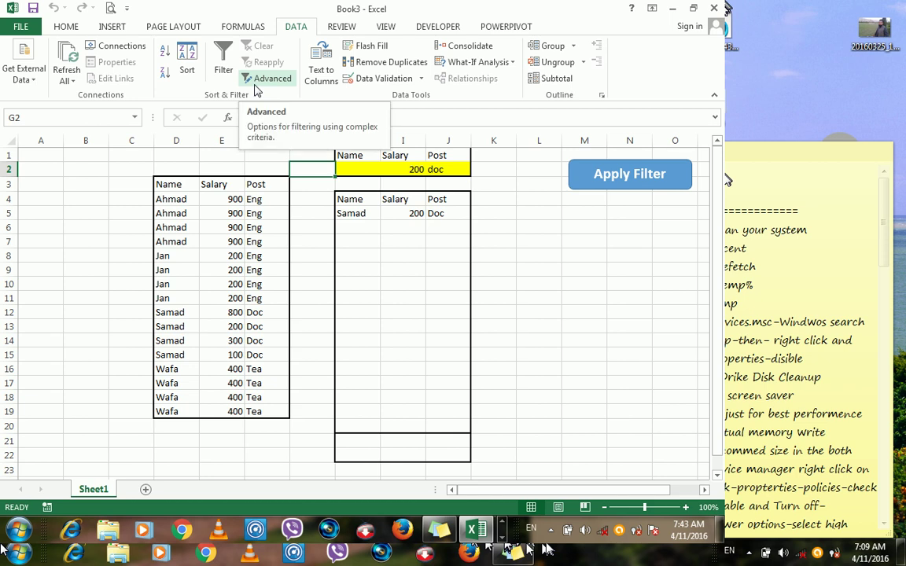
Minimize the workbook and the Notepad text file to show the desktop.
click(672, 9)
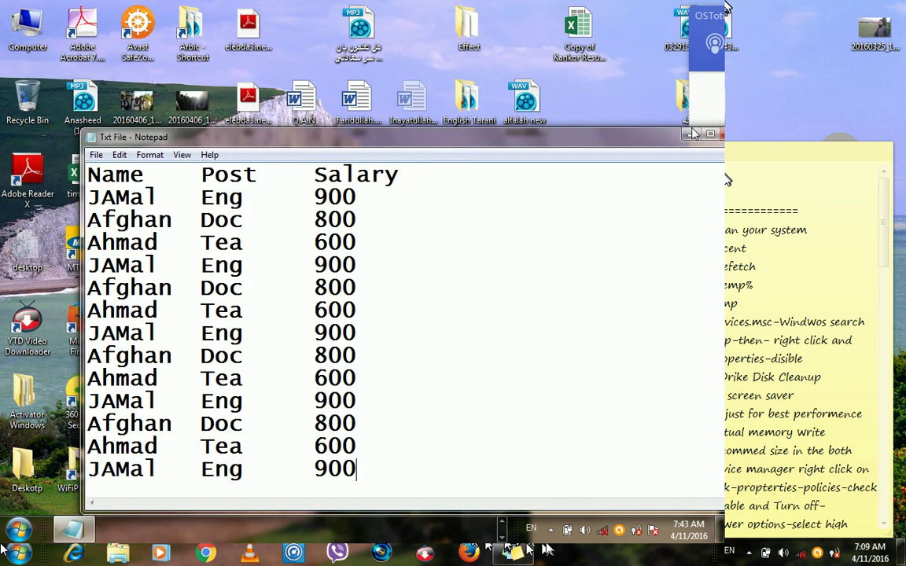
click(690, 140)
click(502, 525)
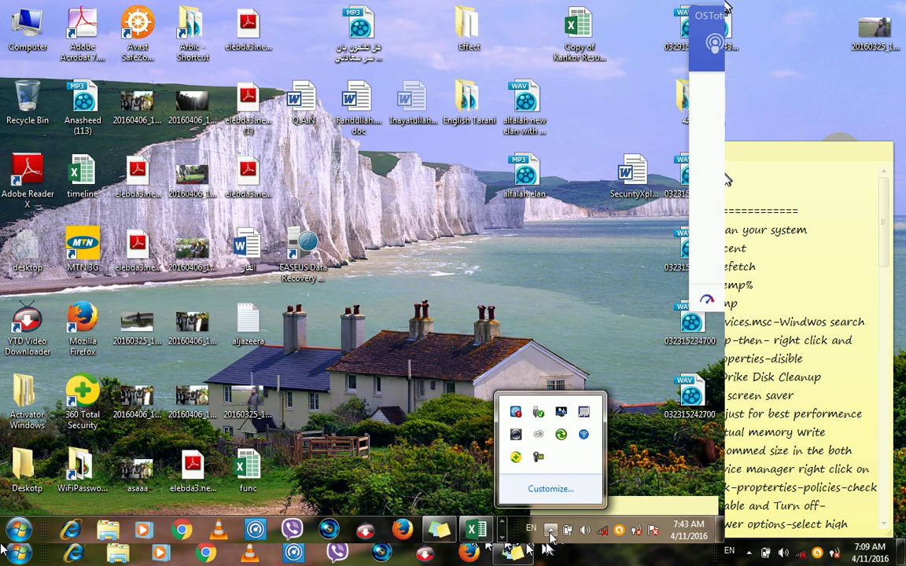
click(540, 461)
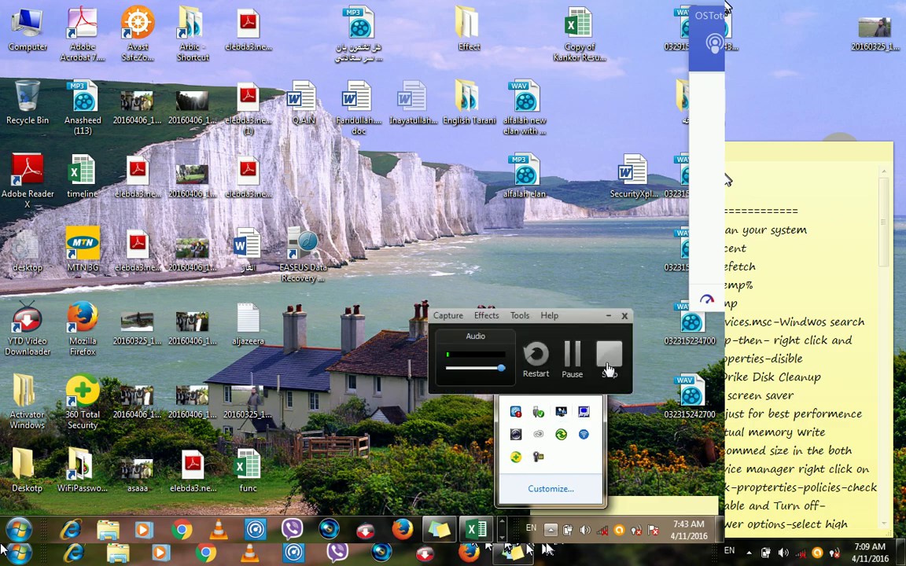